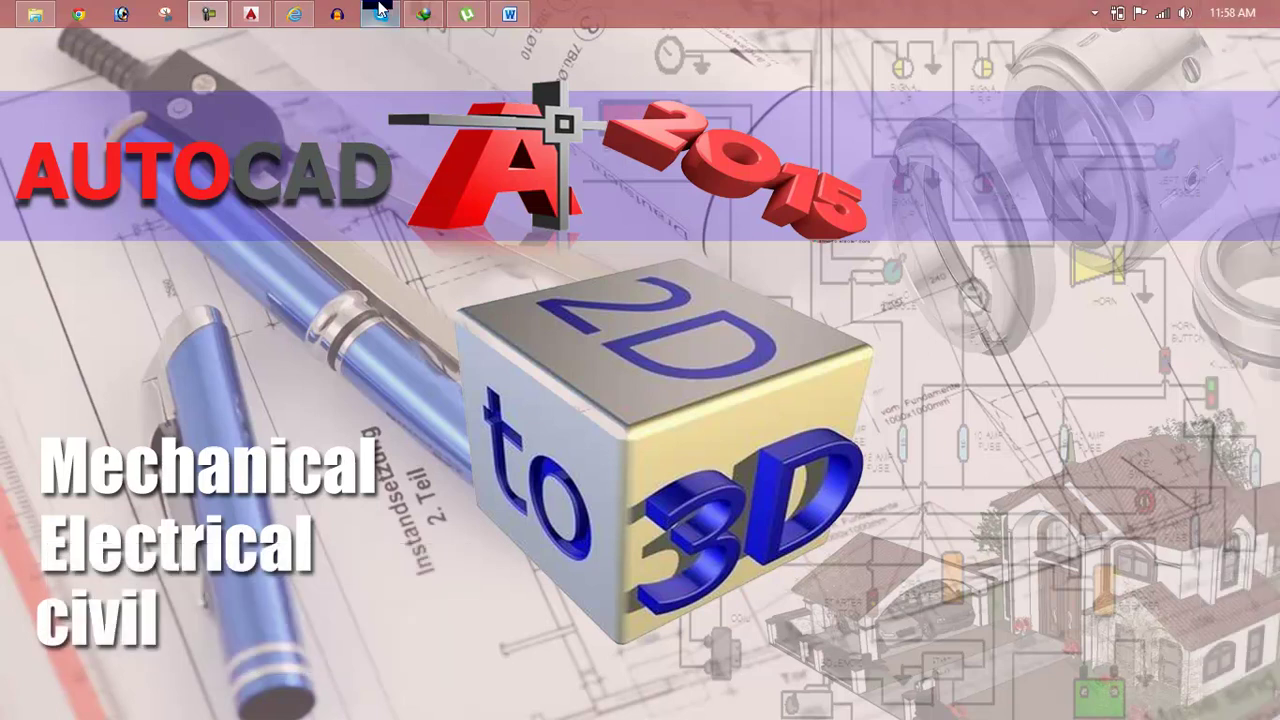
# Review the Lesson 66 outline on Revolve and sweep in Word, then return to AutoCAD.
pyautogui.click(509, 14)
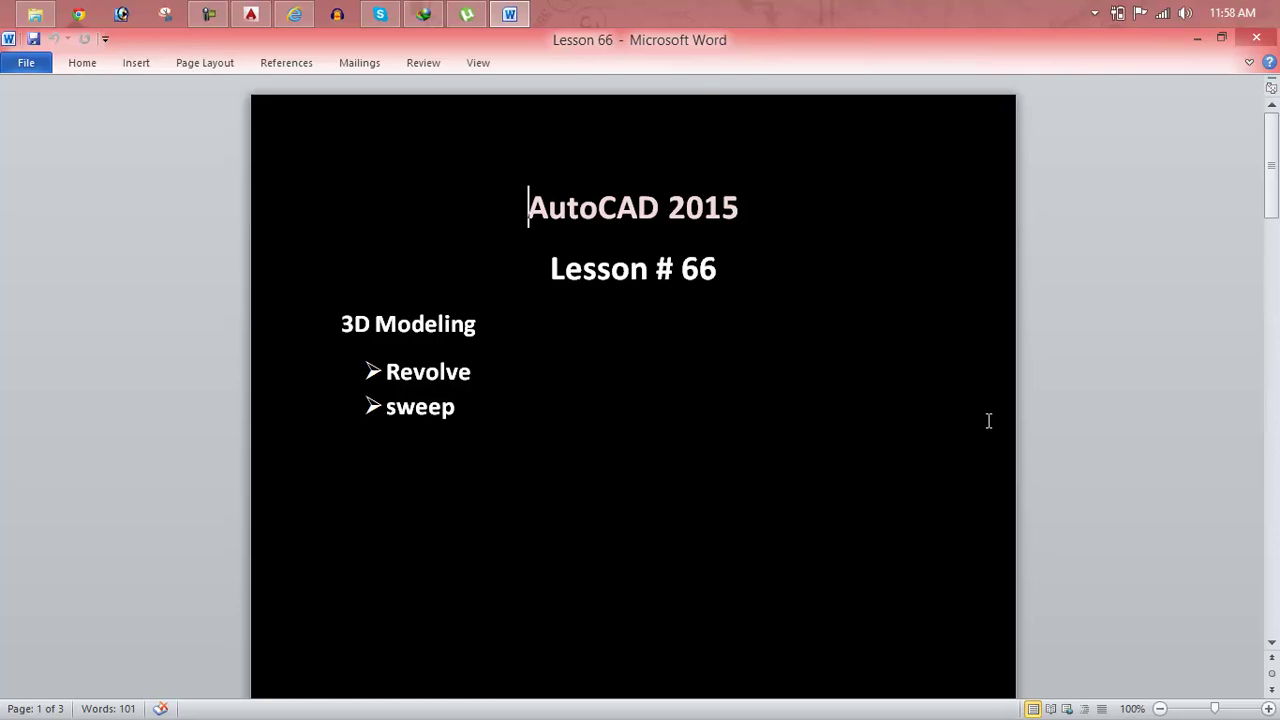
pyautogui.click(1197, 40)
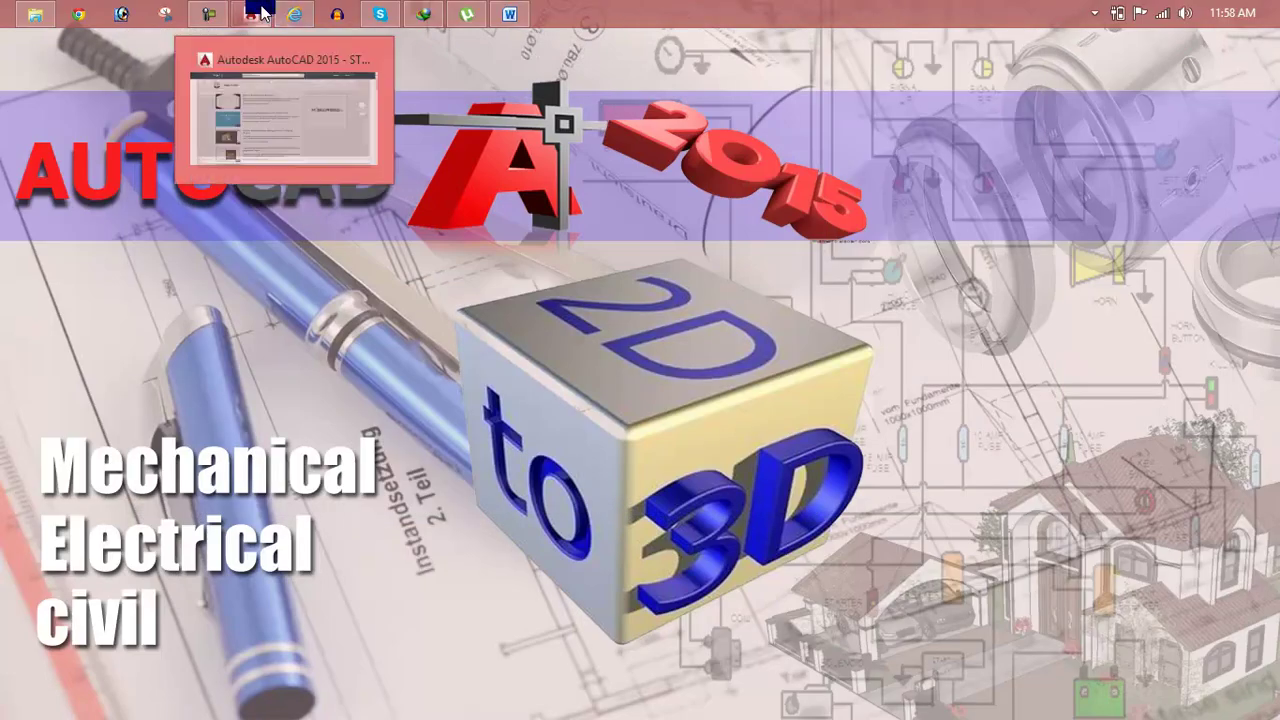
pyautogui.click(251, 14)
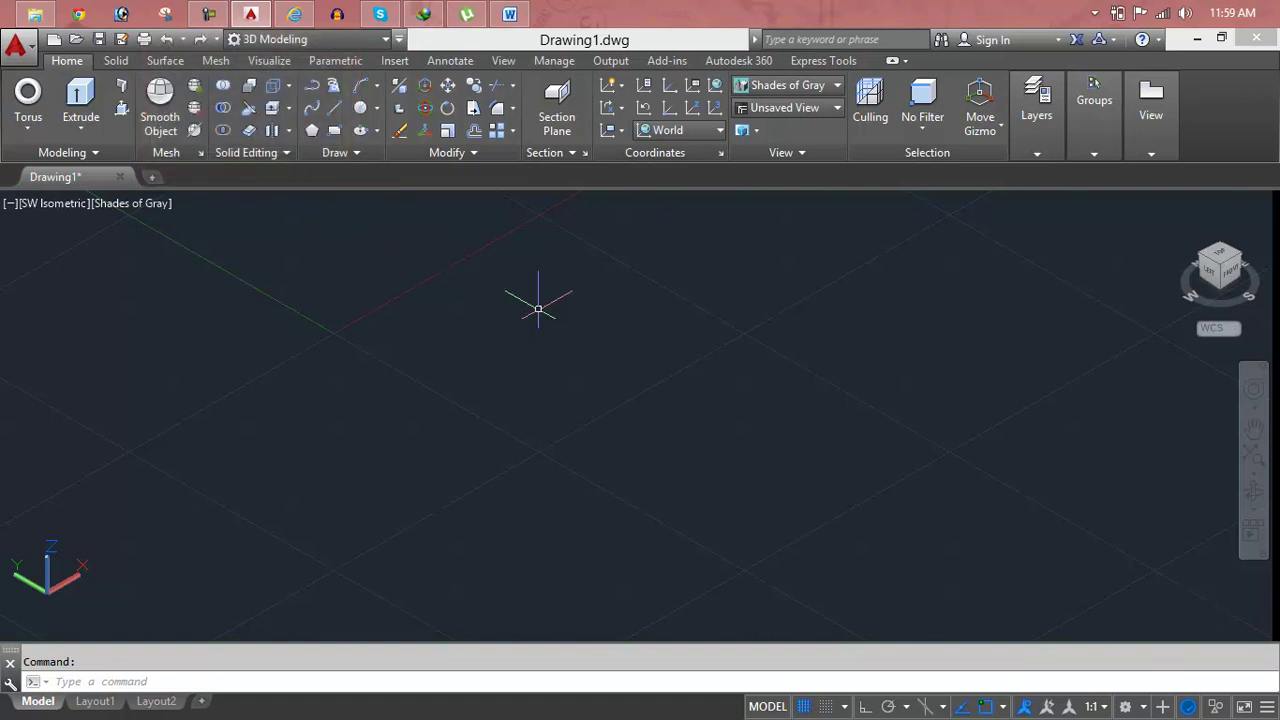
# Look over the Extrude flyout's solid commands, then open the viewport's preset view list.
pyautogui.click(77, 133)
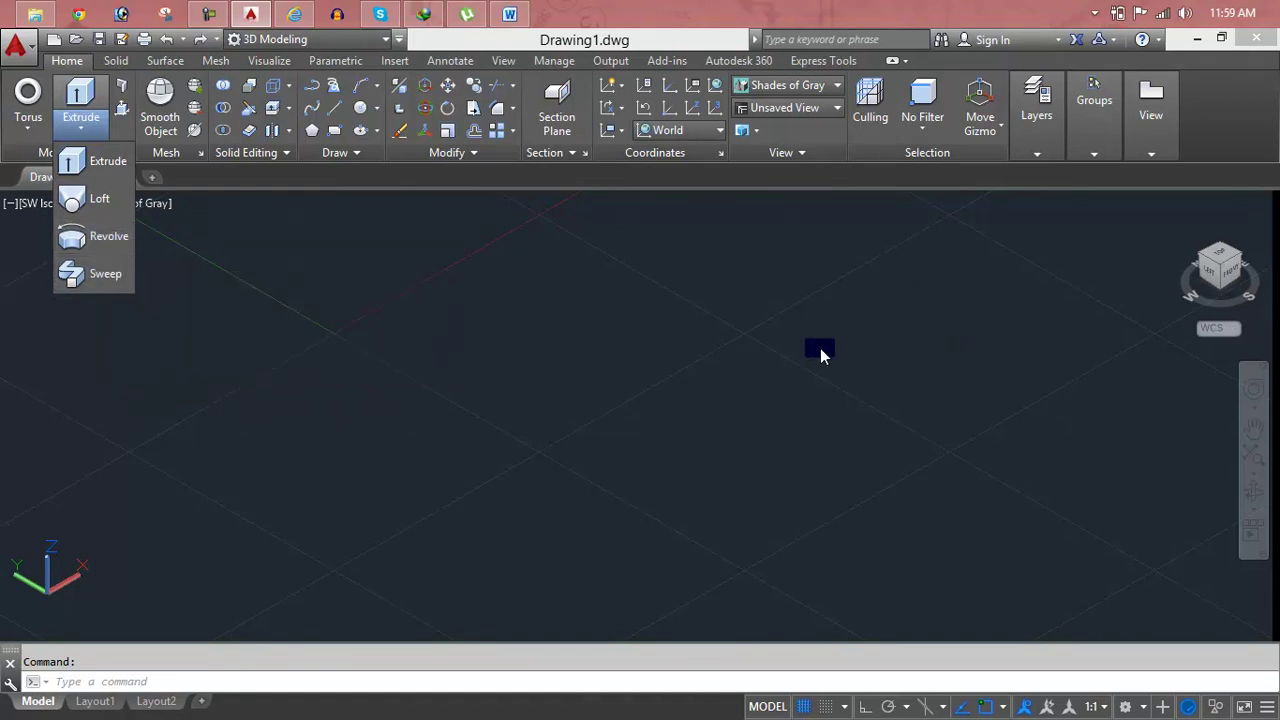
pyautogui.press('Escape')
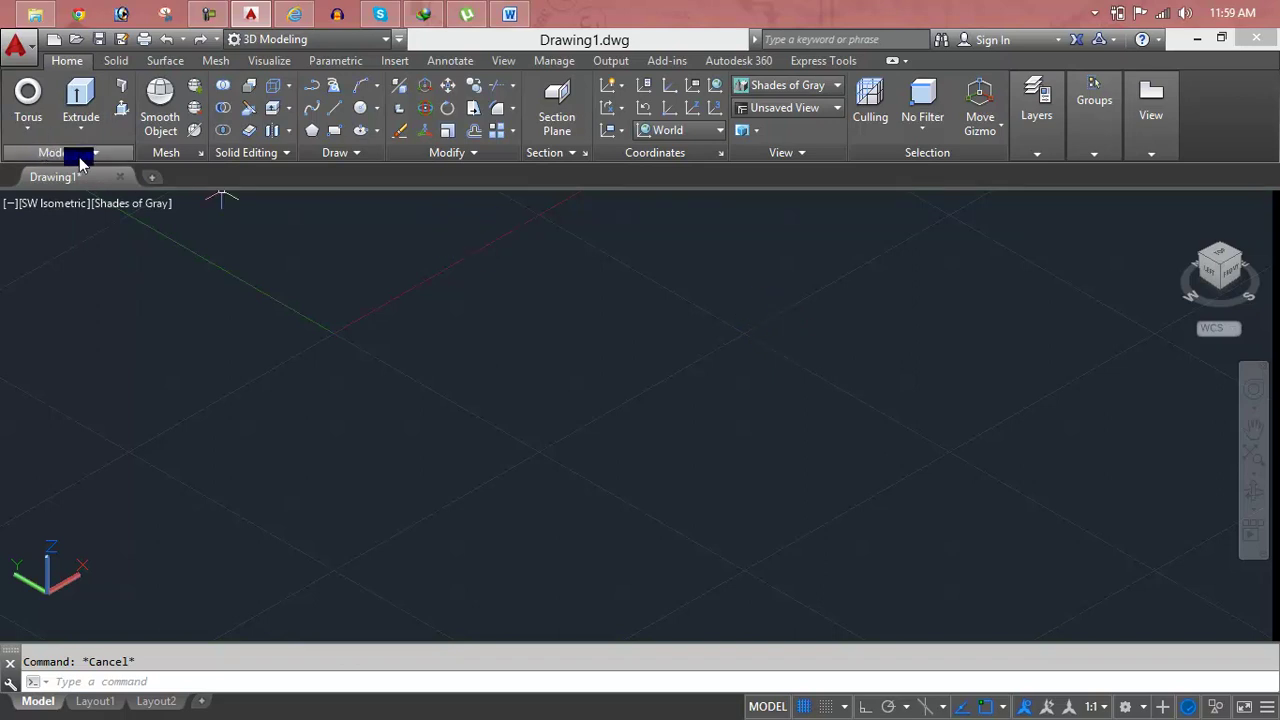
pyautogui.click(78, 206)
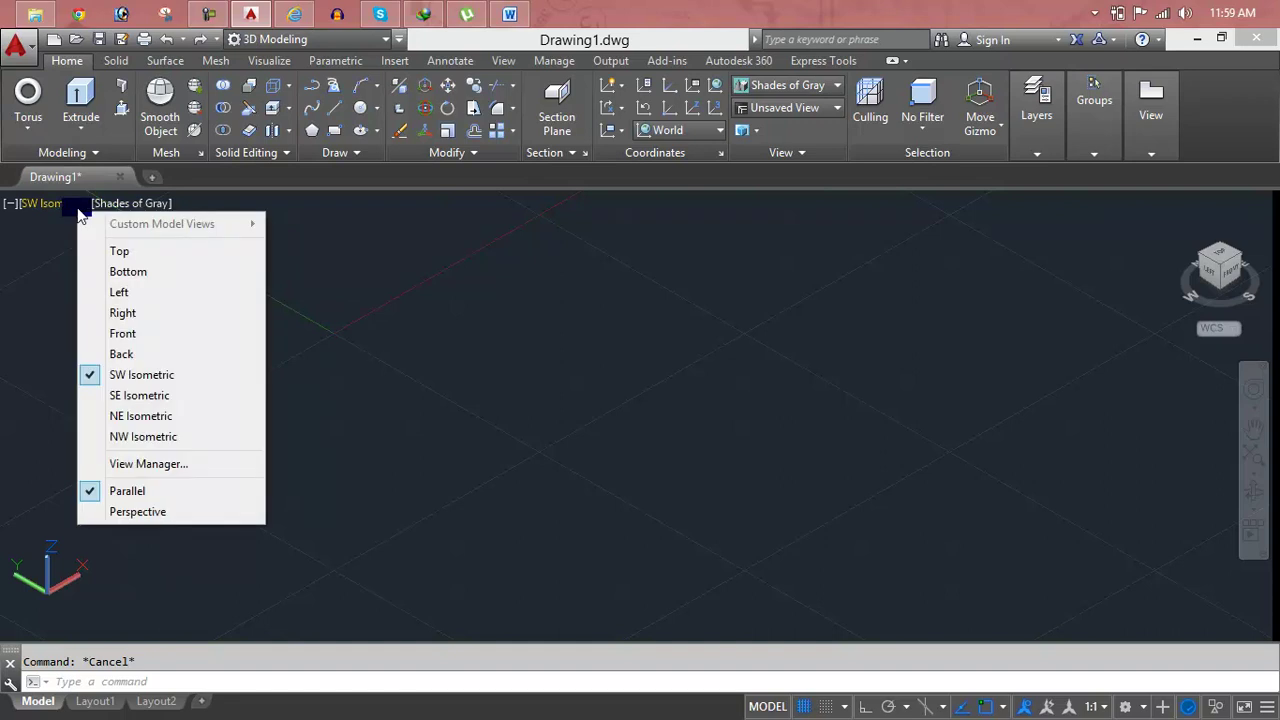
# Switch to the Top view and draw a long vertical axis line with Ortho on.
pyautogui.click(98, 248)
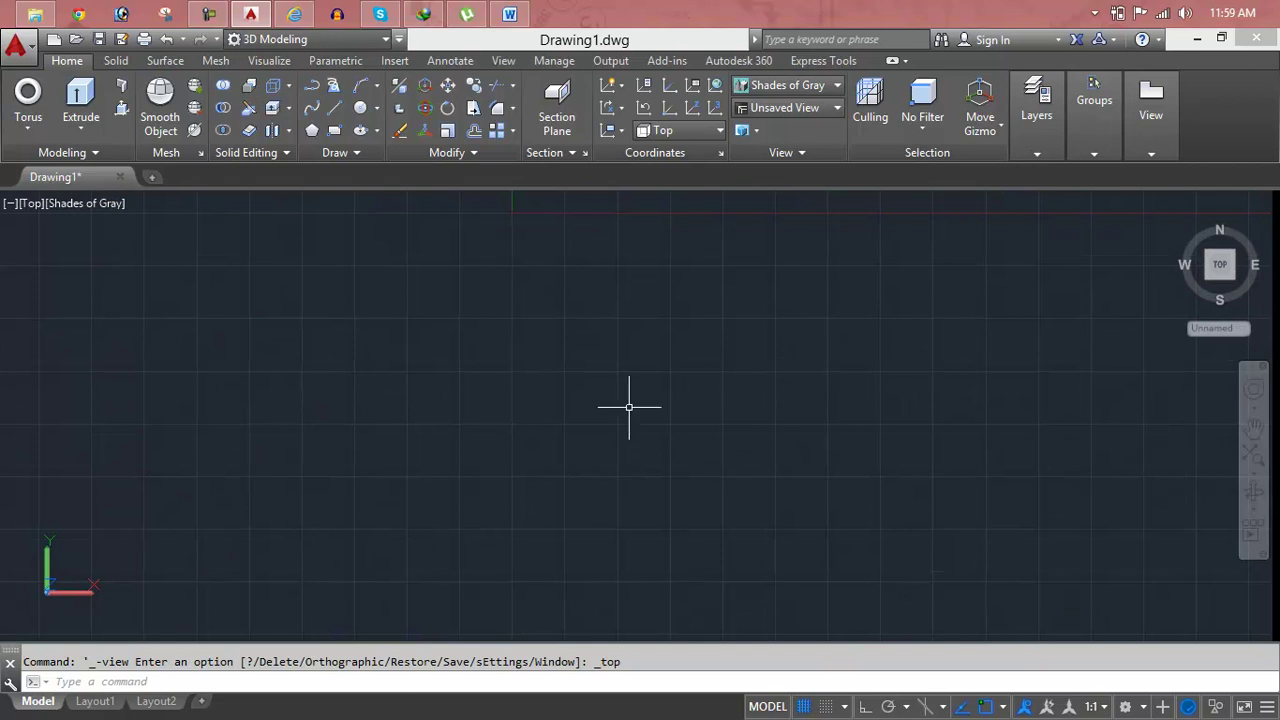
pyautogui.press('Escape')
pyautogui.write('l')
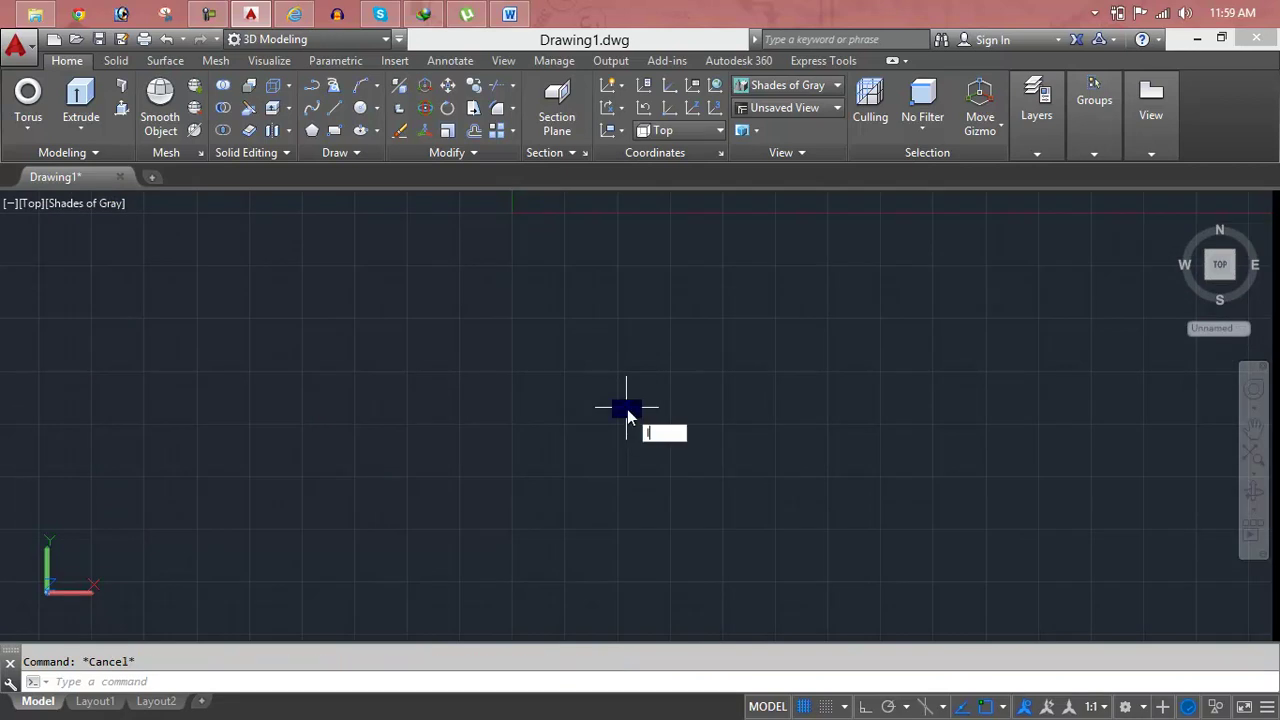
pyautogui.press('Return')
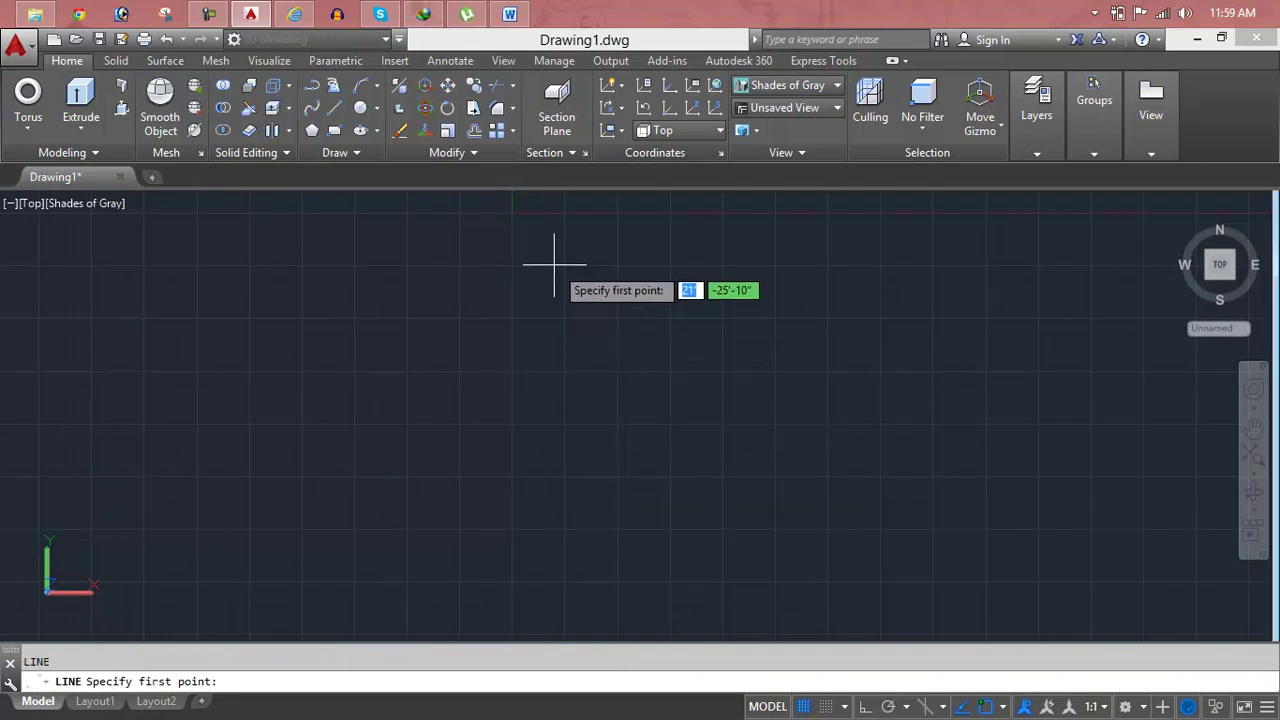
pyautogui.click(559, 256)
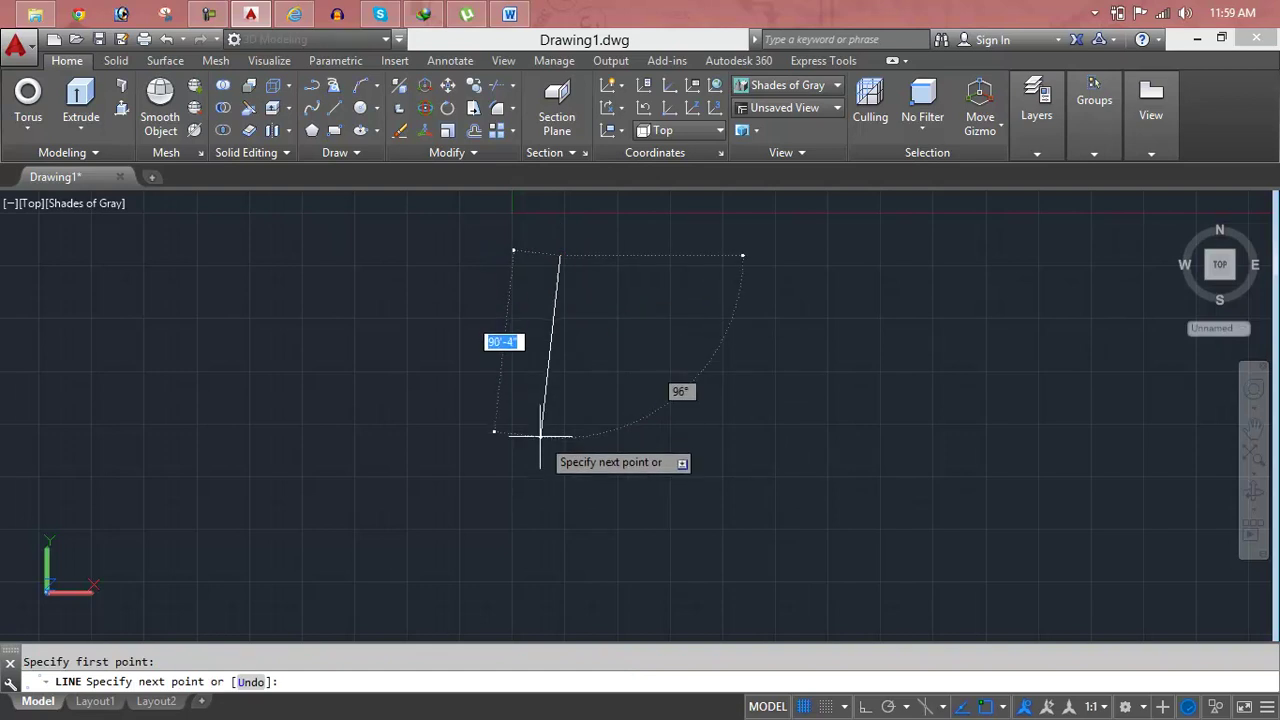
pyautogui.press('F8')
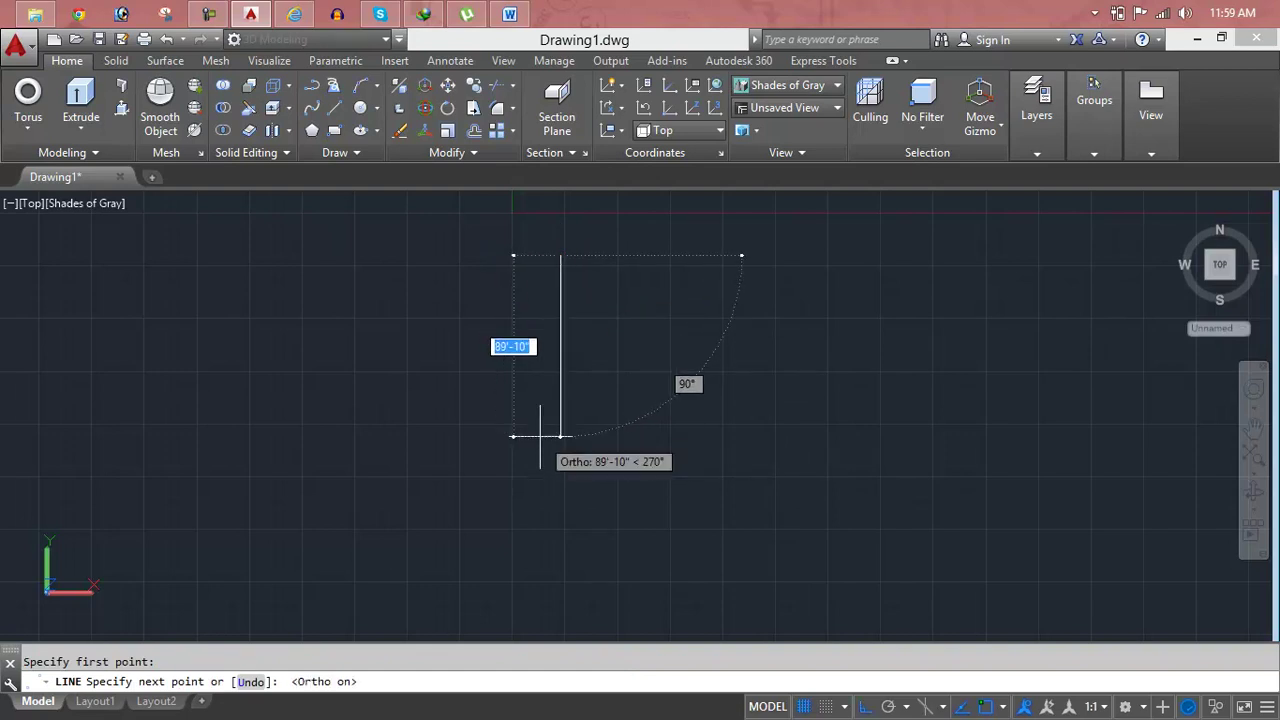
pyautogui.click(572, 540)
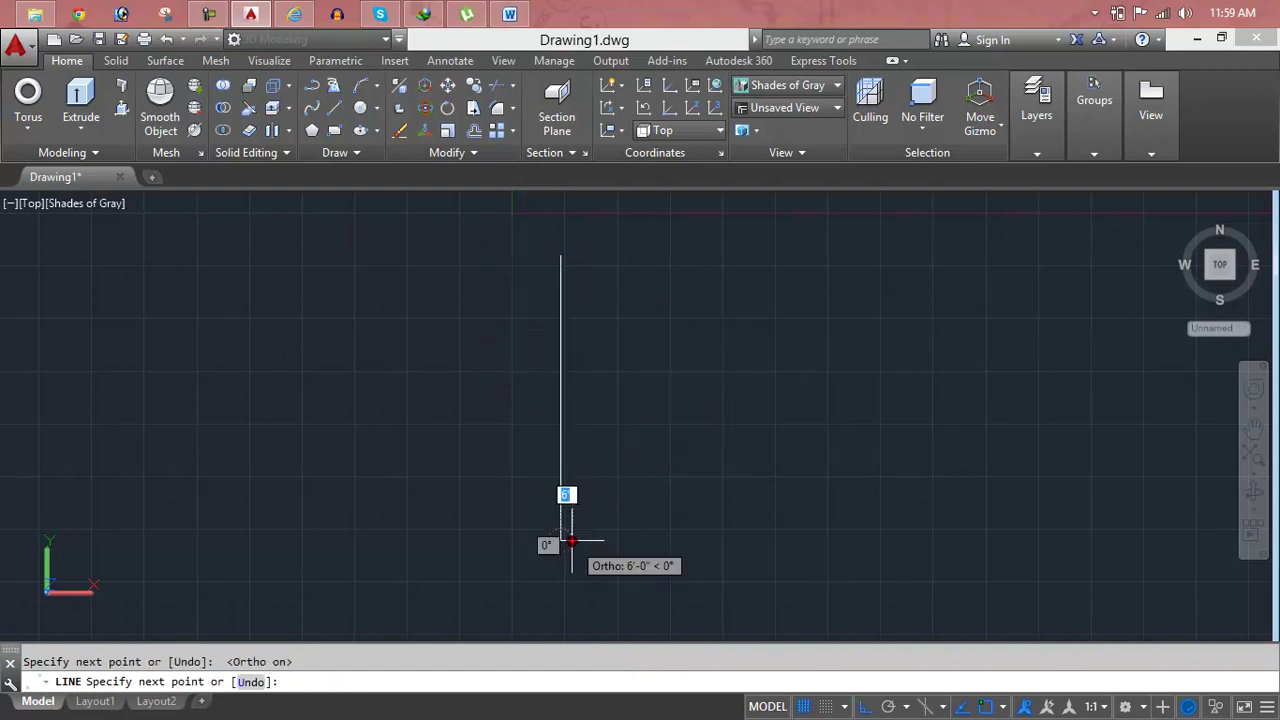
pyautogui.press('Escape')
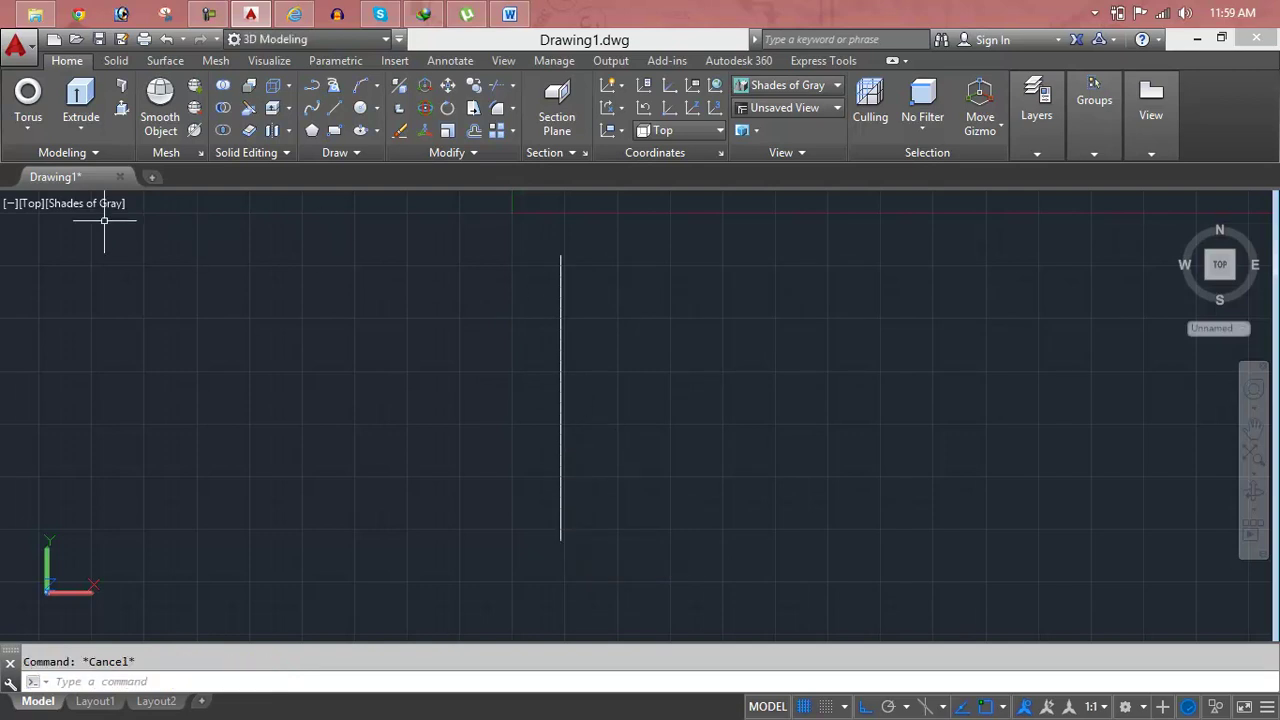
pyautogui.click(86, 139)
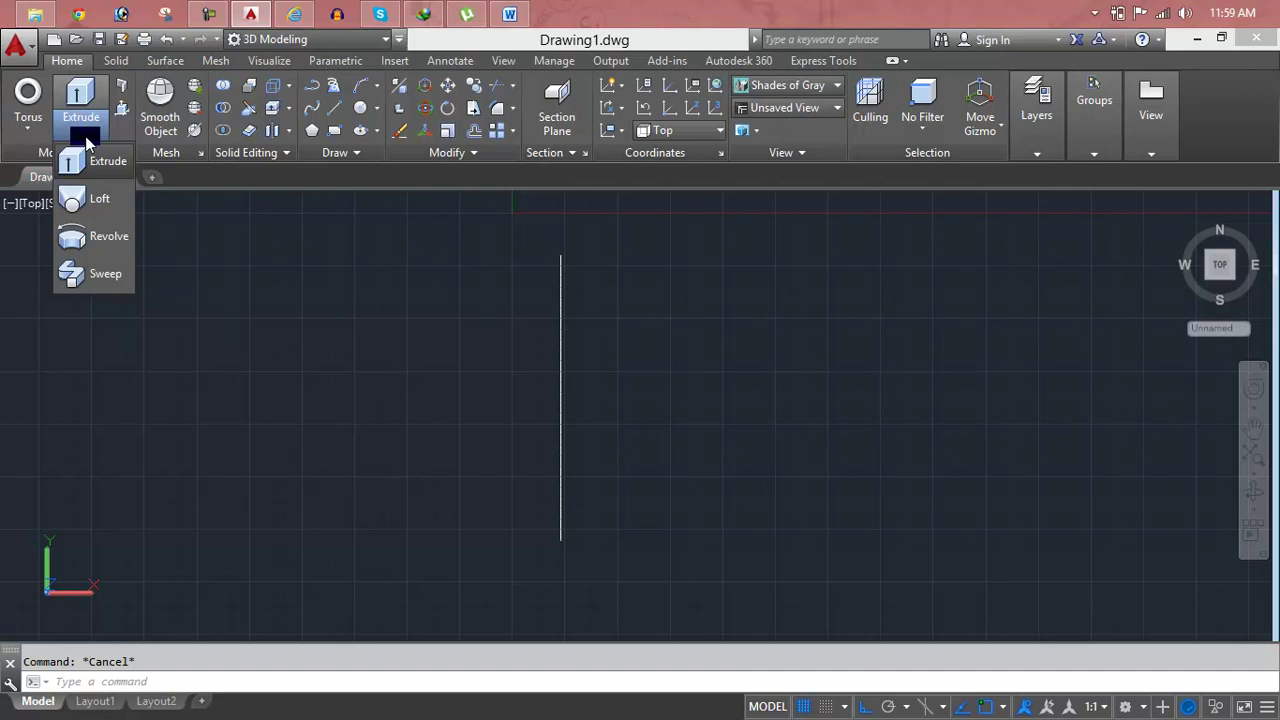
pyautogui.click(615, 373)
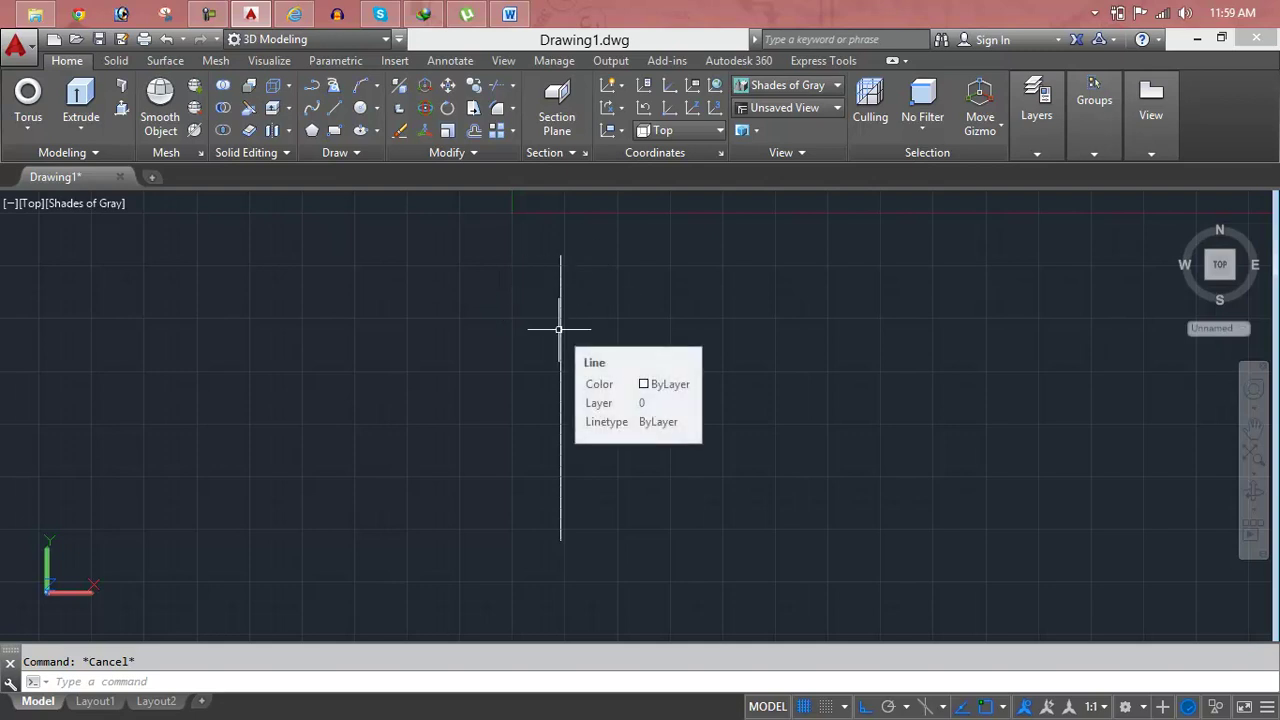
# Start a polyline at the axis top with a short diagonal and an upper arc back to the axis.
pyautogui.write('pl')
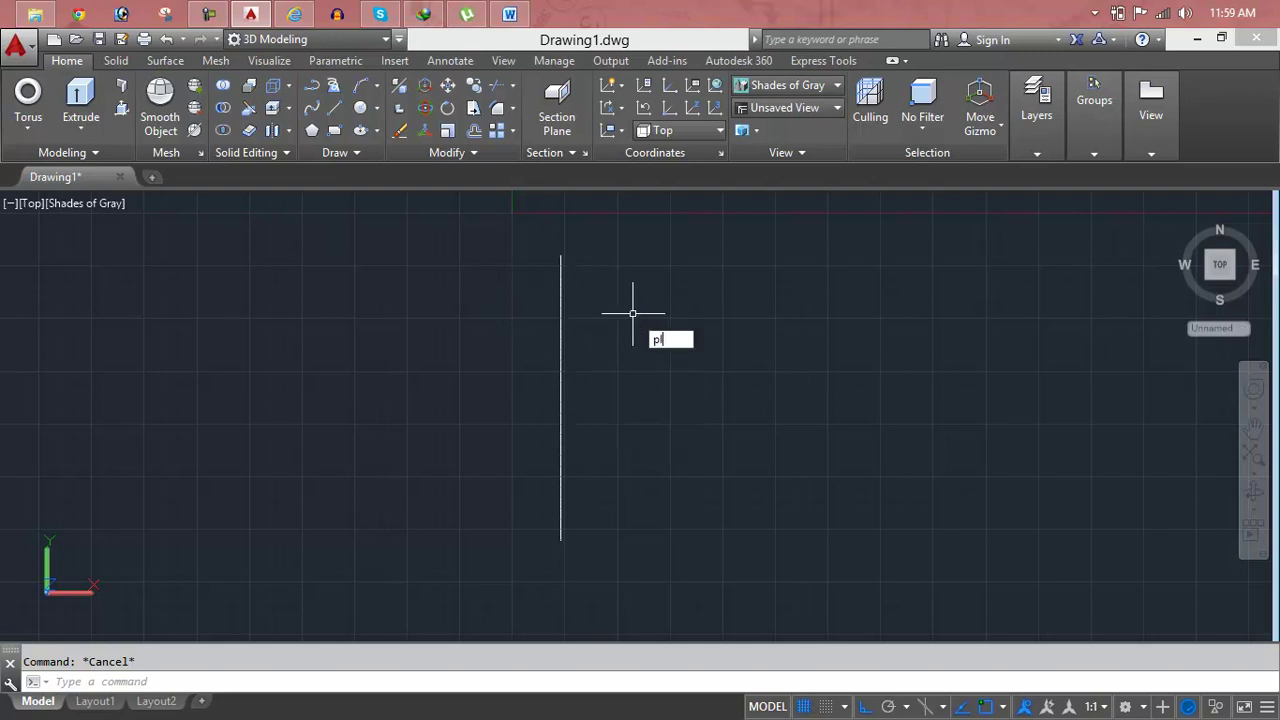
pyautogui.press('Return')
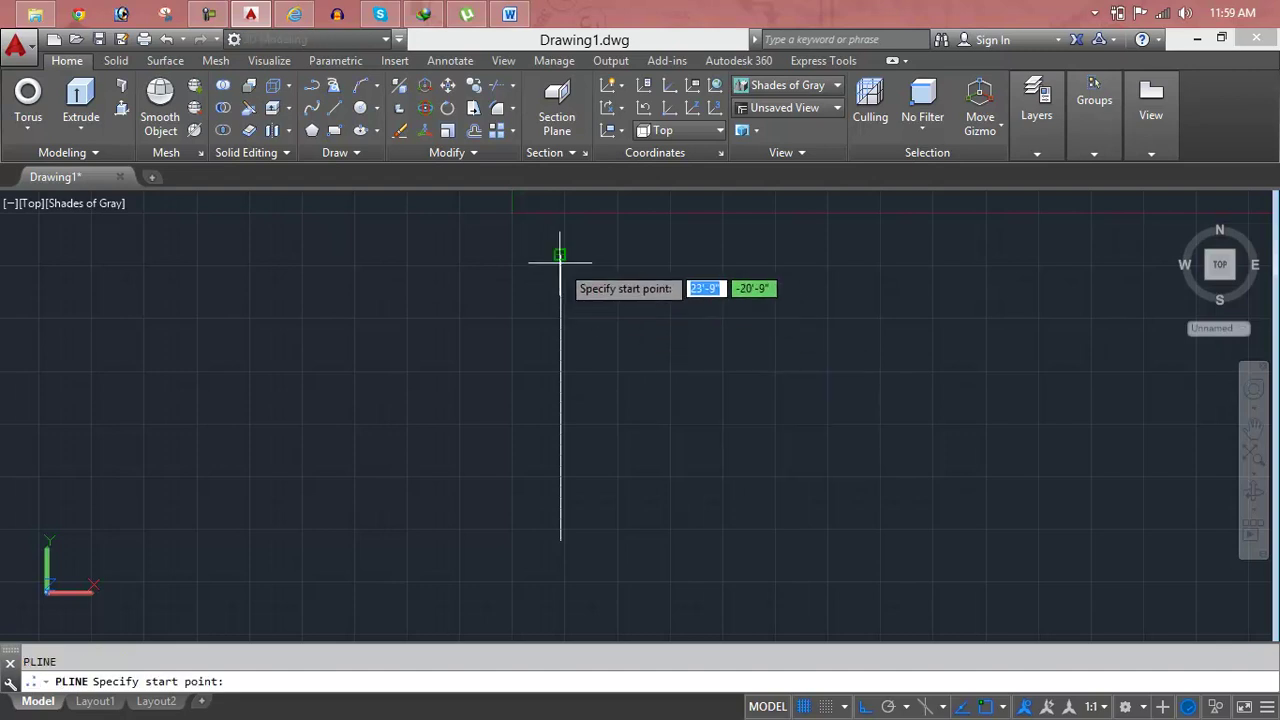
pyautogui.click(561, 256)
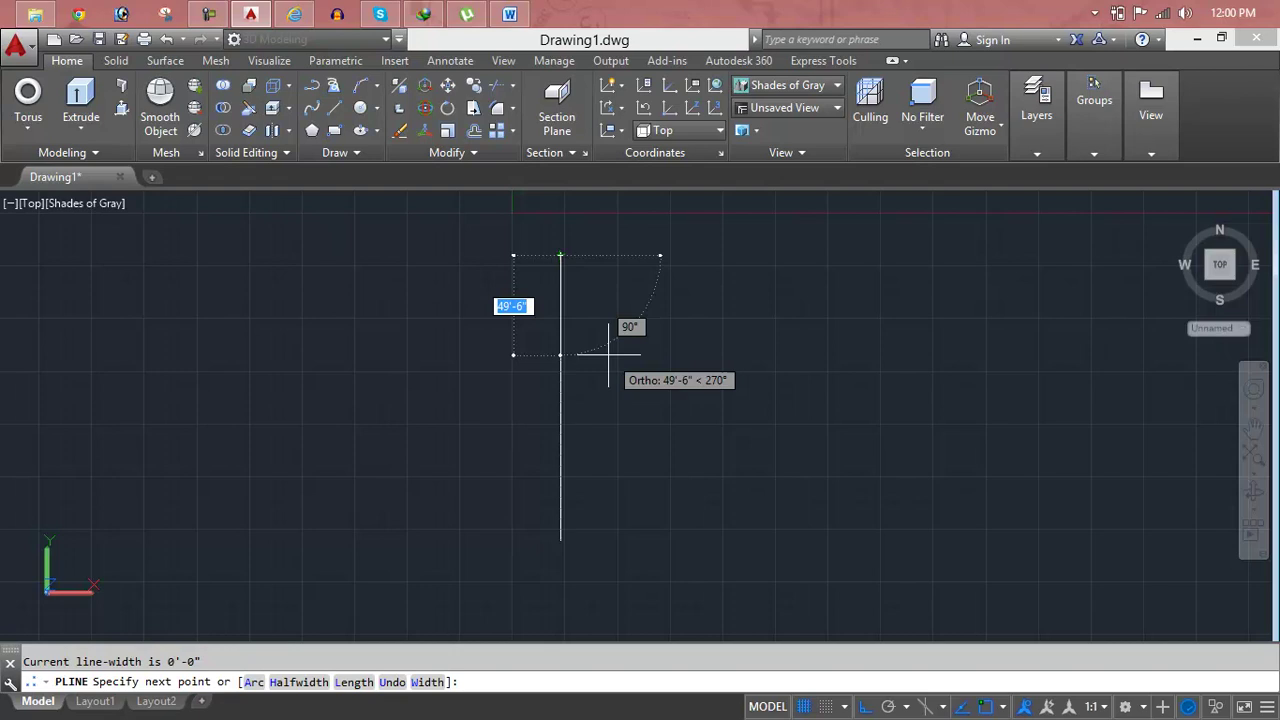
pyautogui.press('F8')
pyautogui.click(591, 326)
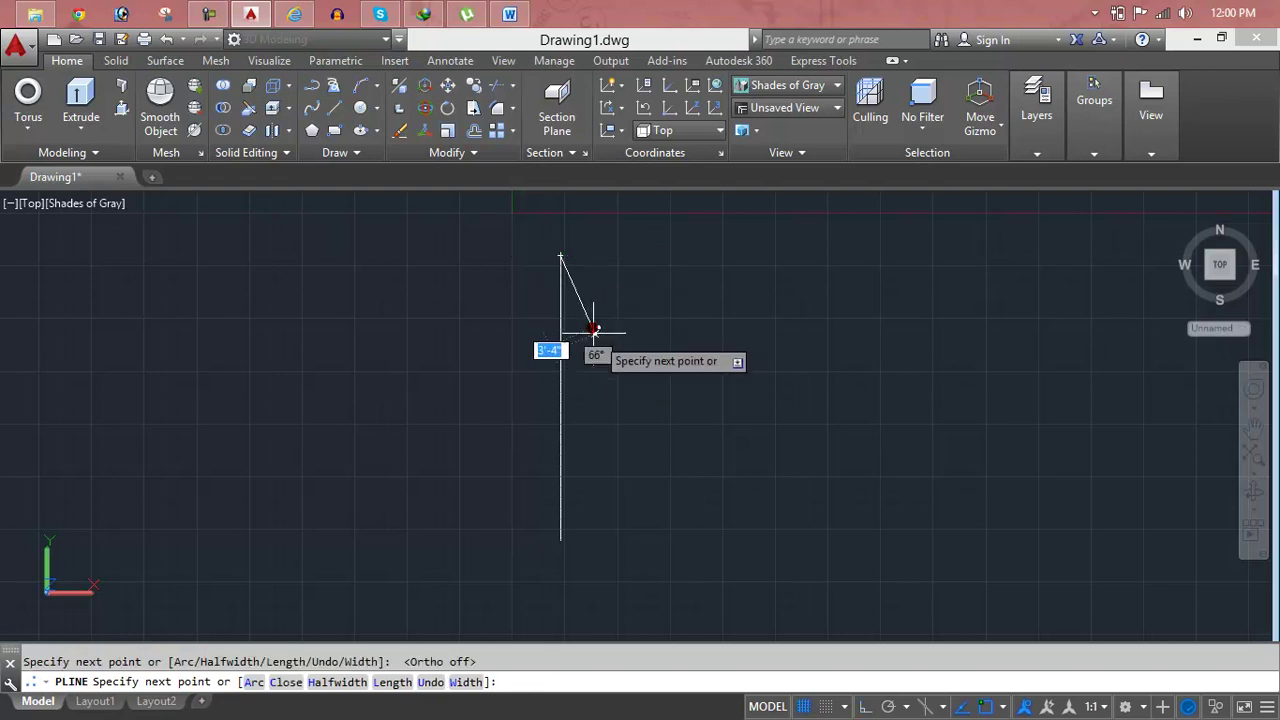
pyautogui.write('a')
pyautogui.press('Return')
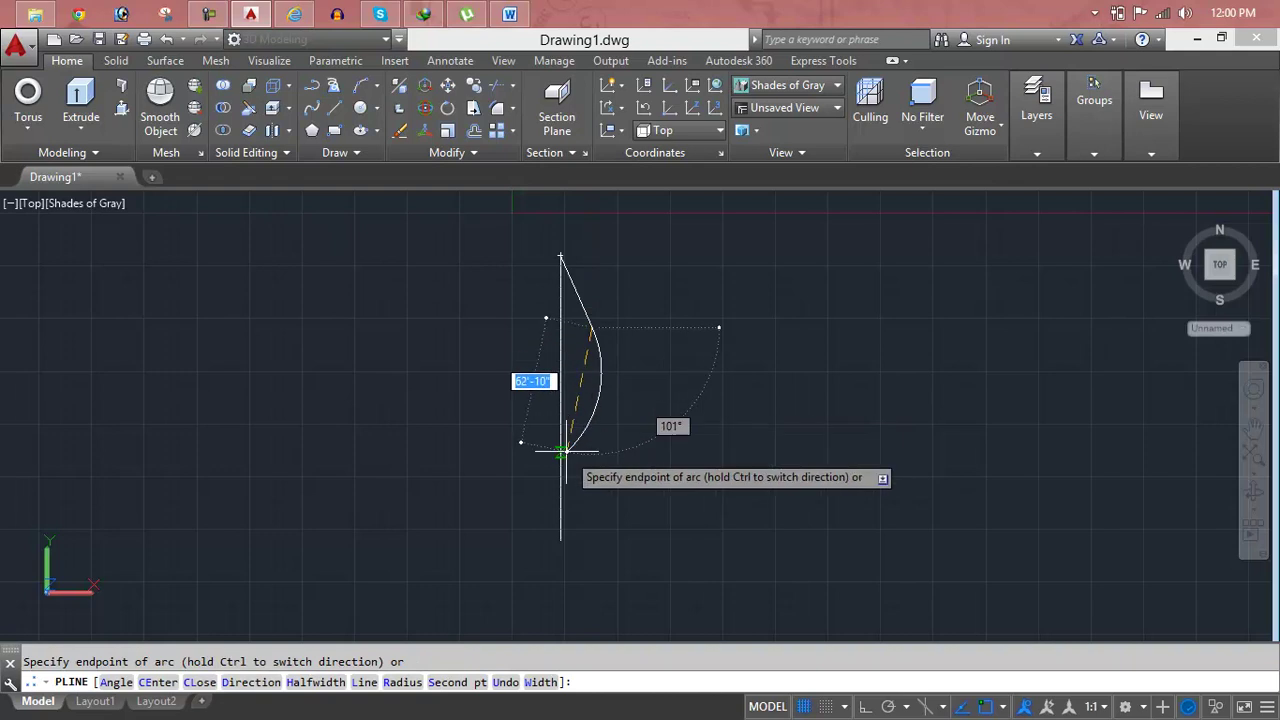
pyautogui.click(562, 456)
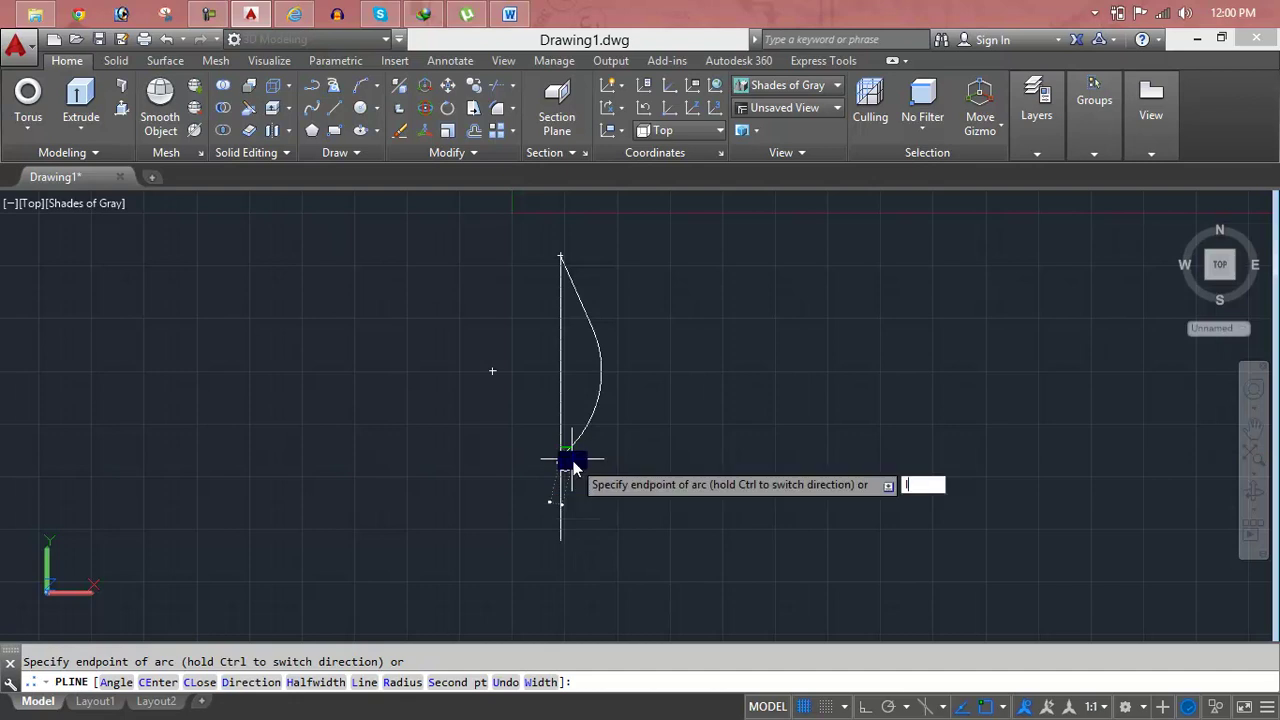
# Add a short straight segment and a rounded lower arc closing onto the axis.
pyautogui.press('Return')
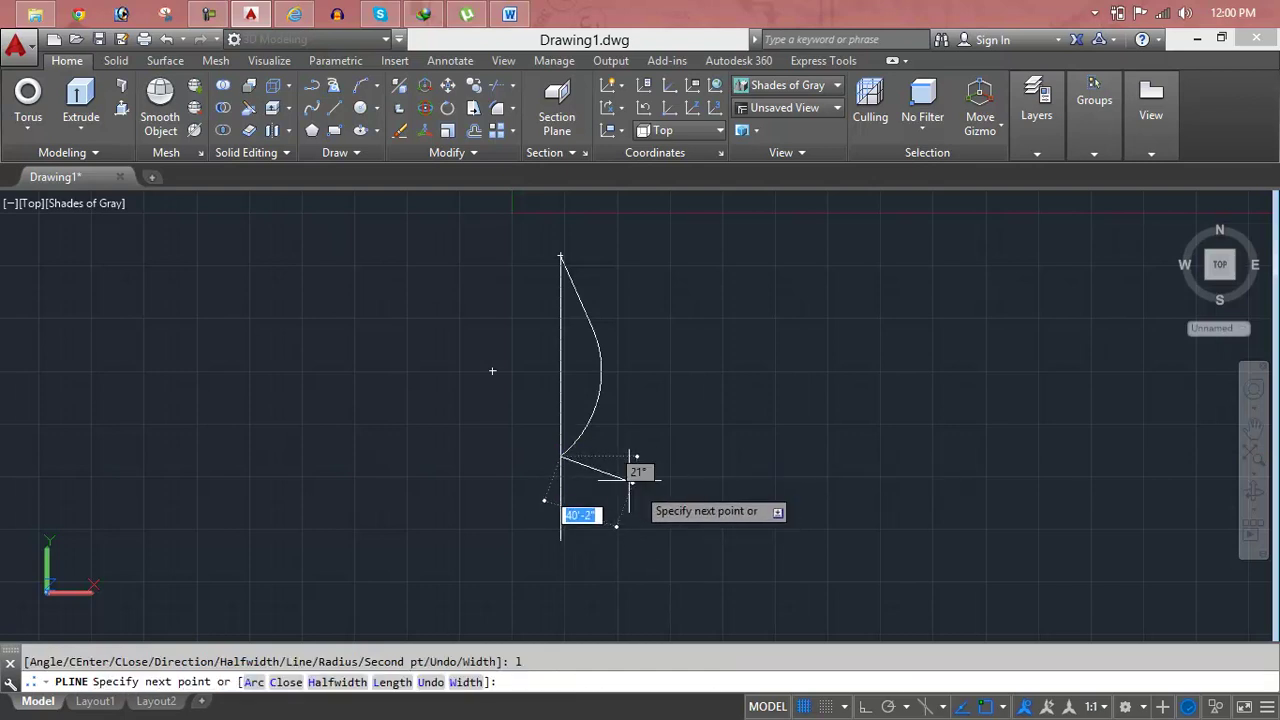
pyautogui.click(622, 467)
pyautogui.write('a')
pyautogui.press('Return')
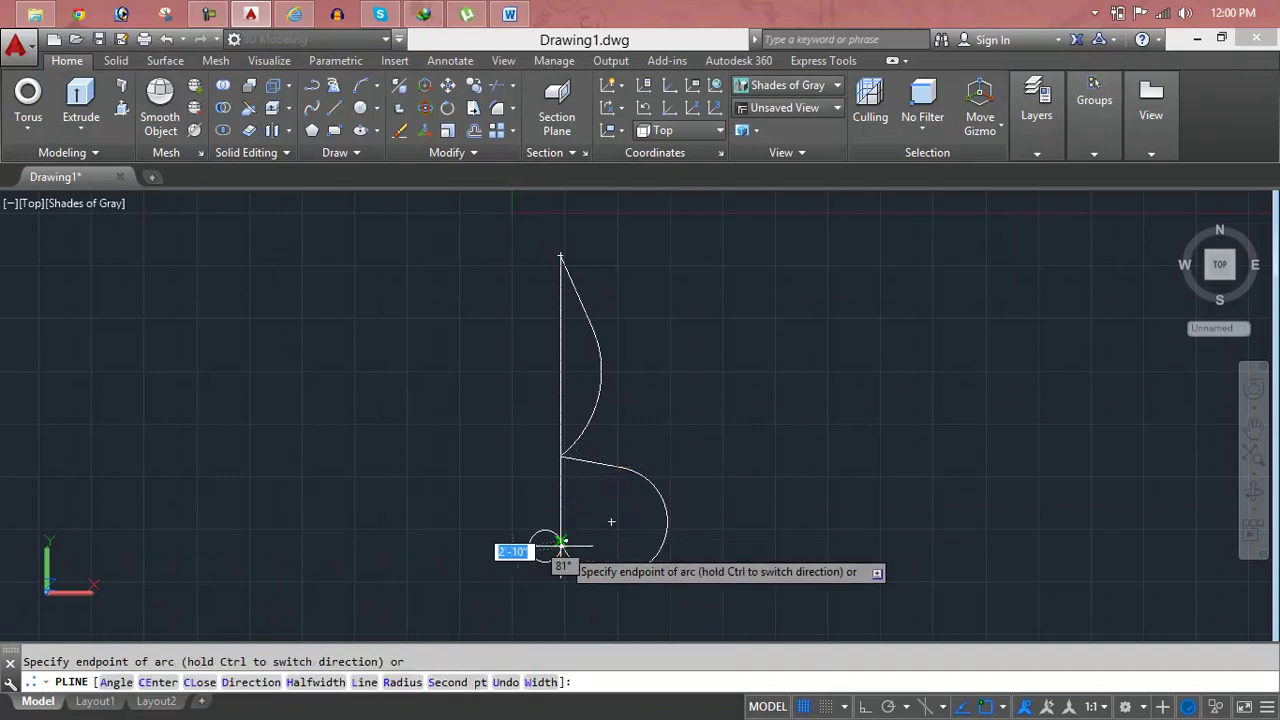
pyautogui.click(562, 541)
pyautogui.press('Return')
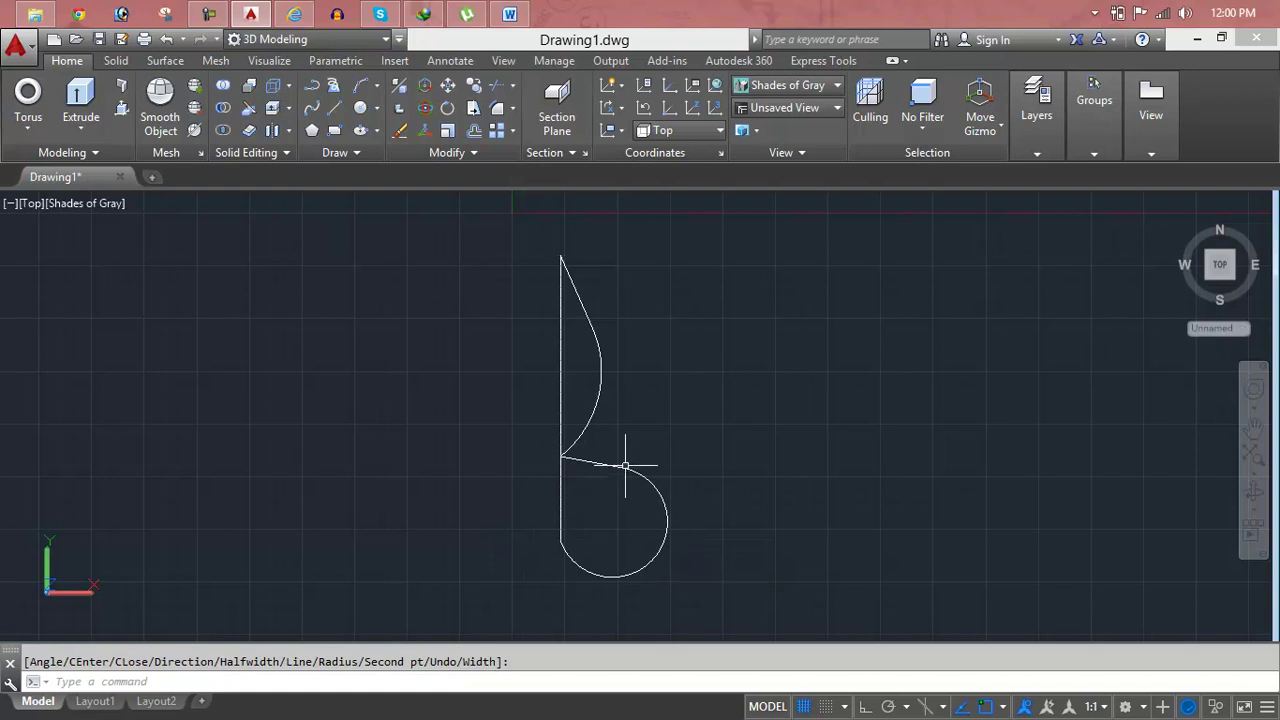
pyautogui.press('Escape')
pyautogui.scroll(-2, 610, 479)
pyautogui.moveTo(608, 489); pyautogui.dragTo(607, 451, button='middle')
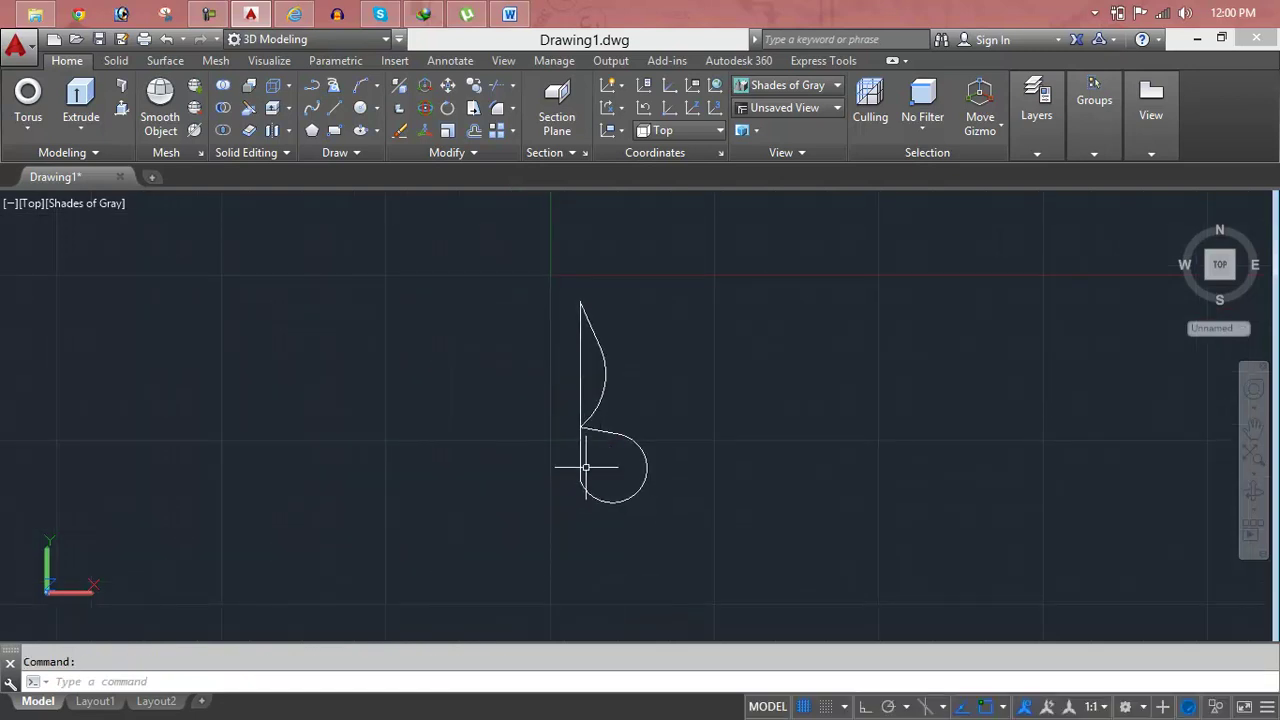
# Stretch the axis line and the profile's lower end downward with grips, then open the preset views.
pyautogui.click(580, 479)
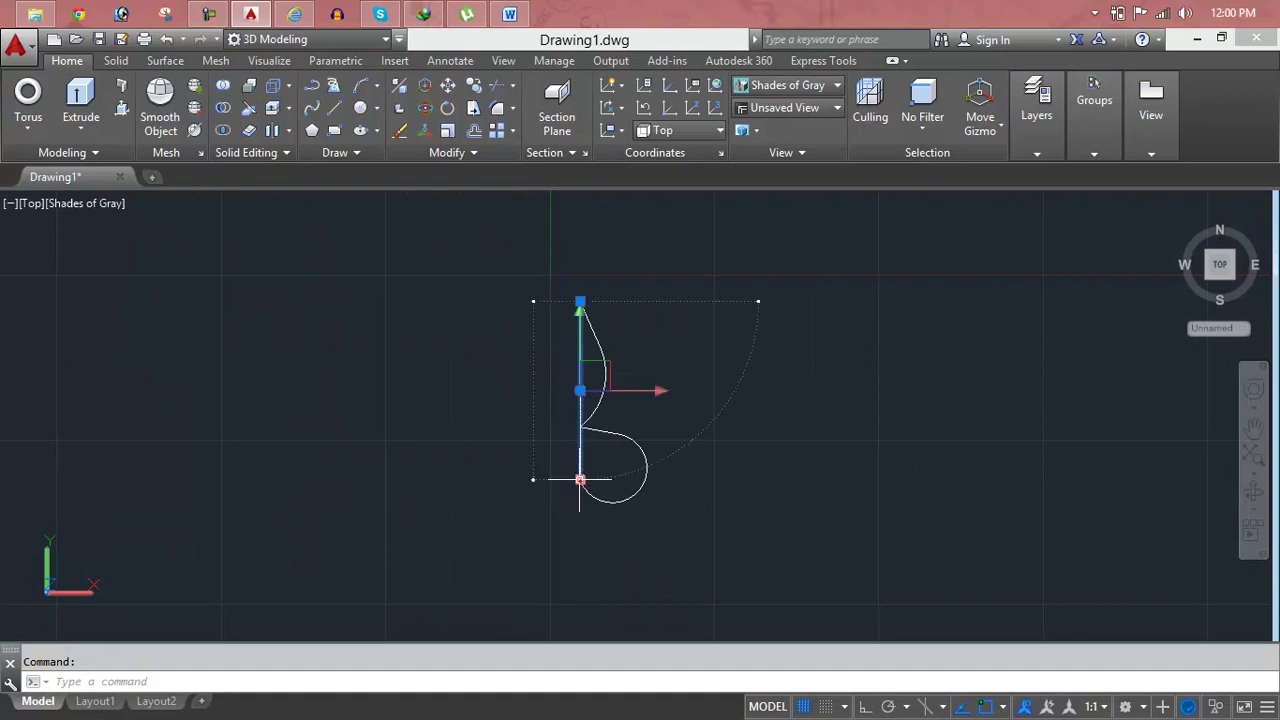
pyautogui.click(580, 479)
pyautogui.click(580, 510)
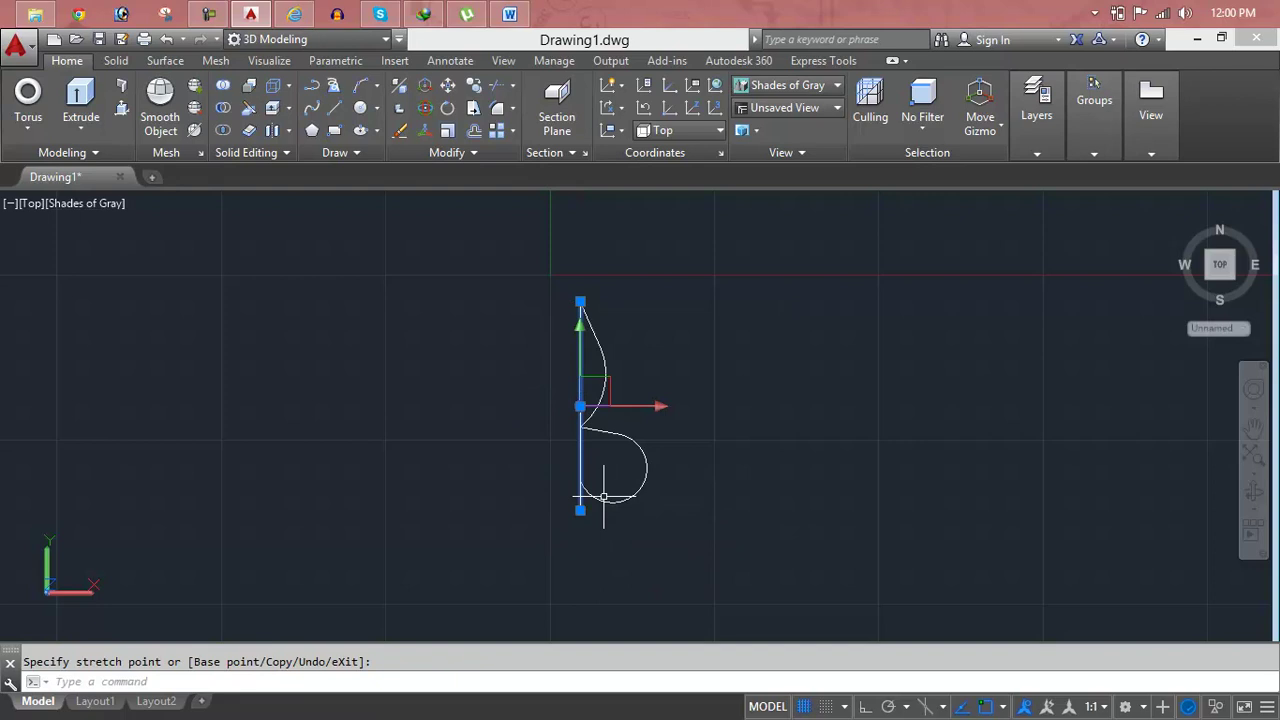
pyautogui.click(603, 497)
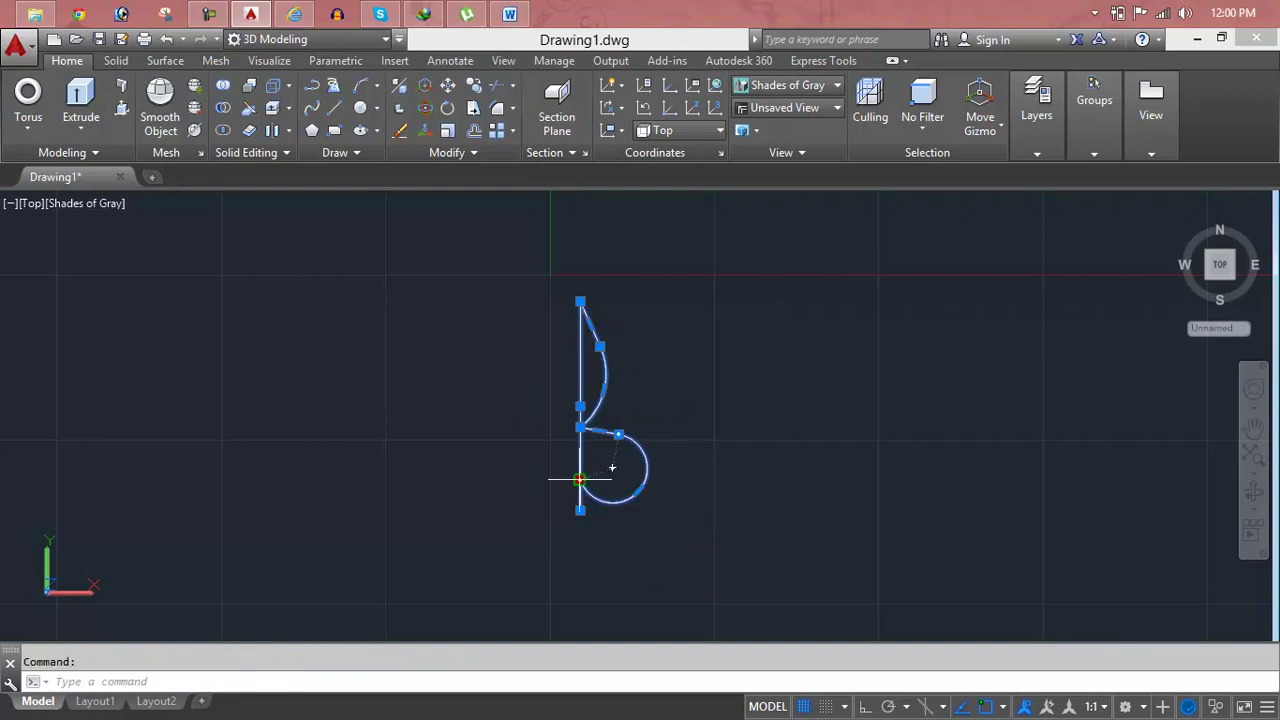
pyautogui.click(580, 479)
pyautogui.click(579, 510)
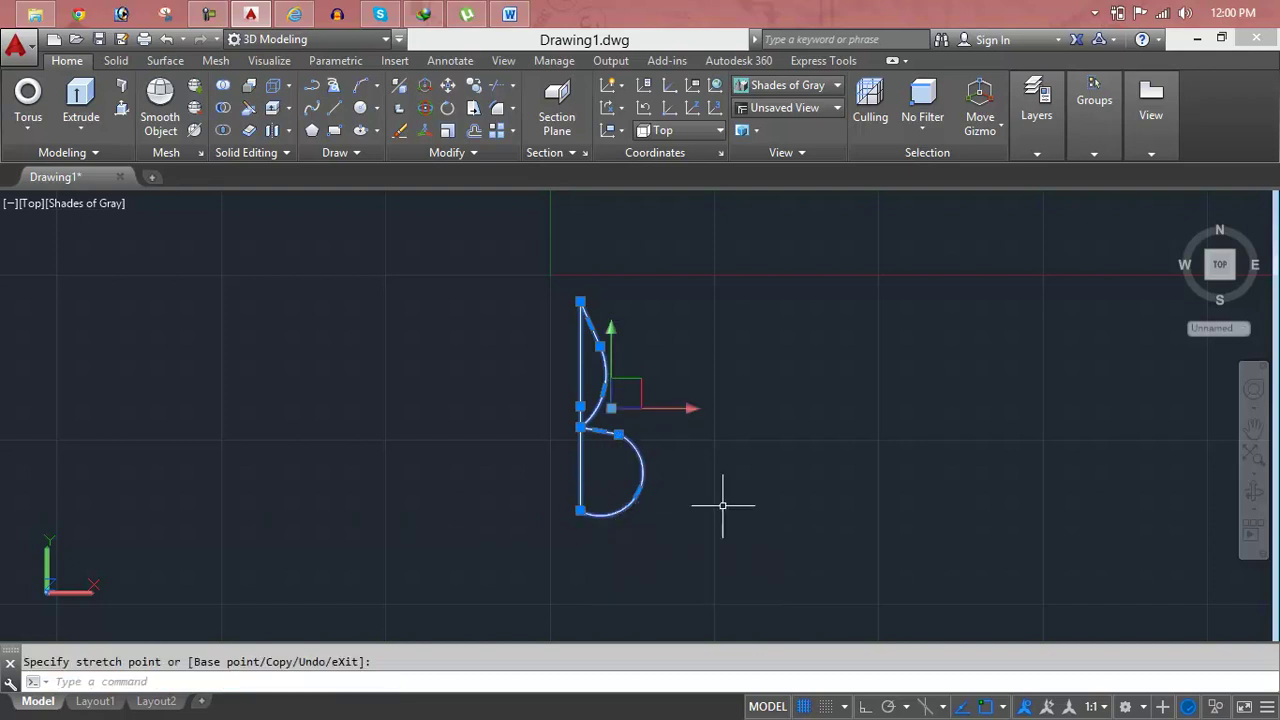
pyautogui.press('Escape')
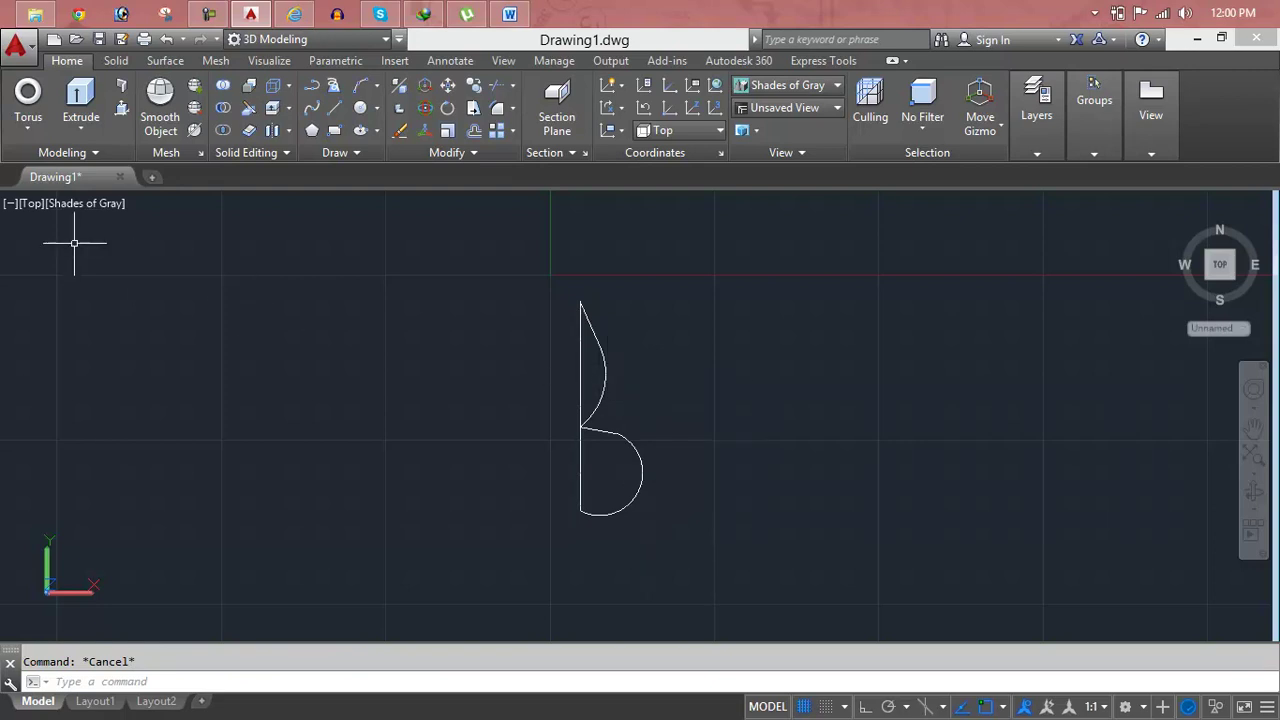
pyautogui.click(34, 205)
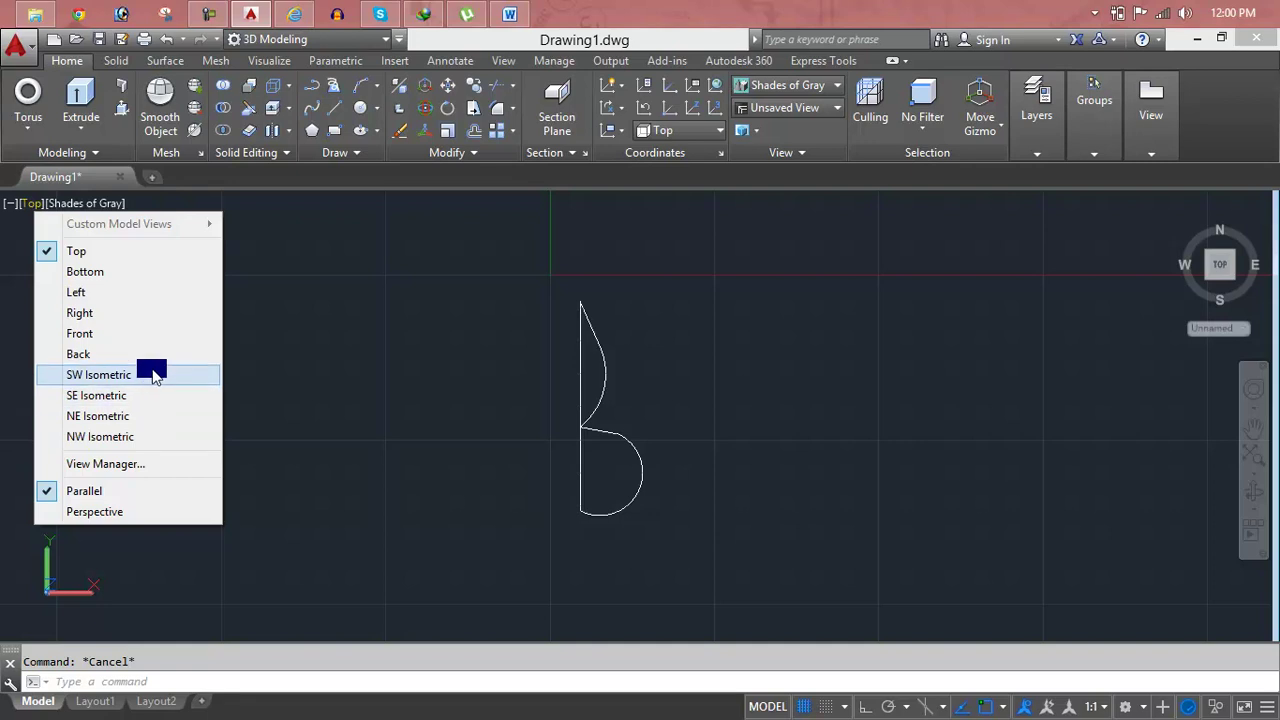
# Switch to the SW Isometric view and reposition the gourd profile on screen.
pyautogui.click(152, 374)
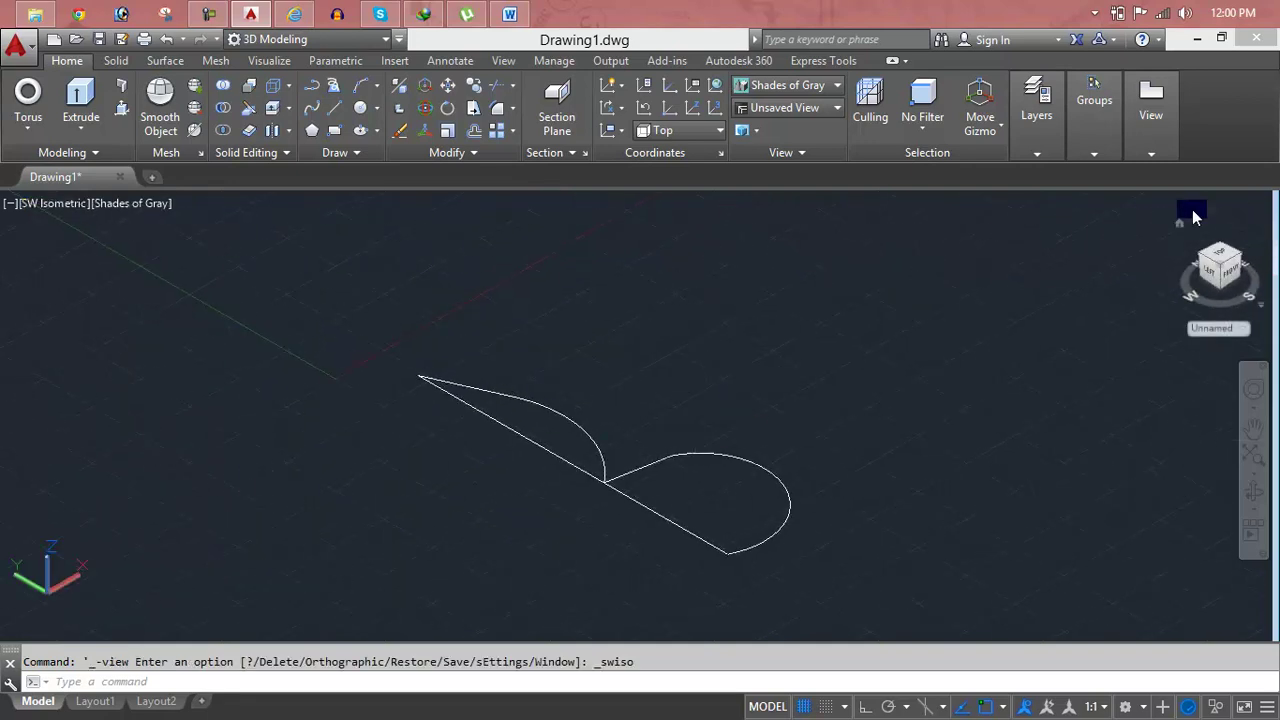
pyautogui.keyDown('shift'); pyautogui.moveTo(1178, 232); pyautogui.dragTo(1171, 223, button='middle'); pyautogui.keyUp('shift')
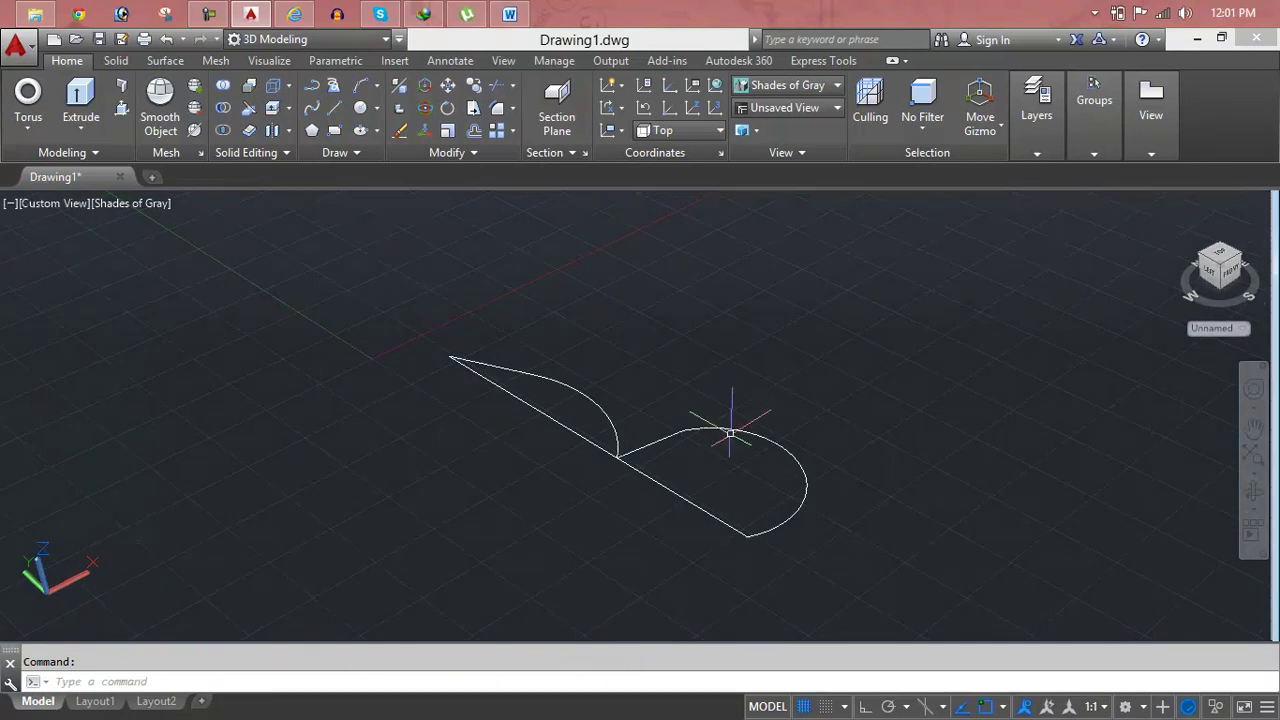
pyautogui.moveTo(731, 432); pyautogui.dragTo(609, 334, button='middle')
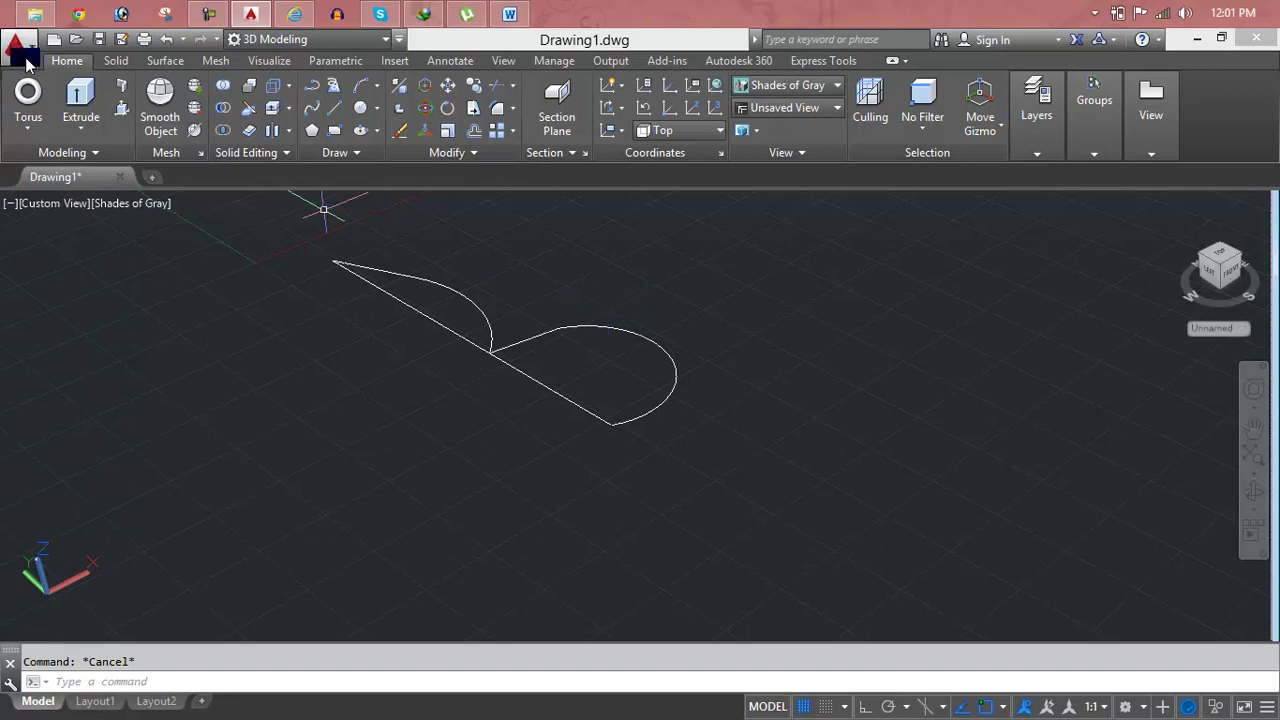
# Revolve the gourd profile 360° about its straight axis edge.
pyautogui.click(72, 117)
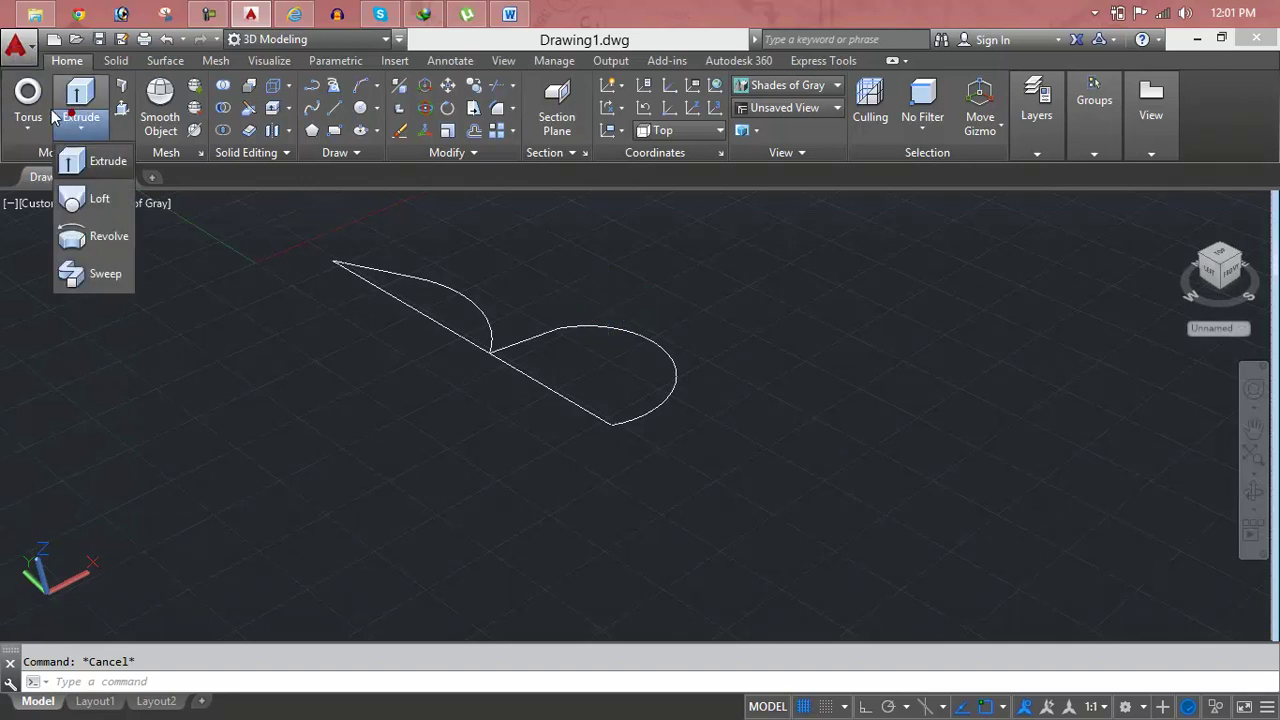
pyautogui.click(113, 252)
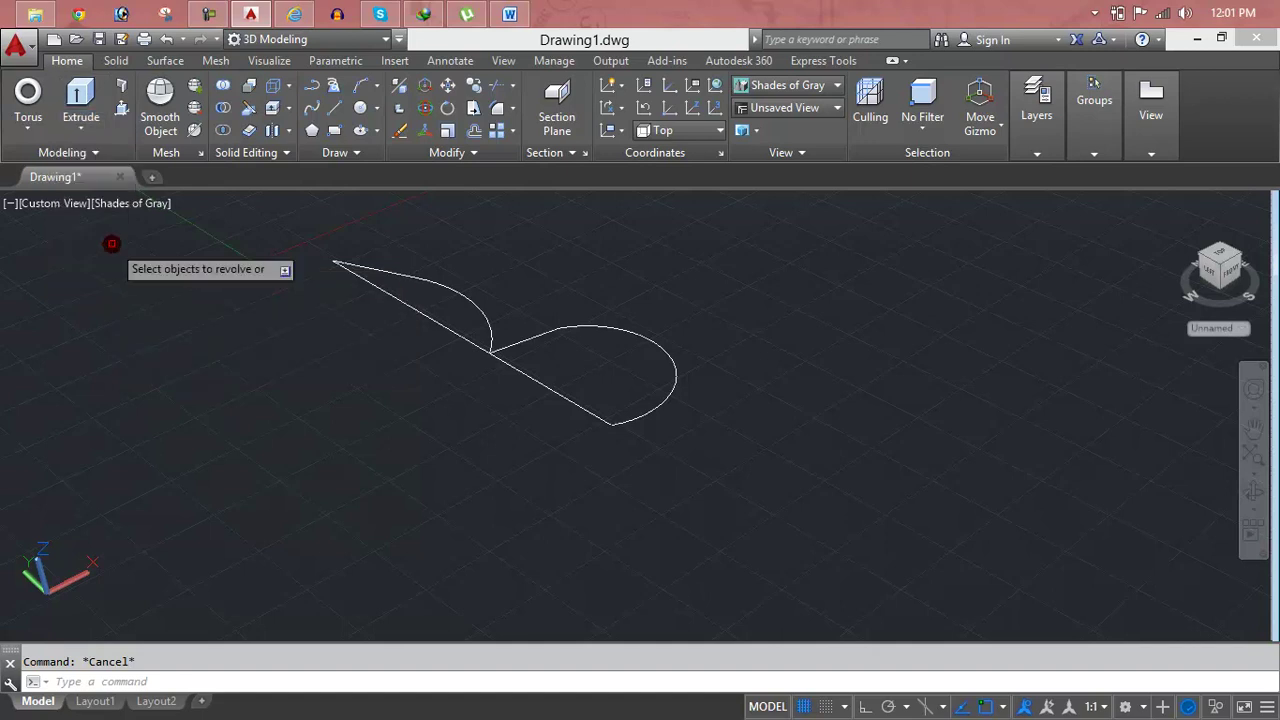
pyautogui.click(395, 276)
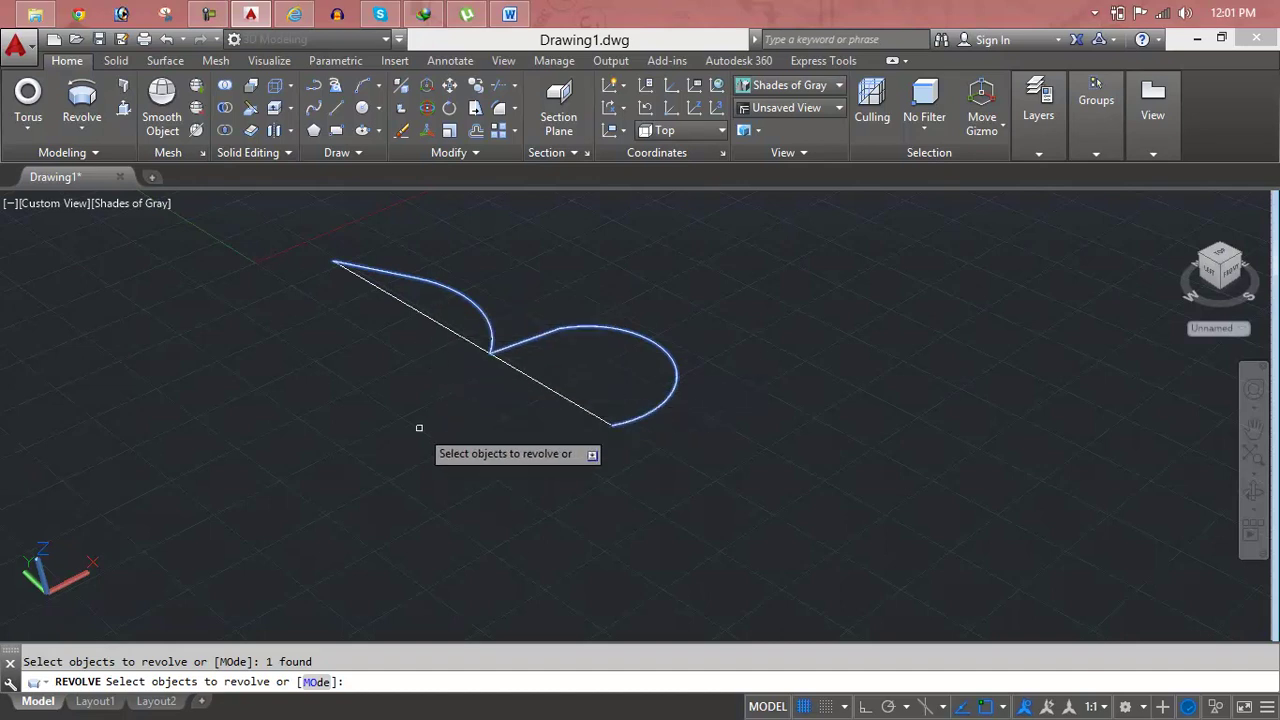
pyautogui.press('Return')
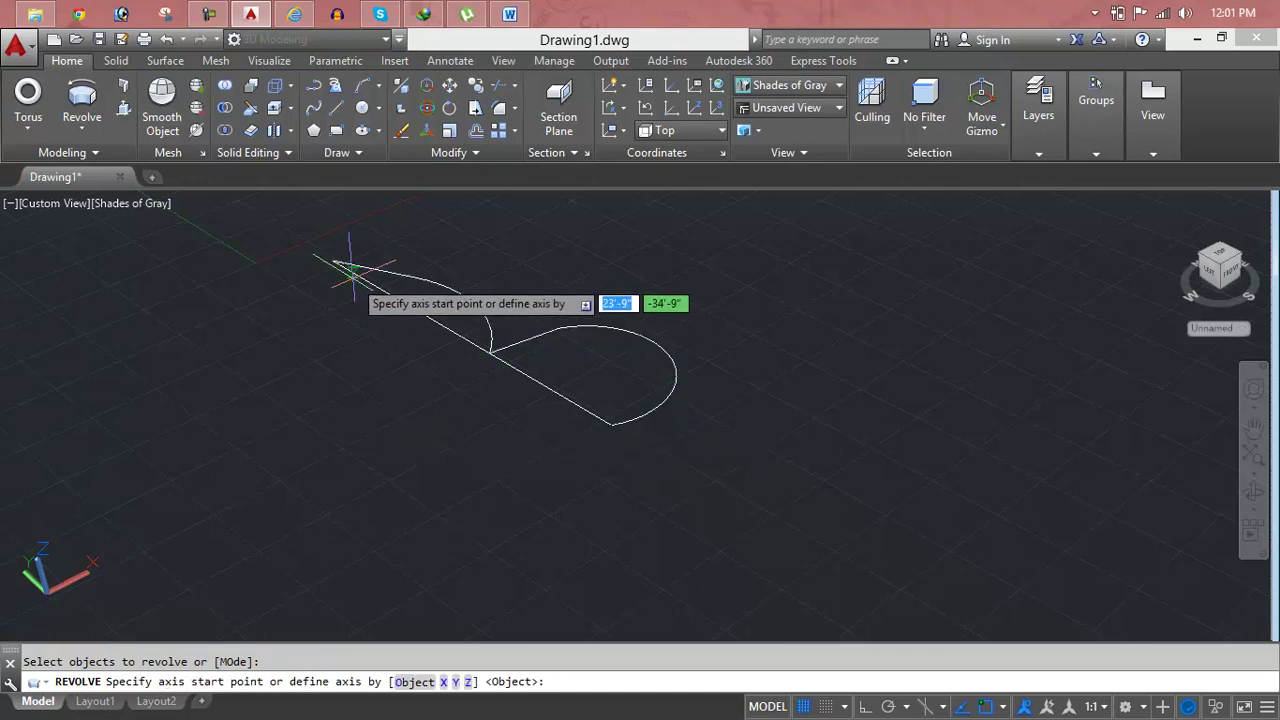
pyautogui.click(331, 262)
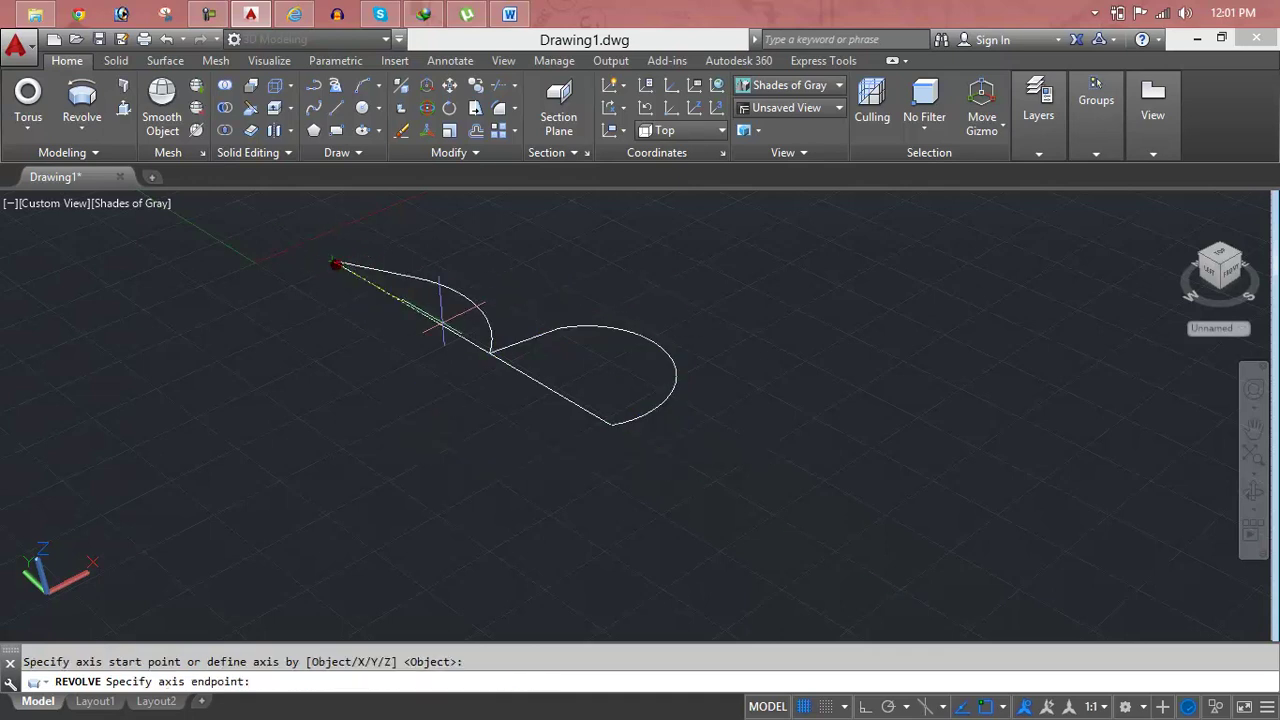
pyautogui.click(613, 427)
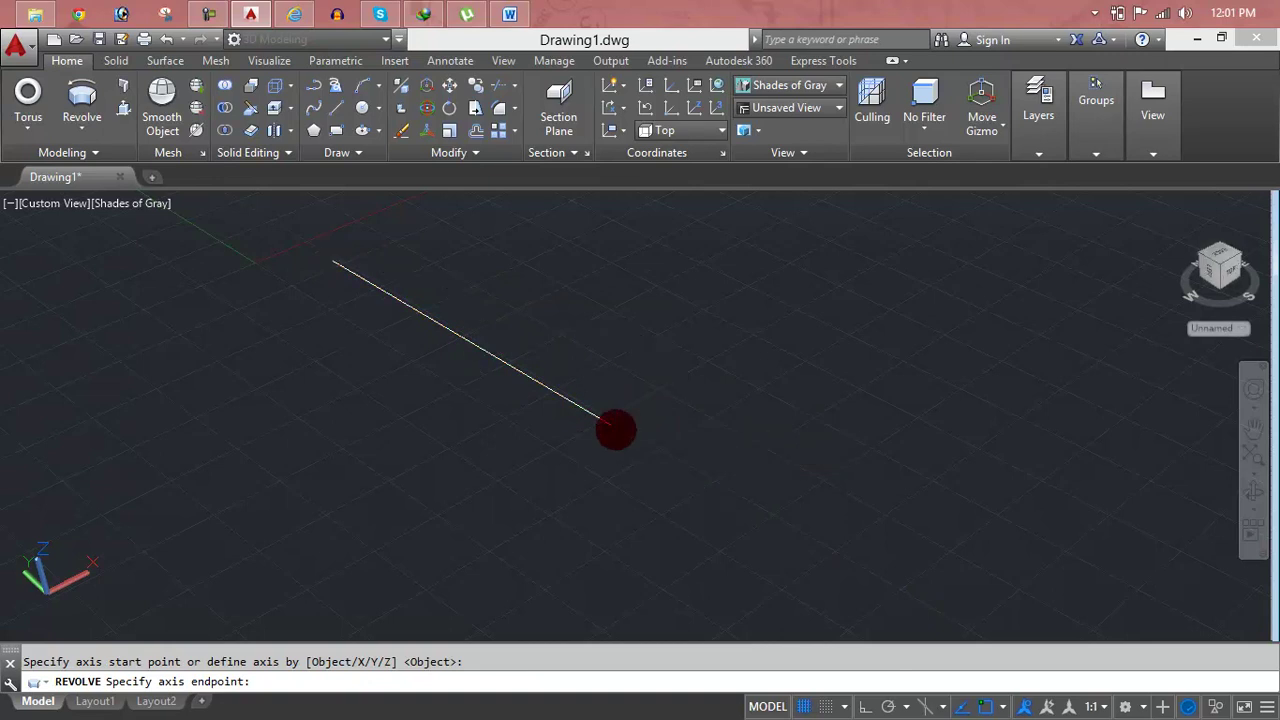
pyautogui.click(682, 382)
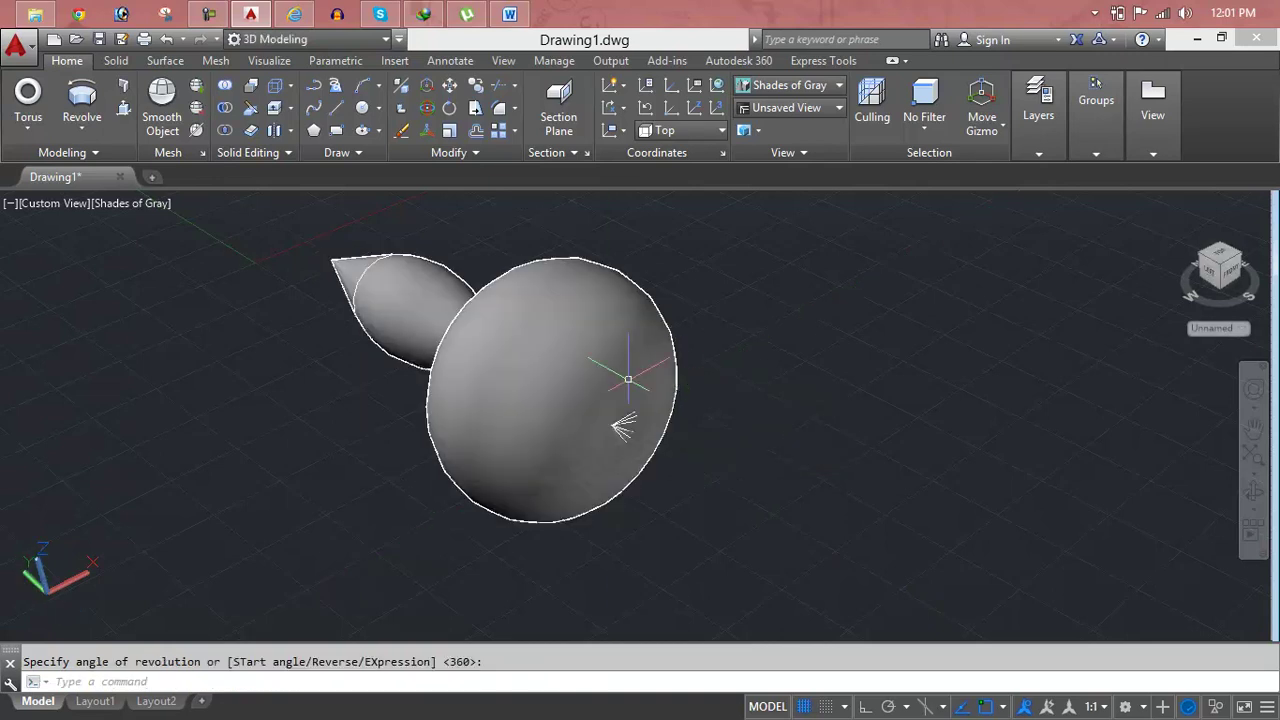
pyautogui.scroll(-1, 620, 400)
pyautogui.press('Return')
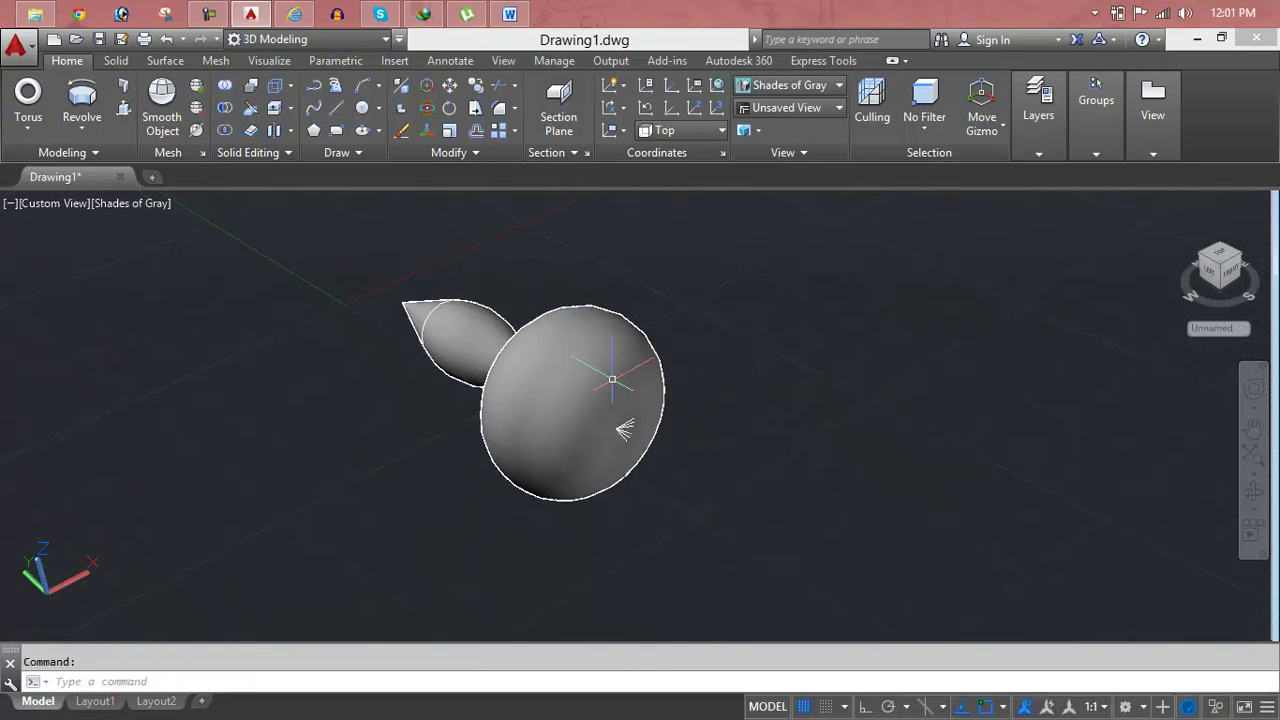
# Delete the revolved gourd solid and the leftover axis line.
pyautogui.click(674, 311)
pyautogui.click(566, 346)
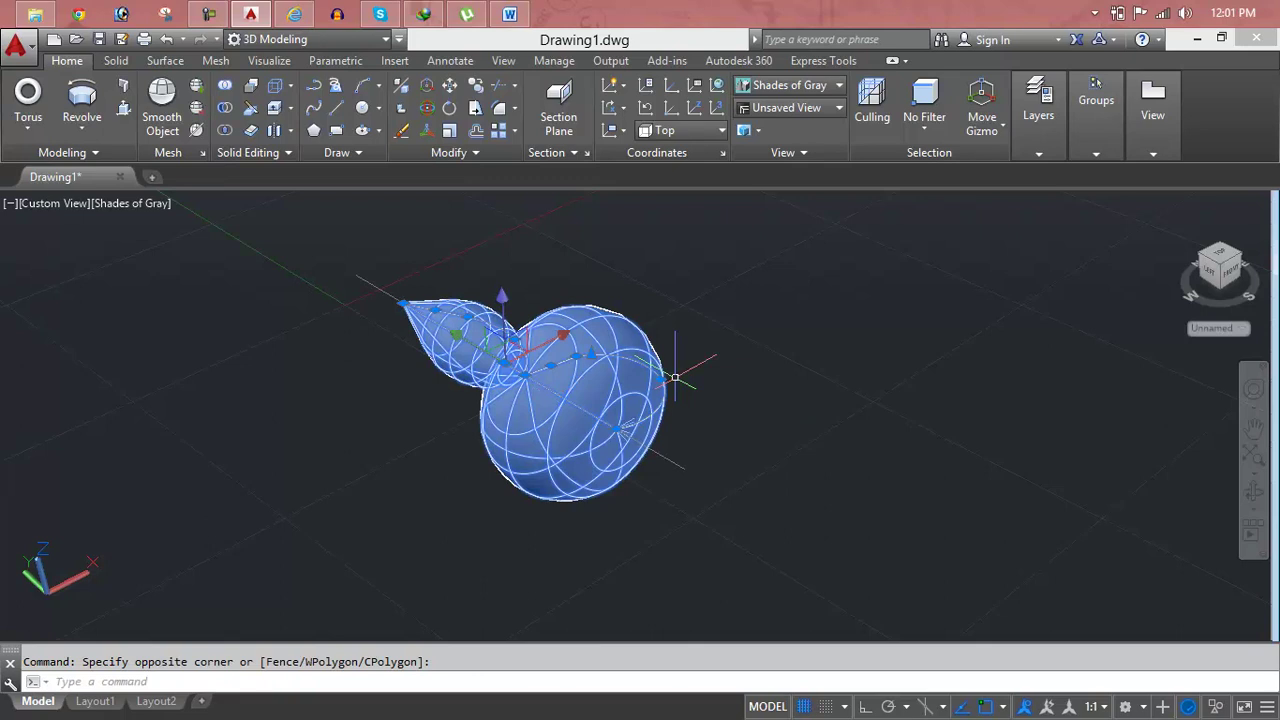
pyautogui.press('Escape')
pyautogui.click(608, 420)
pyautogui.click(628, 358)
pyautogui.press('Delete')
pyautogui.click(574, 402)
pyautogui.press('Delete')
pyautogui.press('Escape')
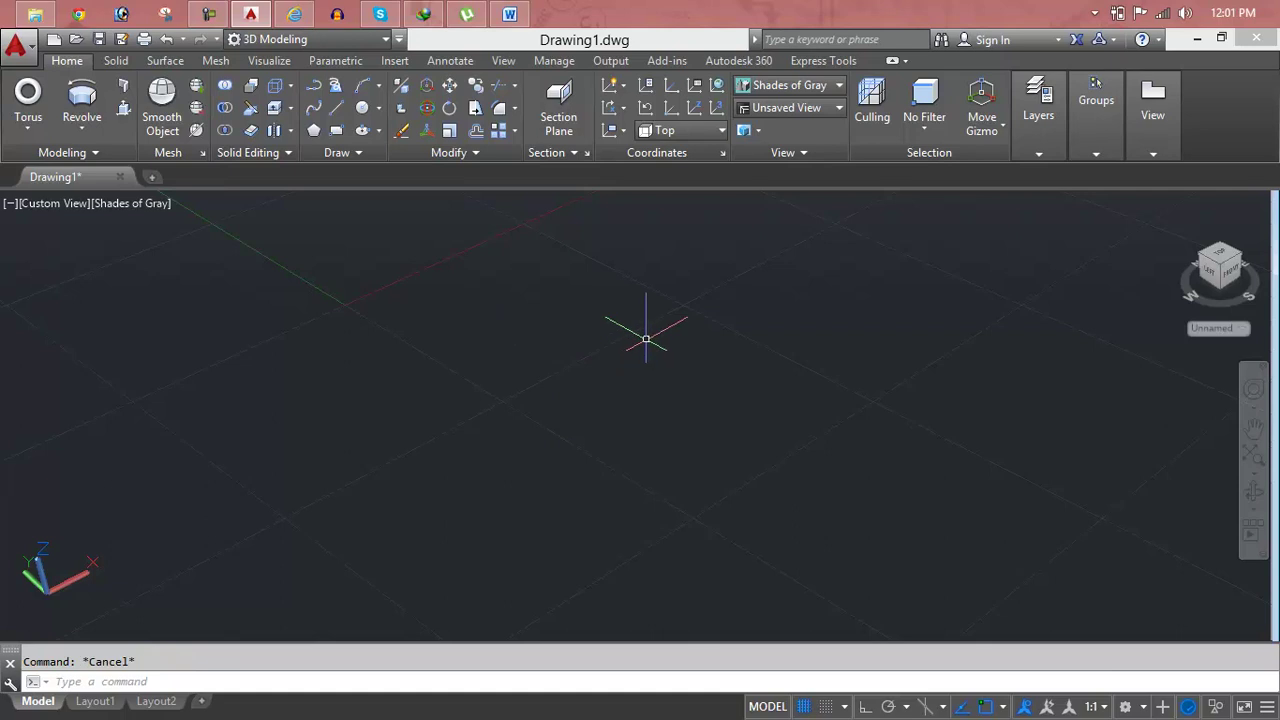
# Draw a single 10-foot straight line with Ortho on.
pyautogui.write('l')
pyautogui.press('Return')
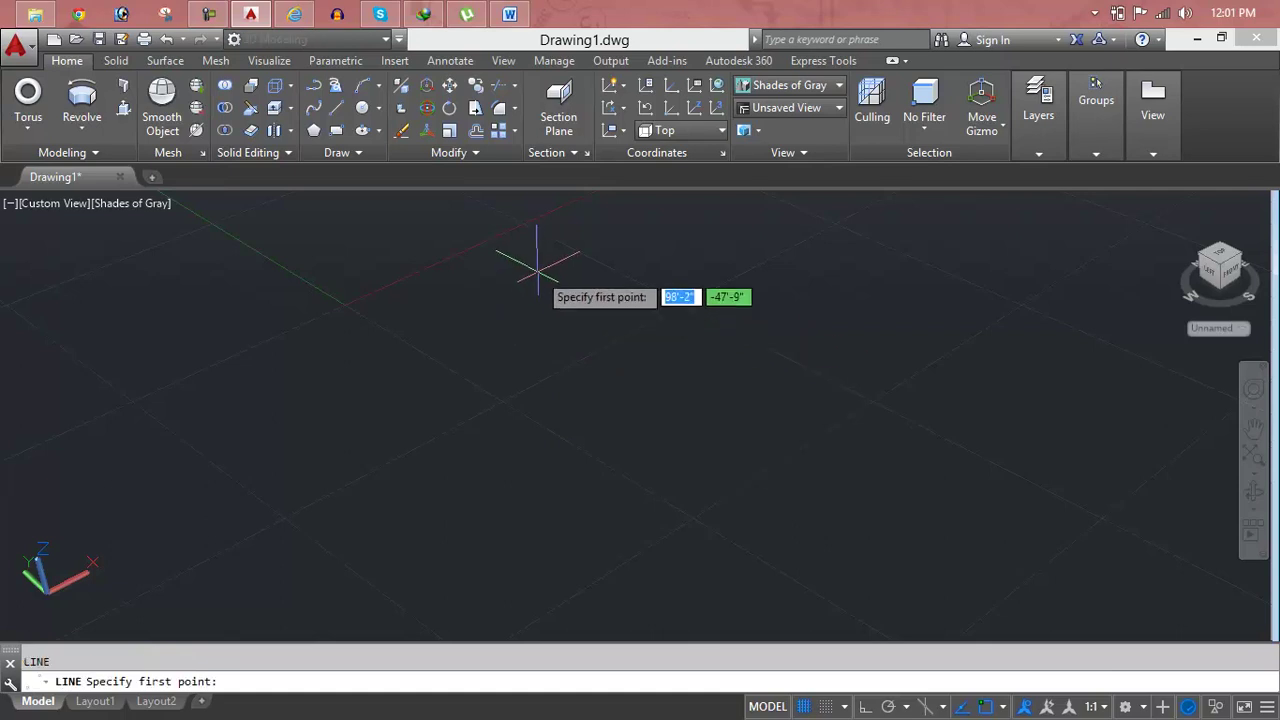
pyautogui.click(539, 271)
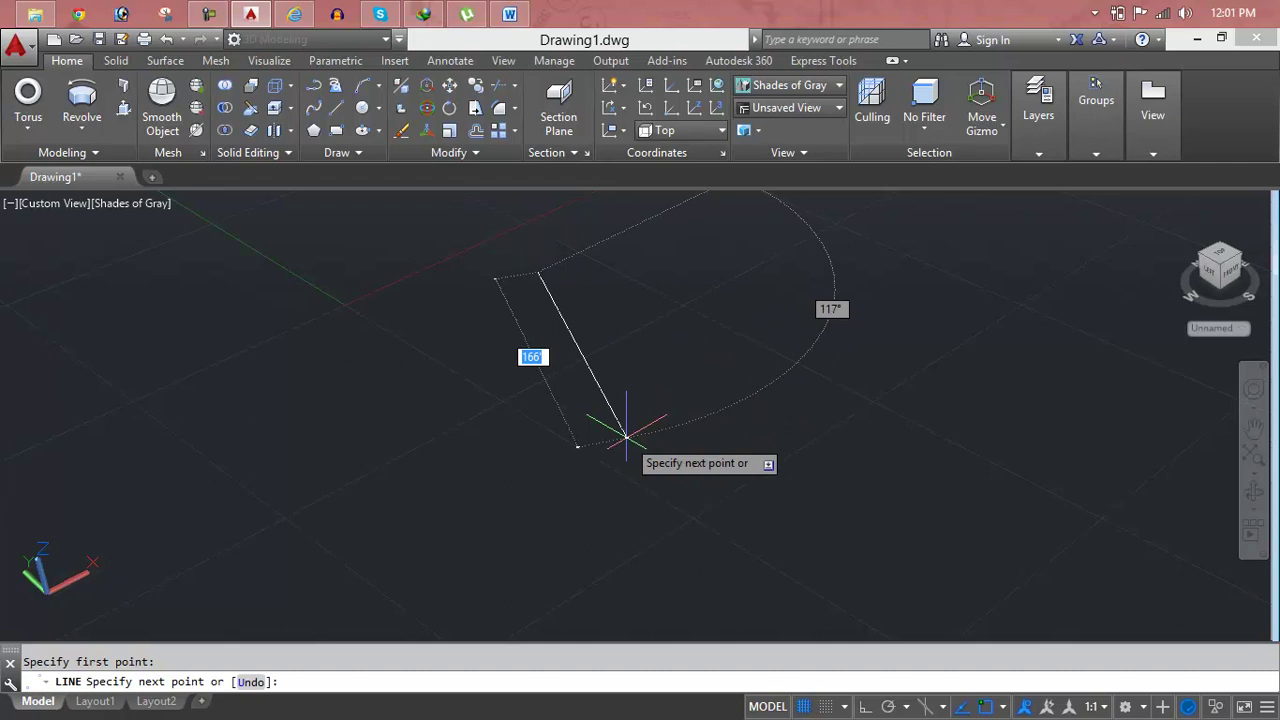
pyautogui.press('F8')
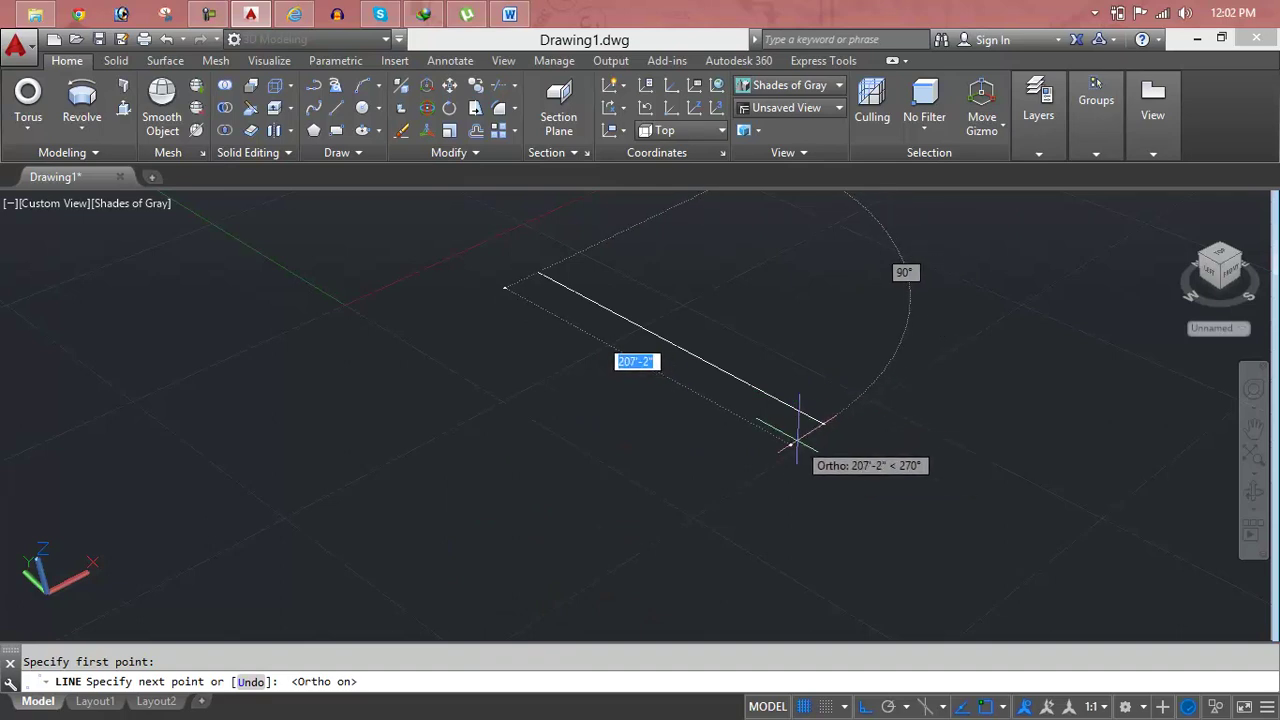
pyautogui.write('5')
pyautogui.press('BackSpace')
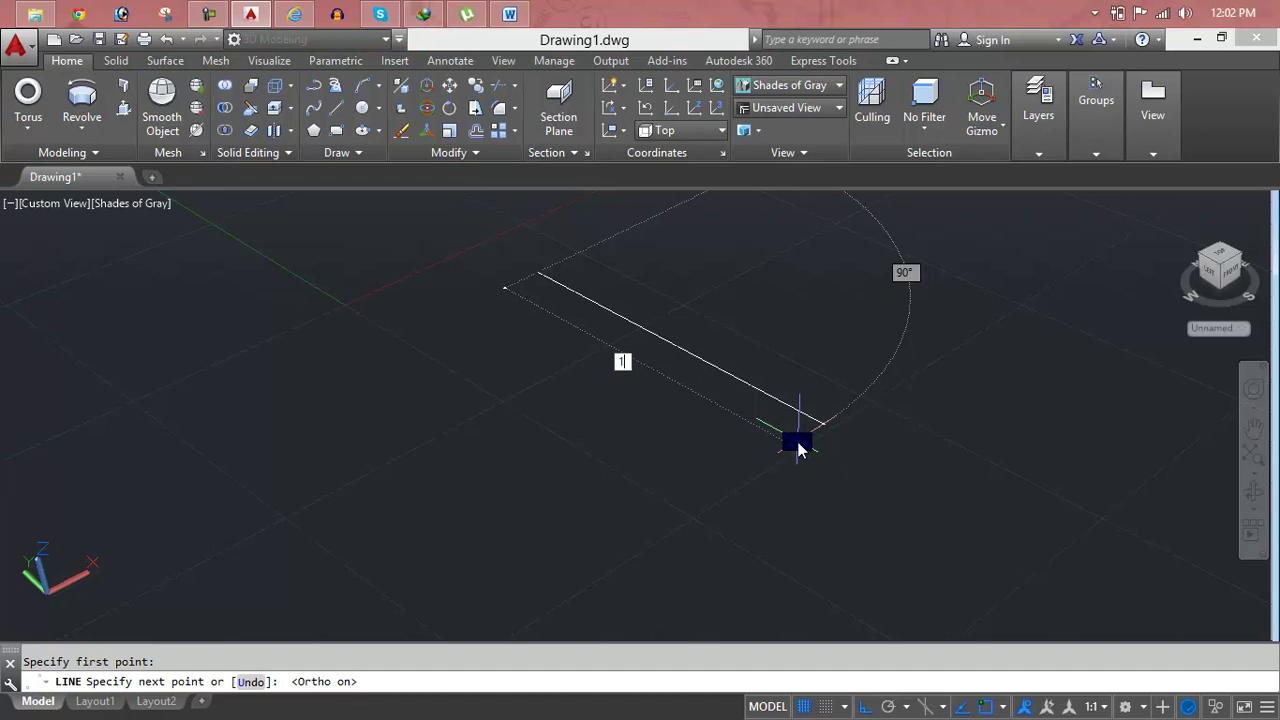
pyautogui.press('Return')
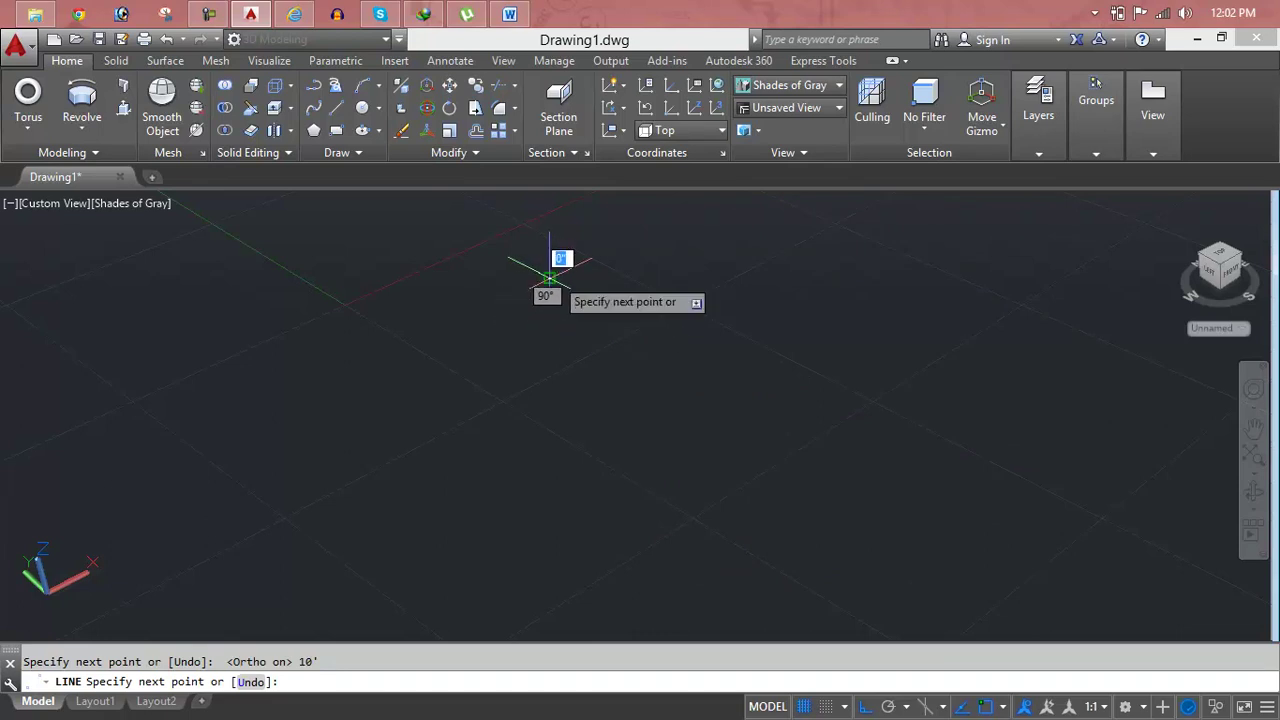
pyautogui.scroll(3, 543, 257)
pyautogui.moveTo(557, 271)
pyautogui.mouseDown(button='middle')
pyautogui.moveTo(714, 463)
pyautogui.moveTo(920, 611)
pyautogui.mouseUp(button='middle')
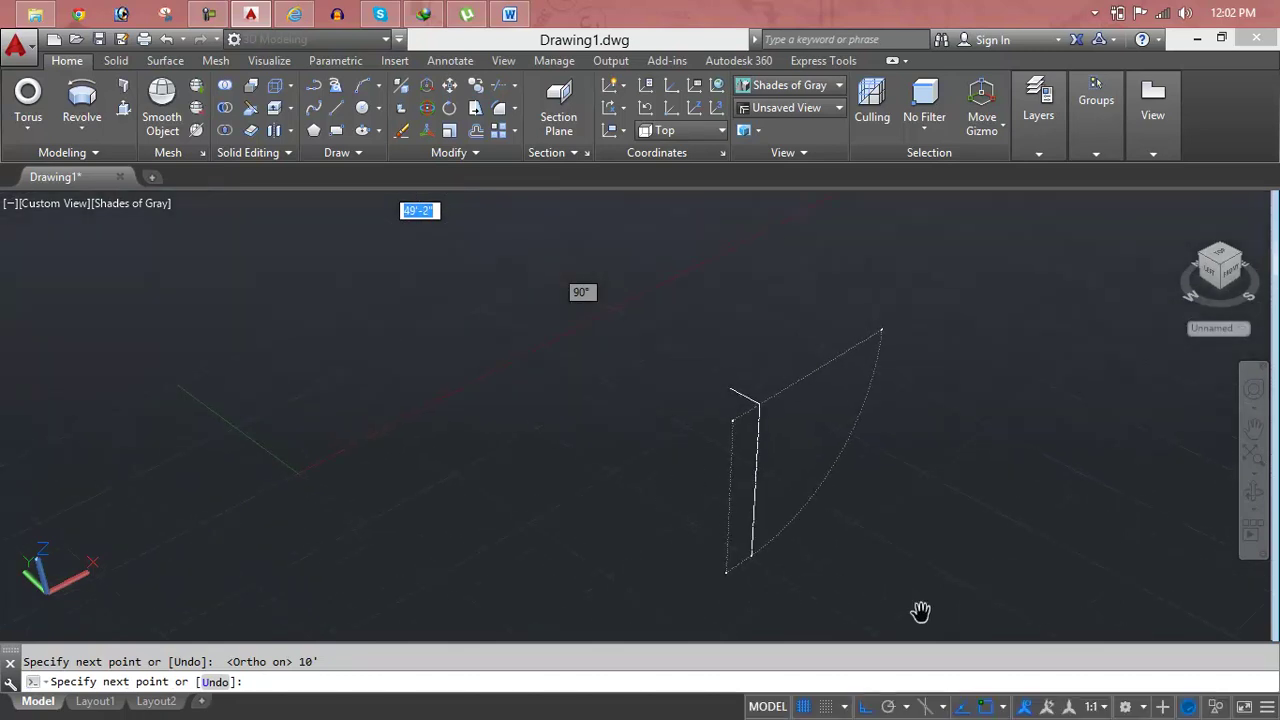
pyautogui.scroll(4, 641, 413)
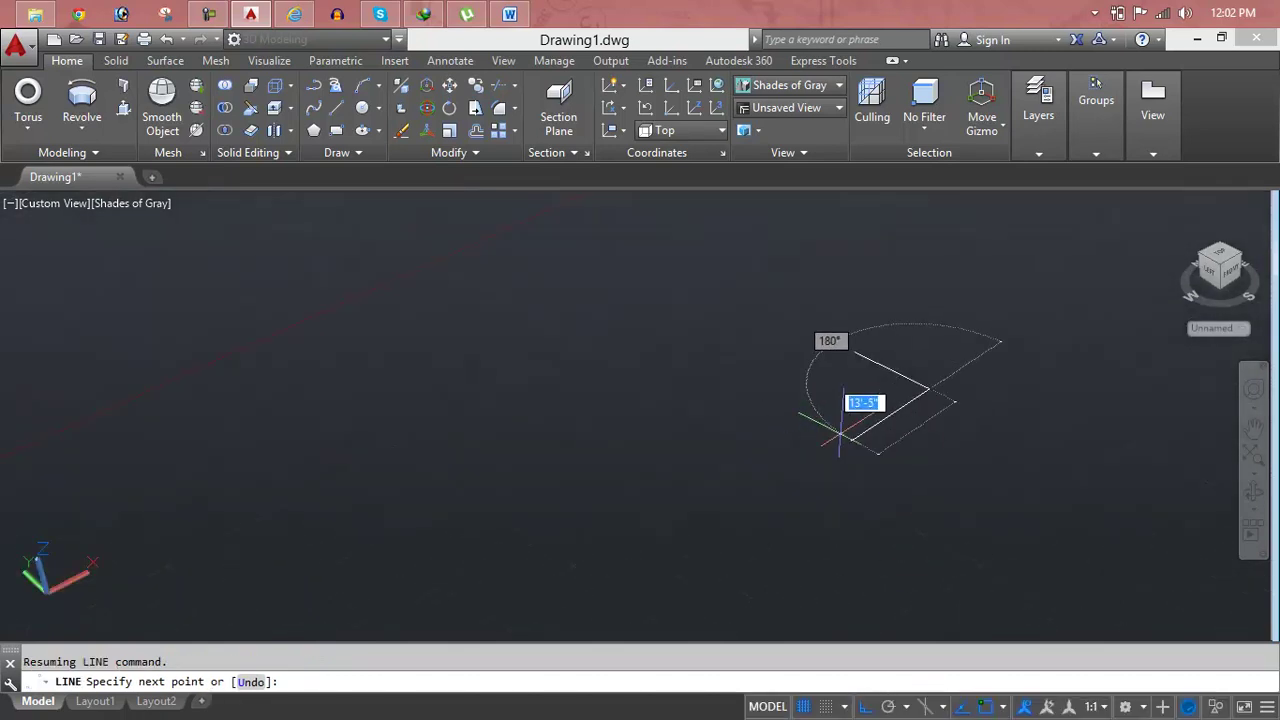
pyautogui.scroll(-2, 694, 507)
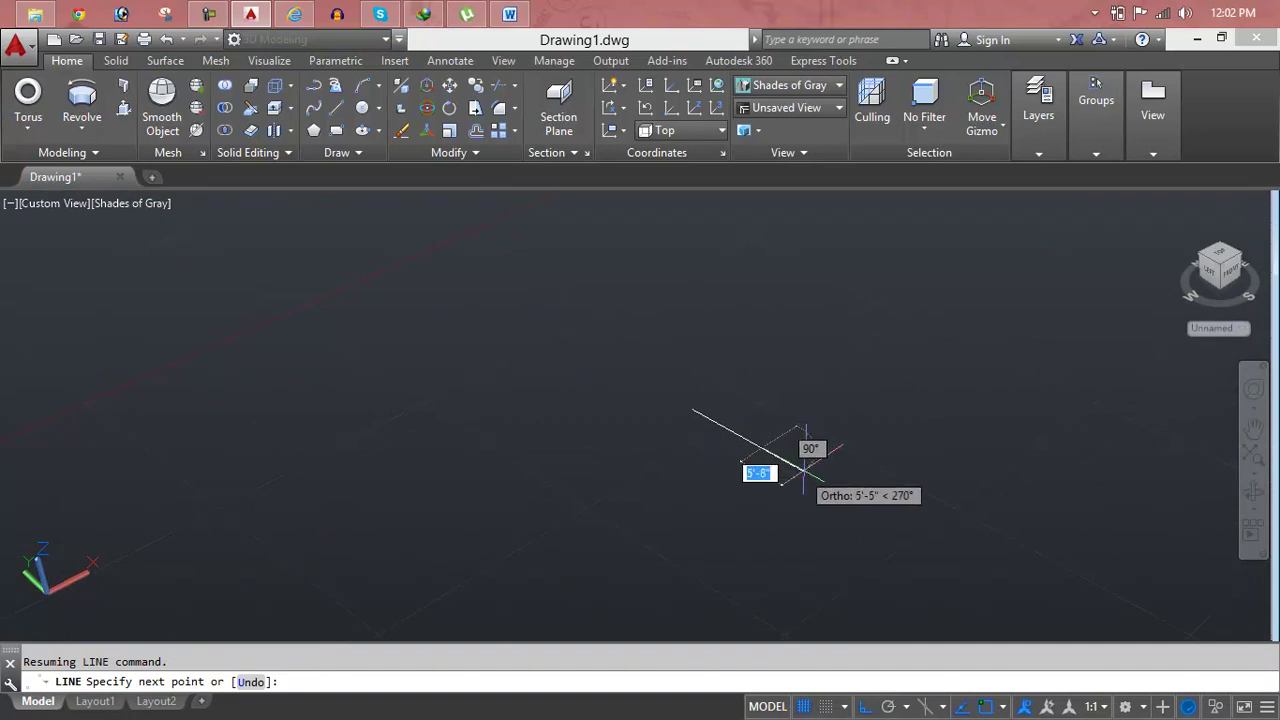
pyautogui.press('Escape')
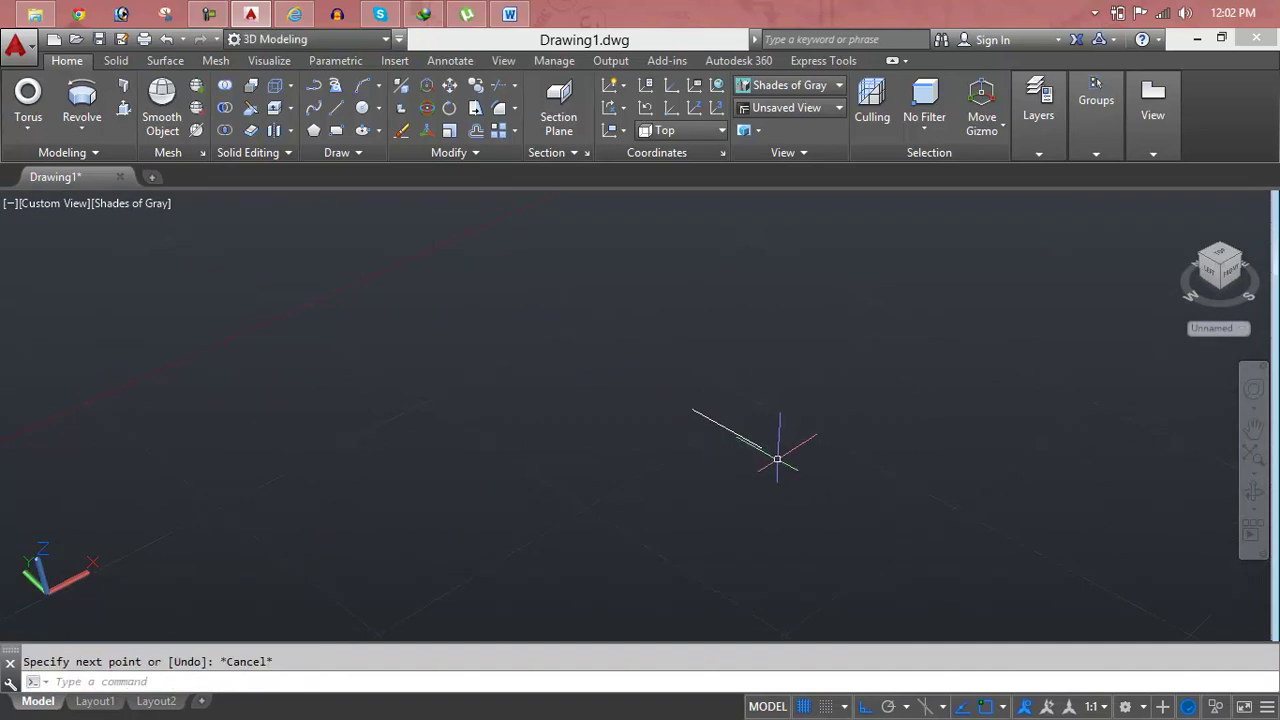
# Delete the 10-foot line and start a new outline with a 10' first side.
pyautogui.click(752, 441)
pyautogui.press('Delete')
pyautogui.write('l')
pyautogui.press('Return')
pyautogui.click(543, 297)
pyautogui.write('10')
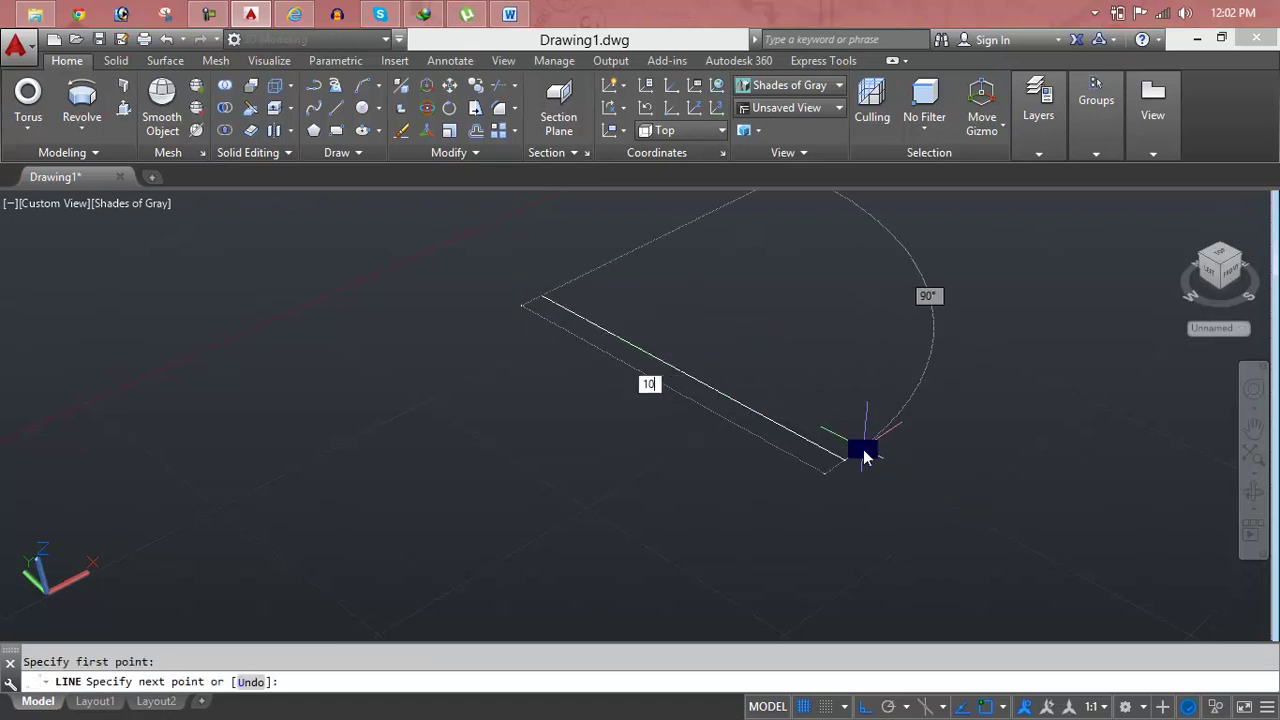
pyautogui.press('Return')
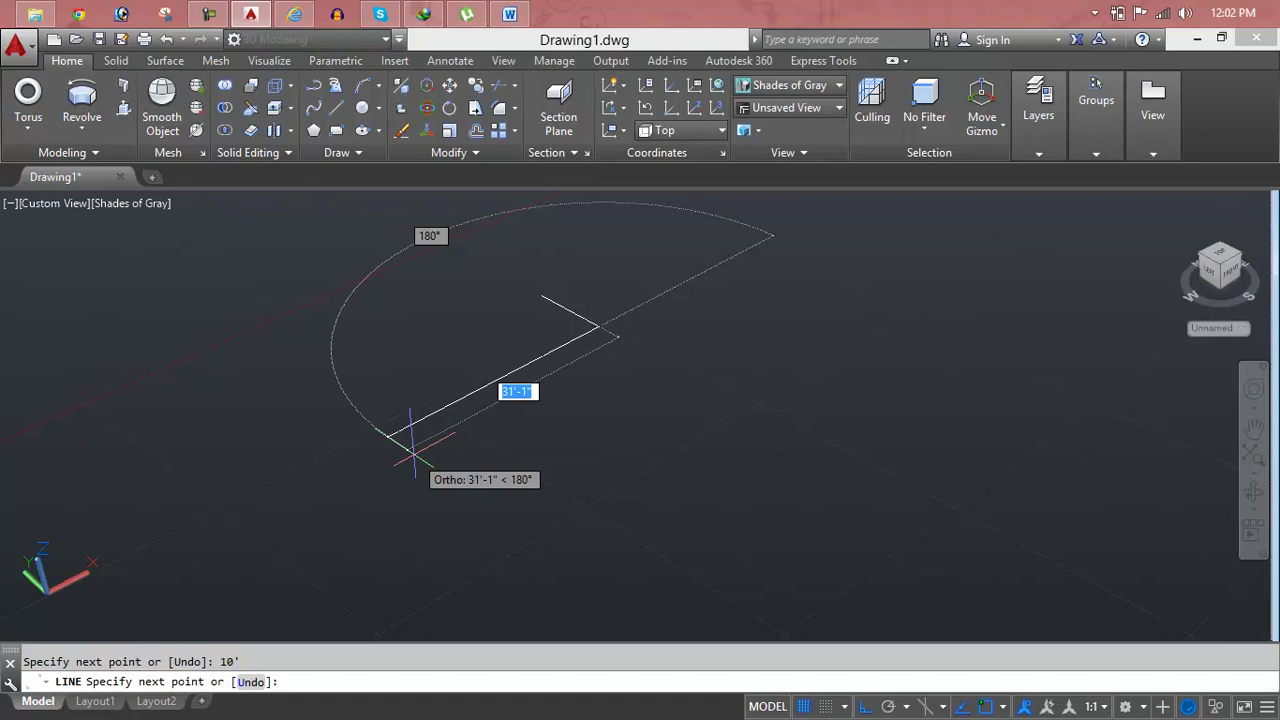
# Complete the outline with 2', 10' and 2' sides.
pyautogui.write("2'")
pyautogui.press('Return')
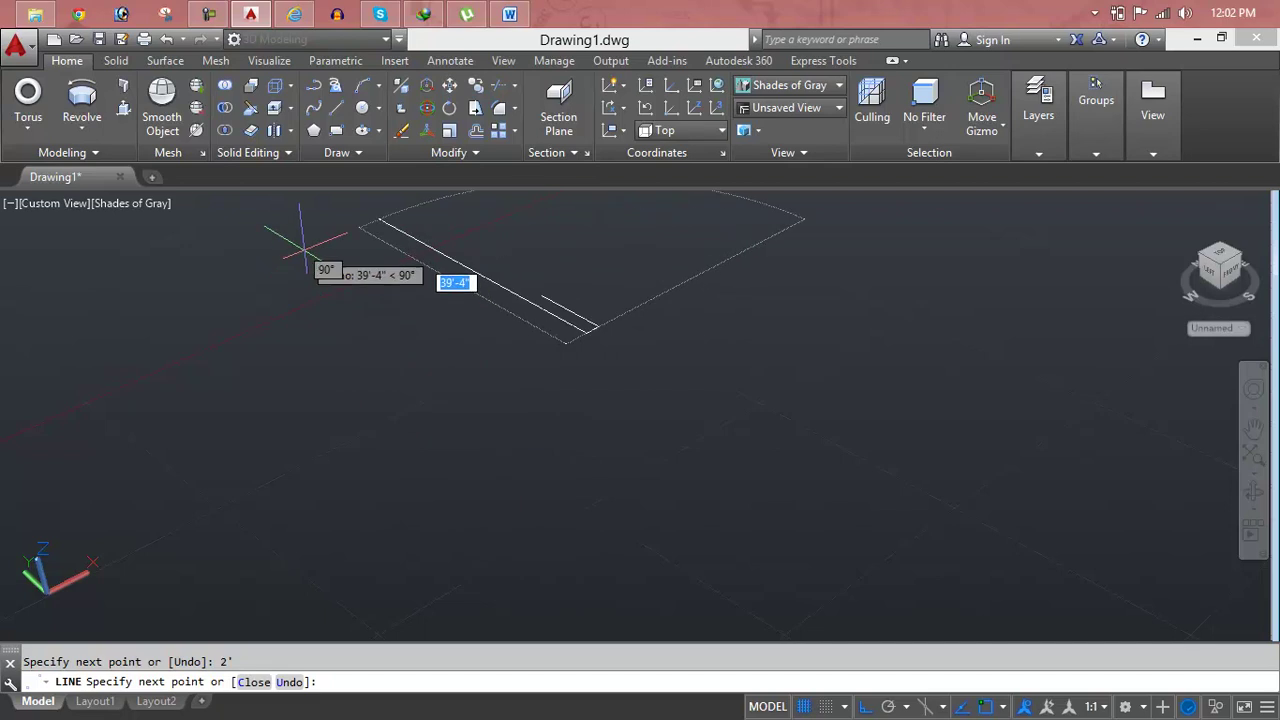
pyautogui.write('10')
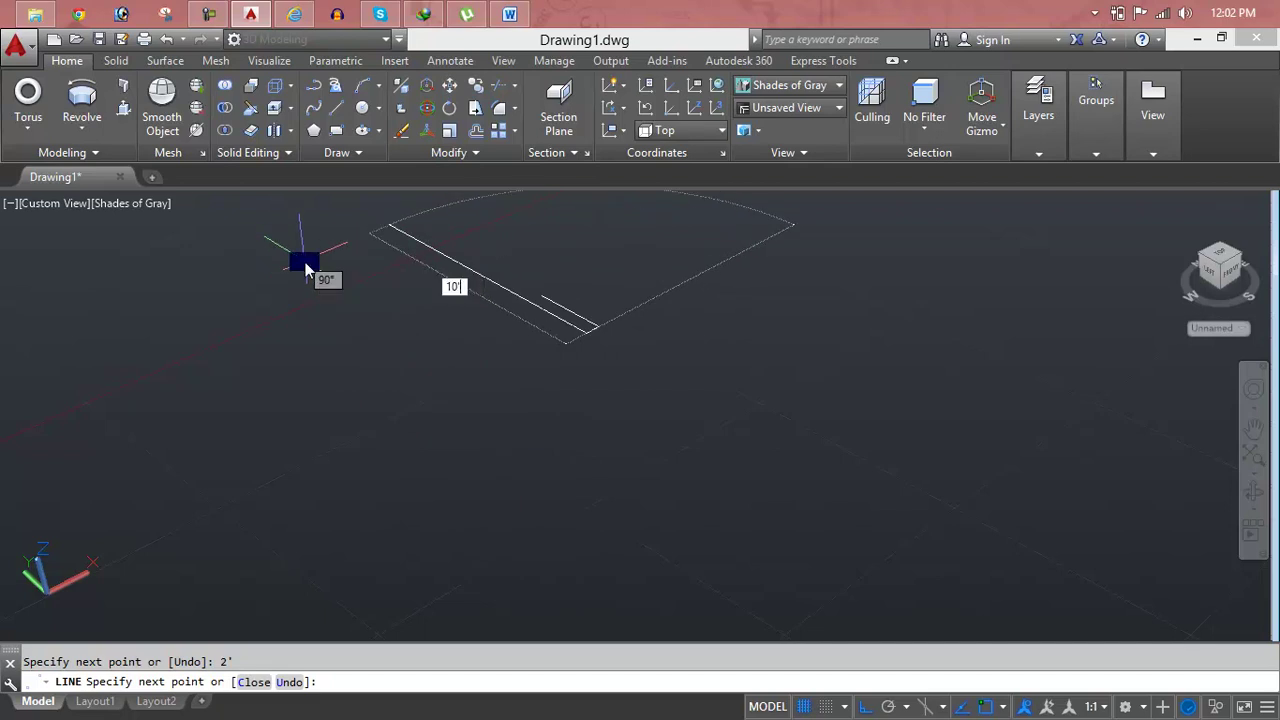
pyautogui.press('Return')
pyautogui.write('2')
pyautogui.press('Return')
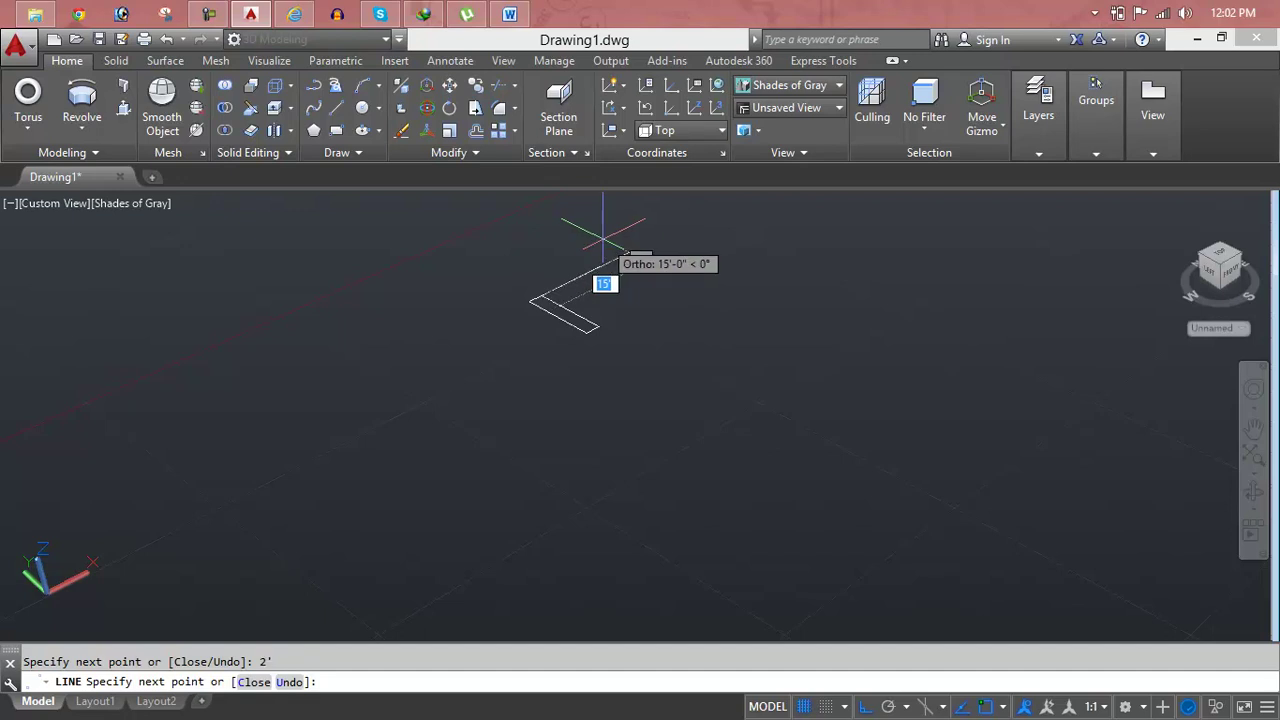
pyautogui.press('Return')
pyautogui.scroll(2, 645, 440)
# Pan around the rectangle, selecting and then clearing its edges.
pyautogui.moveTo(540, 356); pyautogui.dragTo(645, 557, button='middle')
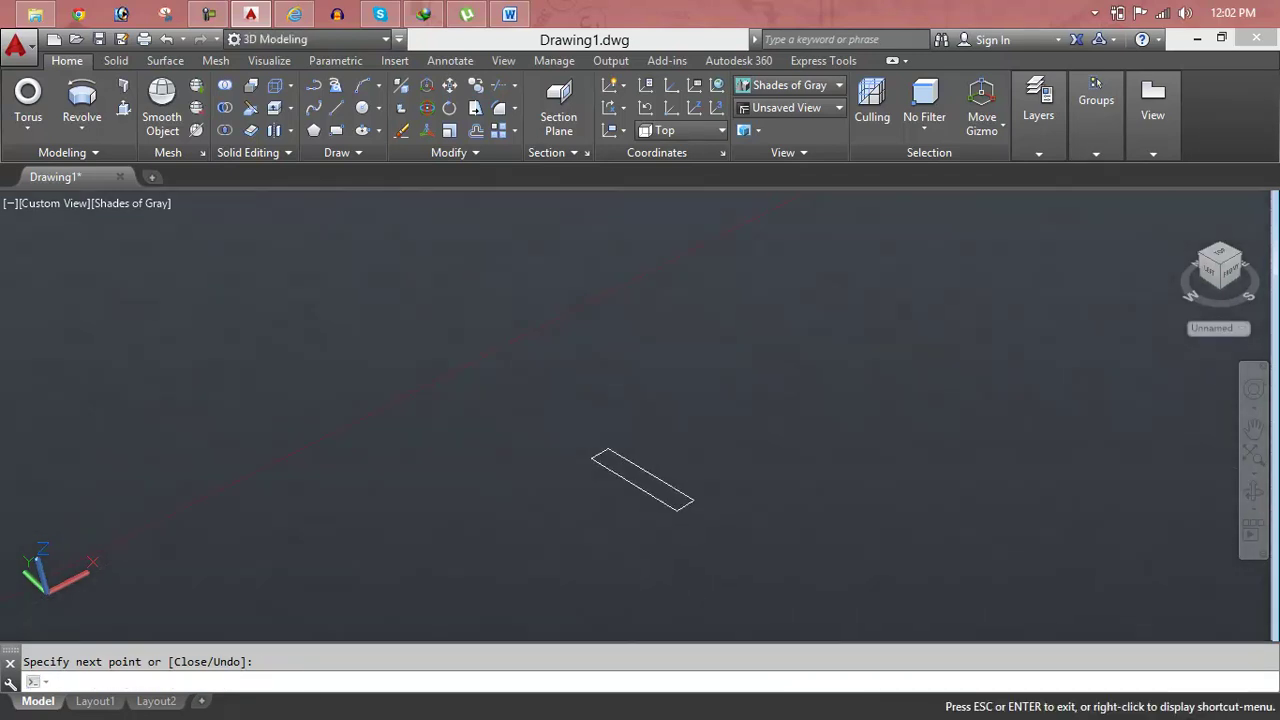
pyautogui.moveTo(693, 523)
pyautogui.mouseDown(button='middle')
pyautogui.moveTo(633, 536)
pyautogui.moveTo(633, 340)
pyautogui.mouseUp(button='middle')
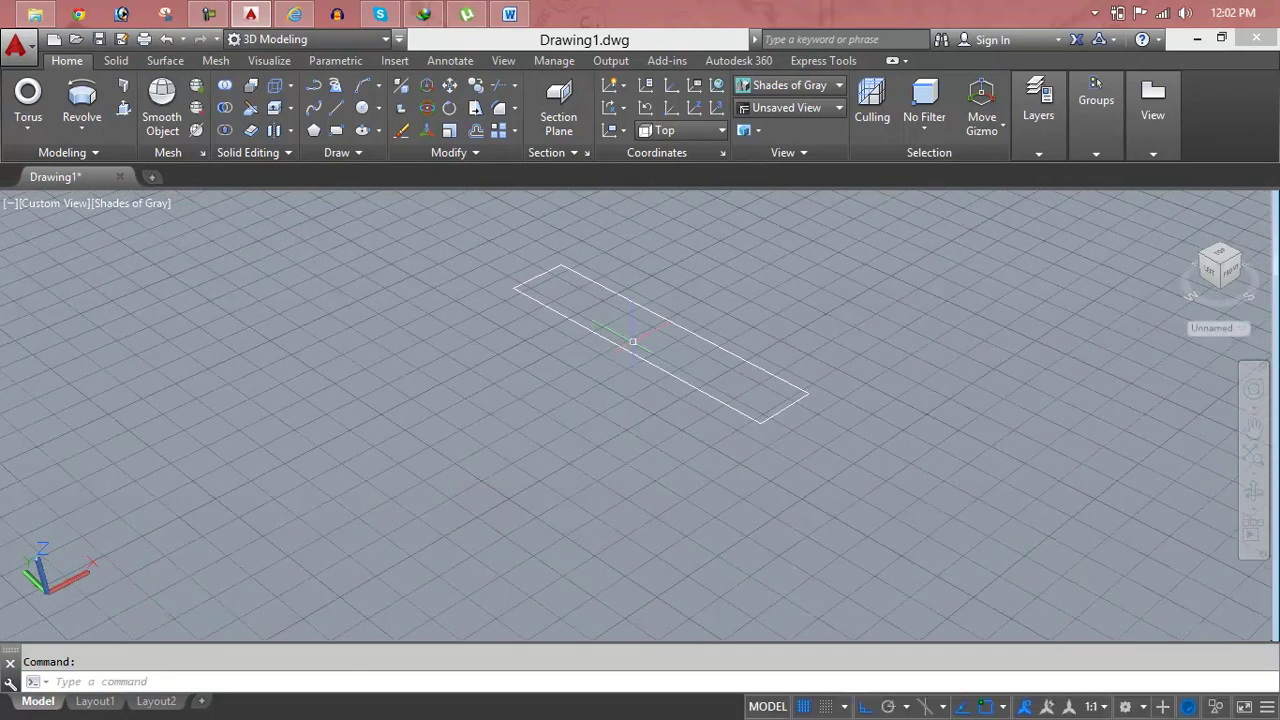
pyautogui.moveTo(675, 372); pyautogui.dragTo(671, 397)
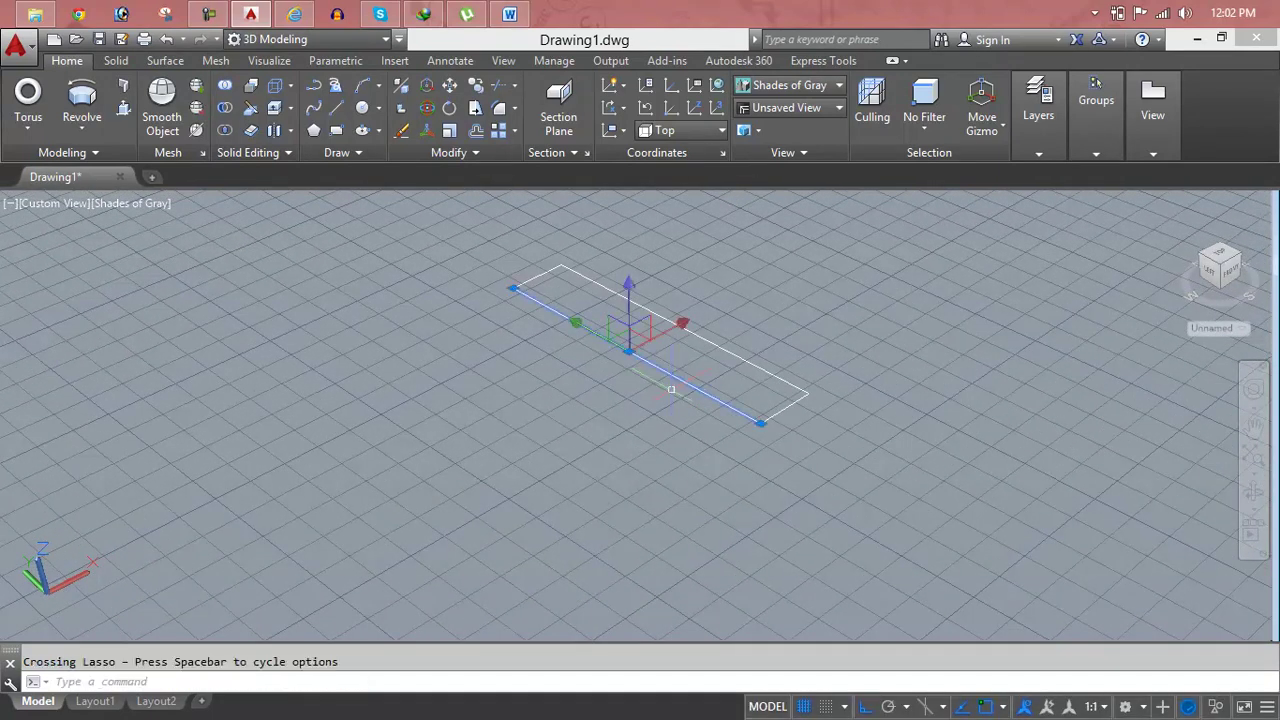
pyautogui.moveTo(671, 397); pyautogui.dragTo(655, 450, button='middle')
pyautogui.press('Escape')
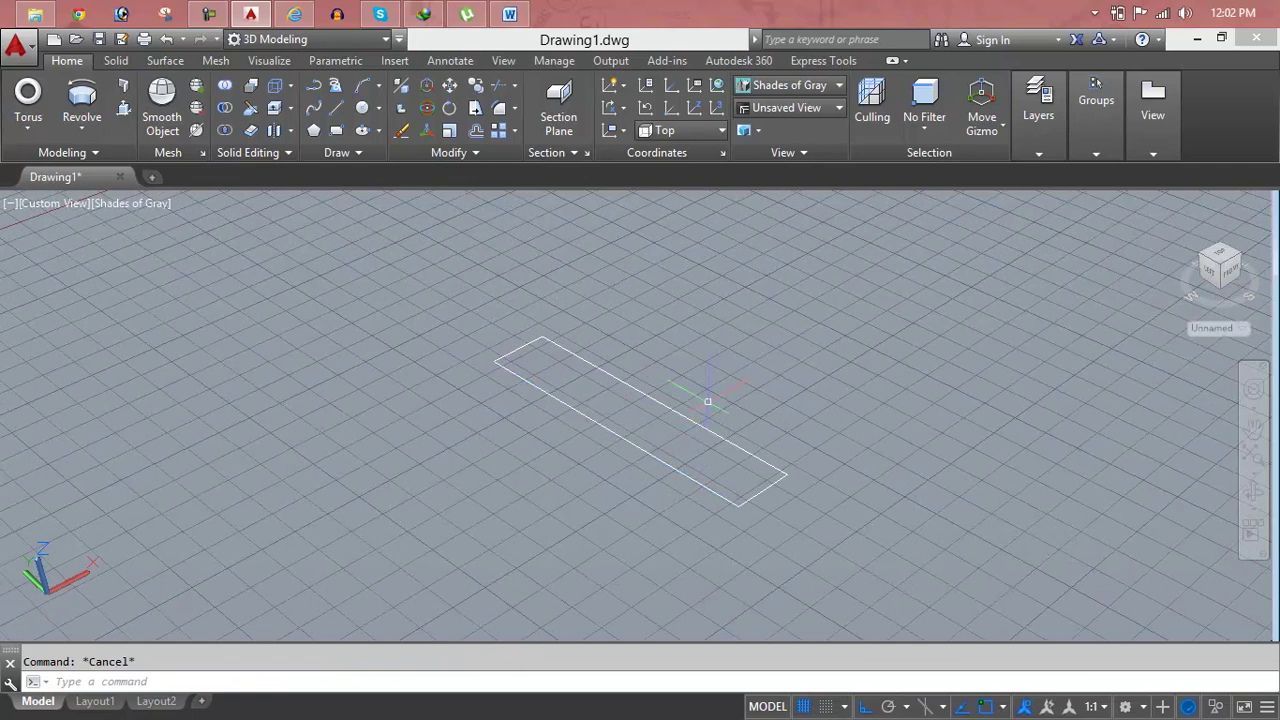
pyautogui.click(700, 418)
pyautogui.click(700, 420)
pyautogui.press('Escape')
# Turn off Ortho (F8) and the background grid (F7).
pyautogui.press('F8')
pyautogui.press('F7')
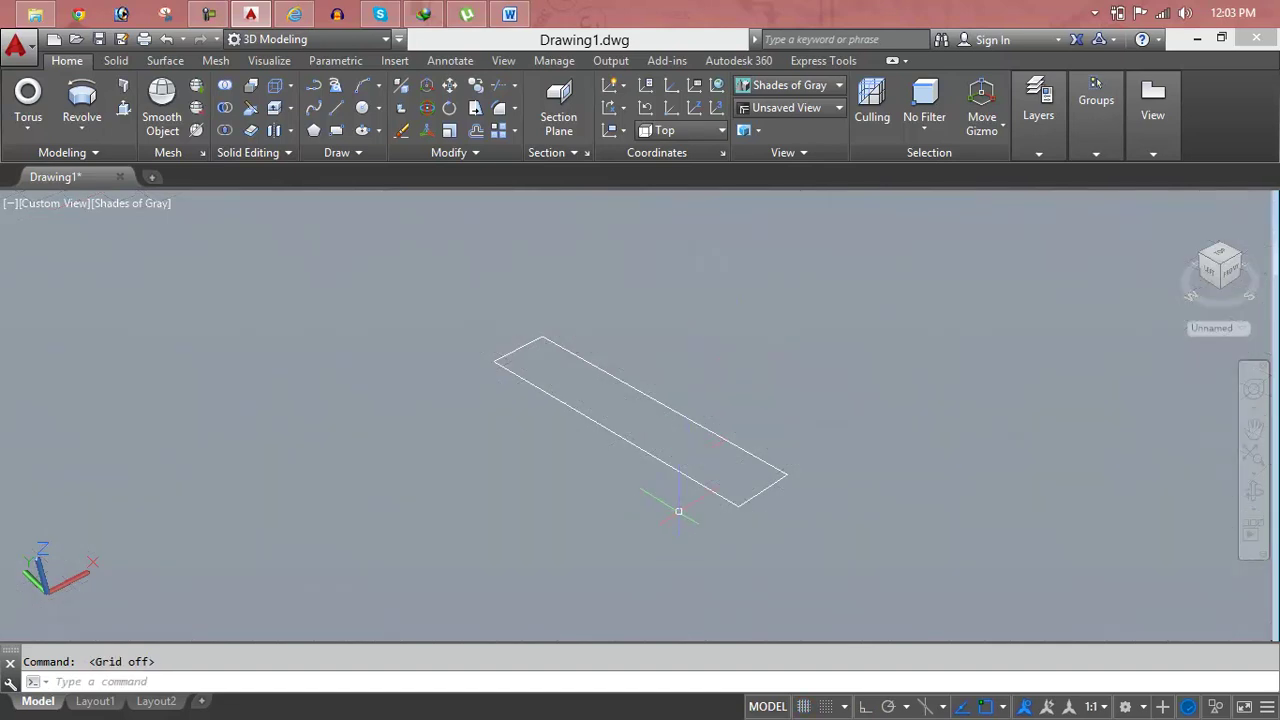
pyautogui.press('Escape')
# Draw a helper line from the long edge's midpoint across the rectangle.
pyautogui.write('l')
pyautogui.press('Return')
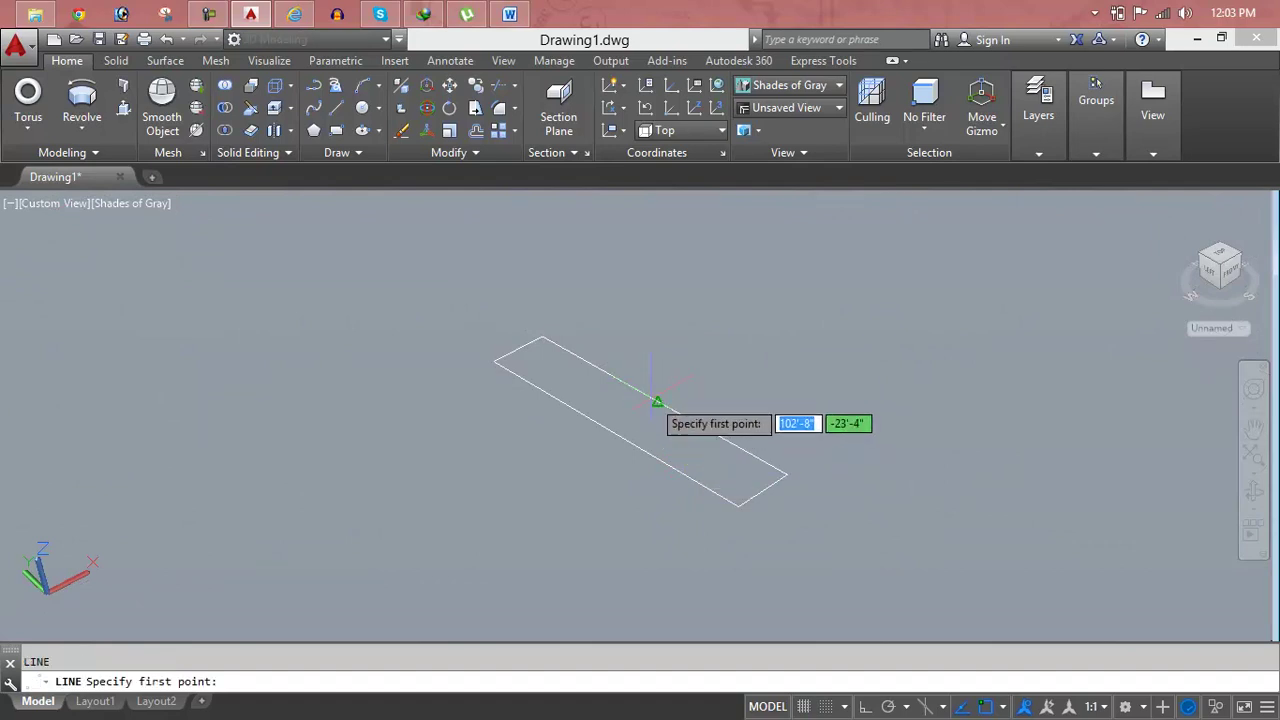
pyautogui.click(657, 402)
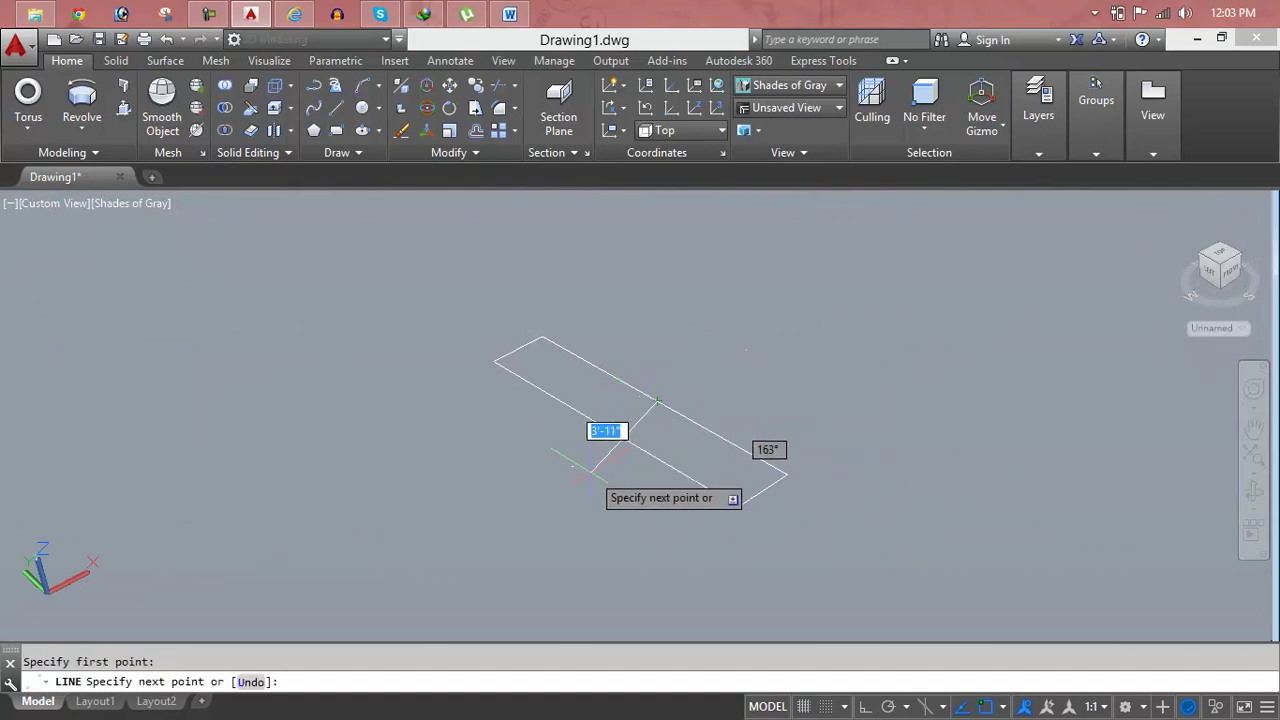
pyautogui.click(591, 470)
pyautogui.press('Escape')
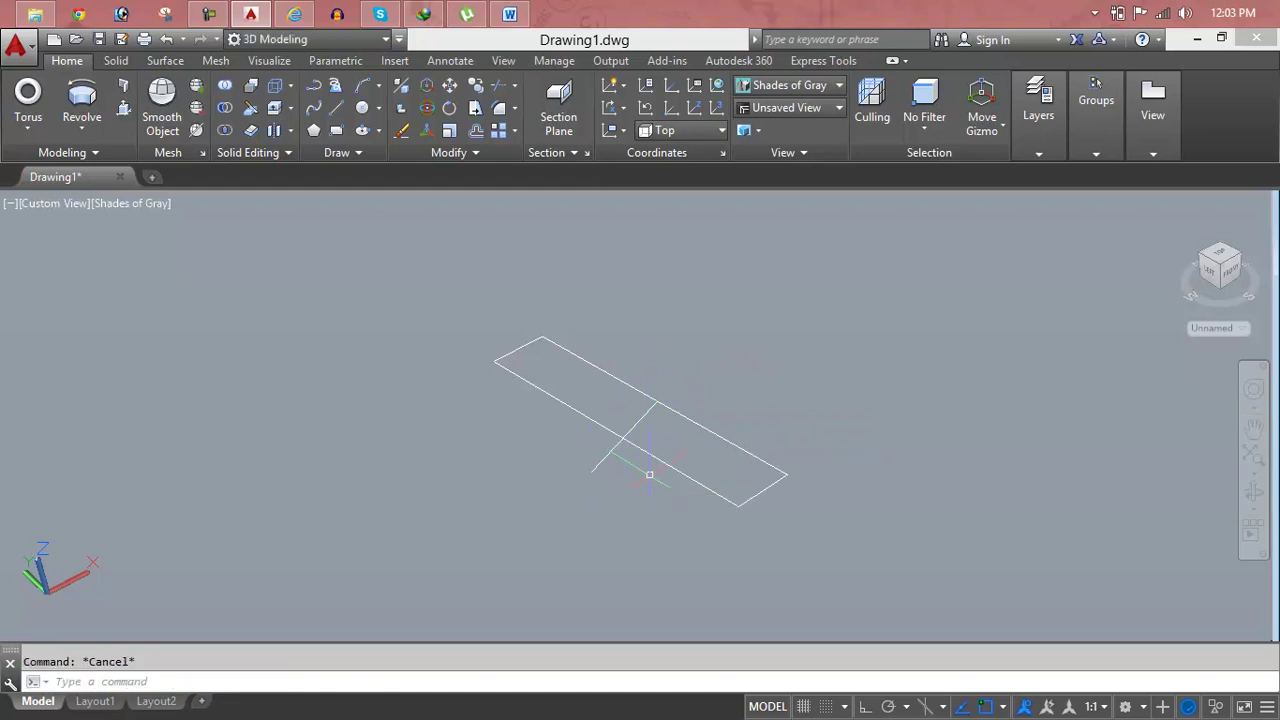
# Draw a circle centred where the helper line meets the edge.
pyautogui.write('c')
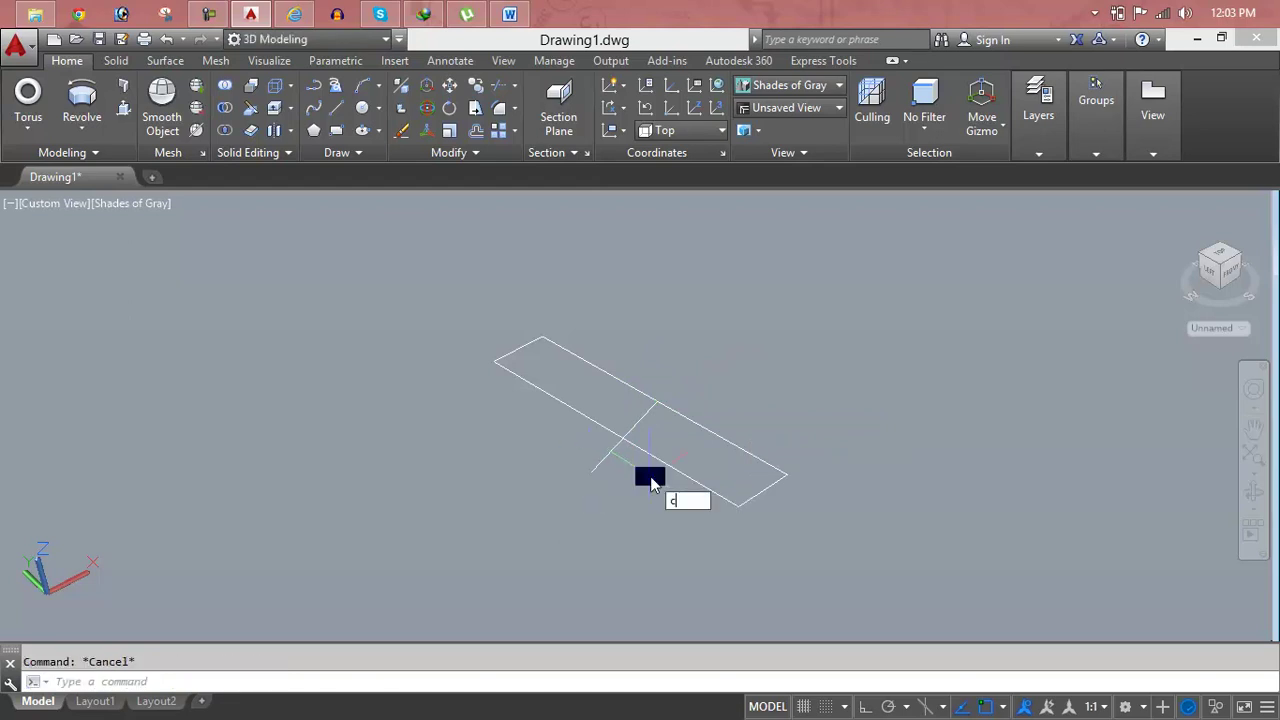
pyautogui.press('Return')
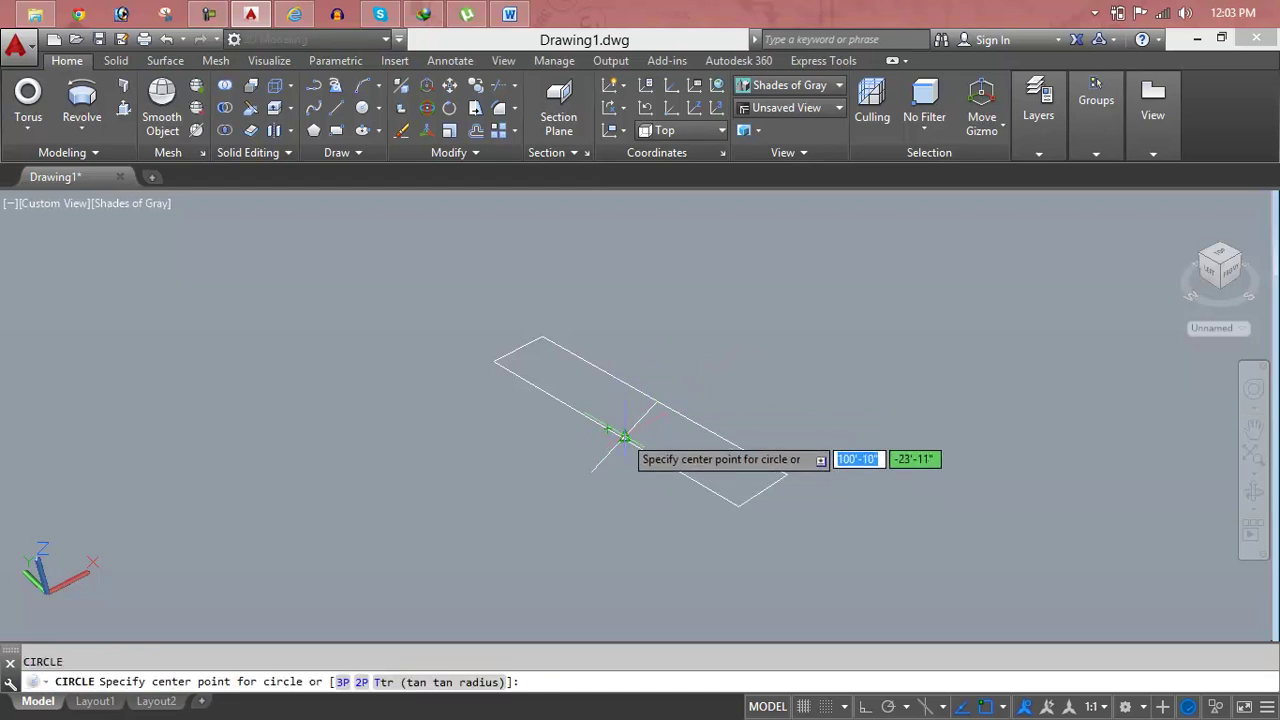
pyautogui.scroll(6, 620, 435)
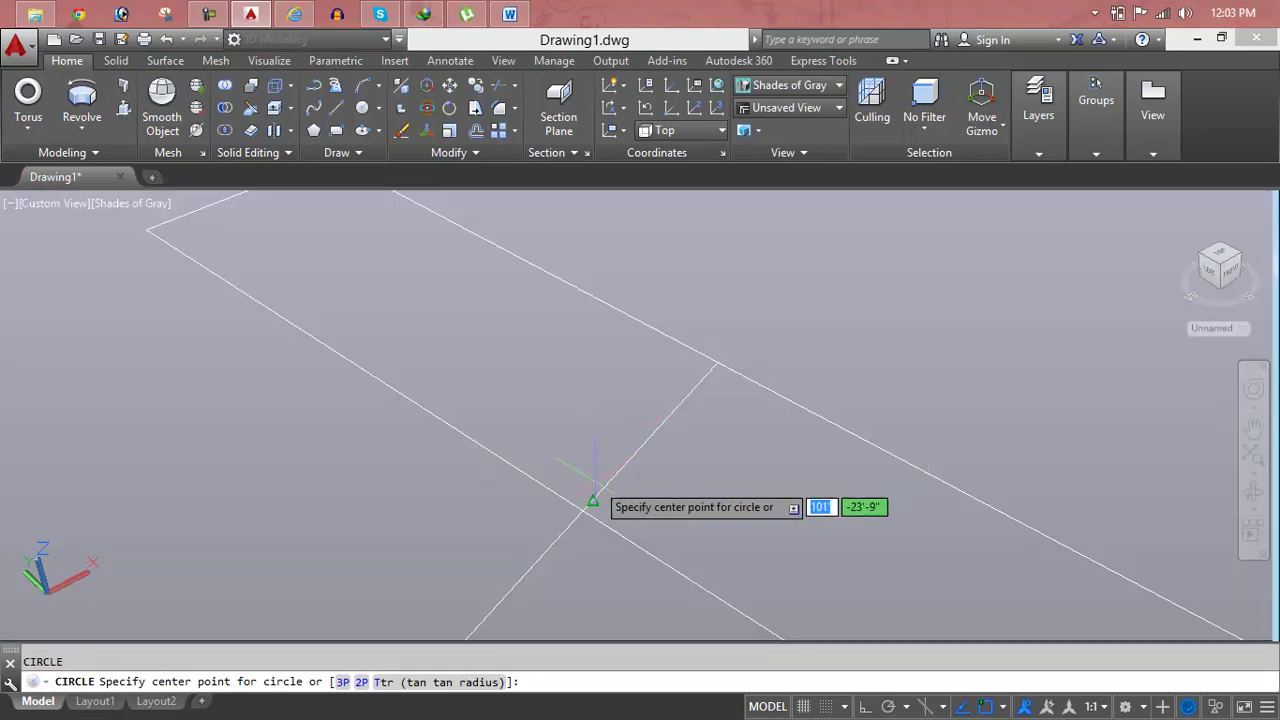
pyautogui.click(583, 510)
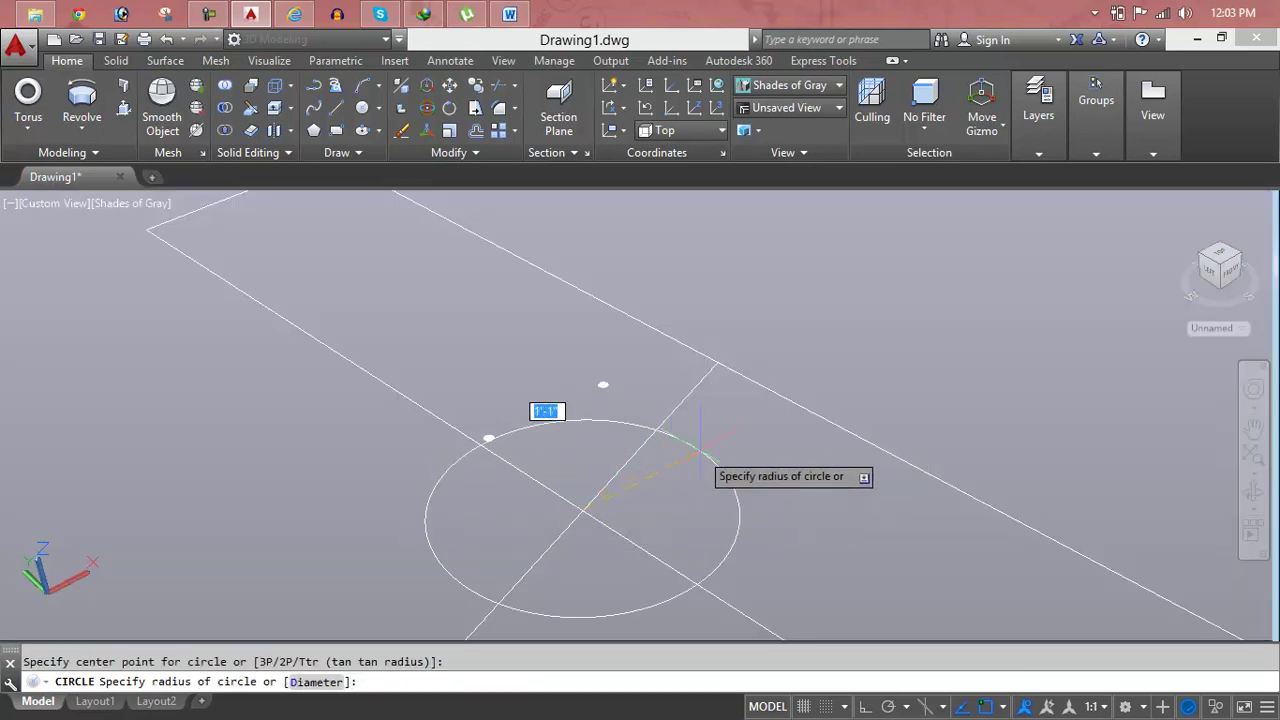
pyautogui.click(737, 449)
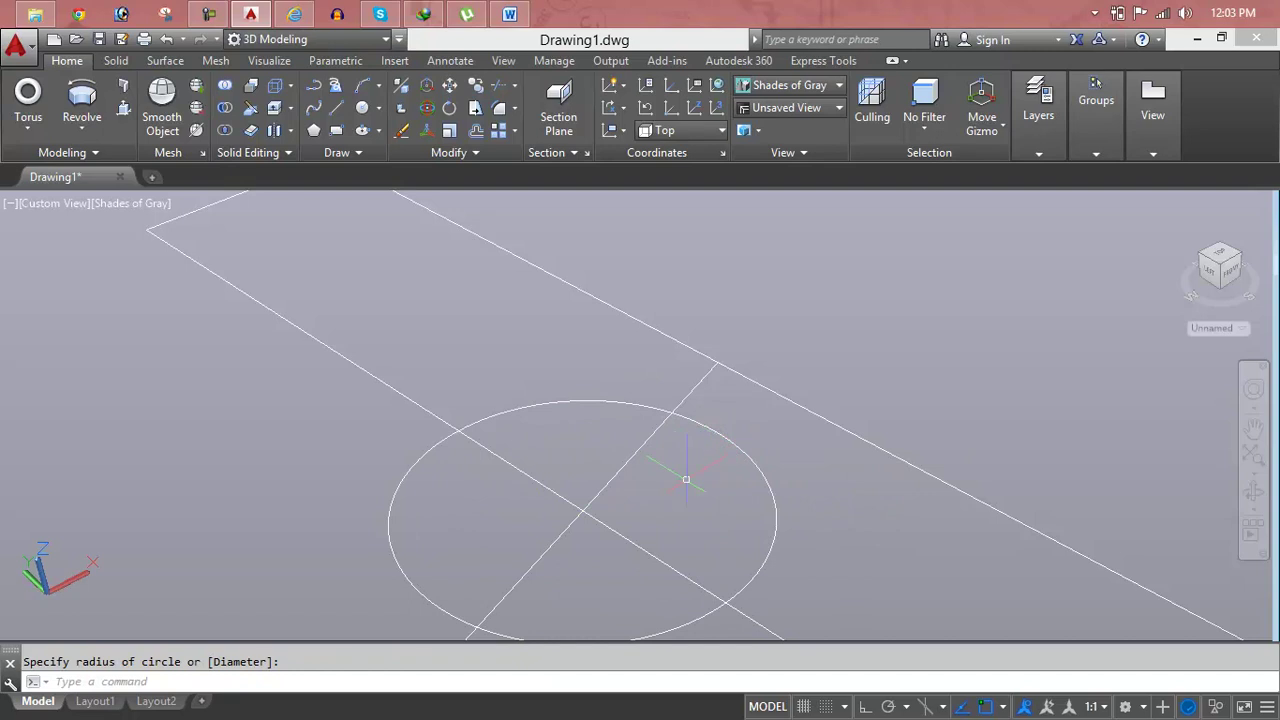
pyautogui.scroll(-4, 686, 480)
pyautogui.moveTo(655, 520); pyautogui.dragTo(713, 409, button='middle')
pyautogui.press('Escape')
# Copy the circle toward both ends of the row and delete the helper line.
pyautogui.write('mi')
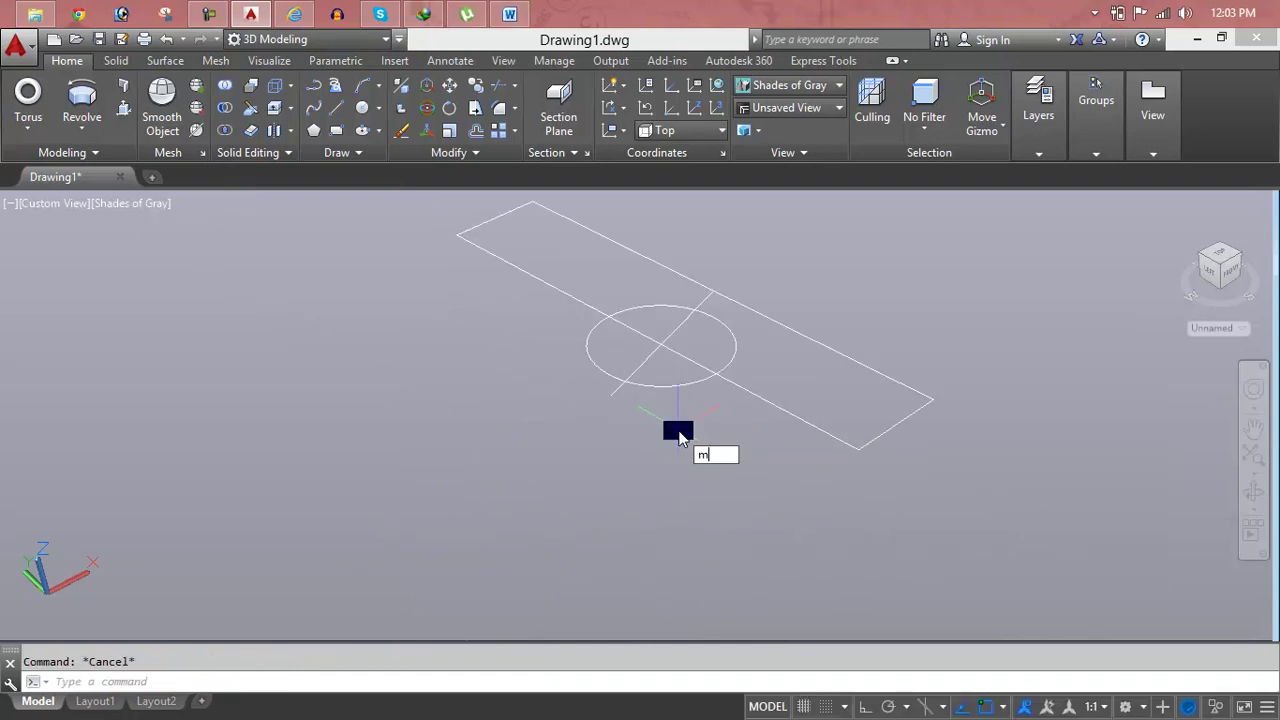
pyautogui.press('Escape')
pyautogui.write('ct o')
pyautogui.press('Return')
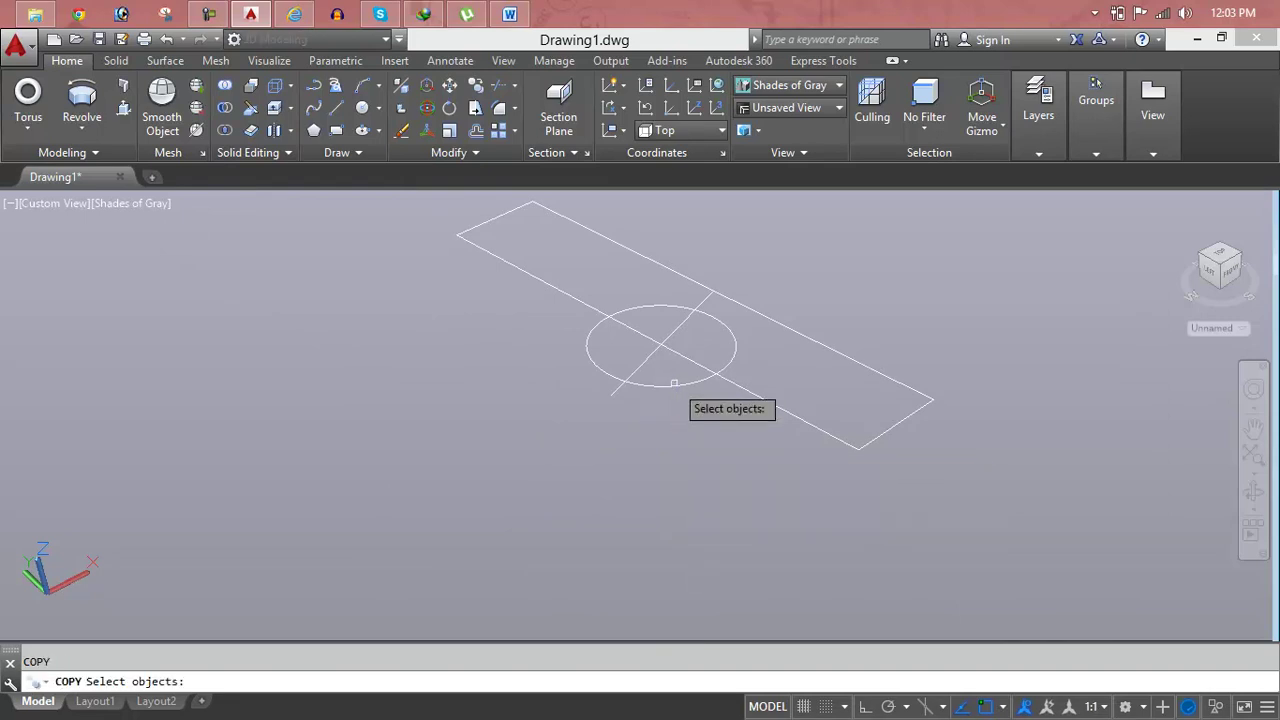
pyautogui.click(674, 384)
pyautogui.press('Return')
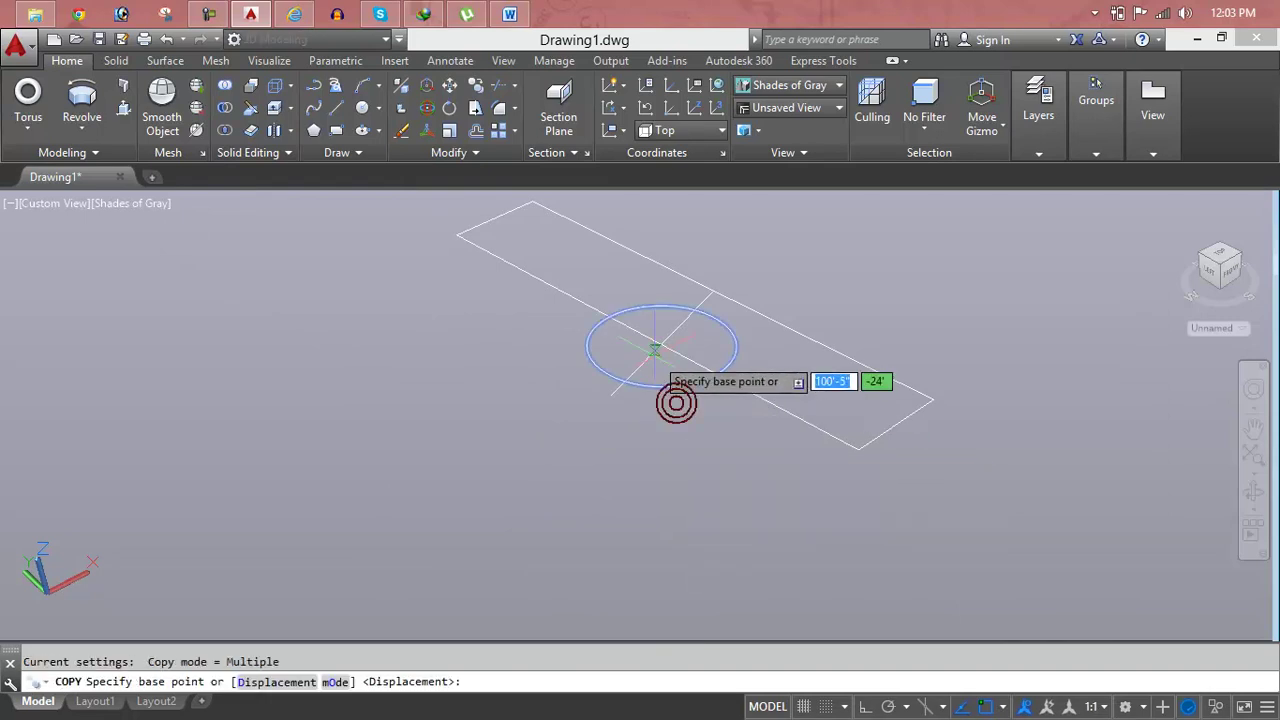
pyautogui.click(661, 344)
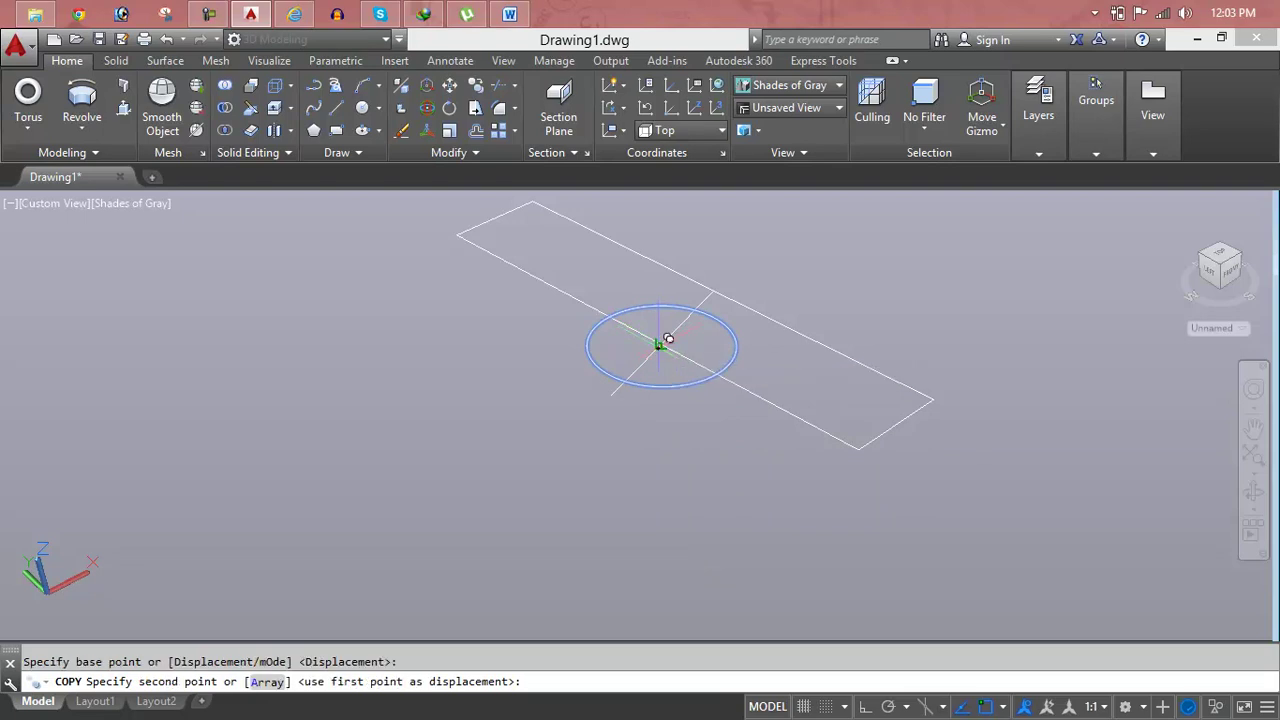
pyautogui.click(767, 422)
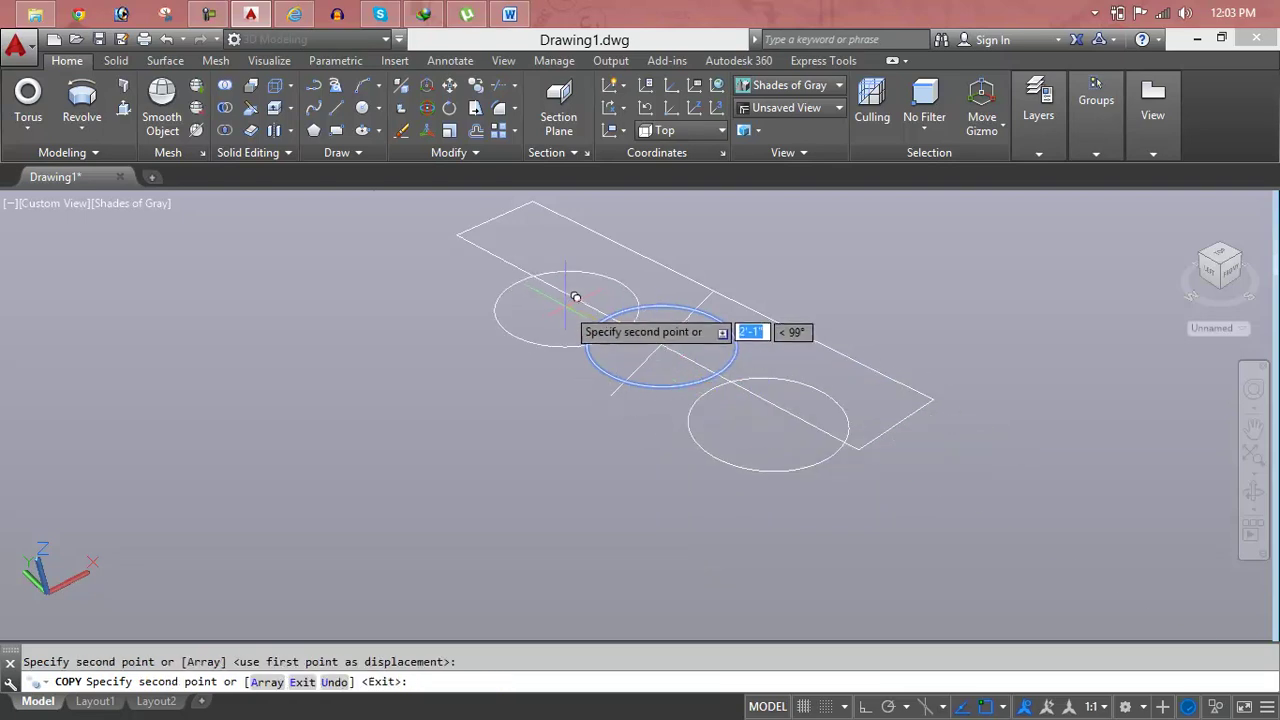
pyautogui.click(520, 267)
pyautogui.press('Escape')
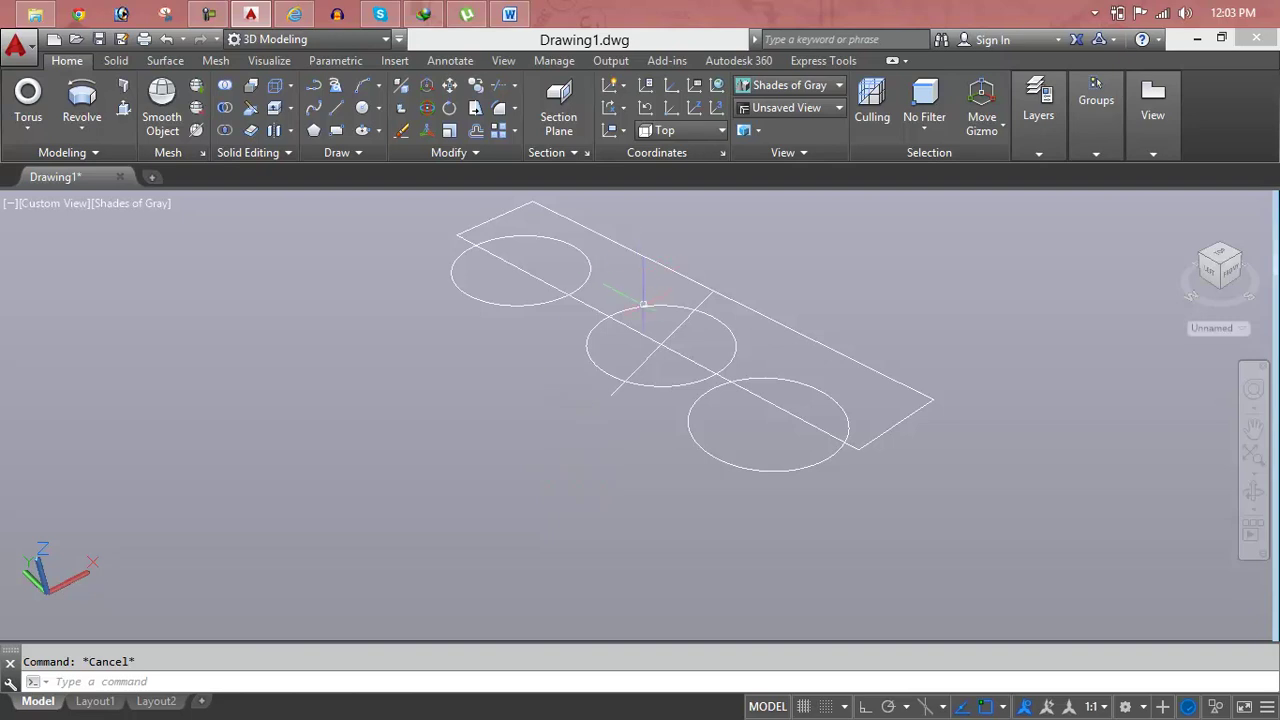
pyautogui.click(642, 363)
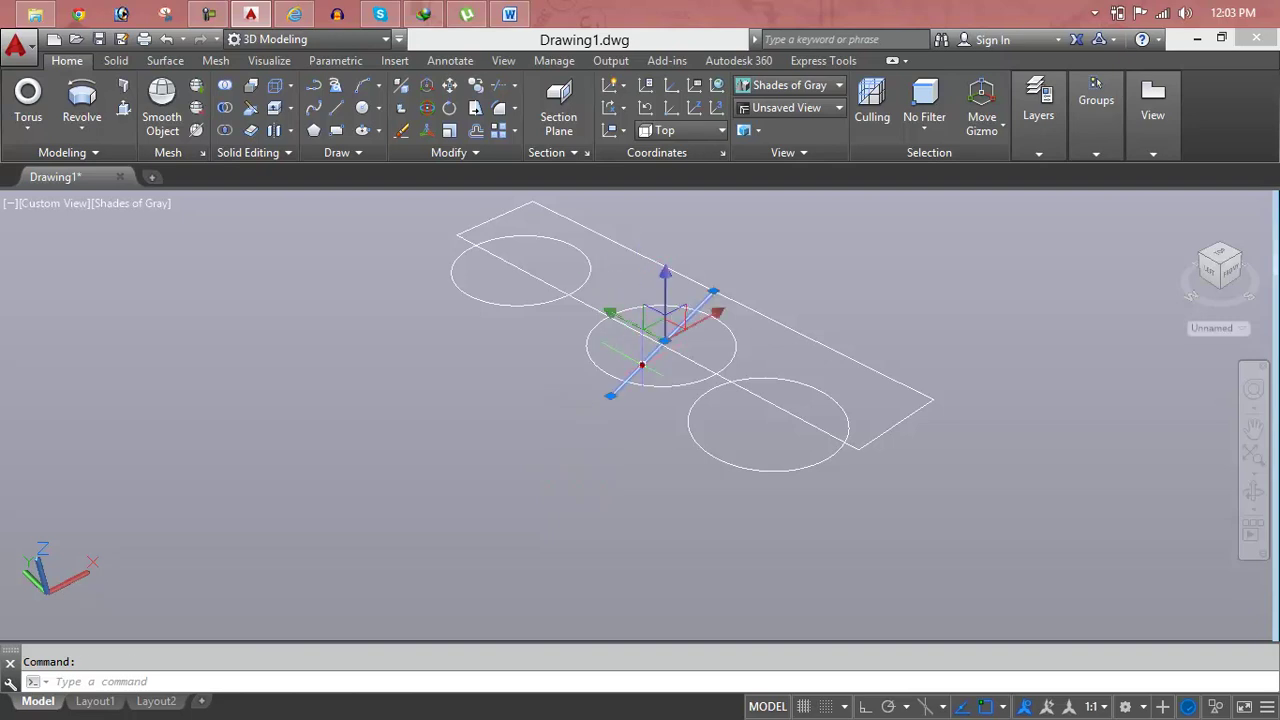
pyautogui.press('Delete')
# Cancel the active command and run TRIM with every object as a cutting edge.
pyautogui.press('Escape')
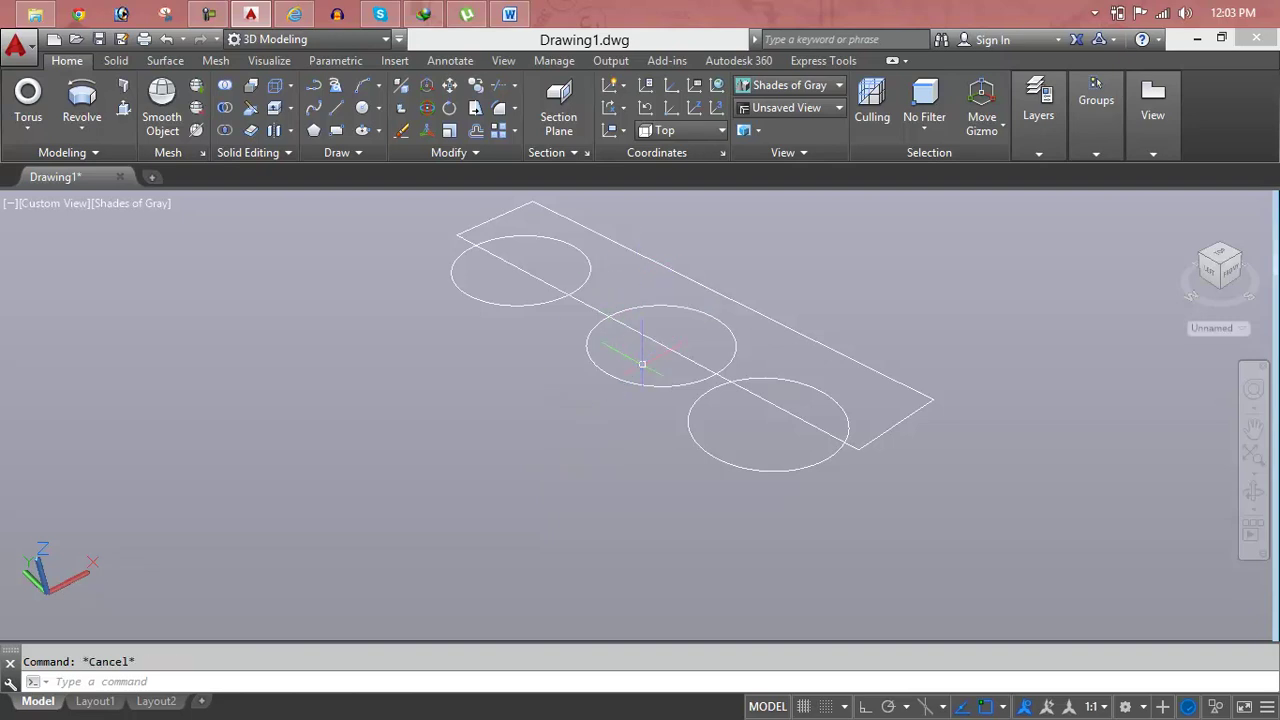
pyautogui.write('ts or')
pyautogui.press('Return')
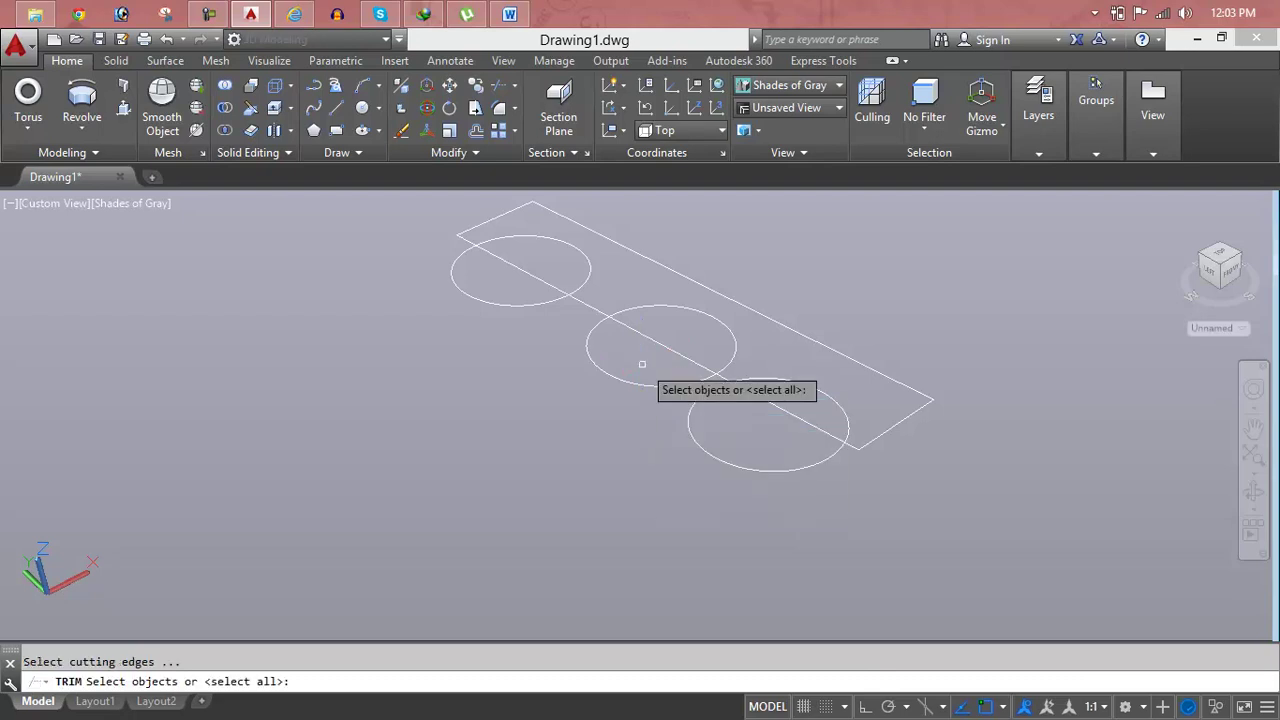
pyautogui.press('Return')
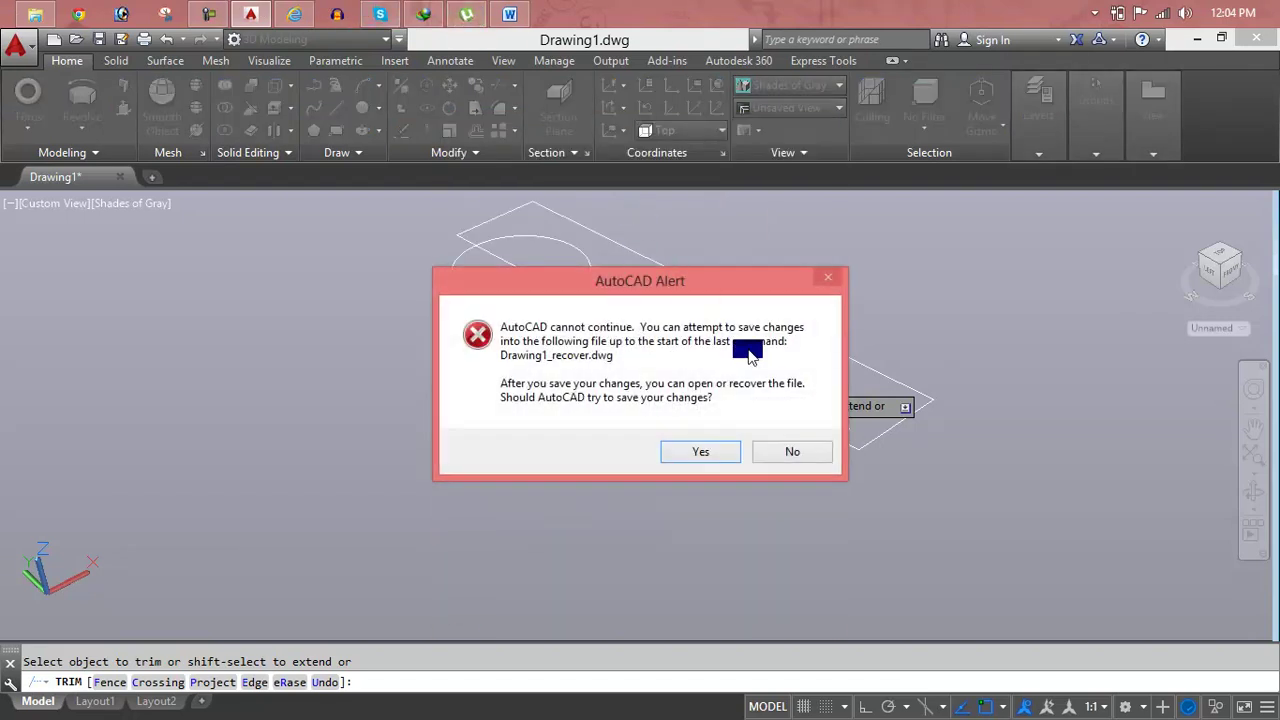
# Decline the Drawing1_recover.dwg save, cancel the error report, and relaunch AutoCAD from the taskbar.
pyautogui.click(786, 454)
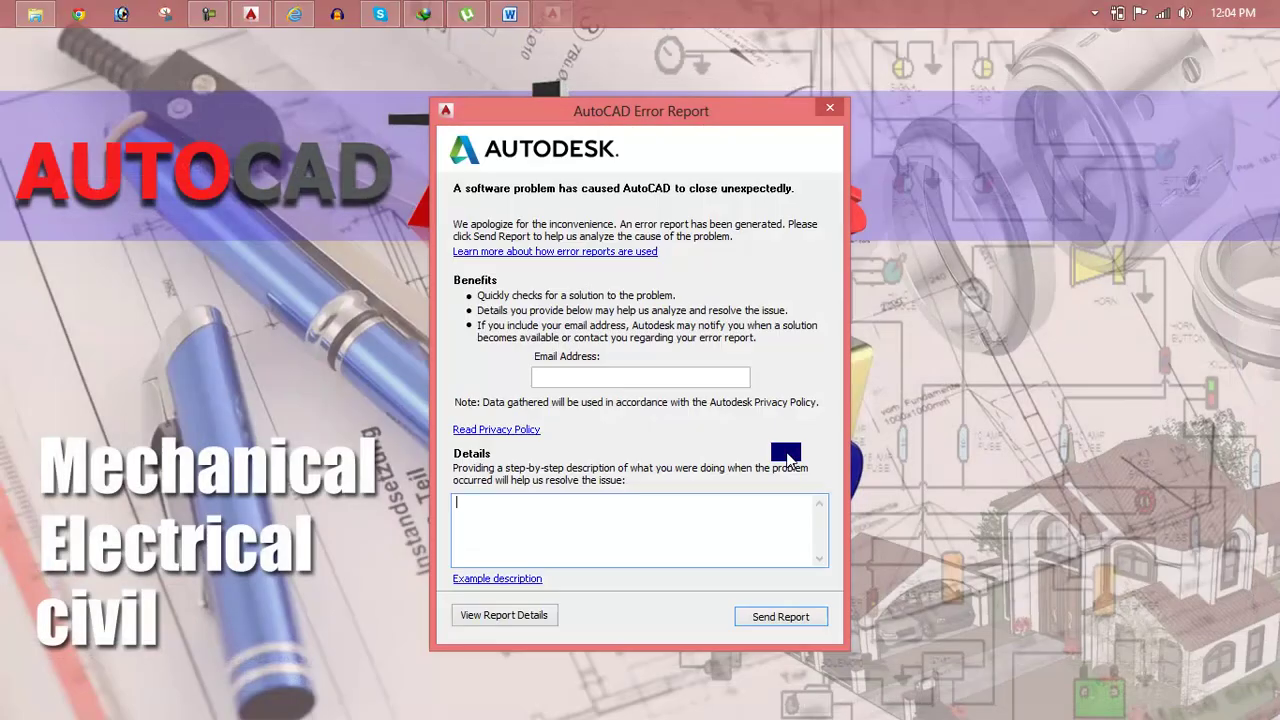
pyautogui.click(830, 107)
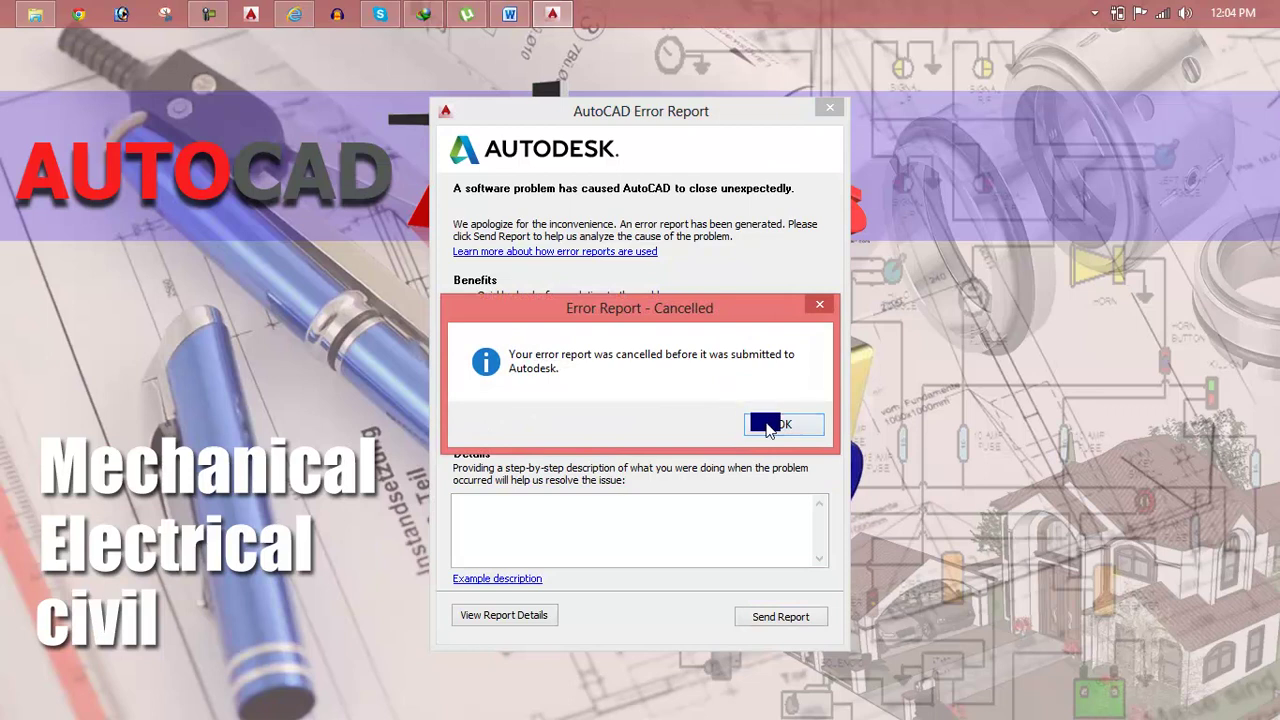
pyautogui.click(770, 424)
pyautogui.click(248, 12)
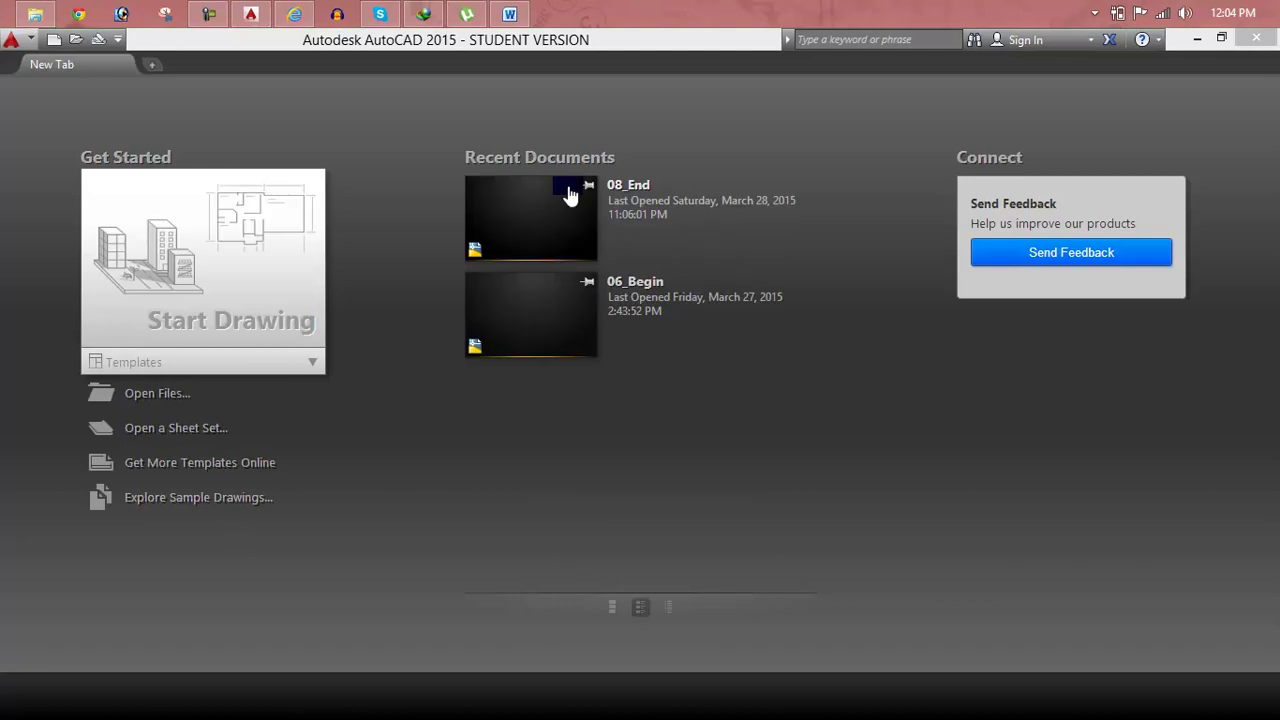
# Start a new drawing, set Engineering length units with 0'-0" precision, and switch to SW Isometric.
pyautogui.click(225, 266)
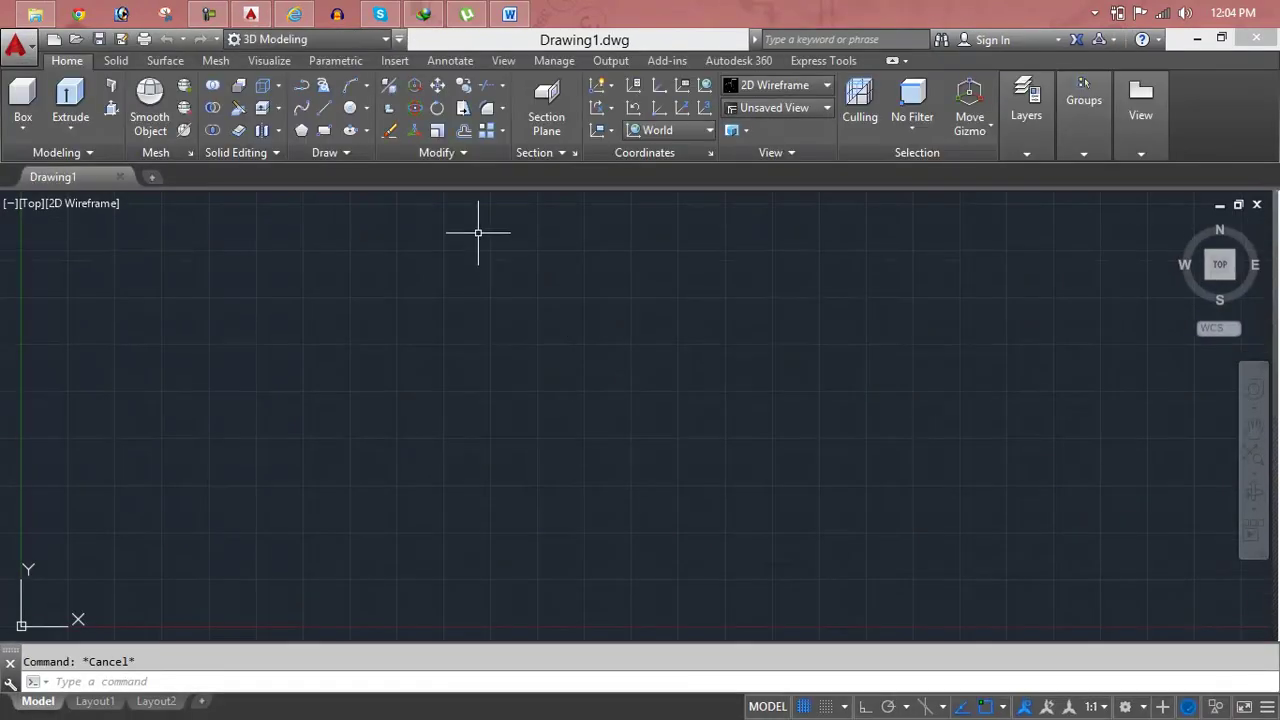
pyautogui.write('un')
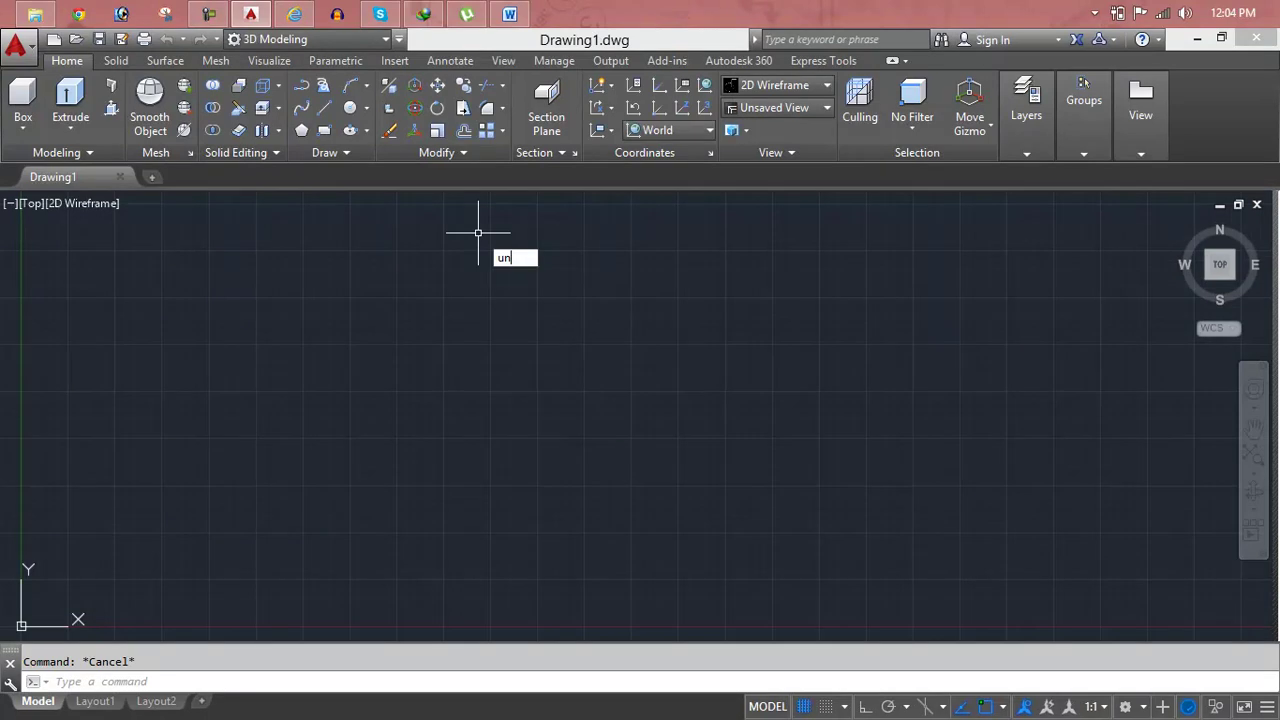
pyautogui.press('Return')
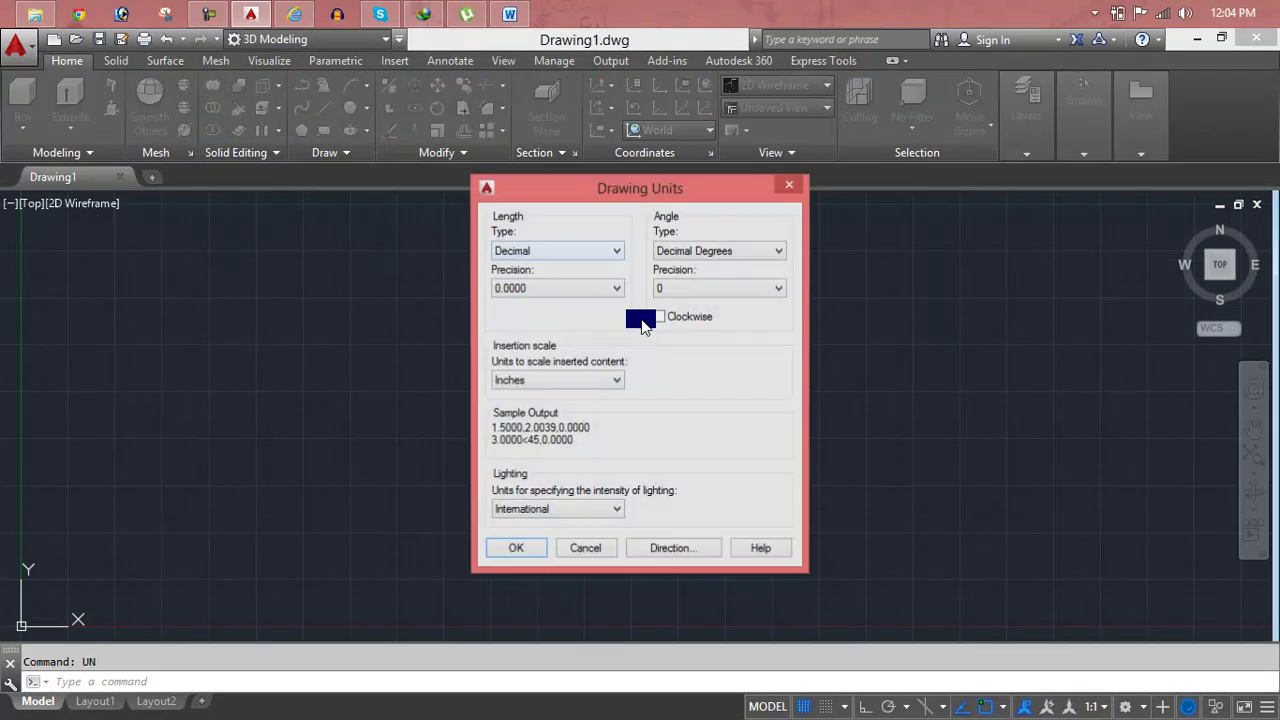
pyautogui.click(567, 256)
pyautogui.click(563, 268)
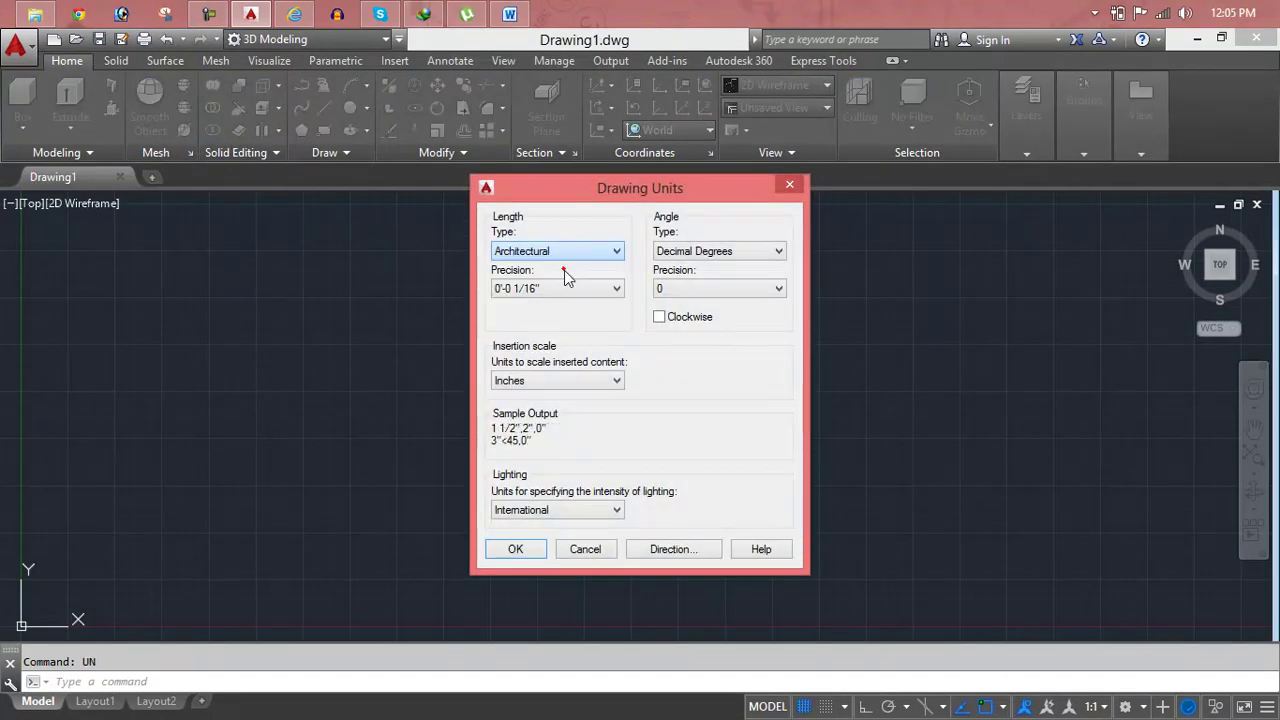
pyautogui.click(563, 251)
pyautogui.click(561, 282)
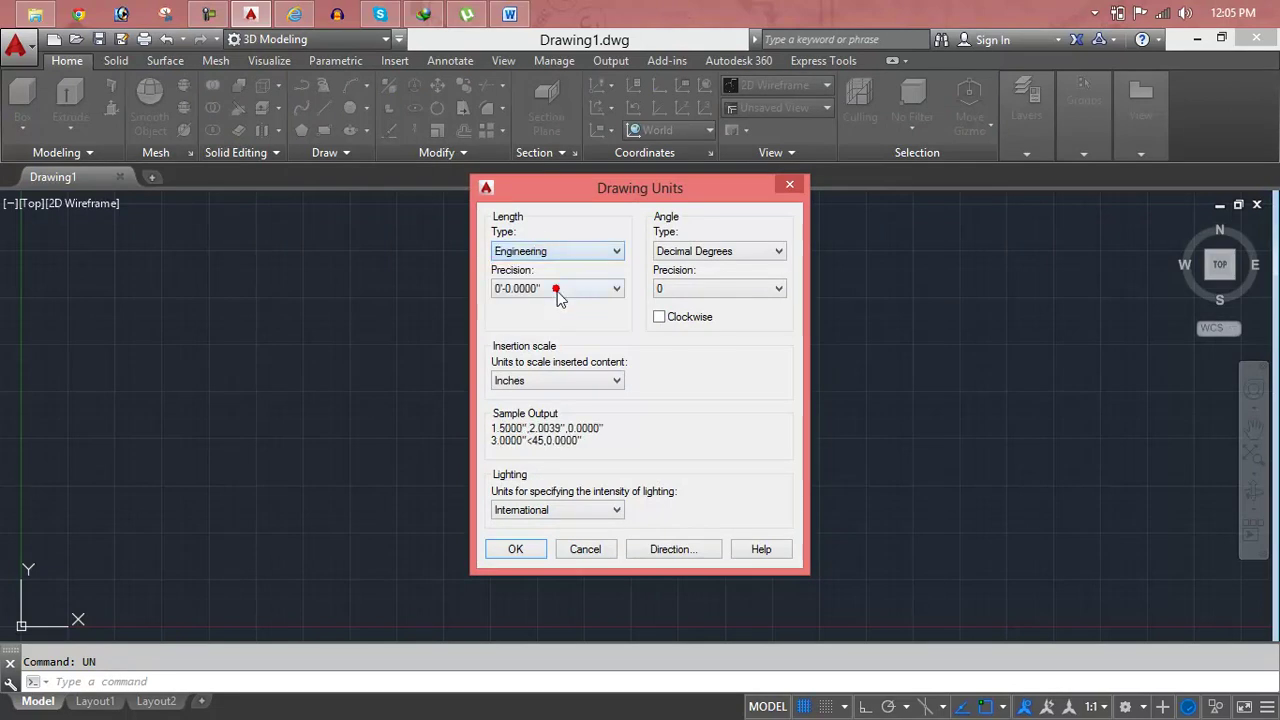
pyautogui.click(560, 288)
pyautogui.click(560, 305)
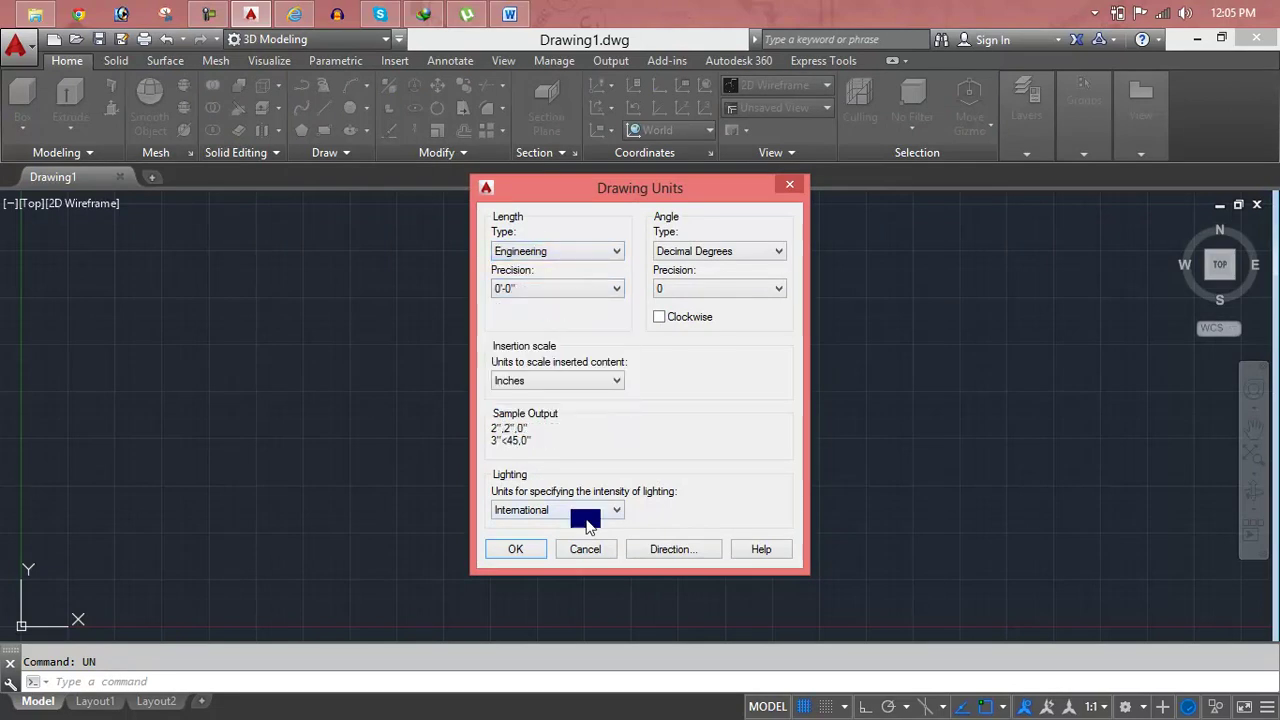
pyautogui.click(526, 549)
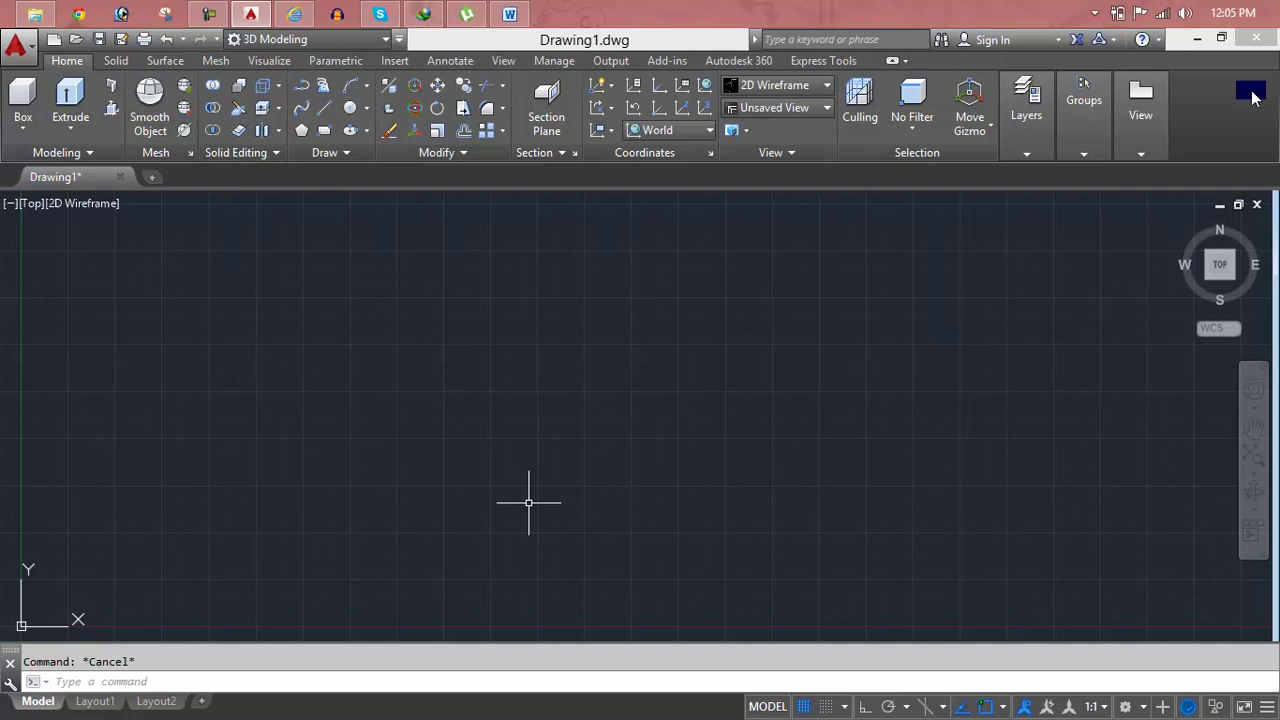
pyautogui.click(1178, 229)
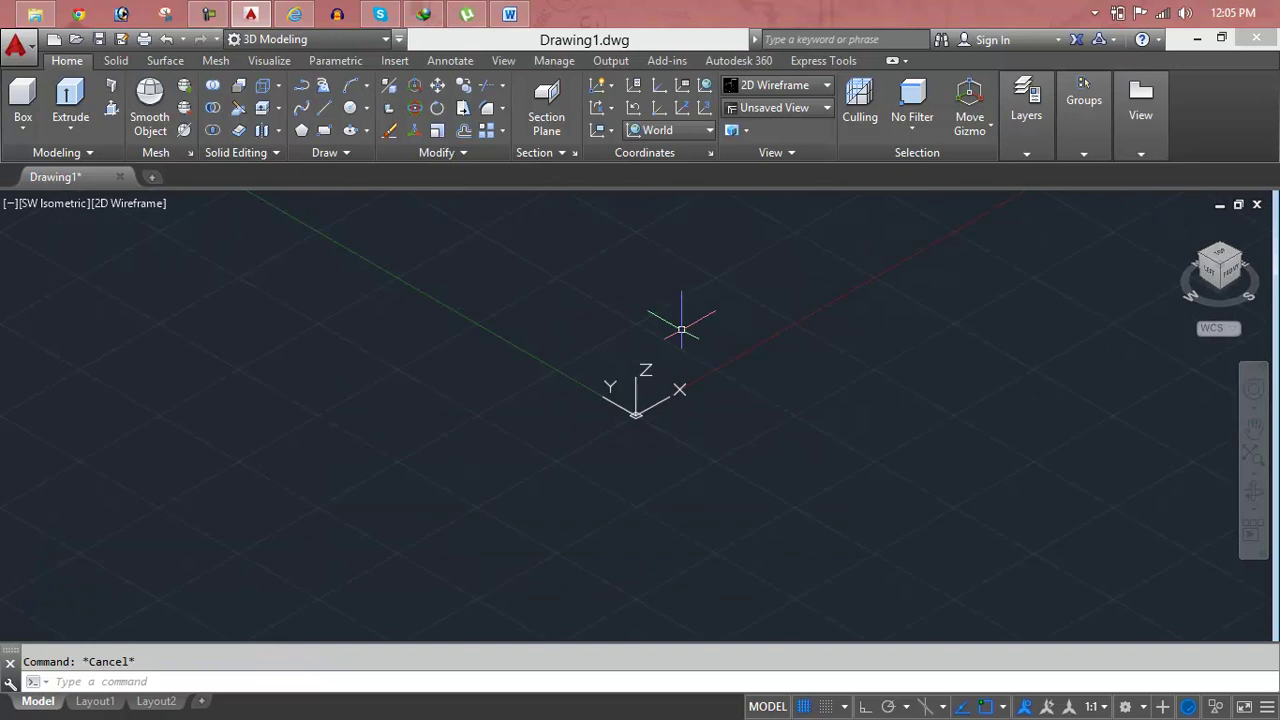
# Start a line at the first corner with Ortho on and draw the 10' first side.
pyautogui.write('l')
pyautogui.press('Return')
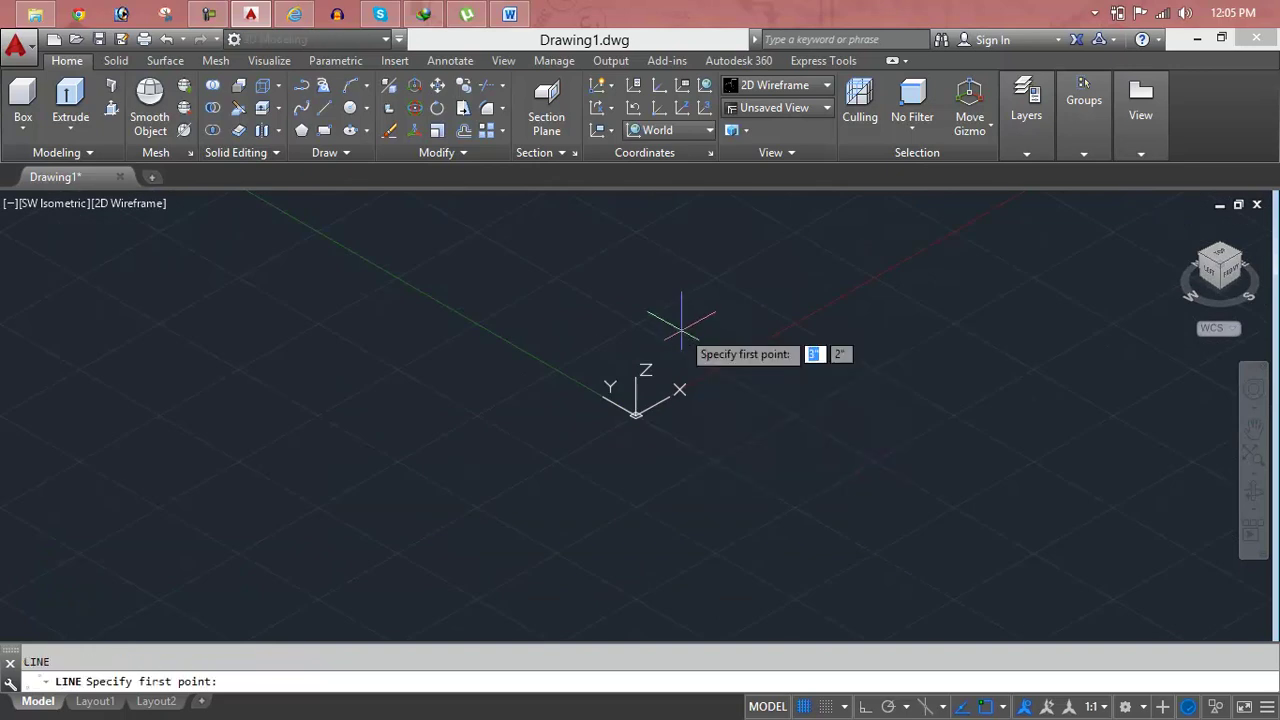
pyautogui.click(737, 437)
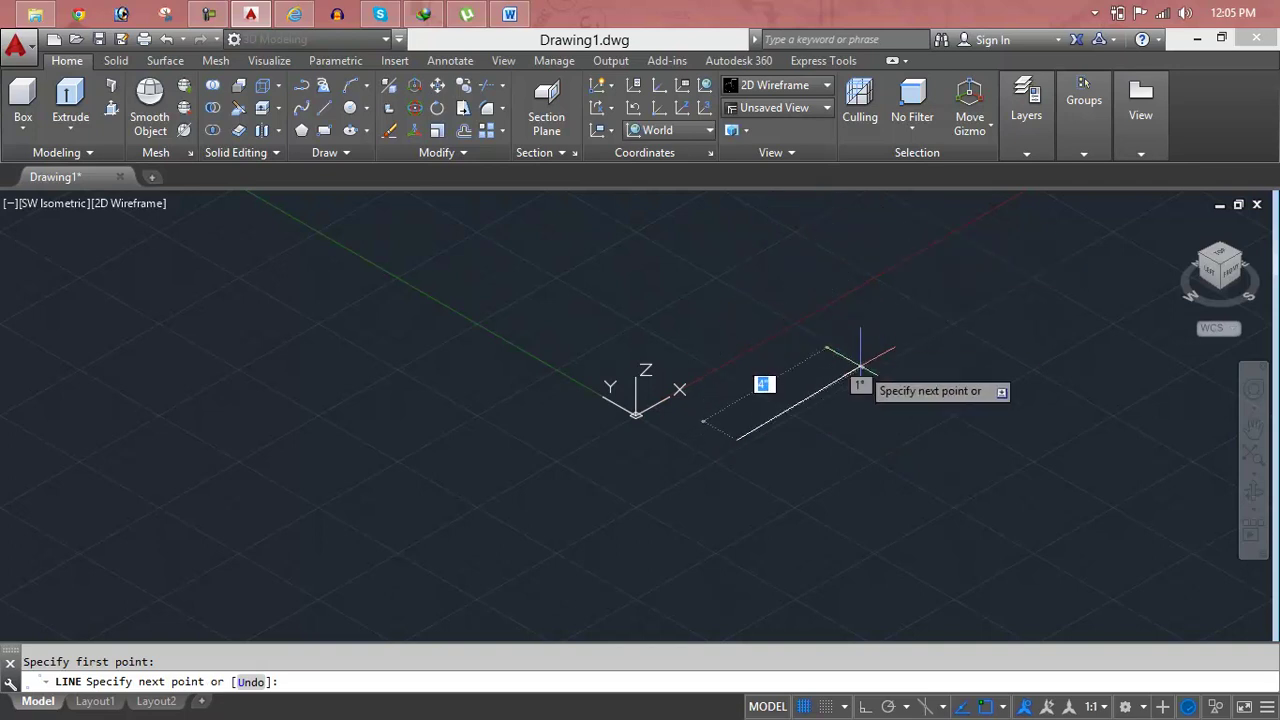
pyautogui.press('F8')
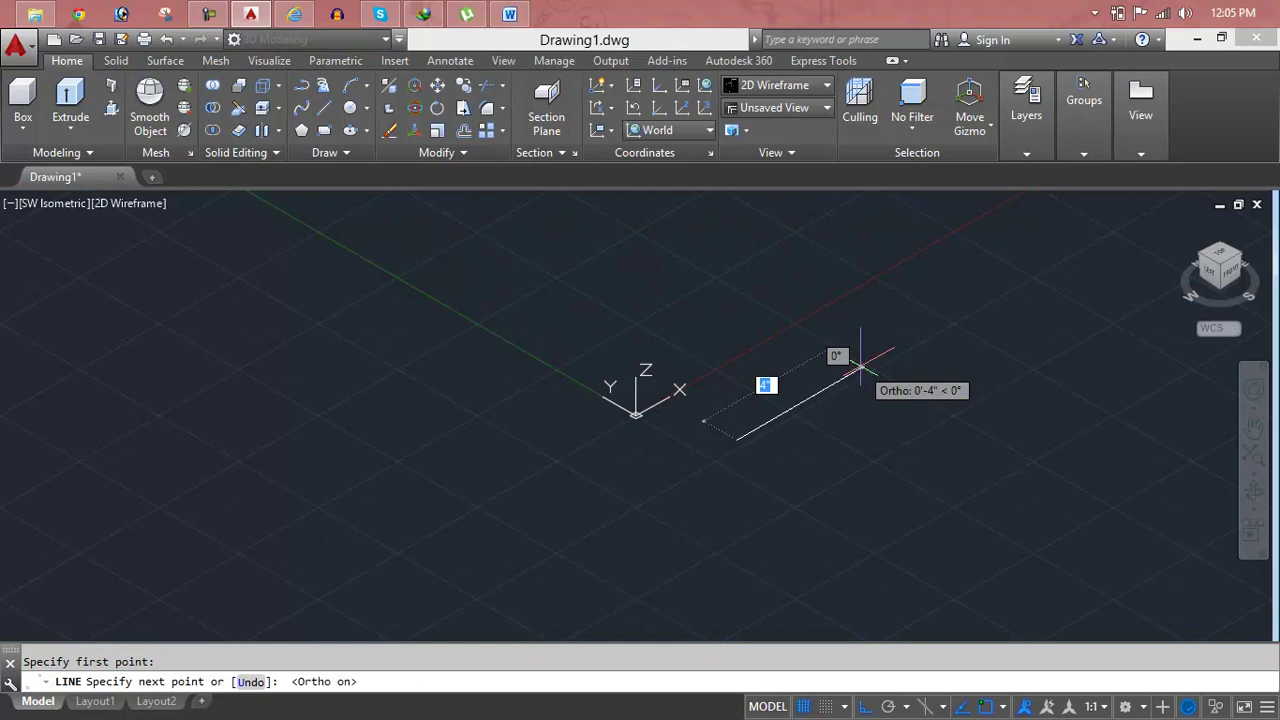
pyautogui.moveTo(991, 466); pyautogui.dragTo(749, 297, button='middle')
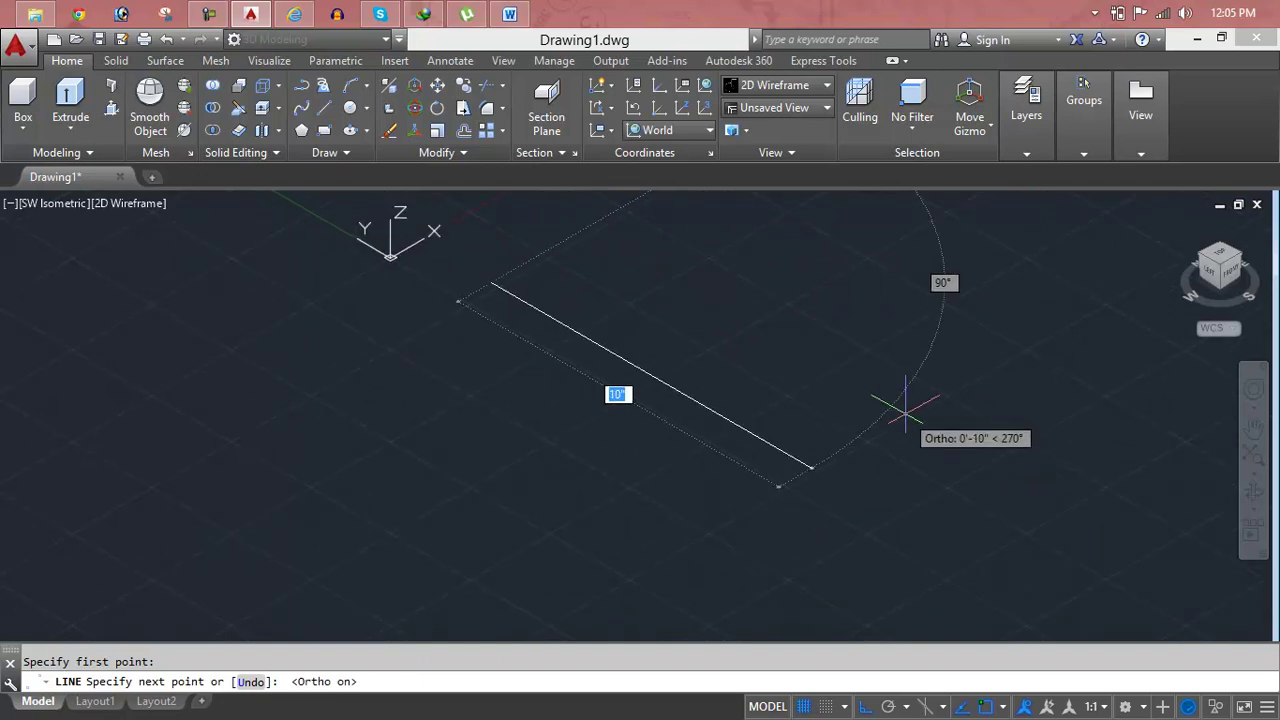
pyautogui.write('1')
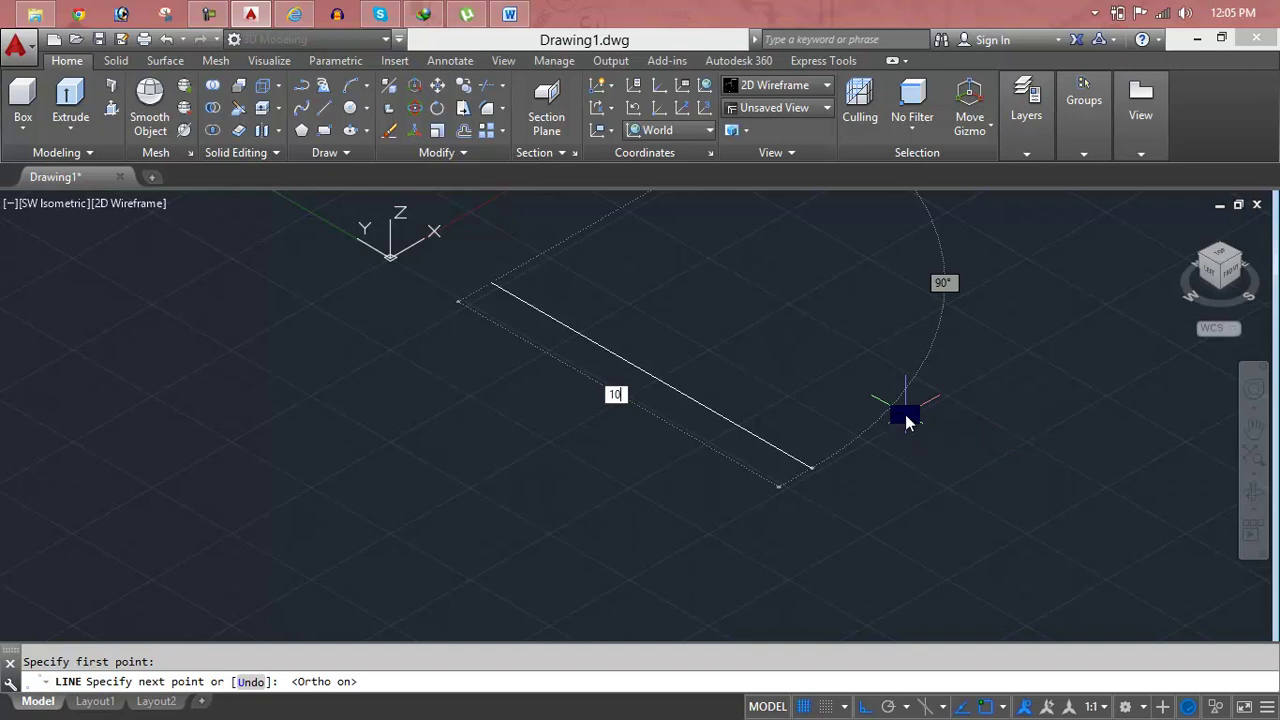
pyautogui.press('Return')
pyautogui.scroll(-5, 905, 405)
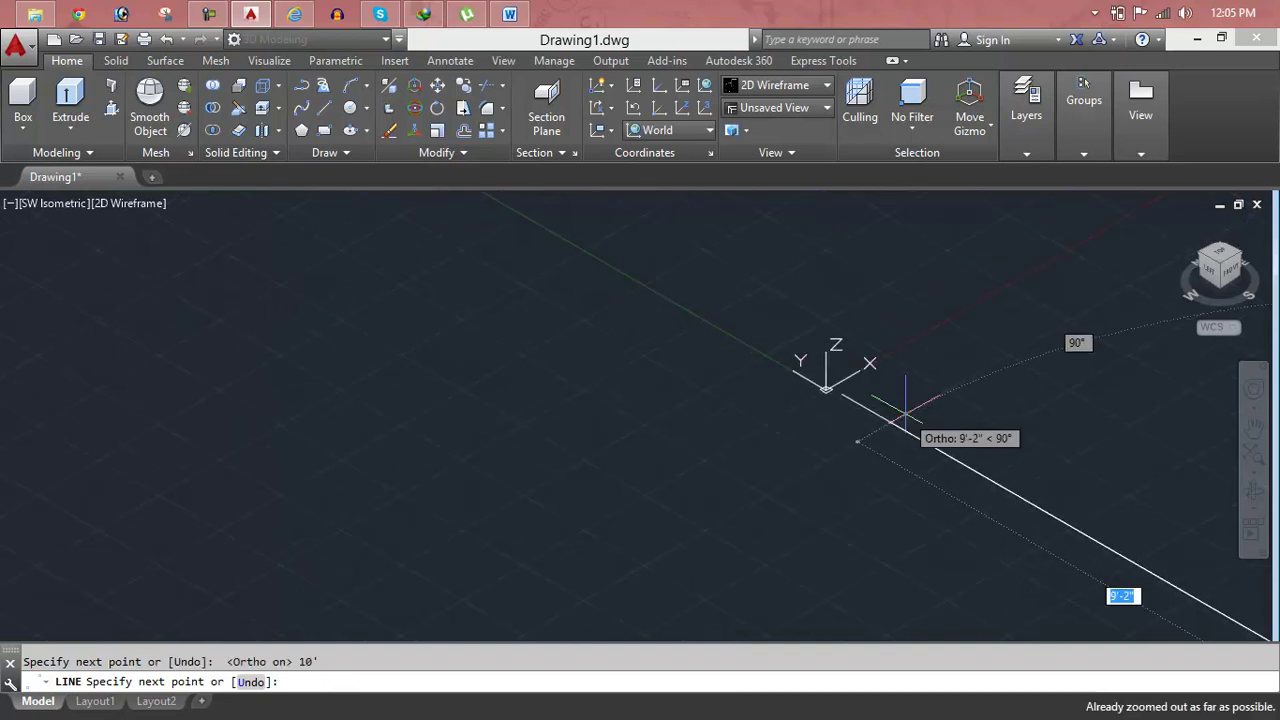
pyautogui.scroll(5, 877, 358)
pyautogui.moveTo(625, 234); pyautogui.dragTo(503, 234, button='middle')
pyautogui.moveTo(687, 372); pyautogui.dragTo(637, 372, button='middle')
pyautogui.scroll(-2, 789, 523)
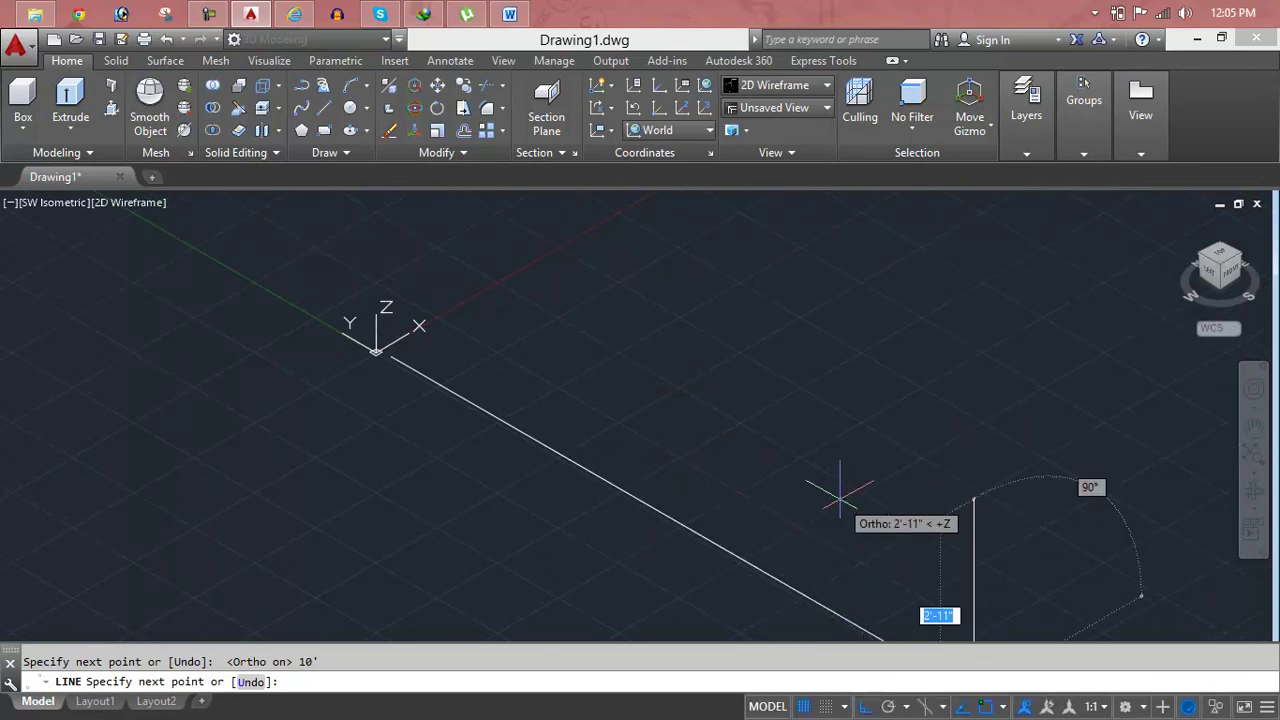
pyautogui.moveTo(990, 622); pyautogui.dragTo(983, 614, button='middle')
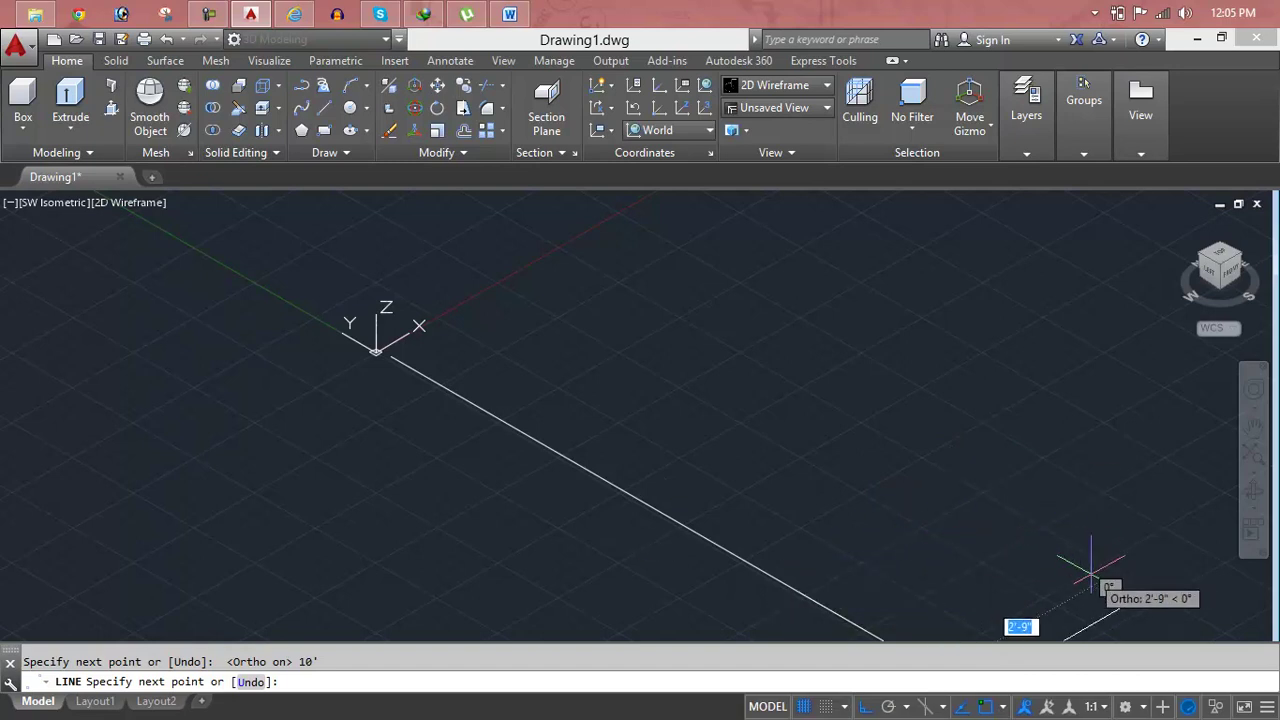
# Draw the remaining 3', 10' and 3' sides to close the rectangle, then begin a zoom.
pyautogui.press('BackSpace')
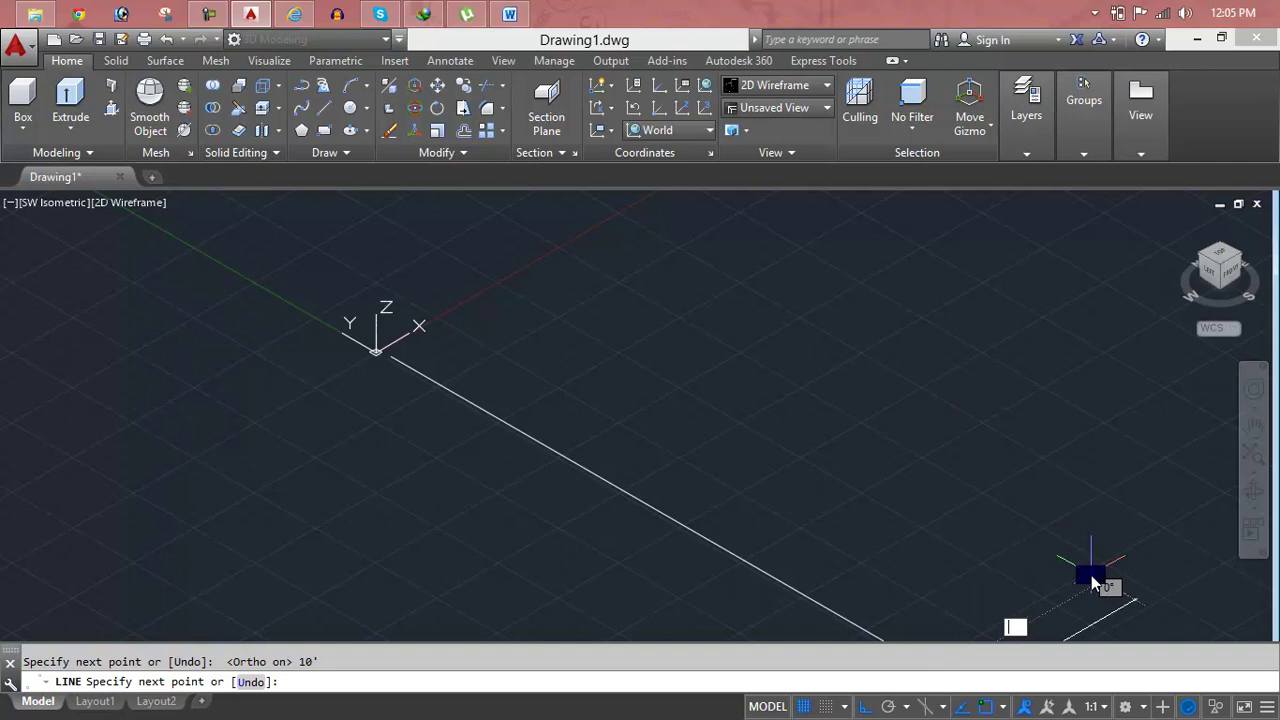
pyautogui.write("3'")
pyautogui.press('Return')
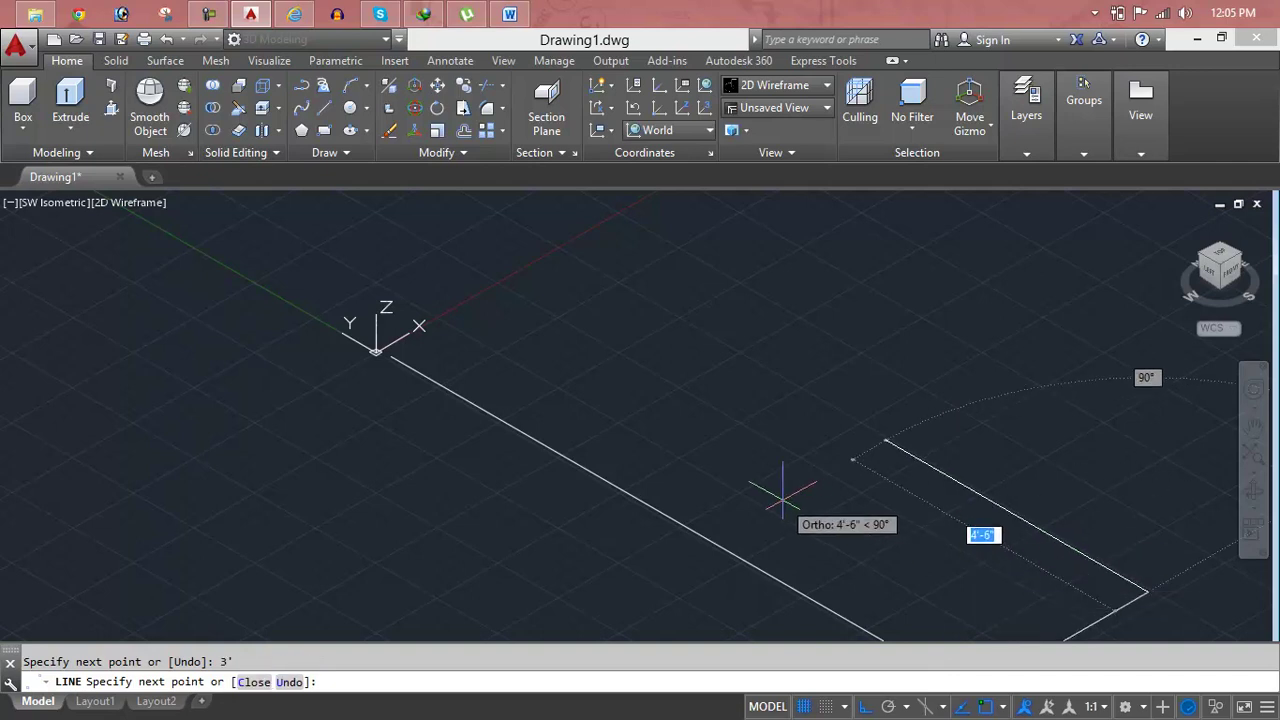
pyautogui.write('10')
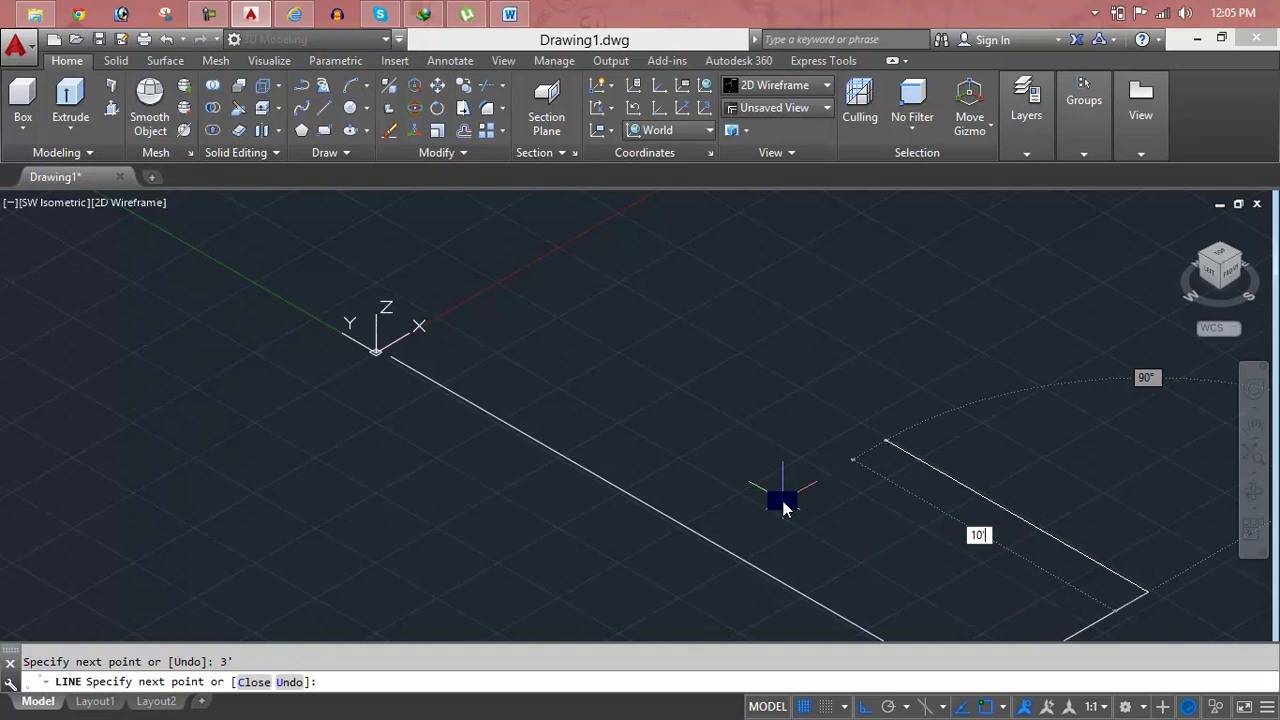
pyautogui.write("'")
pyautogui.press('Return')
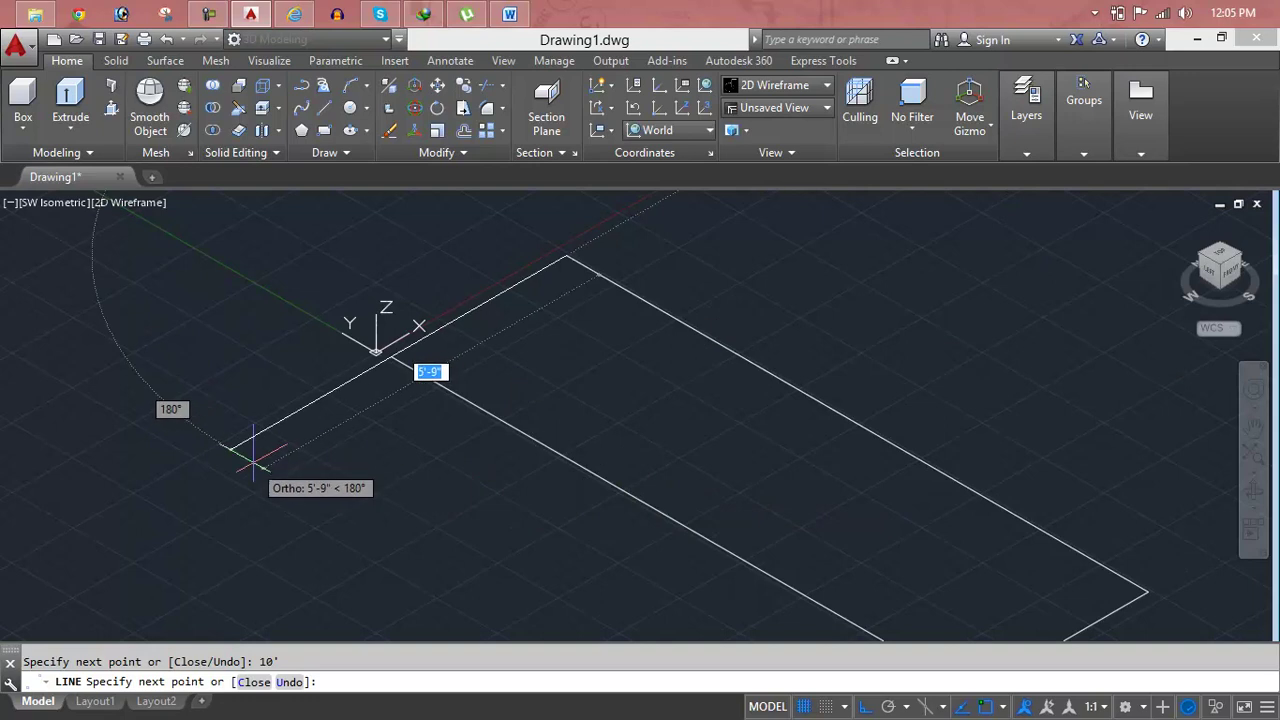
pyautogui.write("3'")
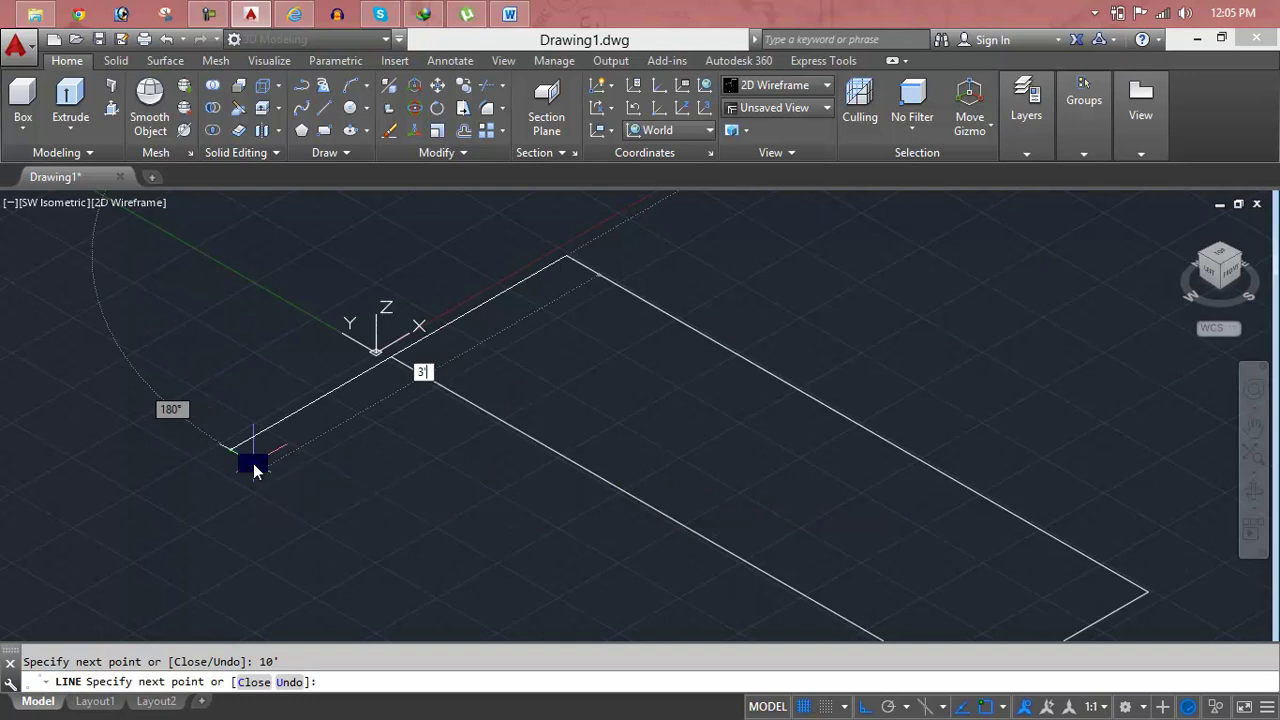
pyautogui.press('Return')
pyautogui.press('Escape')
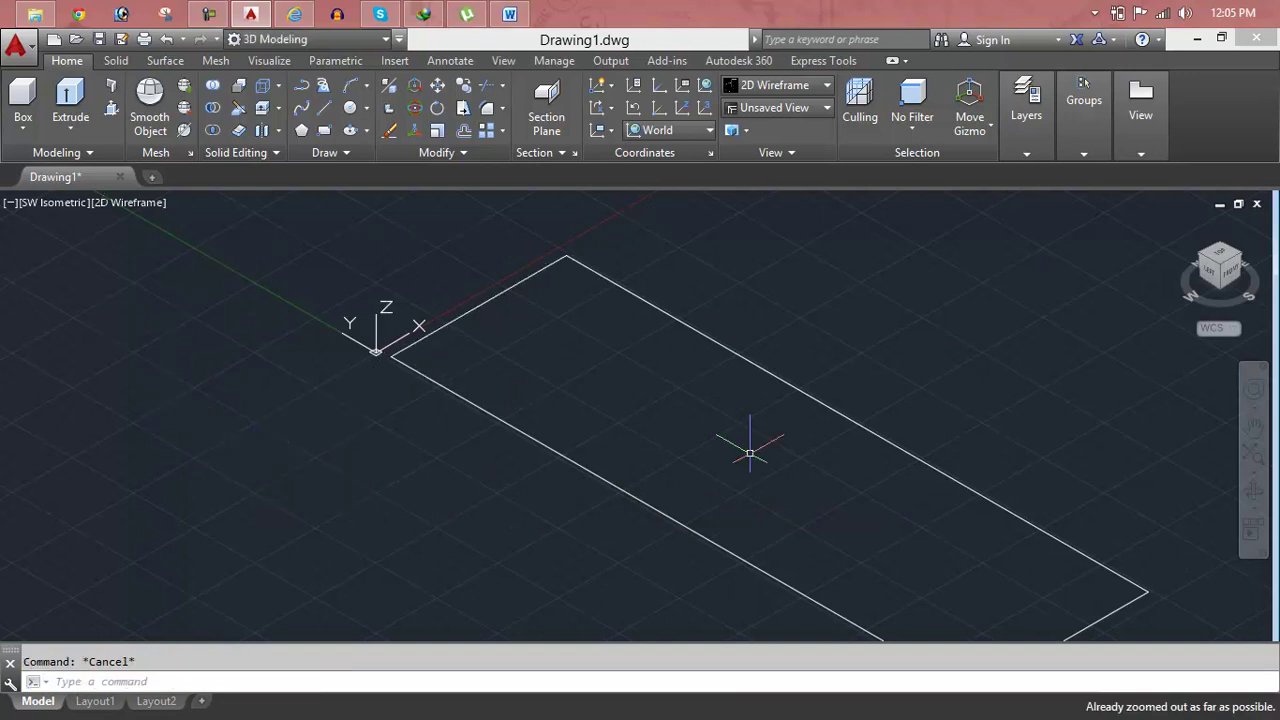
pyautogui.write('z')
pyautogui.press('Return')
# Zoom to extents and draw a helper line from the long edge's midpoint across the rectangle.
pyautogui.write('e')
pyautogui.press('Return')
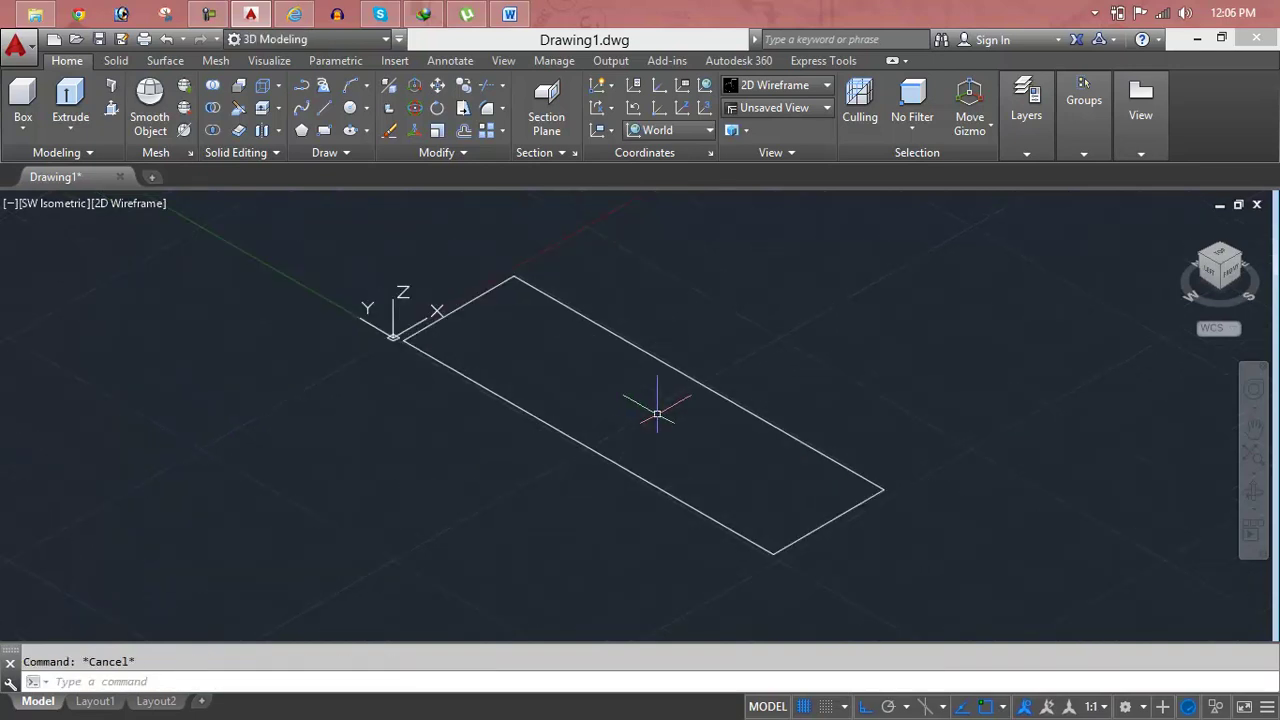
pyautogui.write('l')
pyautogui.press('Return')
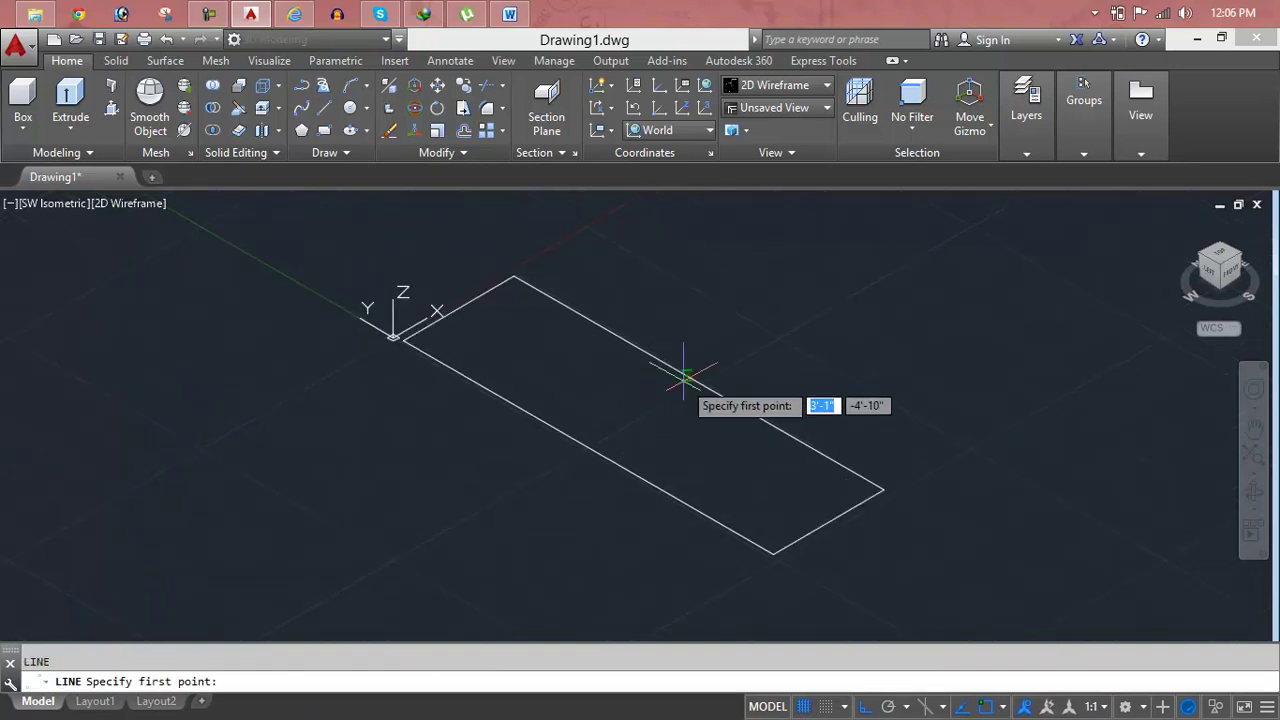
pyautogui.click(697, 382)
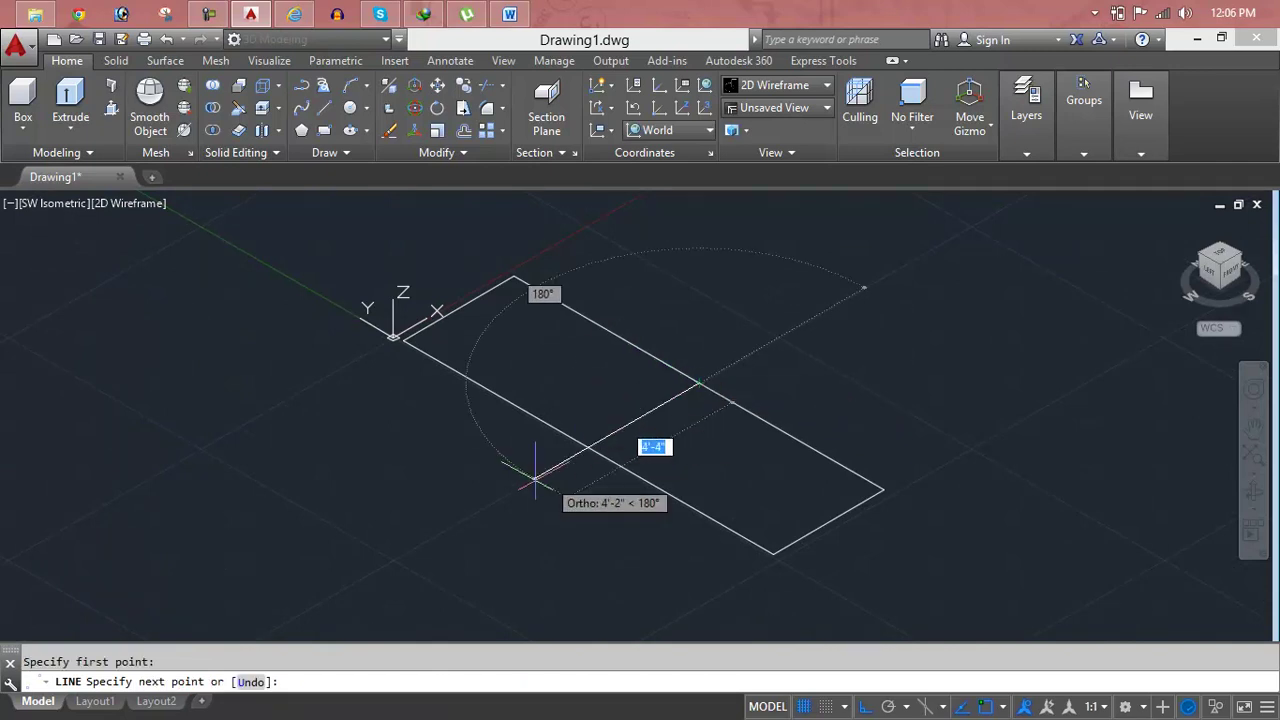
pyautogui.press('Escape')
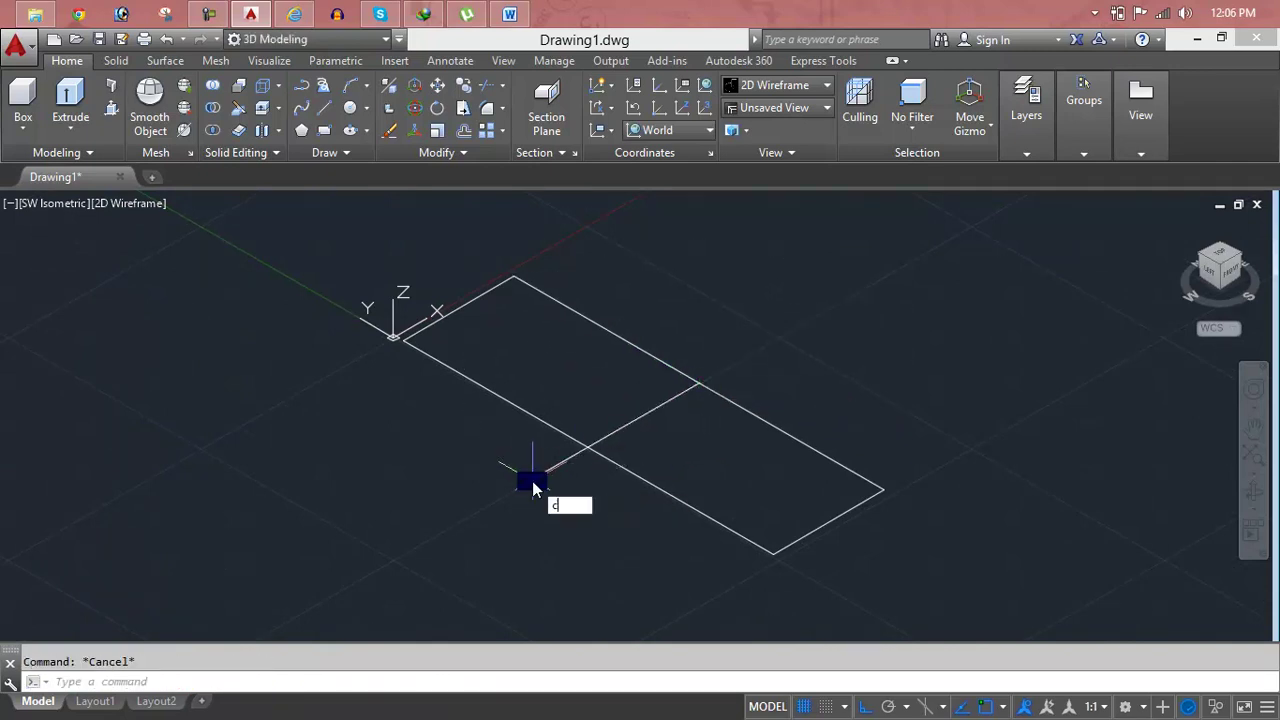
# Draw a circle centred where the helper line meets the long edge.
pyautogui.write('c')
pyautogui.press('Return')
pyautogui.click(587, 447)
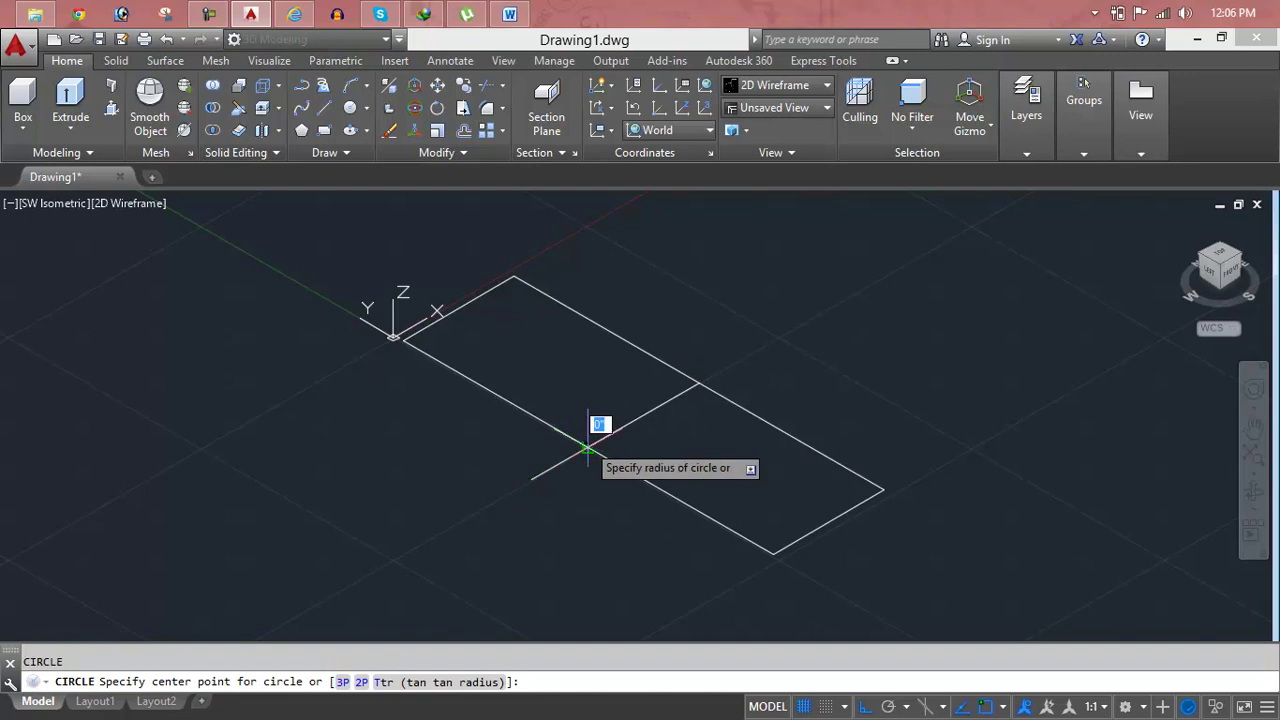
pyautogui.click(689, 430)
pyautogui.press('Escape')
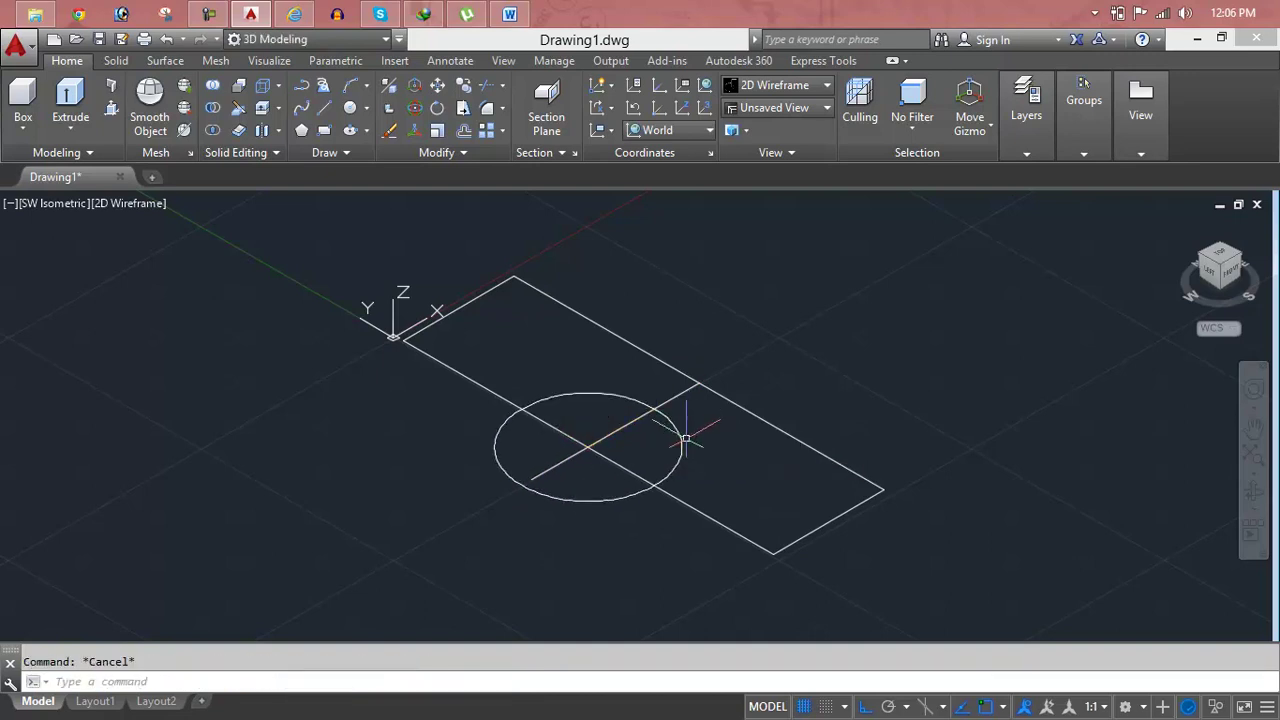
# Trim away the circle's outer arc, the helper line pieces and the edge inside the arc.
pyautogui.write('T')
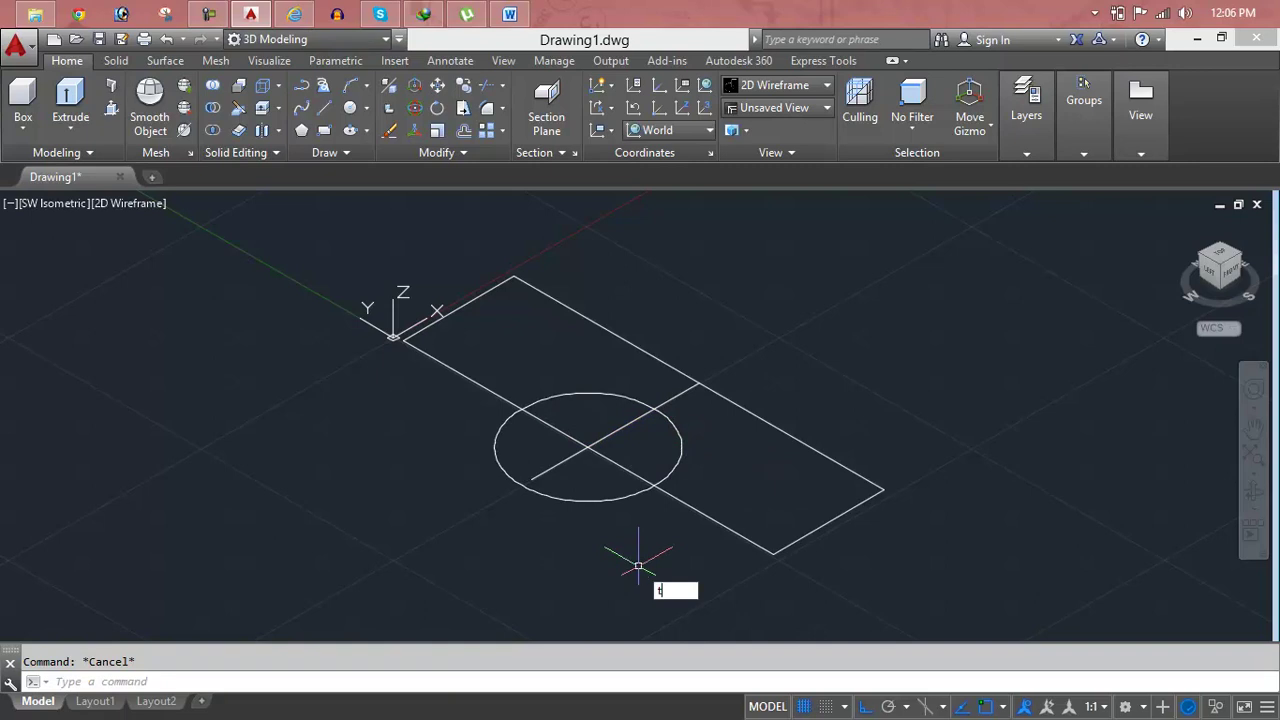
pyautogui.write('R')
pyautogui.press('Return')
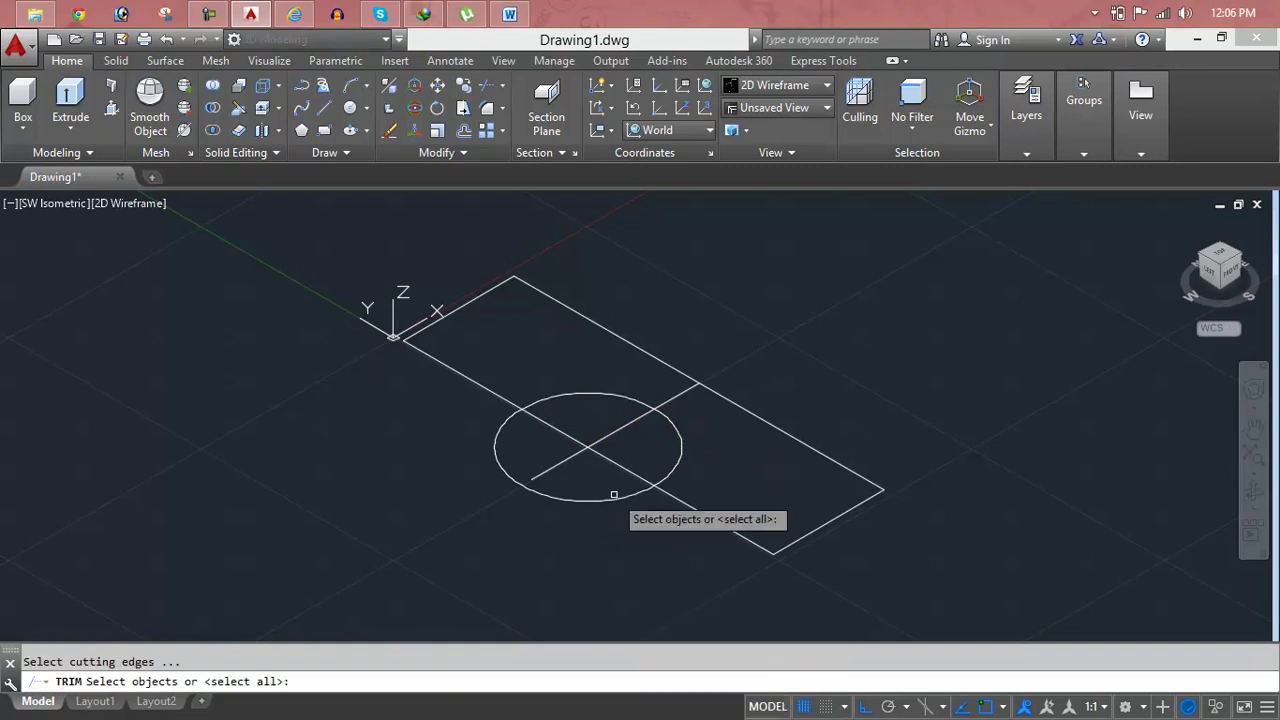
pyautogui.click(606, 500)
pyautogui.press('Escape')
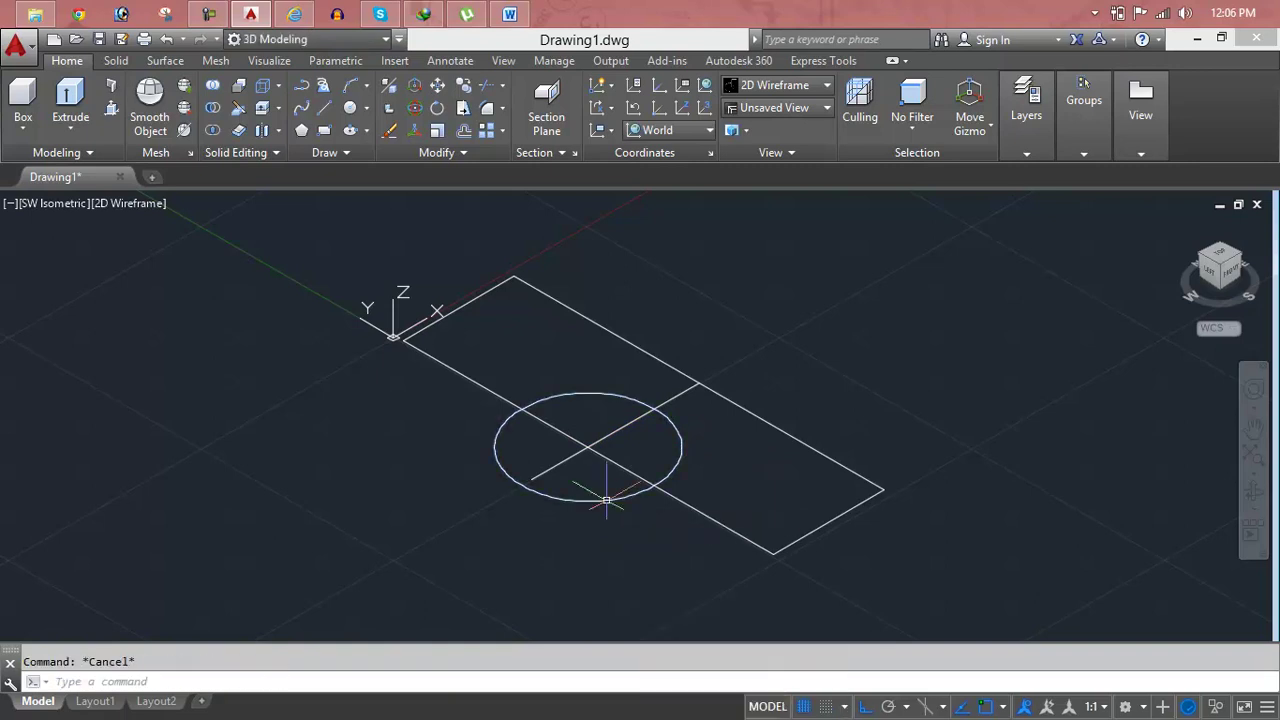
pyautogui.write('tr')
pyautogui.press('Return')
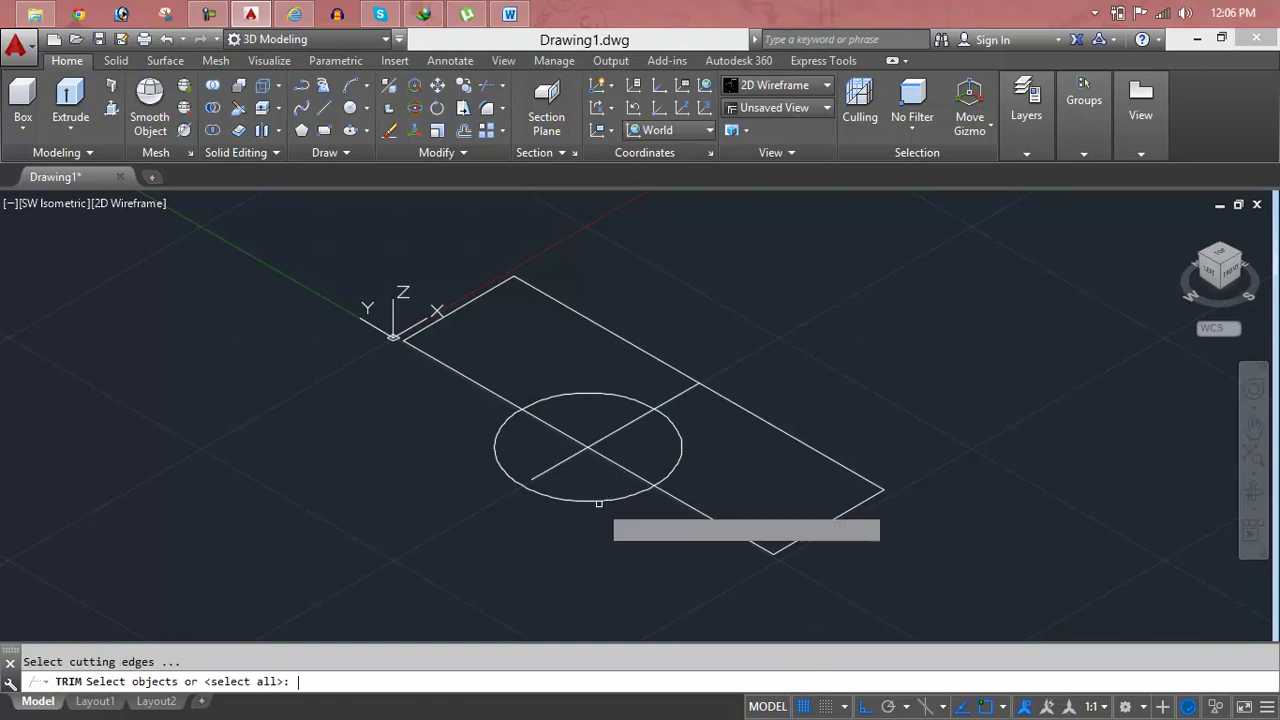
pyautogui.press('Return')
pyautogui.click(580, 485)
pyautogui.click(553, 465)
pyautogui.click(606, 452)
pyautogui.click(614, 462)
pyautogui.click(590, 443)
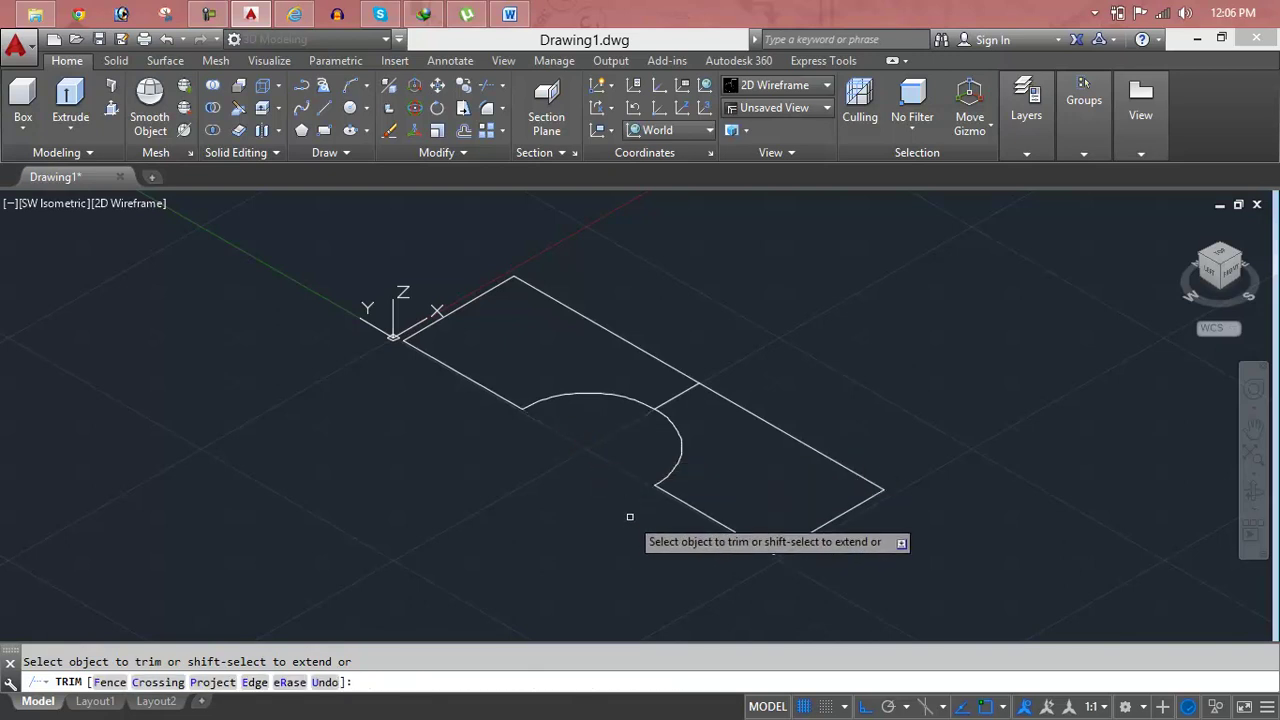
pyautogui.press('Escape')
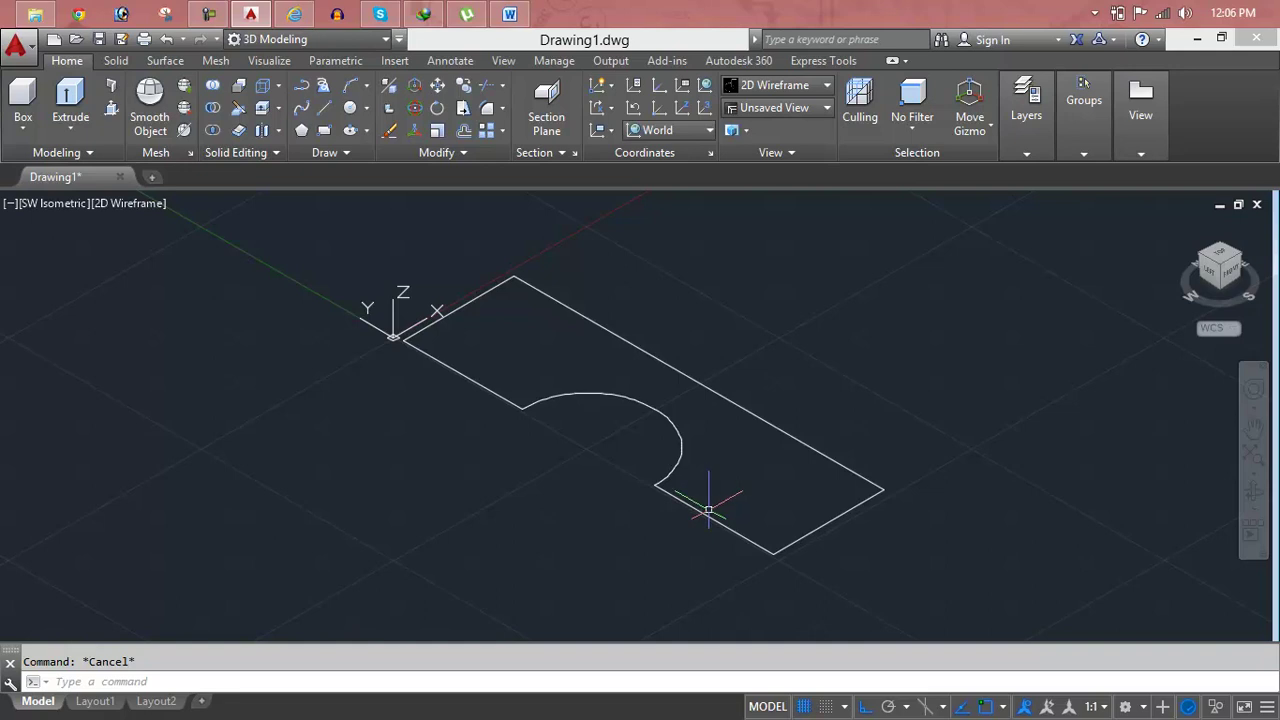
# Draw a small circle at the lower-right end of the long side.
pyautogui.write('c')
pyautogui.press('Return')
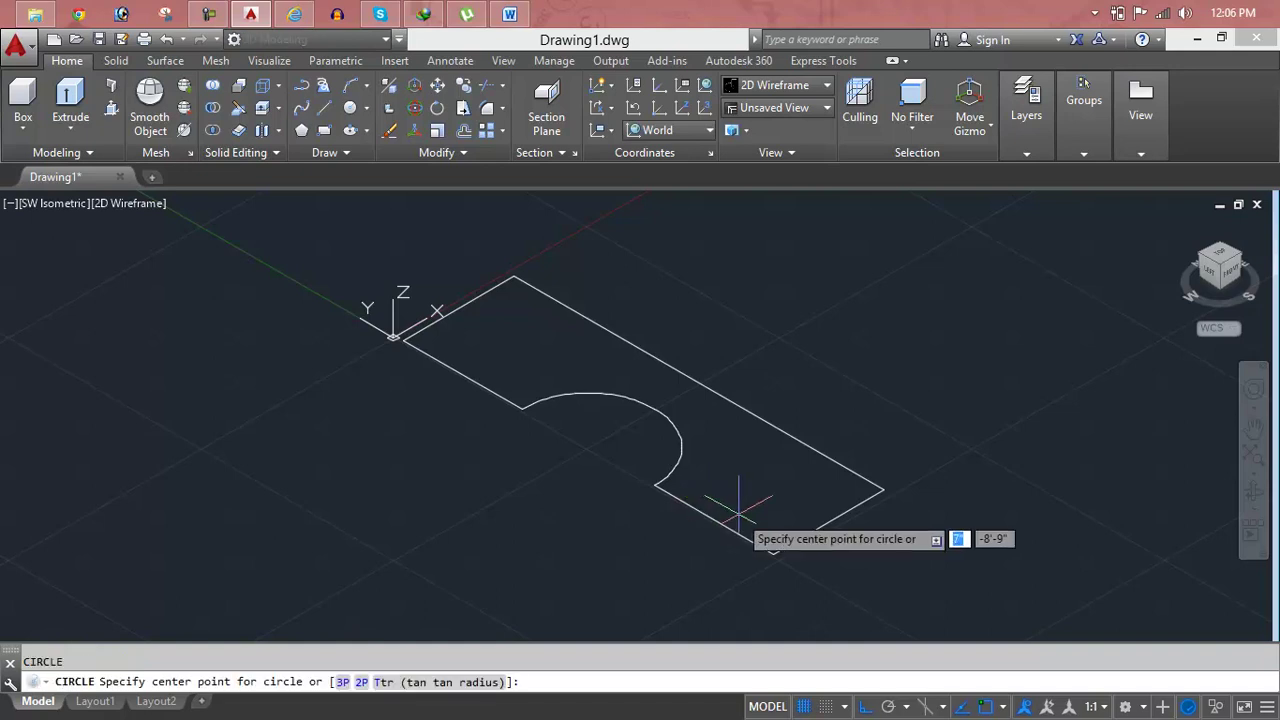
pyautogui.click(726, 524)
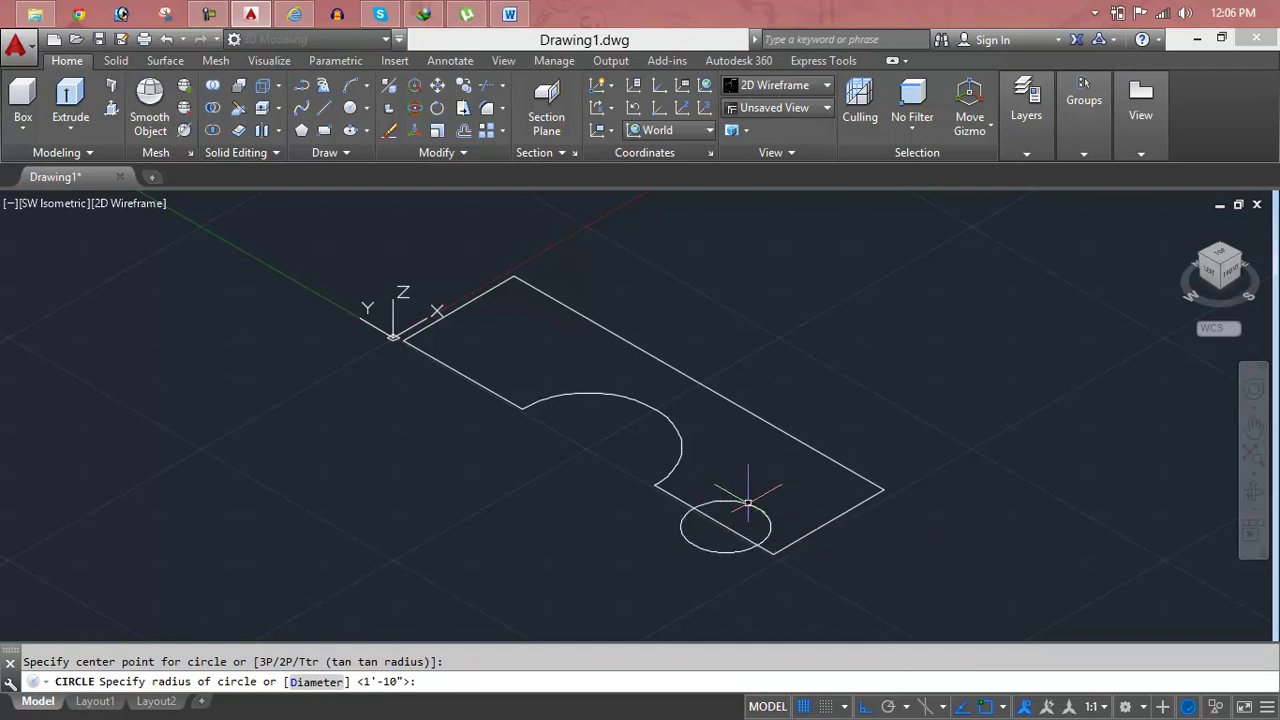
pyautogui.click(748, 505)
pyautogui.press('Escape')
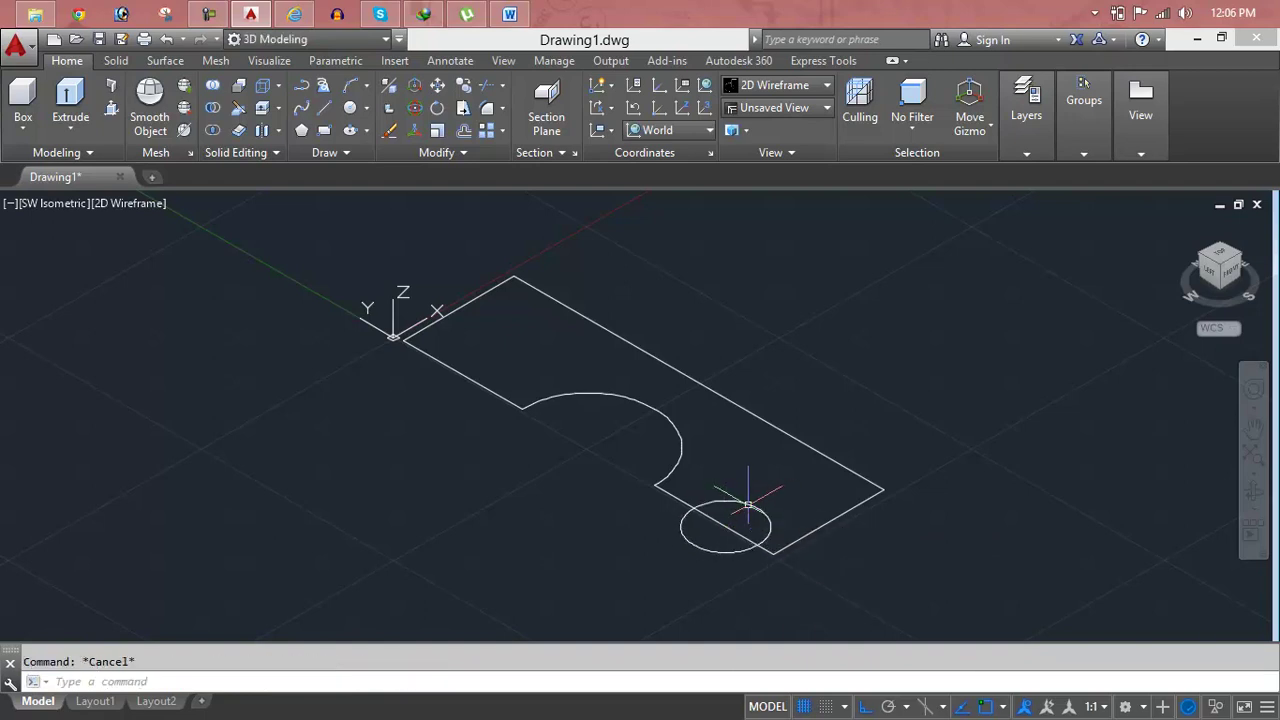
# Copy the small circle from its centre to the opposite left corner.
pyautogui.write('ct o')
pyautogui.press('Return')
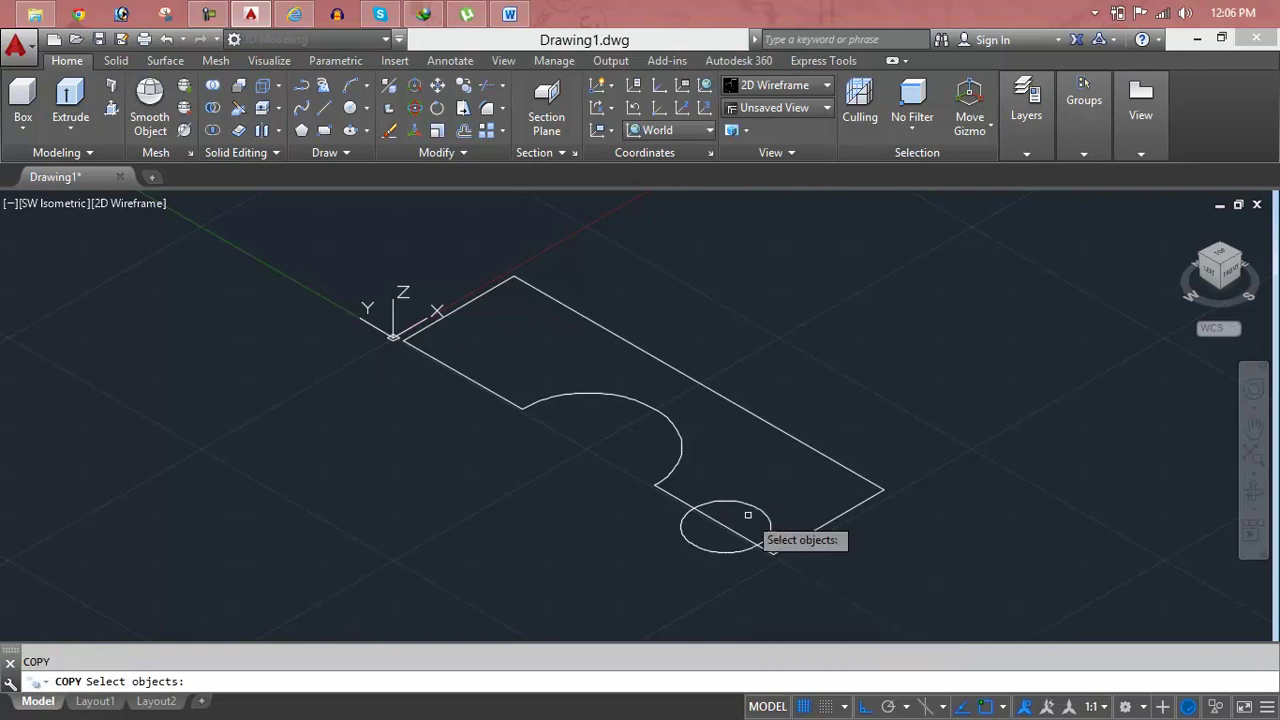
pyautogui.click(763, 514)
pyautogui.press('Return')
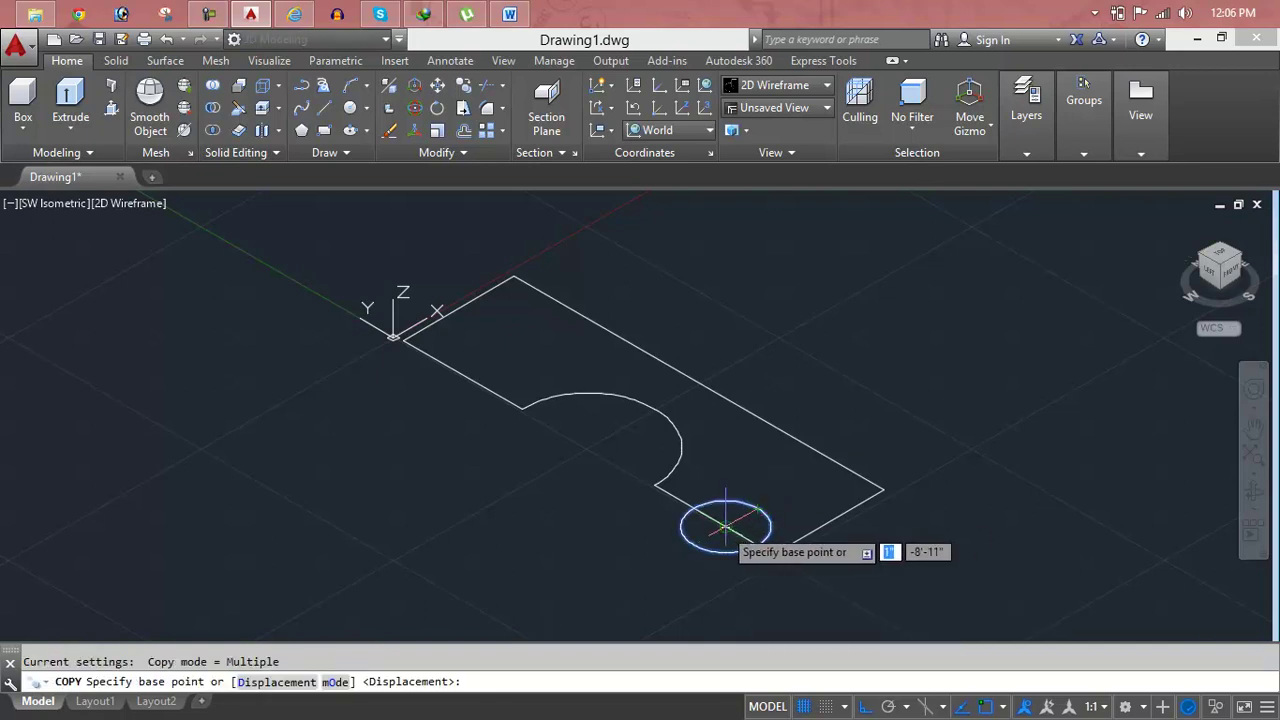
pyautogui.click(725, 527)
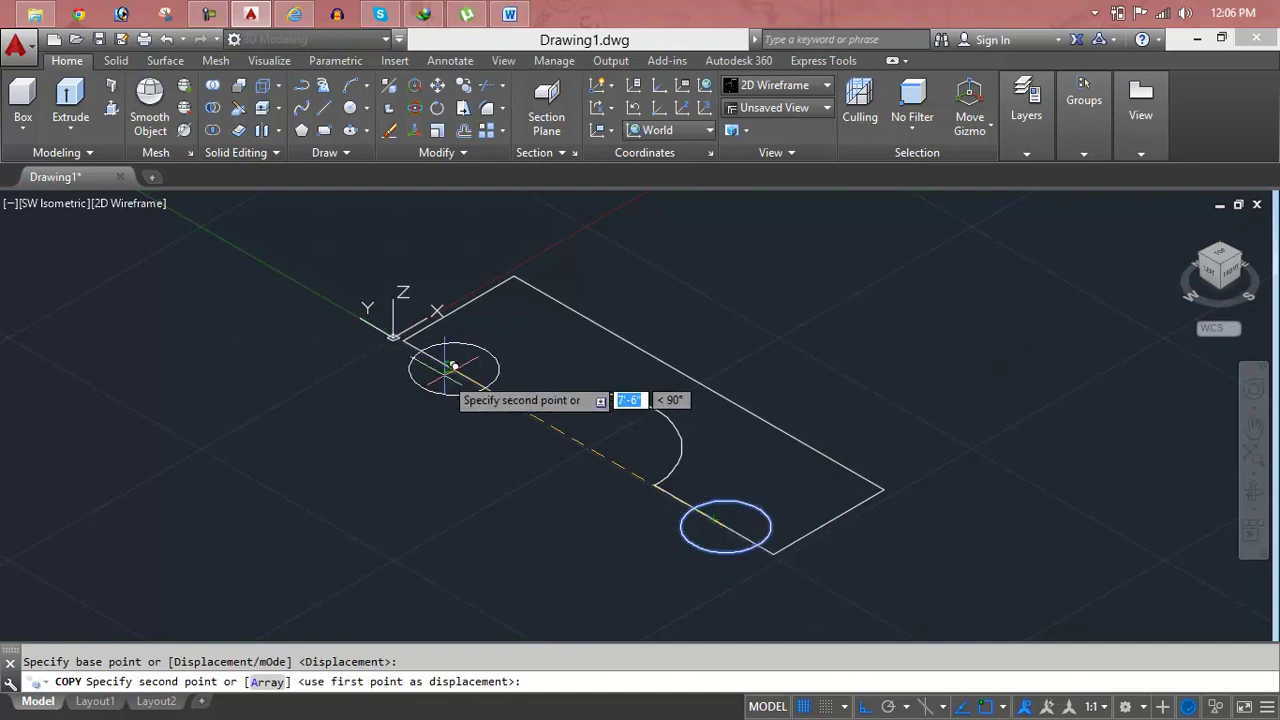
pyautogui.press('Escape')
# Trim the inner part of both small circles to leave arc notches at each end.
pyautogui.write('t')
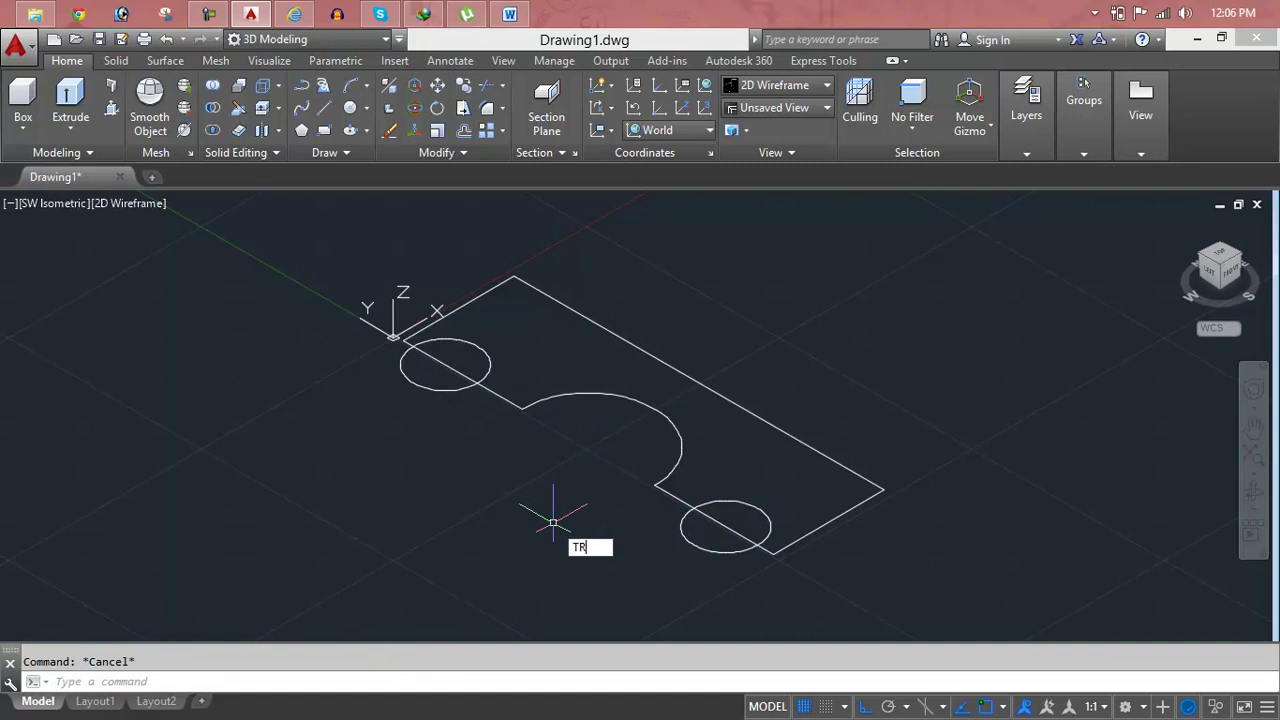
pyautogui.press('Return')
pyautogui.press('Return')
pyautogui.click(733, 518)
pyautogui.click(706, 547)
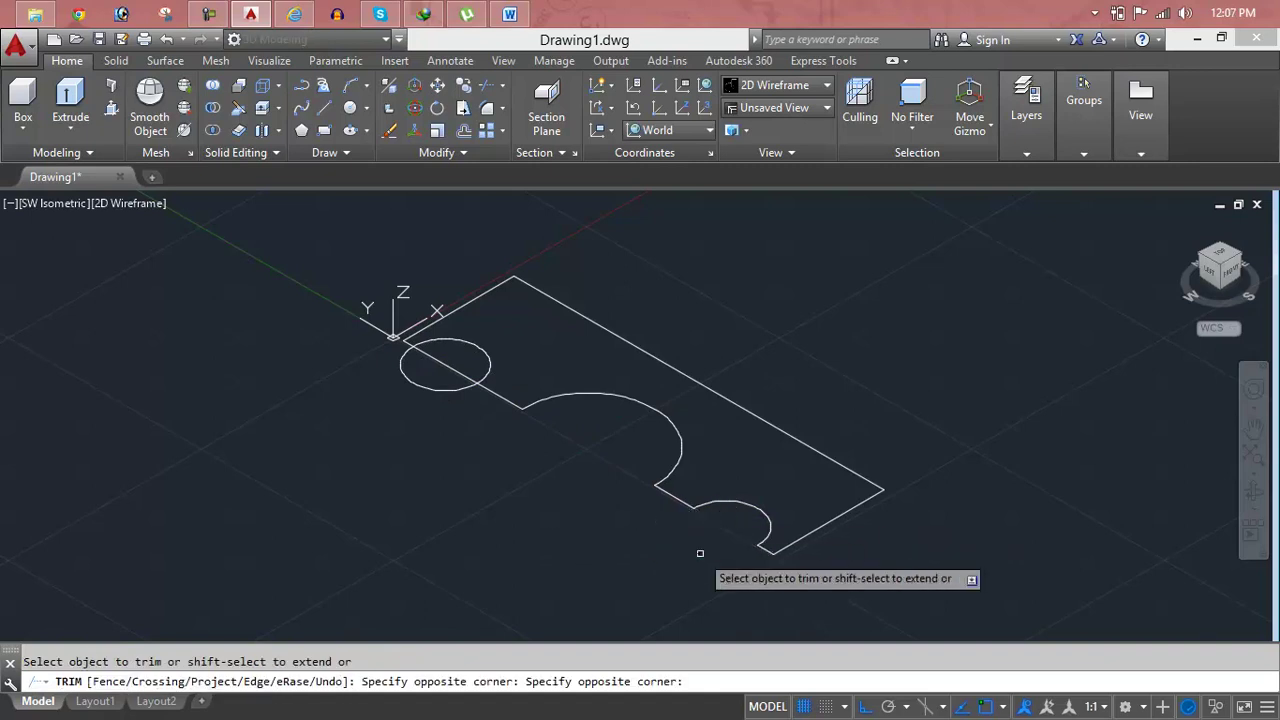
pyautogui.click(458, 366)
pyautogui.click(411, 419)
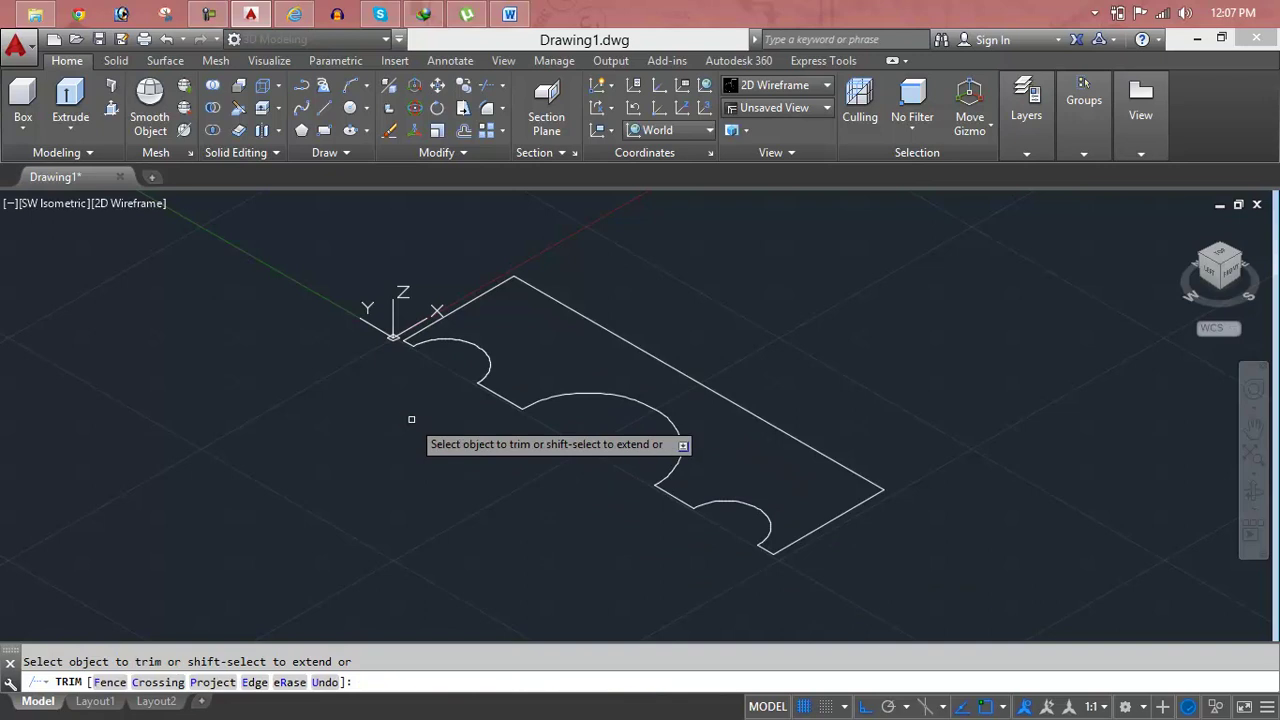
pyautogui.scroll(-2, 414, 480)
pyautogui.press('Escape')
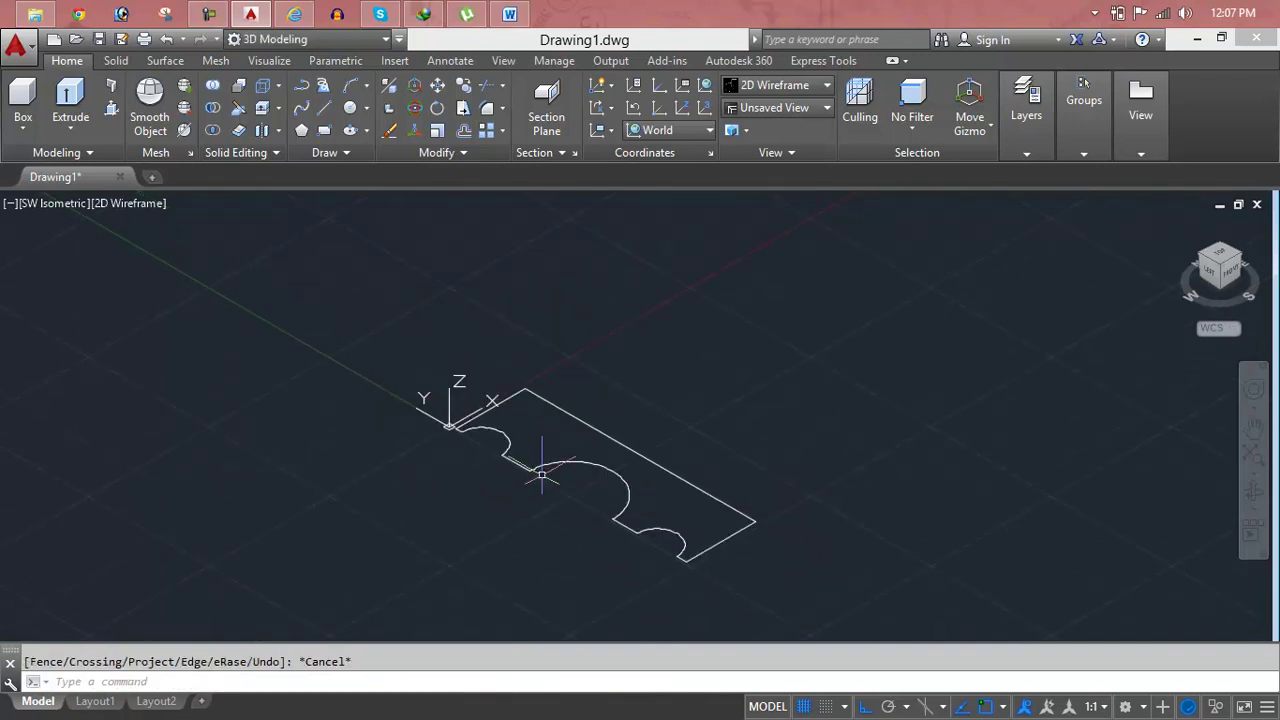
pyautogui.moveTo(600, 451); pyautogui.dragTo(599, 469, button='middle')
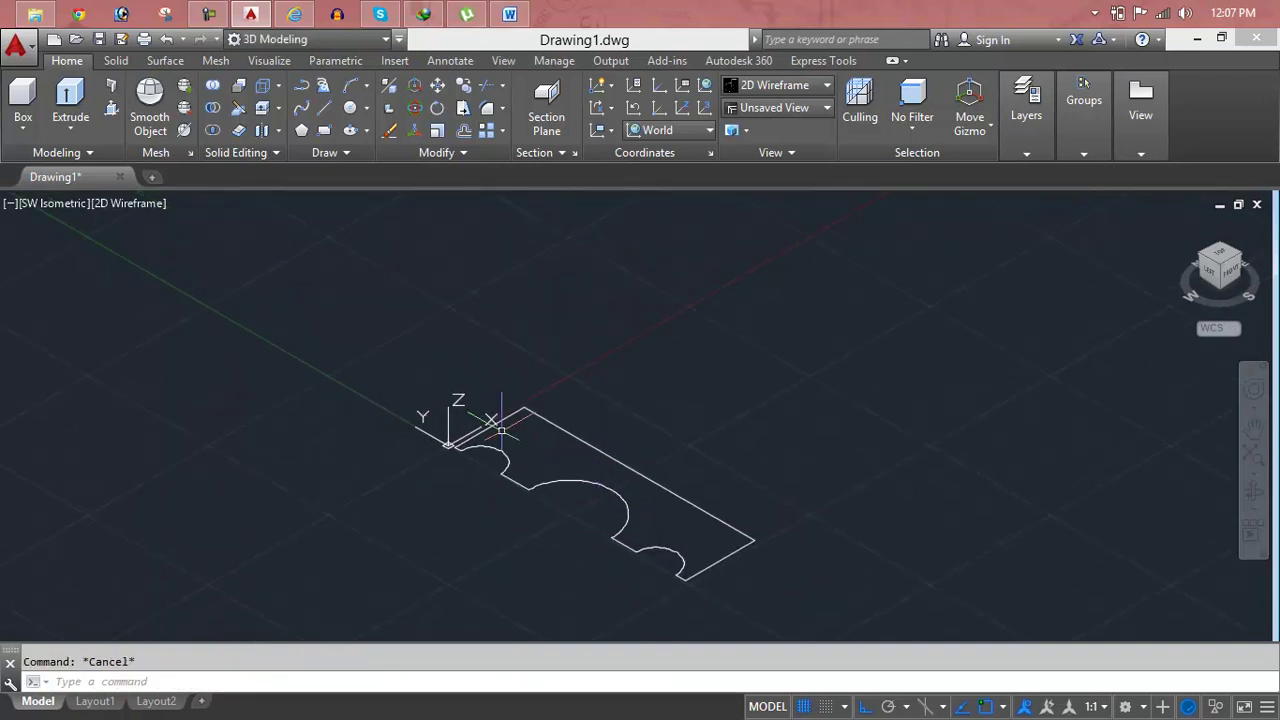
# Uncheck 'Display at UCS origin point' in the UCS icon settings and confirm.
pyautogui.write('uc')
pyautogui.press('Return')
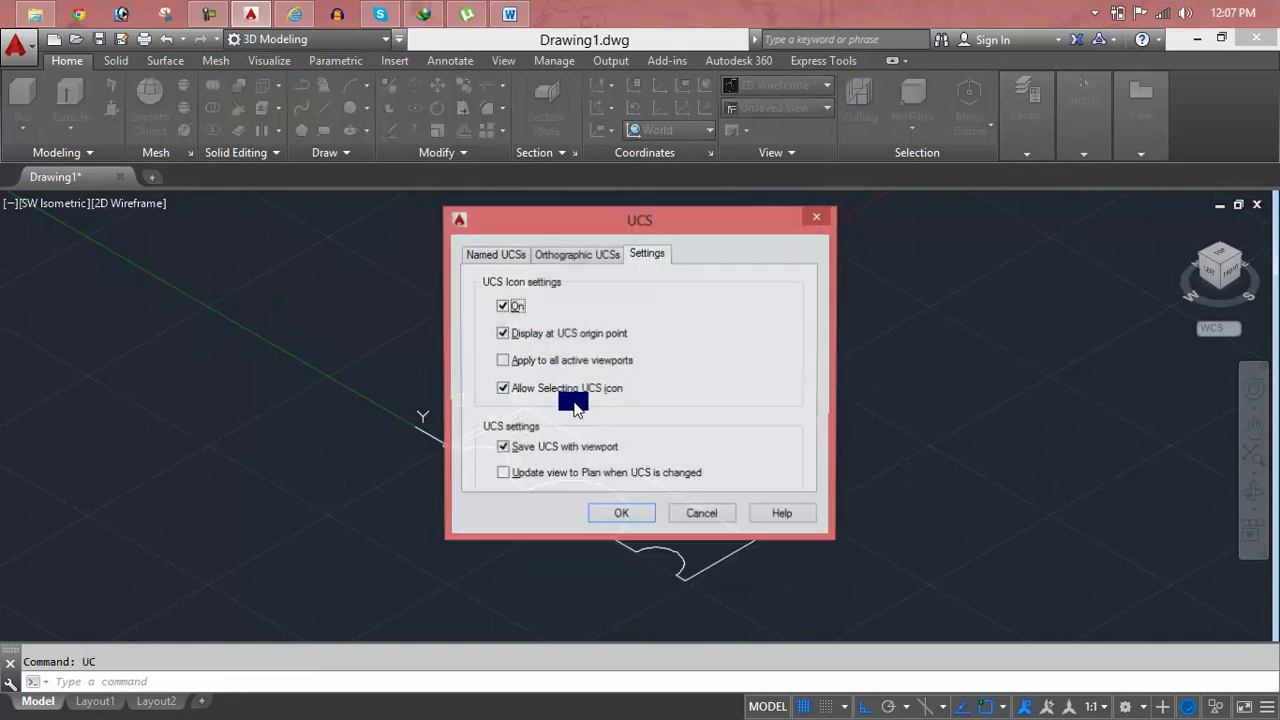
pyautogui.click(565, 340)
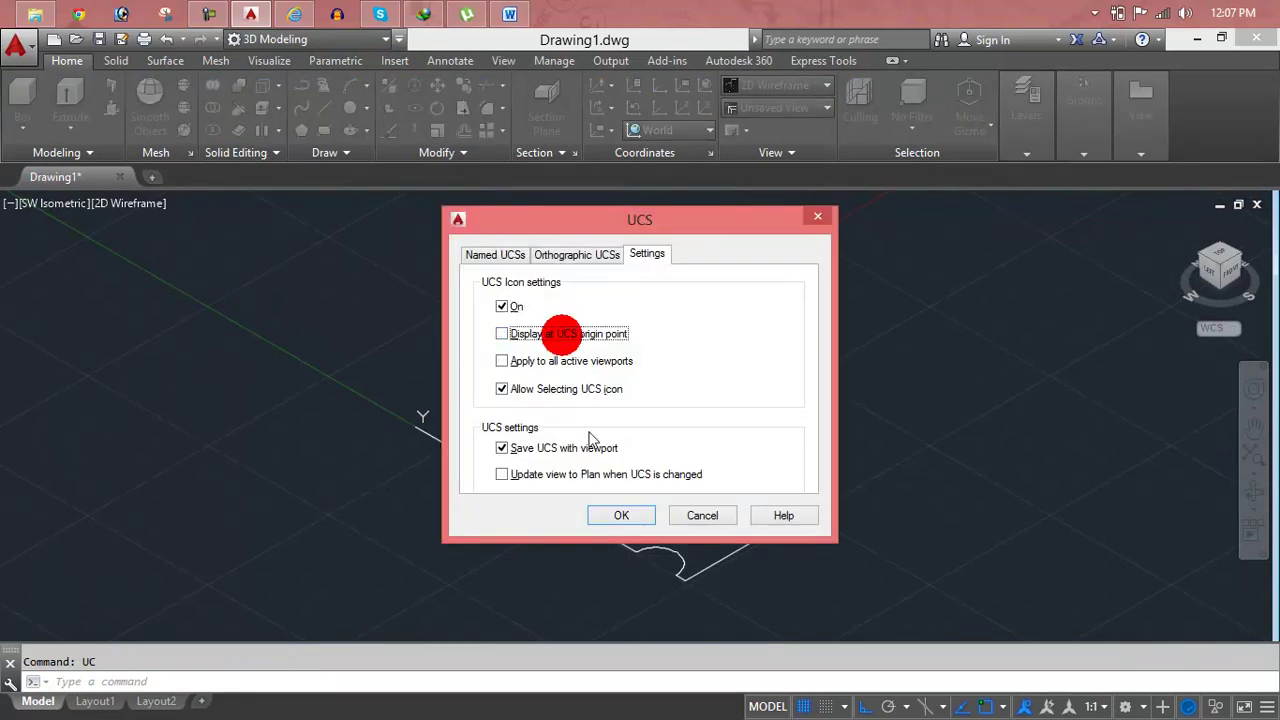
pyautogui.click(624, 514)
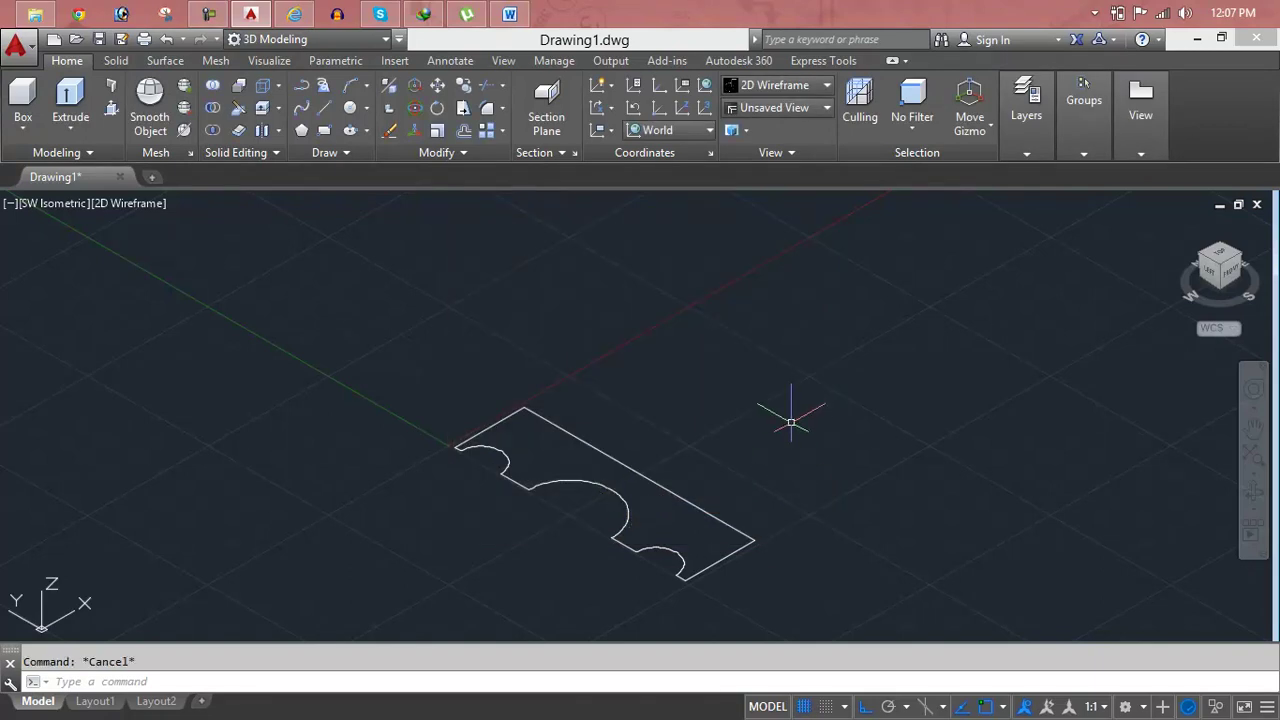
# Start Revolve from the Extrude dropdown and select every edge and arc of the notched outline.
pyautogui.click(85, 125)
pyautogui.click(96, 236)
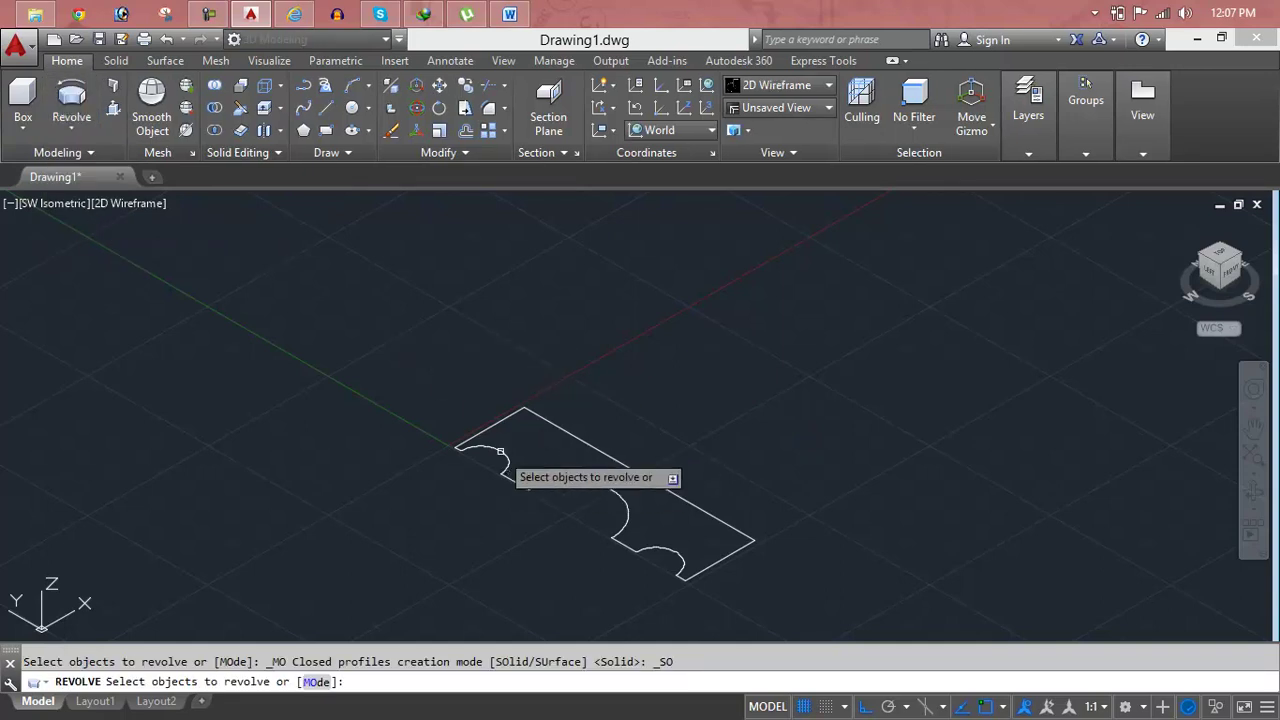
pyautogui.click(500, 456)
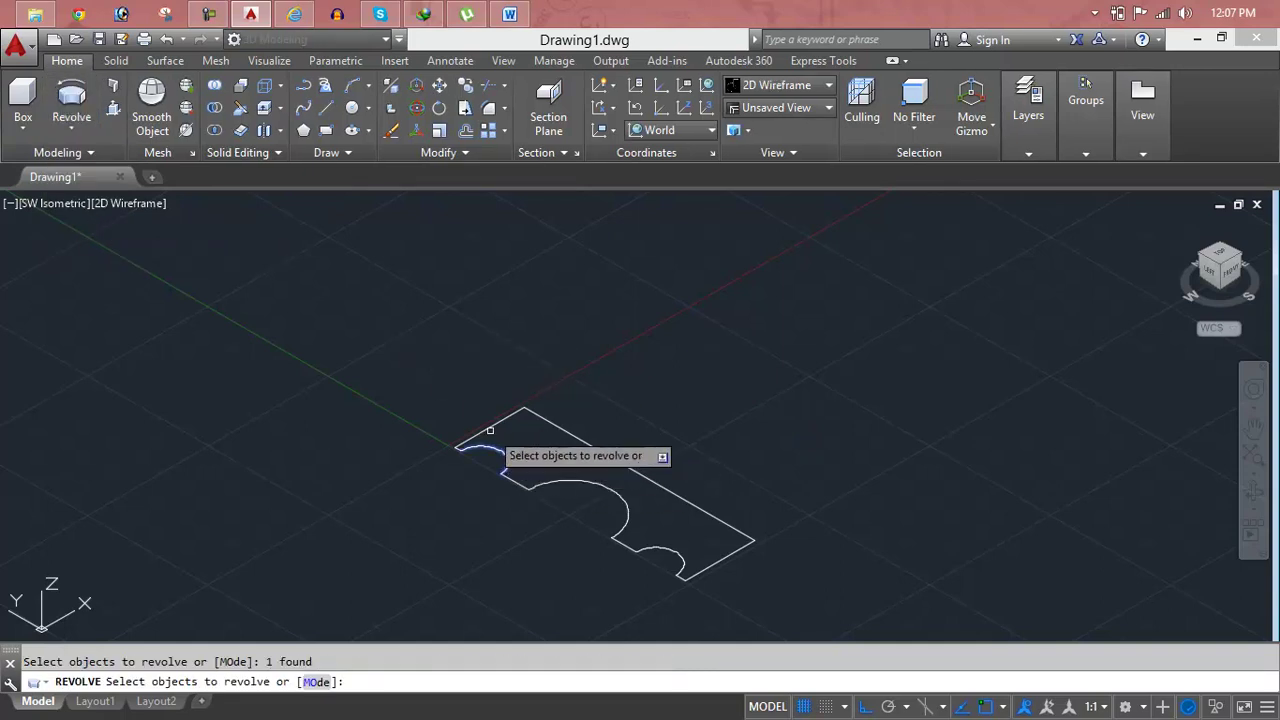
pyautogui.click(488, 428)
pyautogui.click(520, 483)
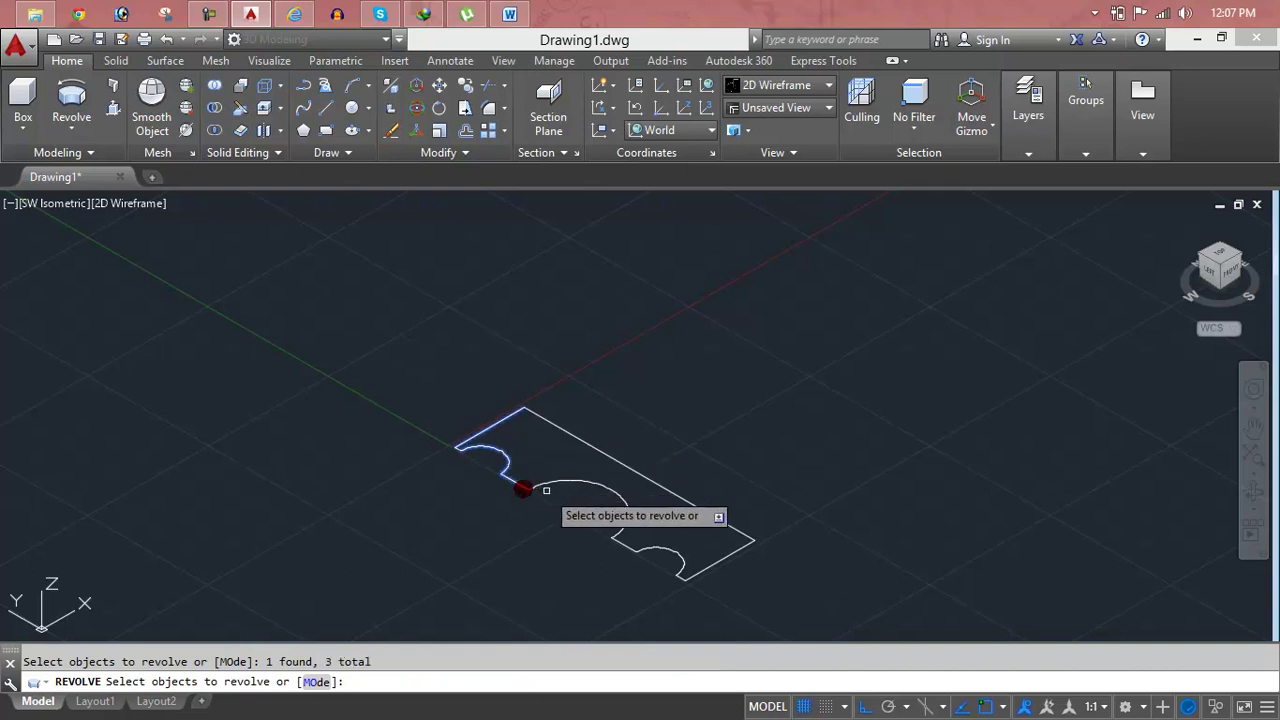
pyautogui.click(622, 522)
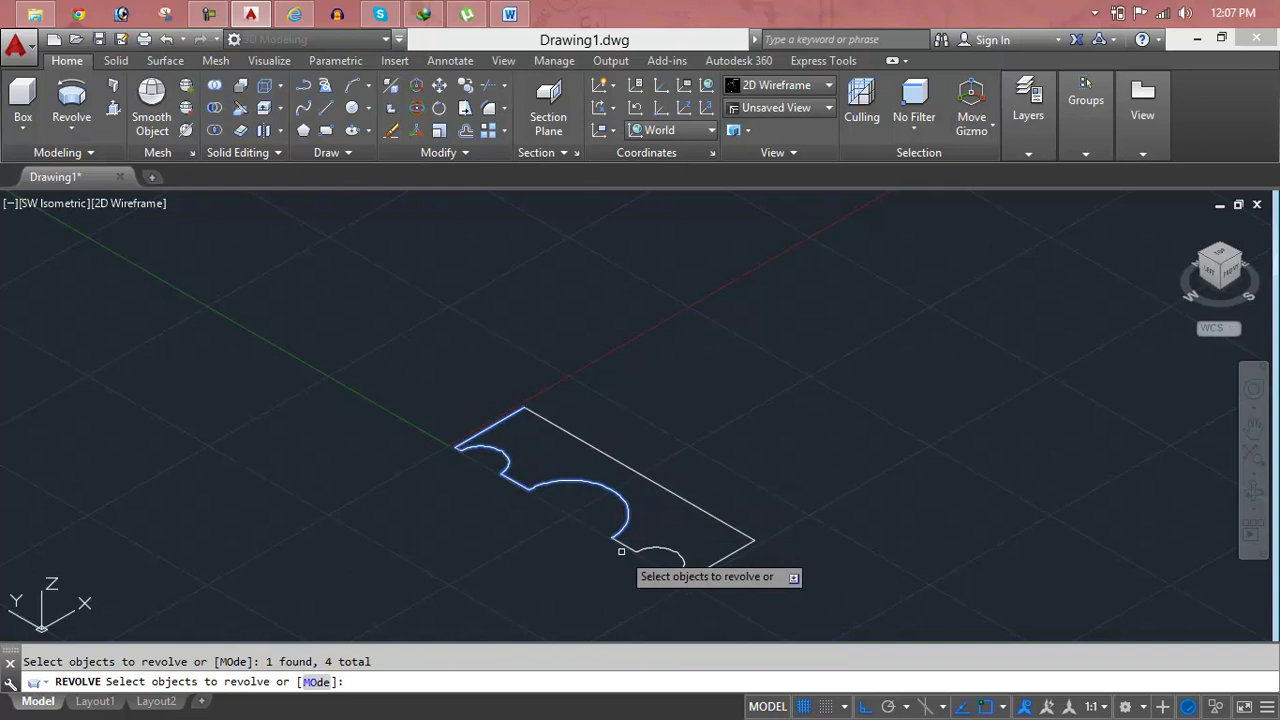
pyautogui.click(636, 546)
pyautogui.click(646, 546)
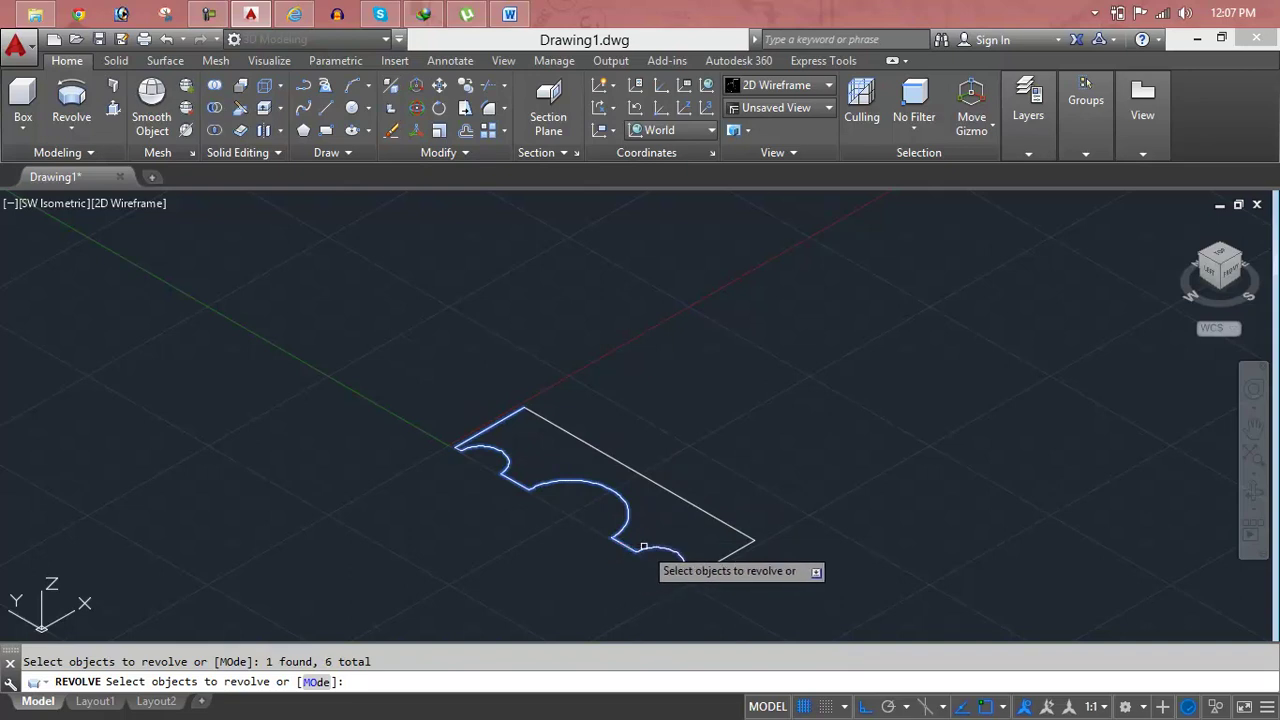
pyautogui.click(690, 577)
pyautogui.click(691, 577)
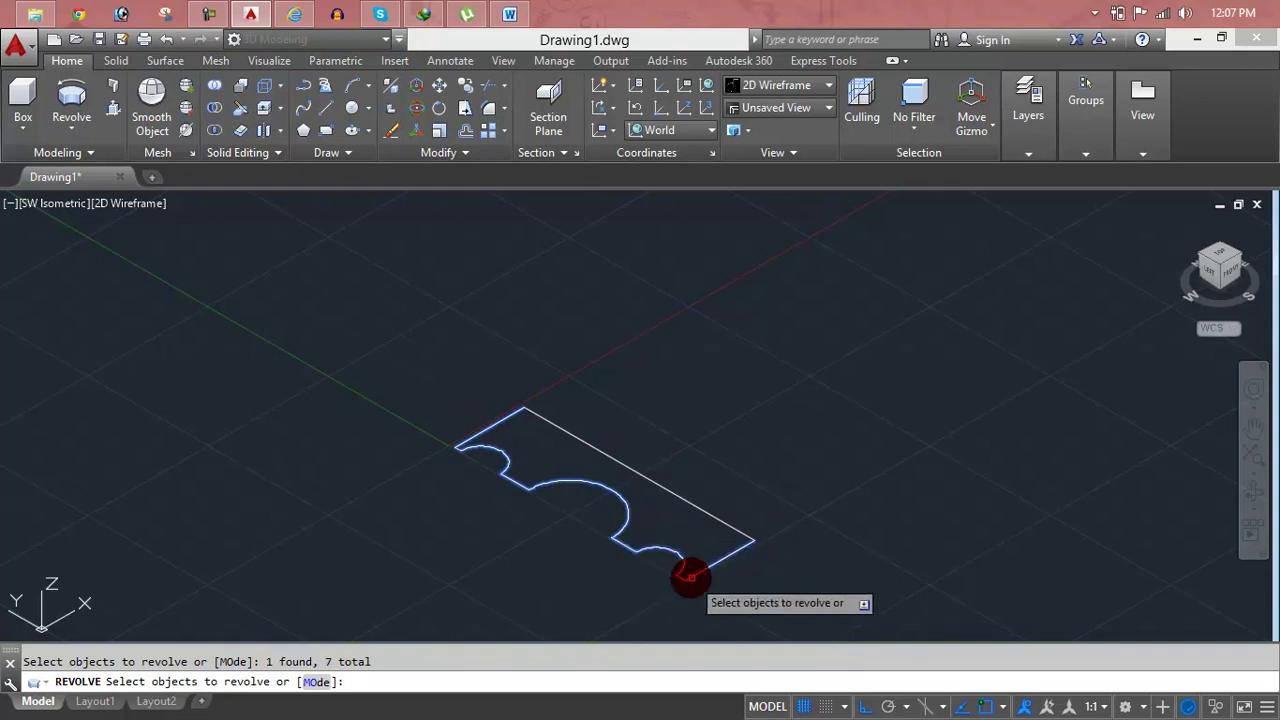
pyautogui.scroll(3, 690, 577)
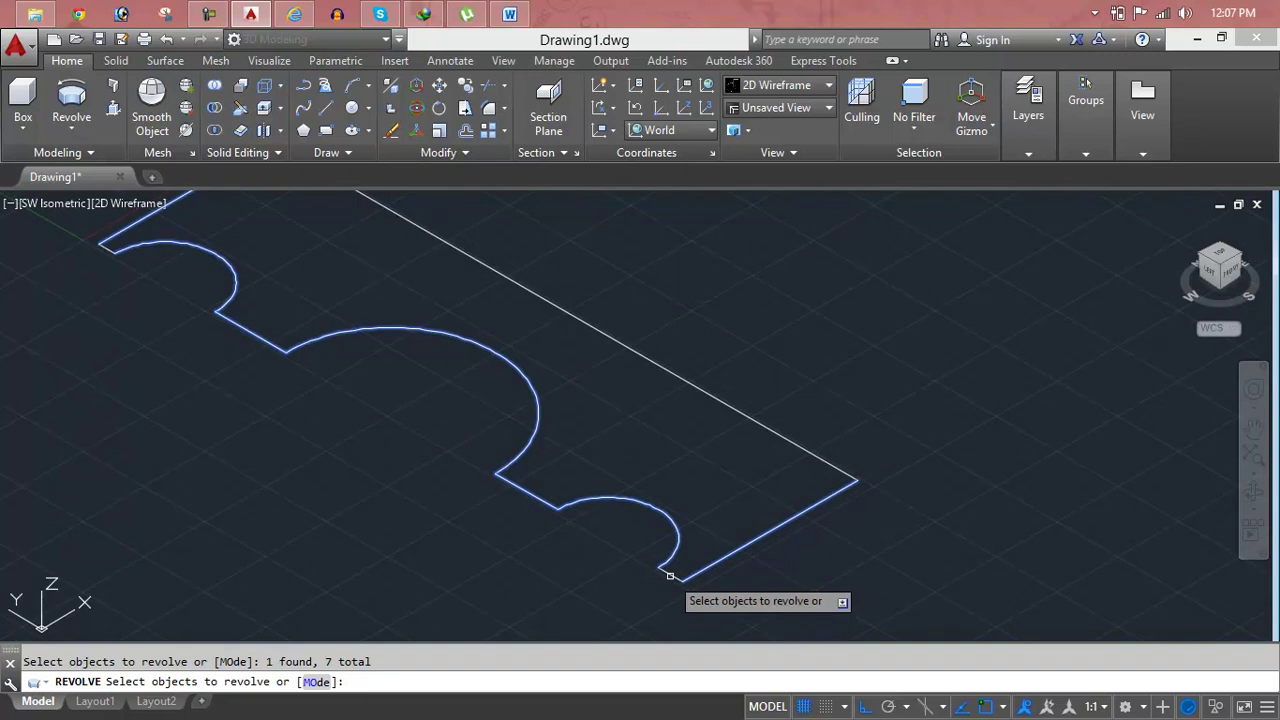
pyautogui.click(111, 247)
pyautogui.scroll(-2, 315, 510)
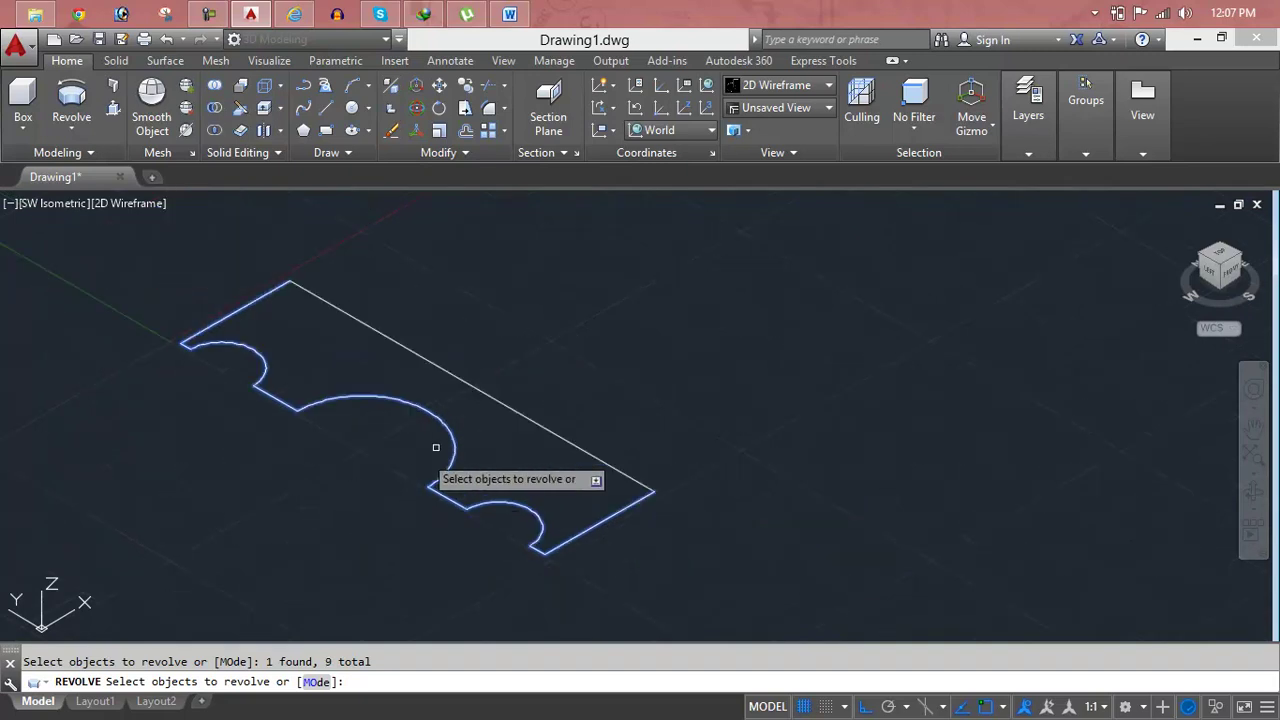
pyautogui.press('Return')
# Set the revolution axis along the straight top edge and accept the default angle.
pyautogui.click(572, 373)
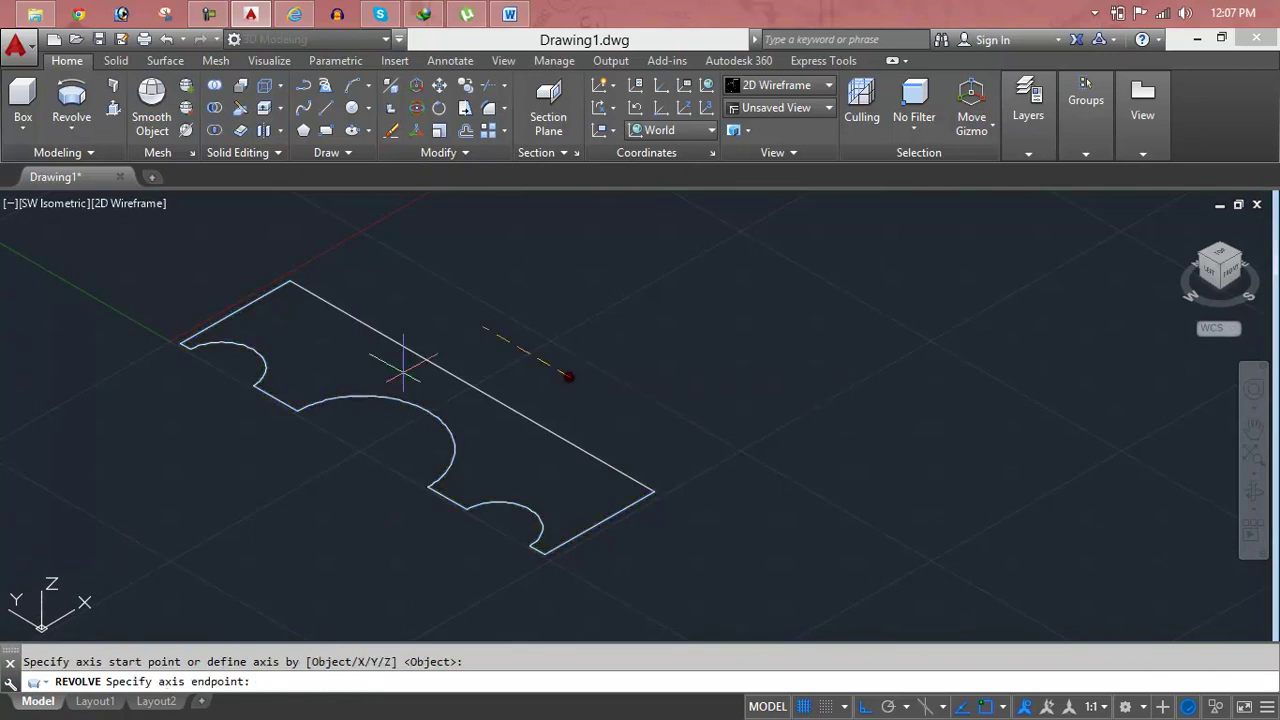
pyautogui.click(289, 283)
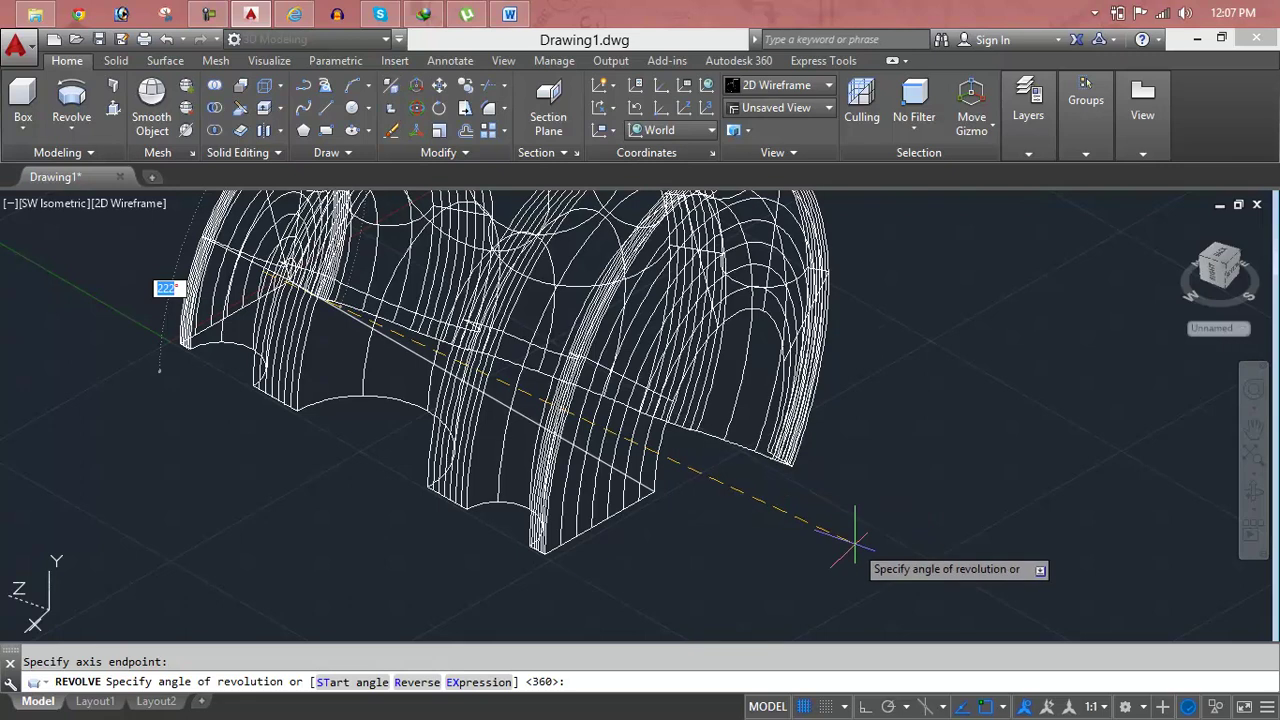
pyautogui.press('Return')
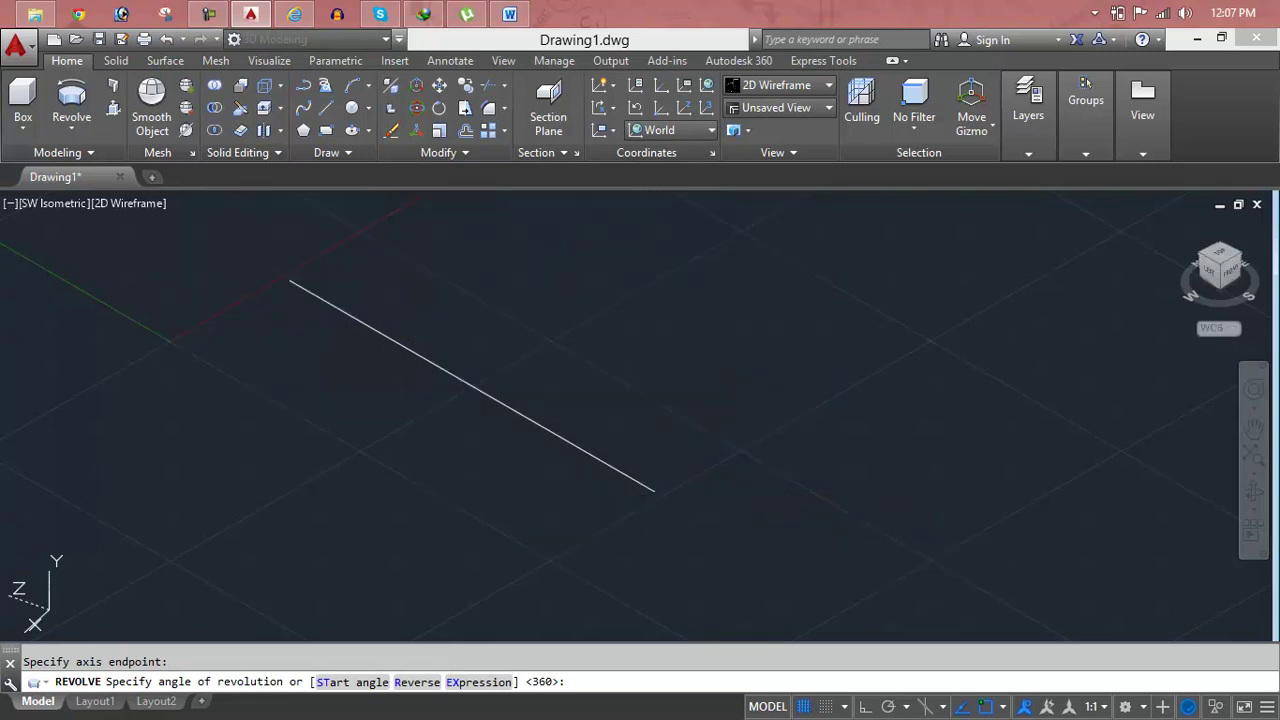
pyautogui.press('Return')
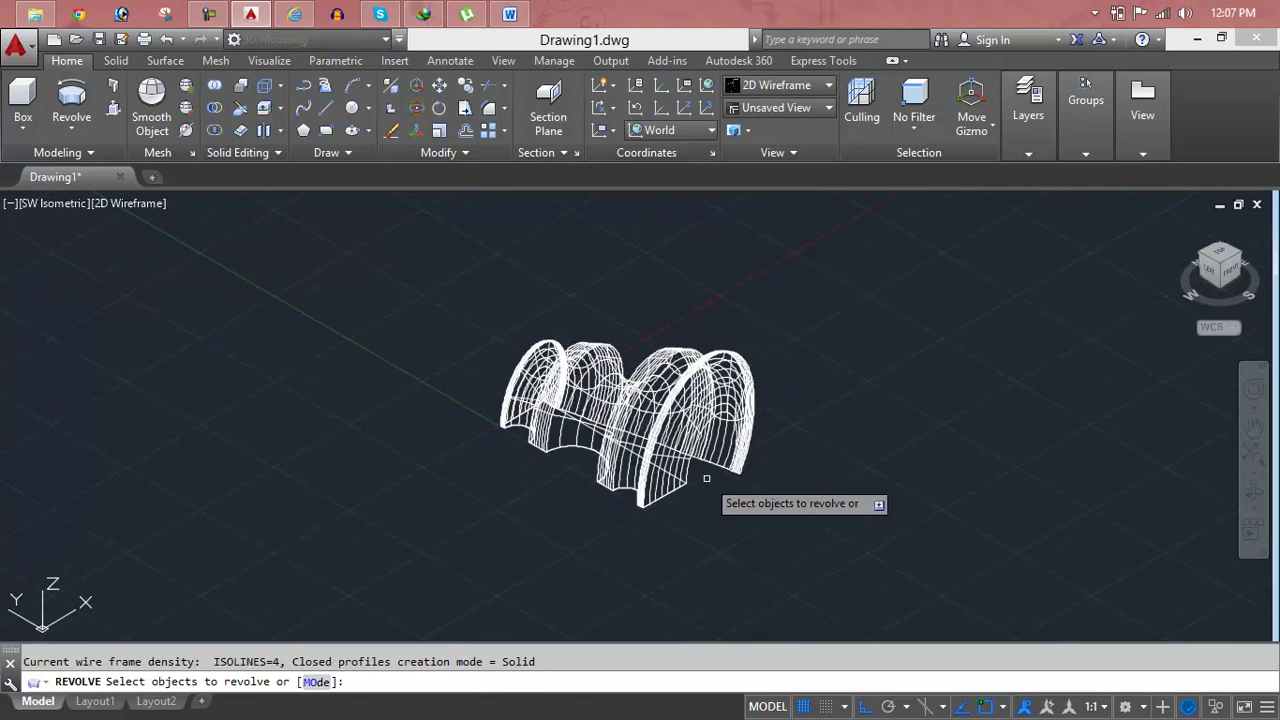
# Shade the revolved solid with SHADE to inspect it, then undo twice toward the flat profile.
pyautogui.press('Escape')
pyautogui.write('SHADE')
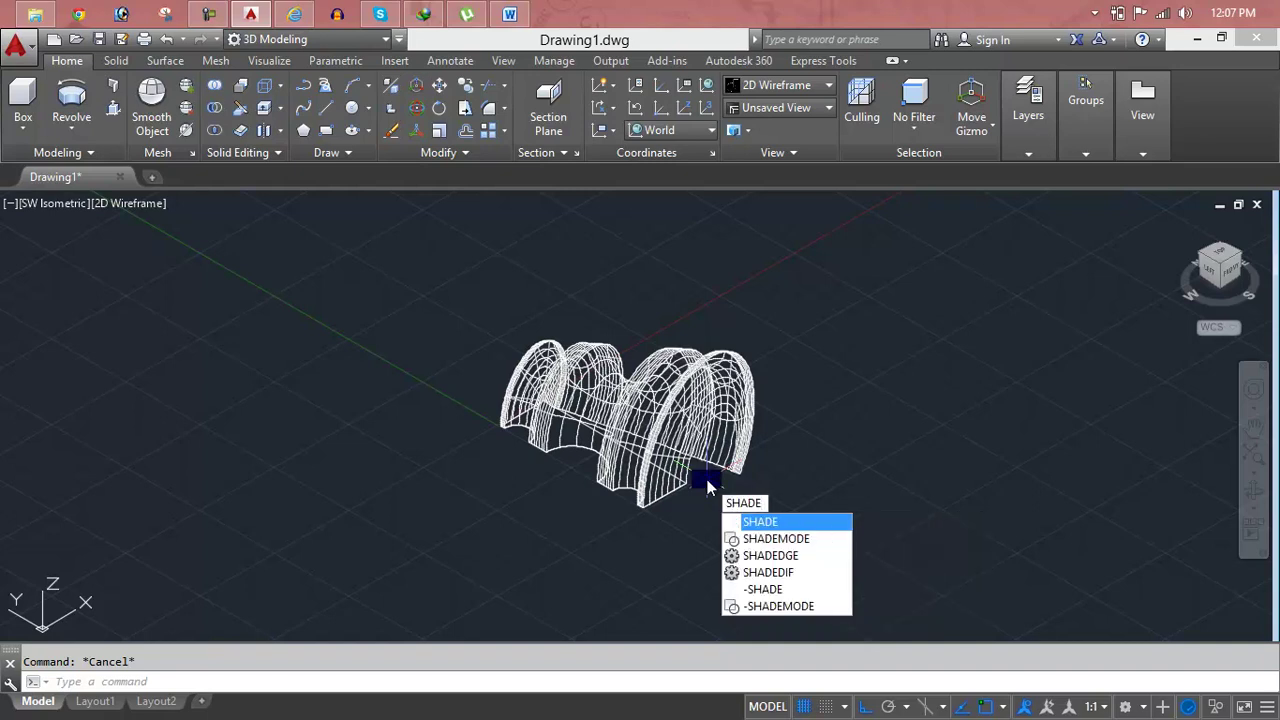
pyautogui.press('Return')
pyautogui.scroll(-2, 706, 480)
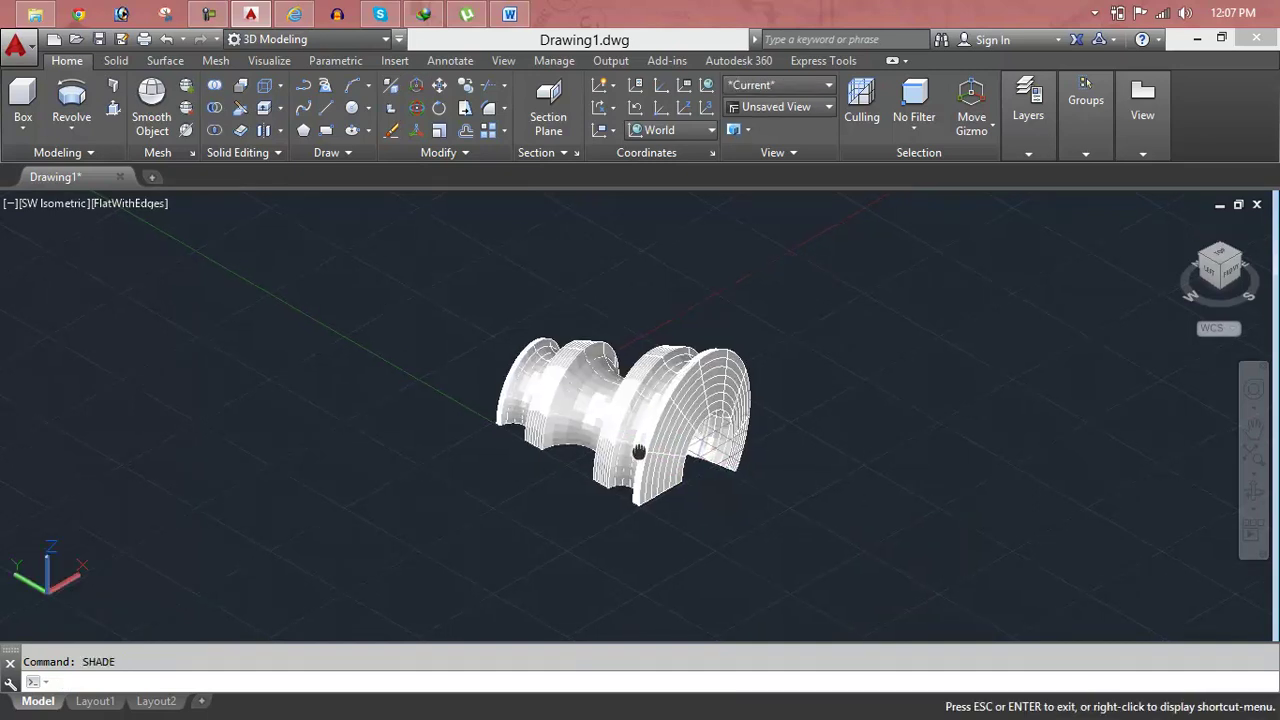
pyautogui.keyDown('shift'); pyautogui.moveTo(614, 462); pyautogui.dragTo(592, 421, button='middle'); pyautogui.keyUp('shift')
pyautogui.scroll(5, 592, 421)
pyautogui.scroll(1, 592, 421)
pyautogui.scroll(-2, 592, 421)
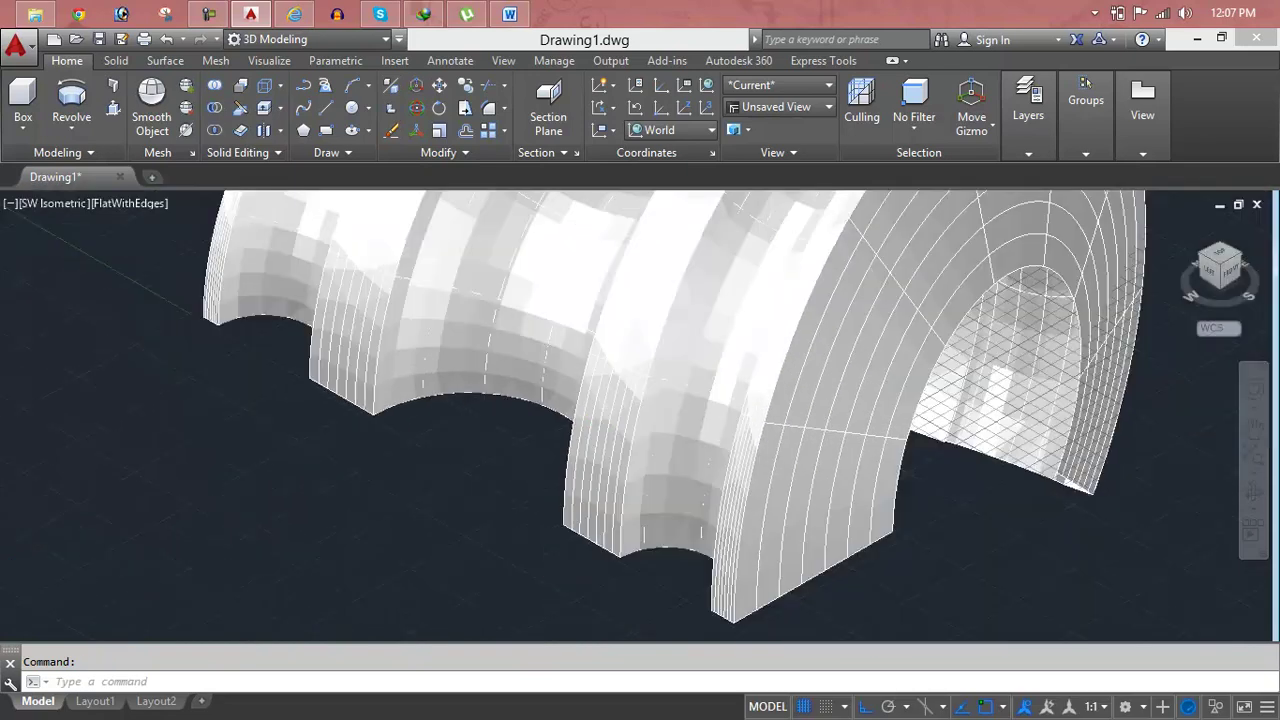
pyautogui.scroll(-3, 594, 418)
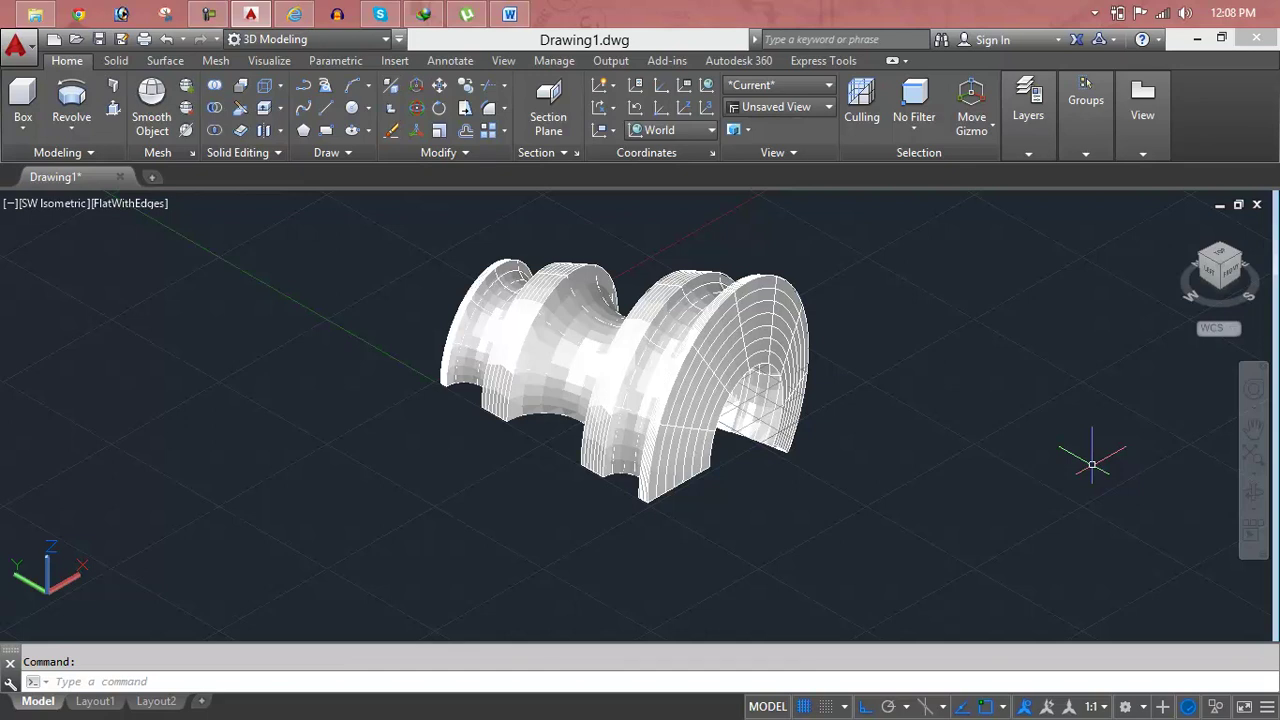
pyautogui.hotkey('ctrl', 'z')
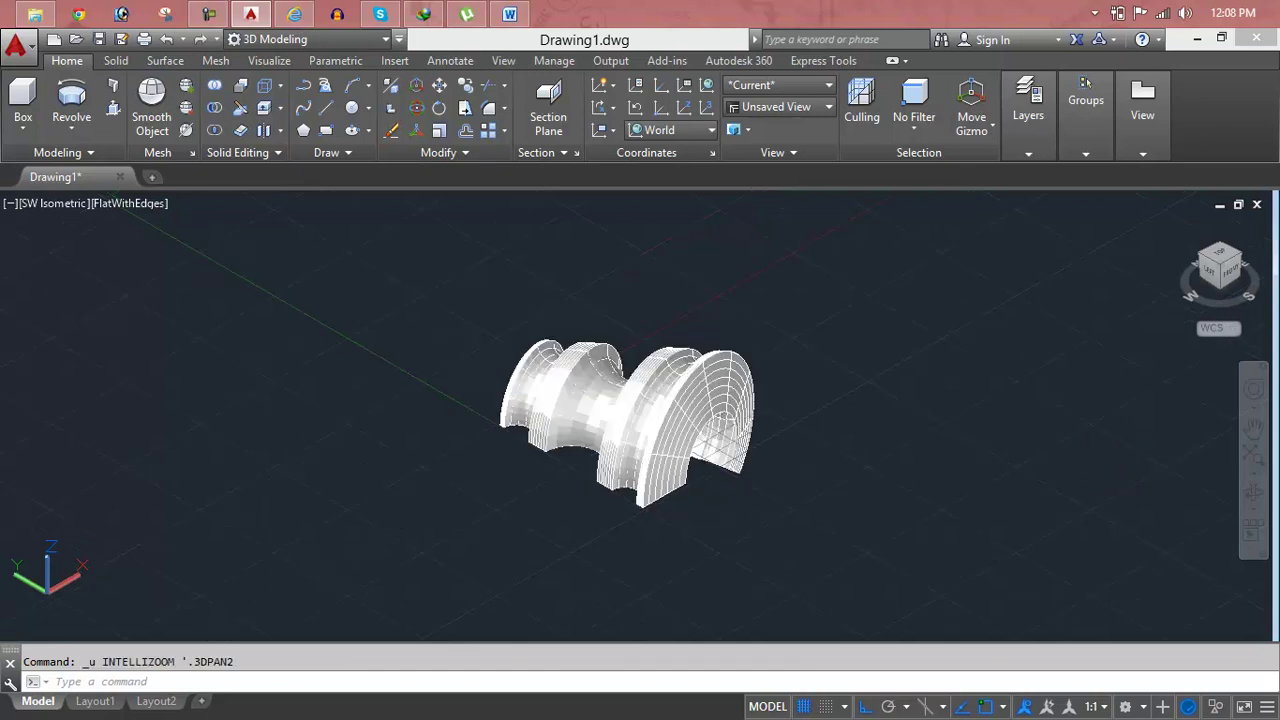
pyautogui.hotkey('ctrl', 'z')
pyautogui.hotkey('ctrl', 'z')
pyautogui.hotkey('ctrl', 'z')
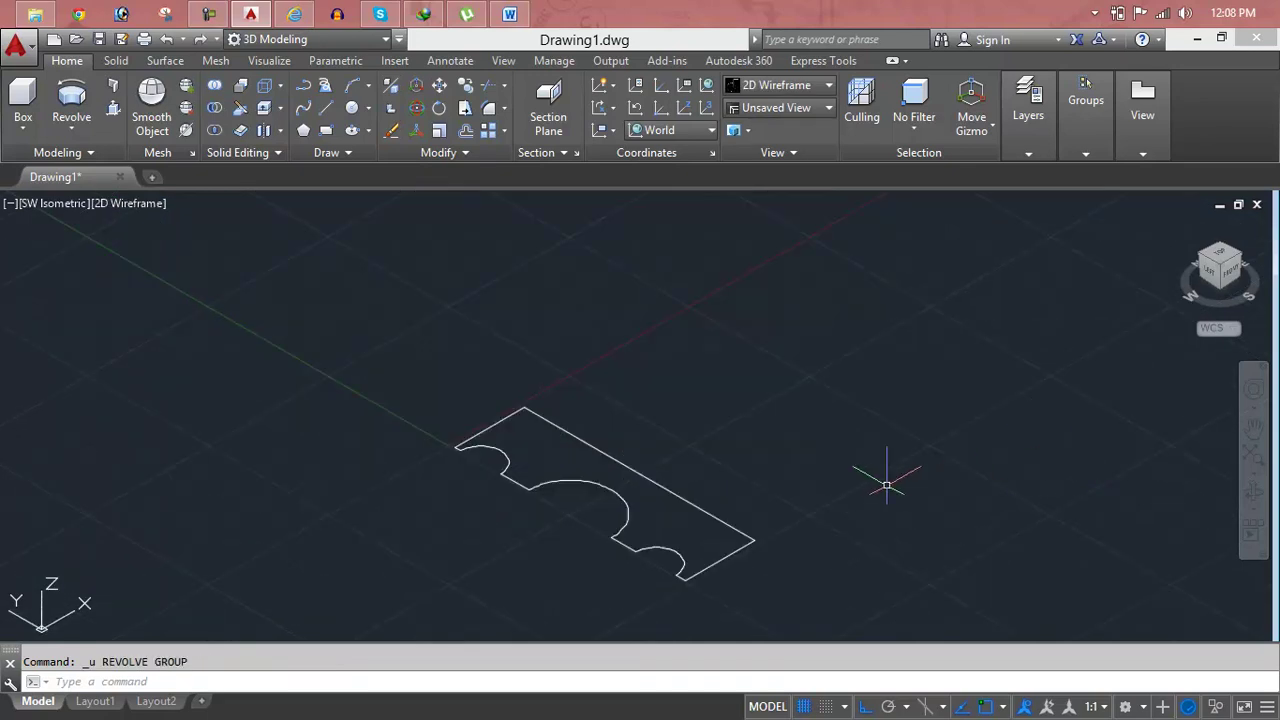
pyautogui.press('Escape')
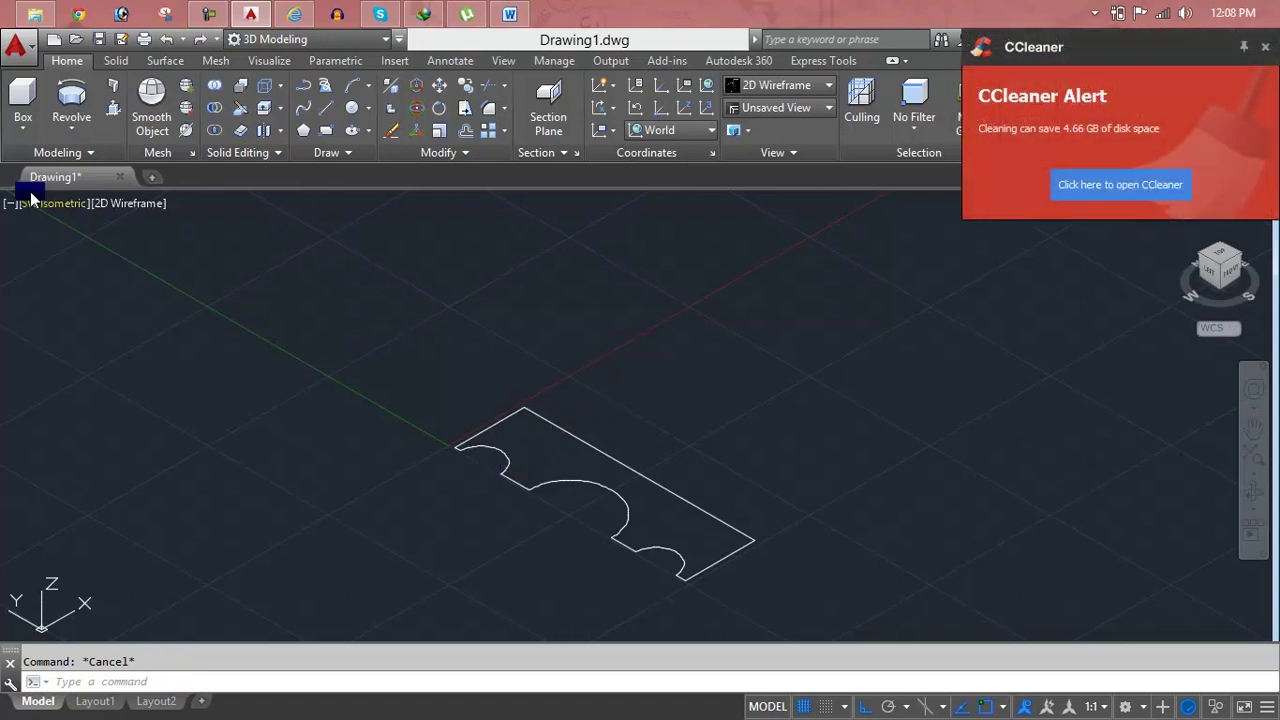
pyautogui.click(66, 130)
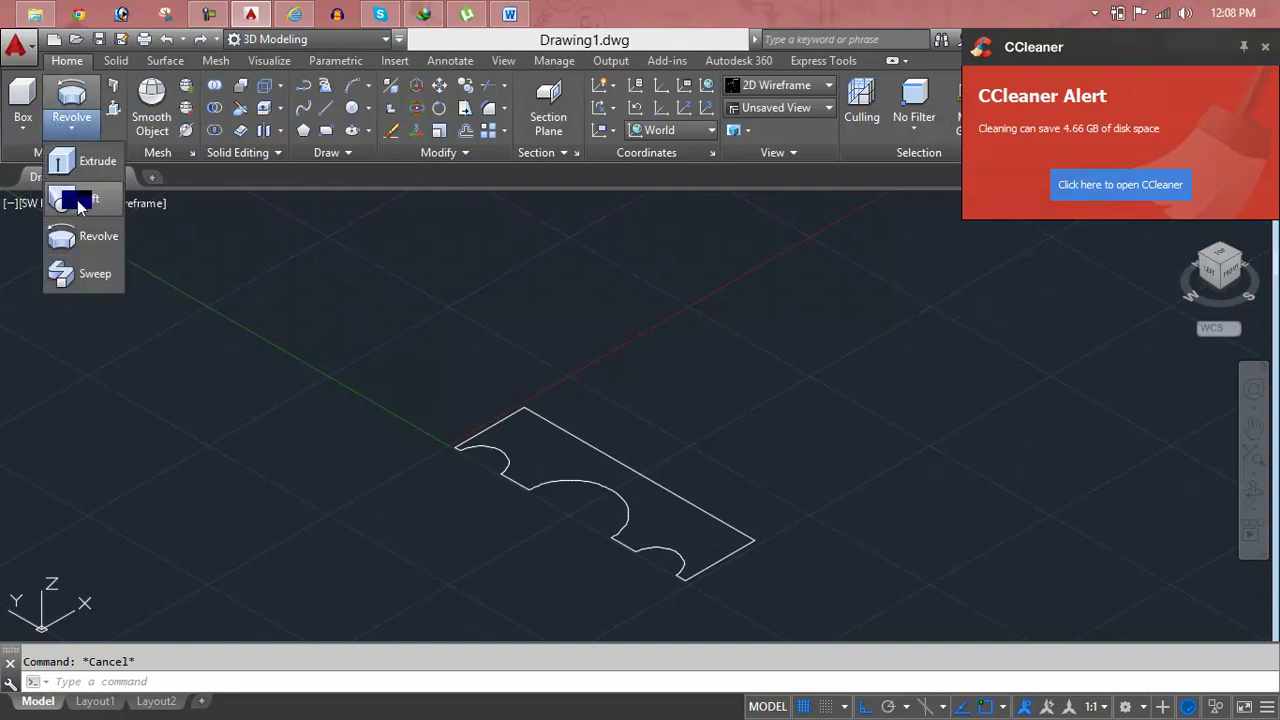
pyautogui.click(82, 236)
pyautogui.click(429, 354)
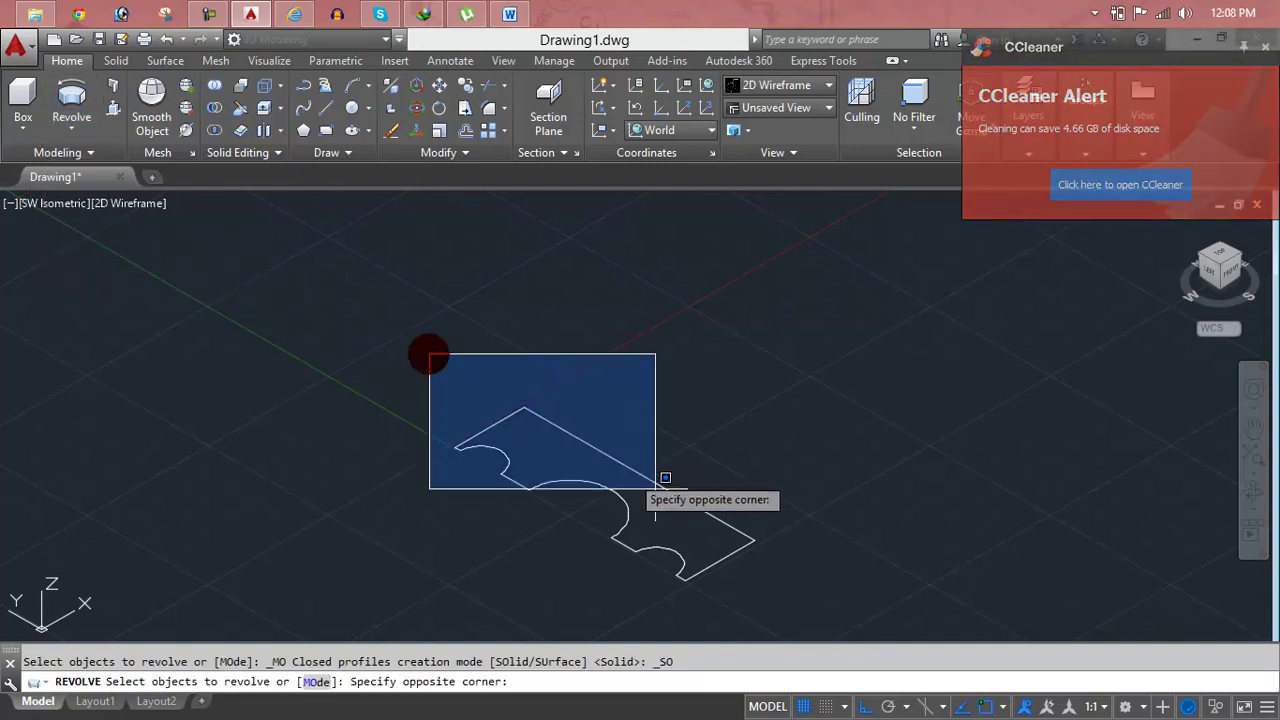
pyautogui.click(829, 588)
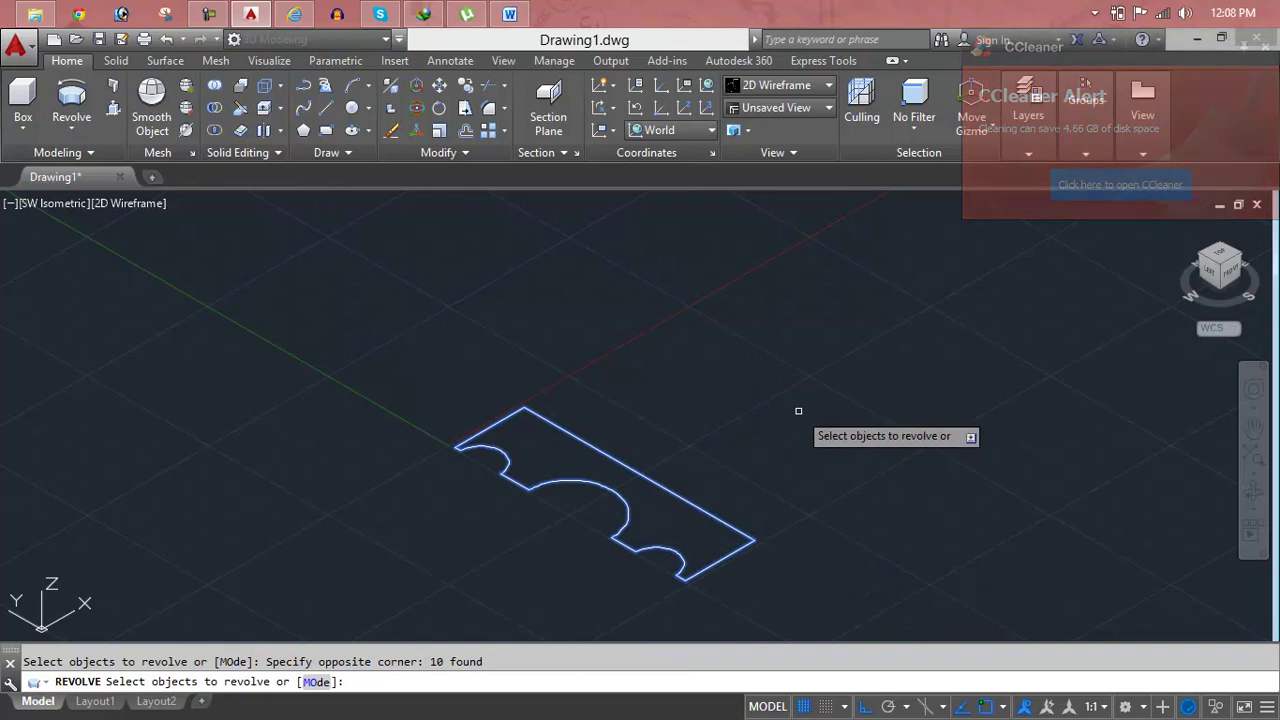
pyautogui.click(857, 480)
pyautogui.click(343, 556)
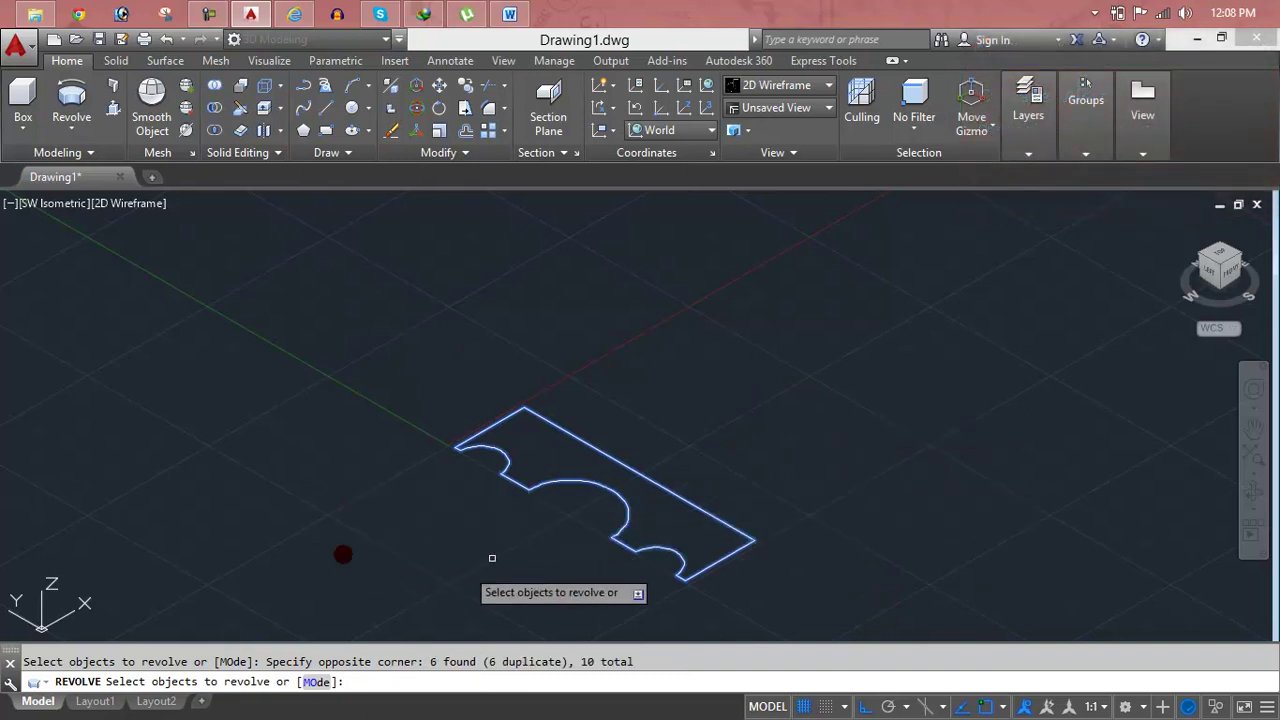
pyautogui.click(851, 577)
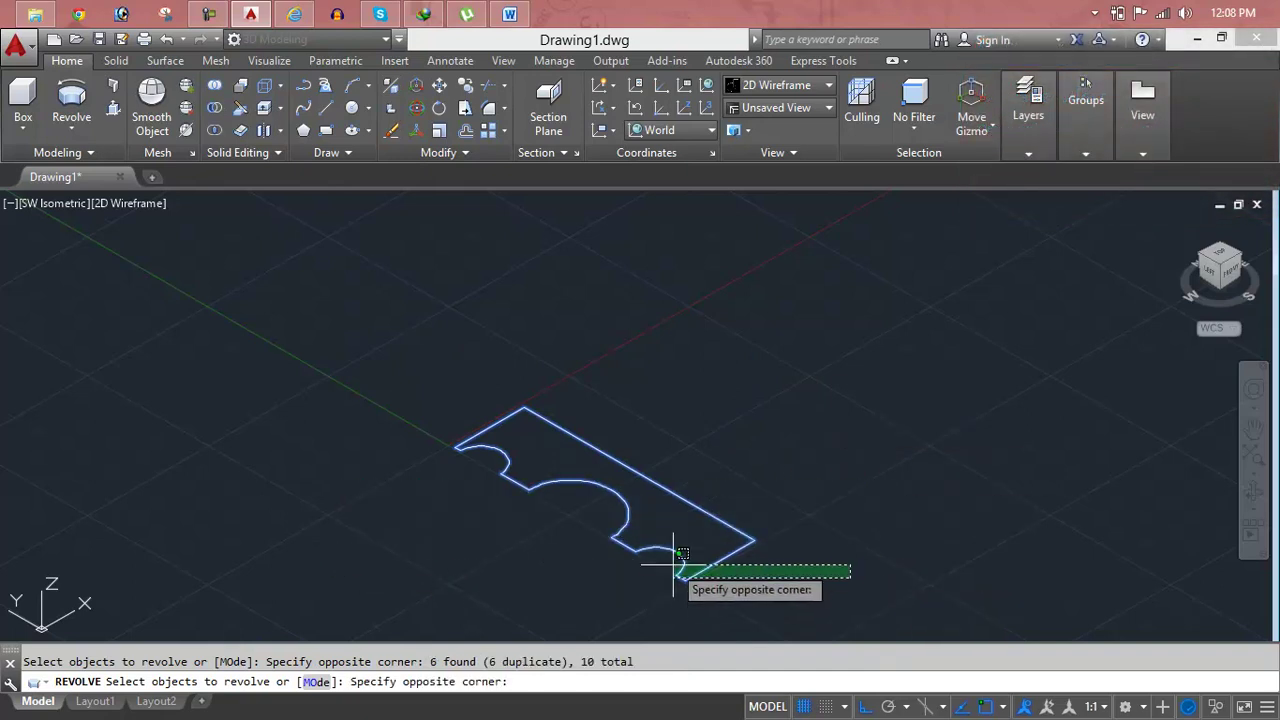
pyautogui.click(415, 365)
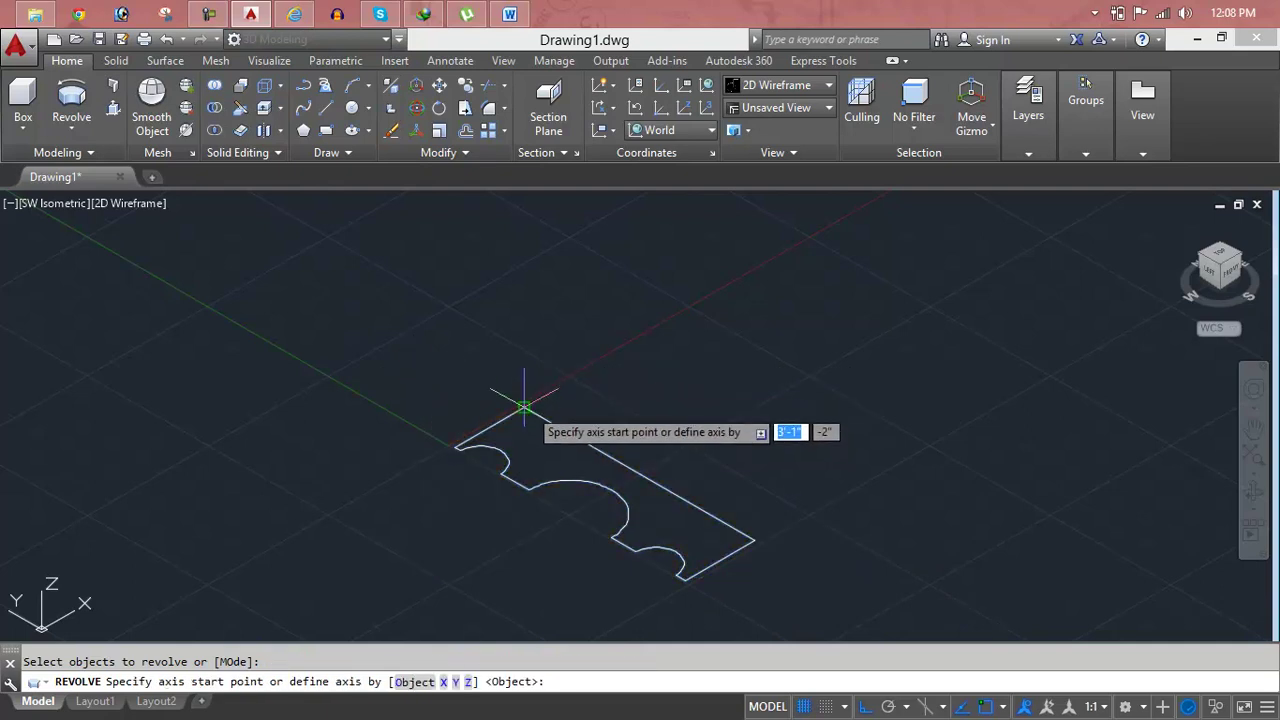
pyautogui.click(524, 408)
pyautogui.click(790, 560)
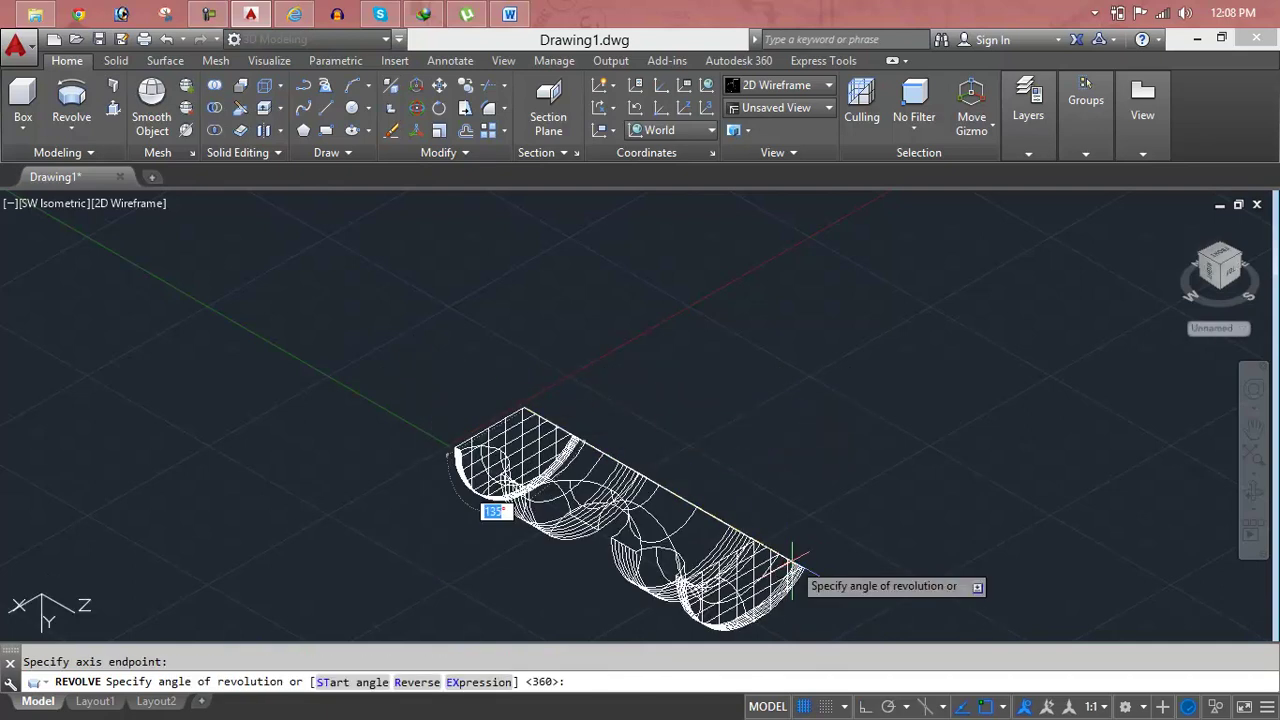
pyautogui.write('90')
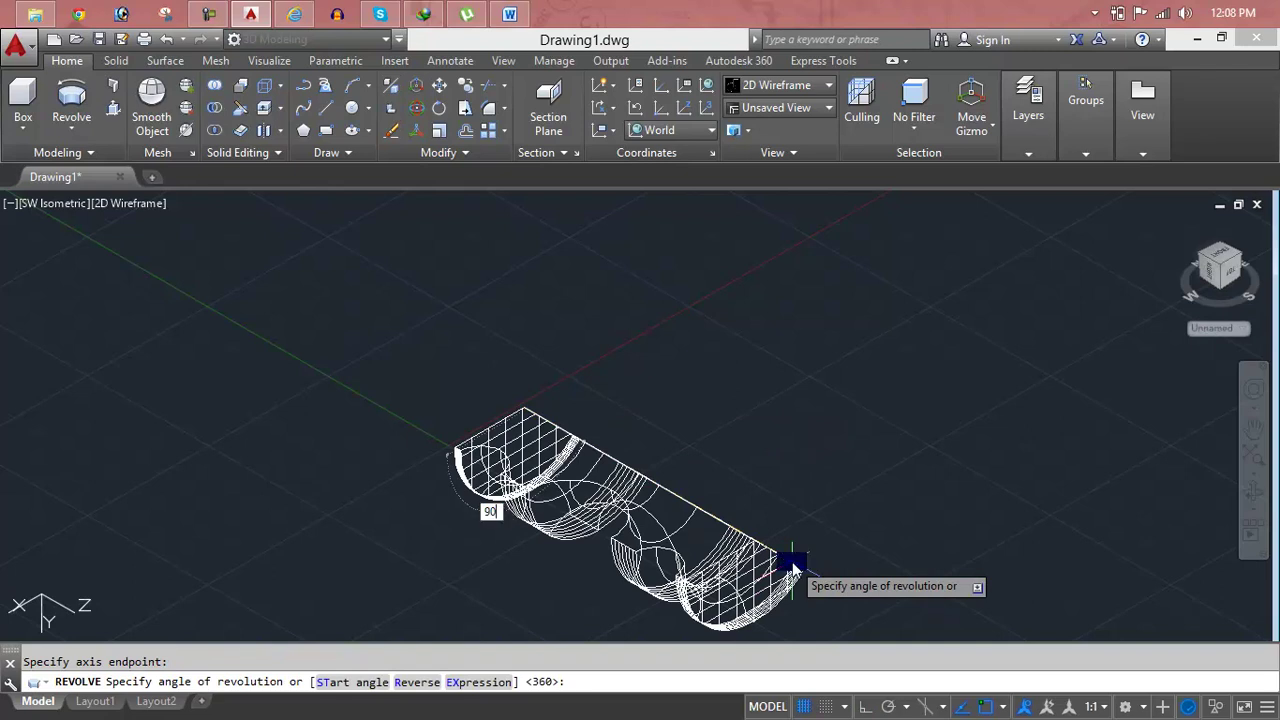
pyautogui.press('Return')
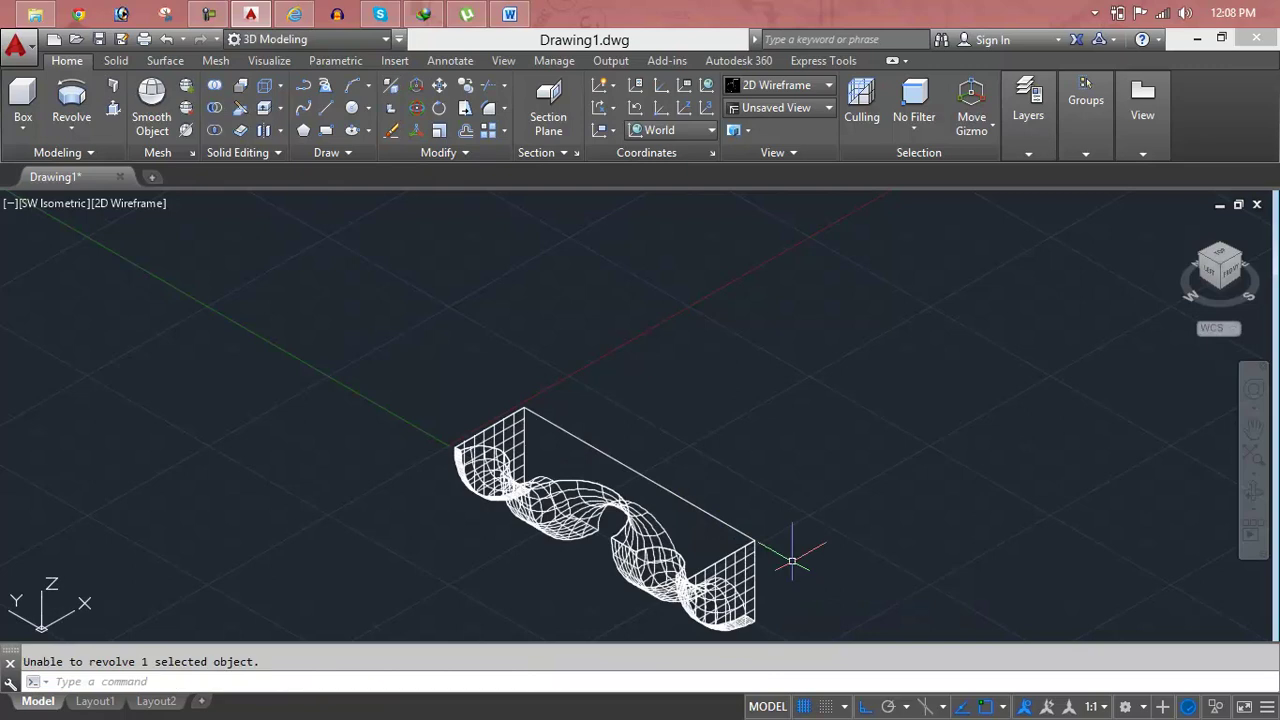
pyautogui.moveTo(726, 532); pyautogui.dragTo(553, 437, button='middle')
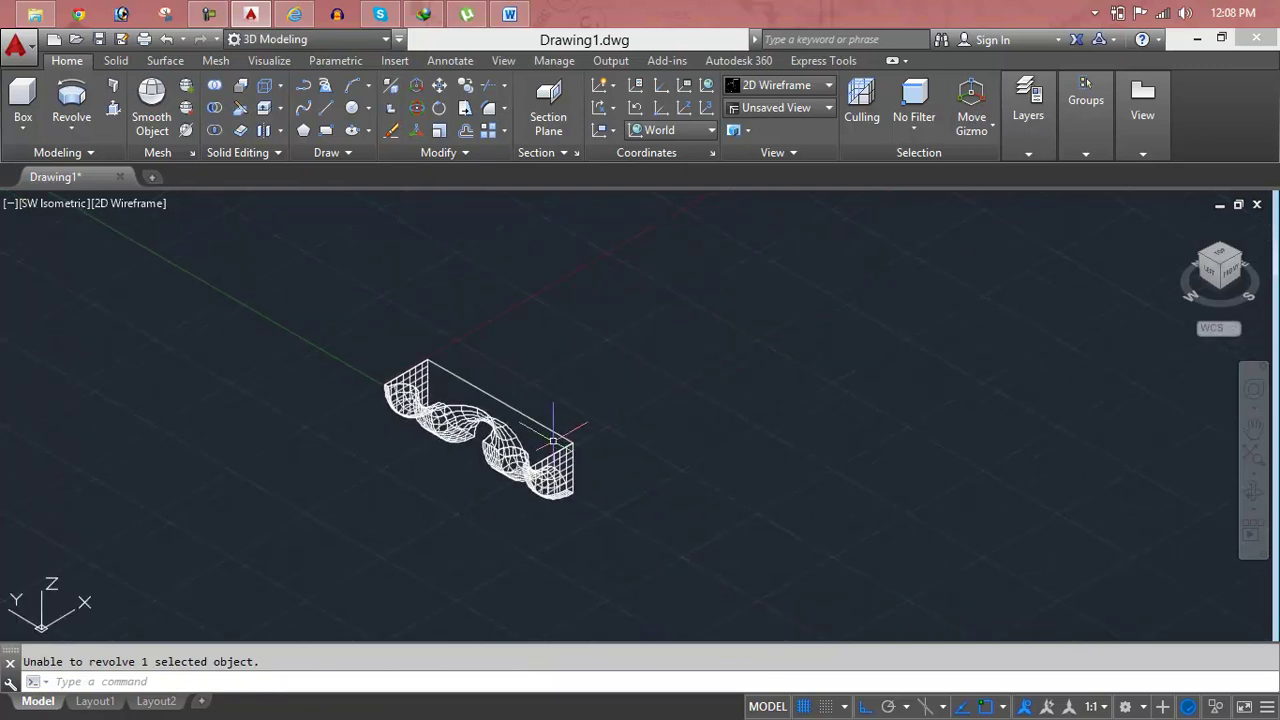
pyautogui.write('SHADE')
pyautogui.press('Return')
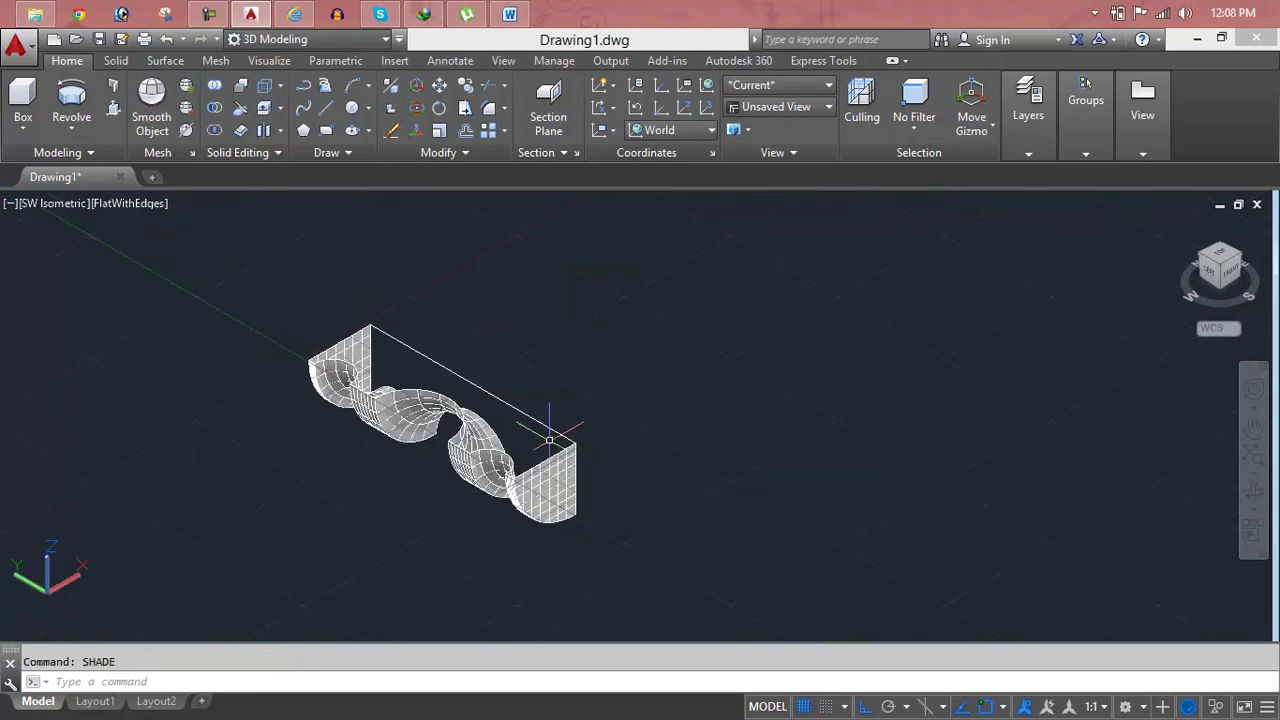
pyautogui.hotkey('ctrl', 'z')
pyautogui.hotkey('ctrl', 'z')
pyautogui.hotkey('ctrl', 'z')
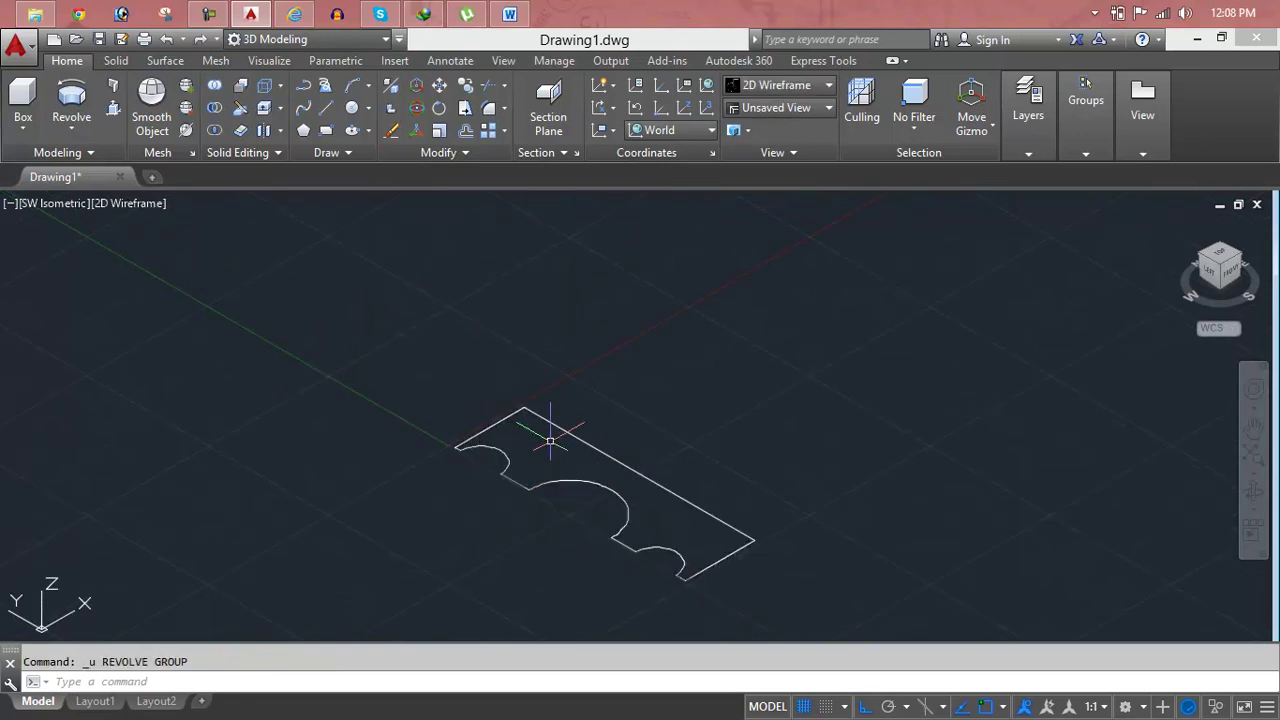
# Delete the profile's long top edge line.
pyautogui.click(570, 433)
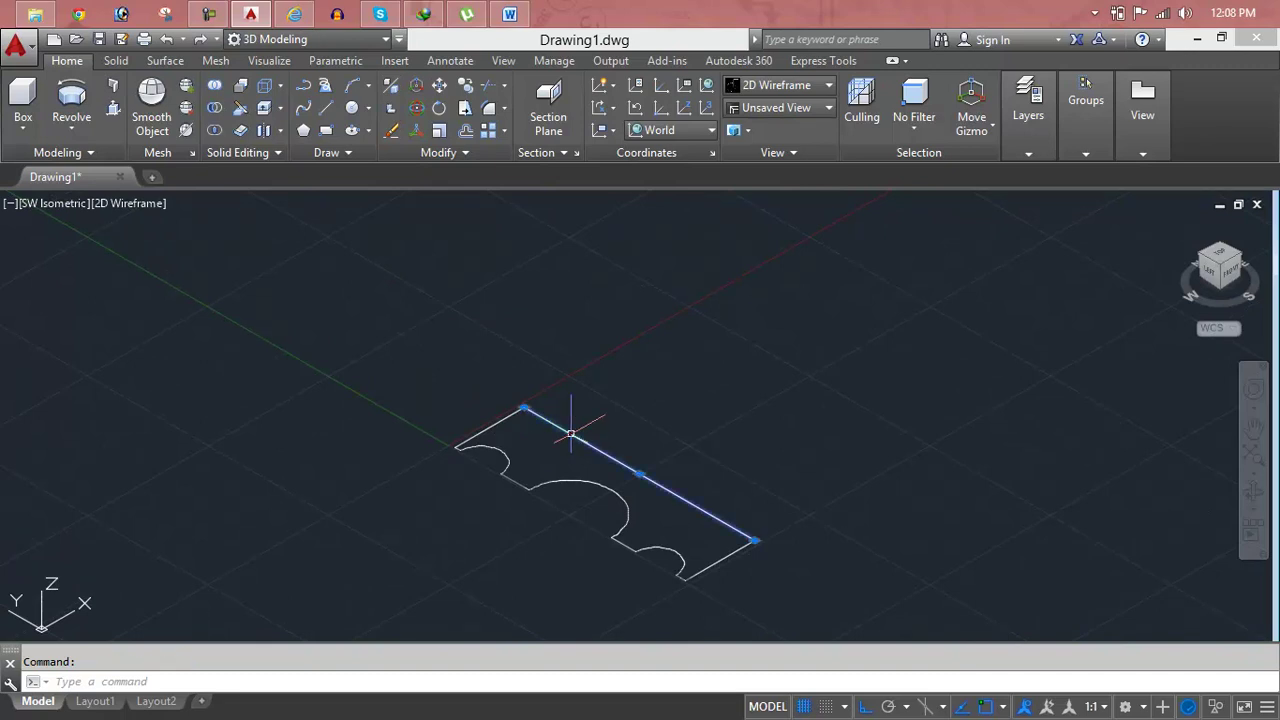
pyautogui.press('Delete')
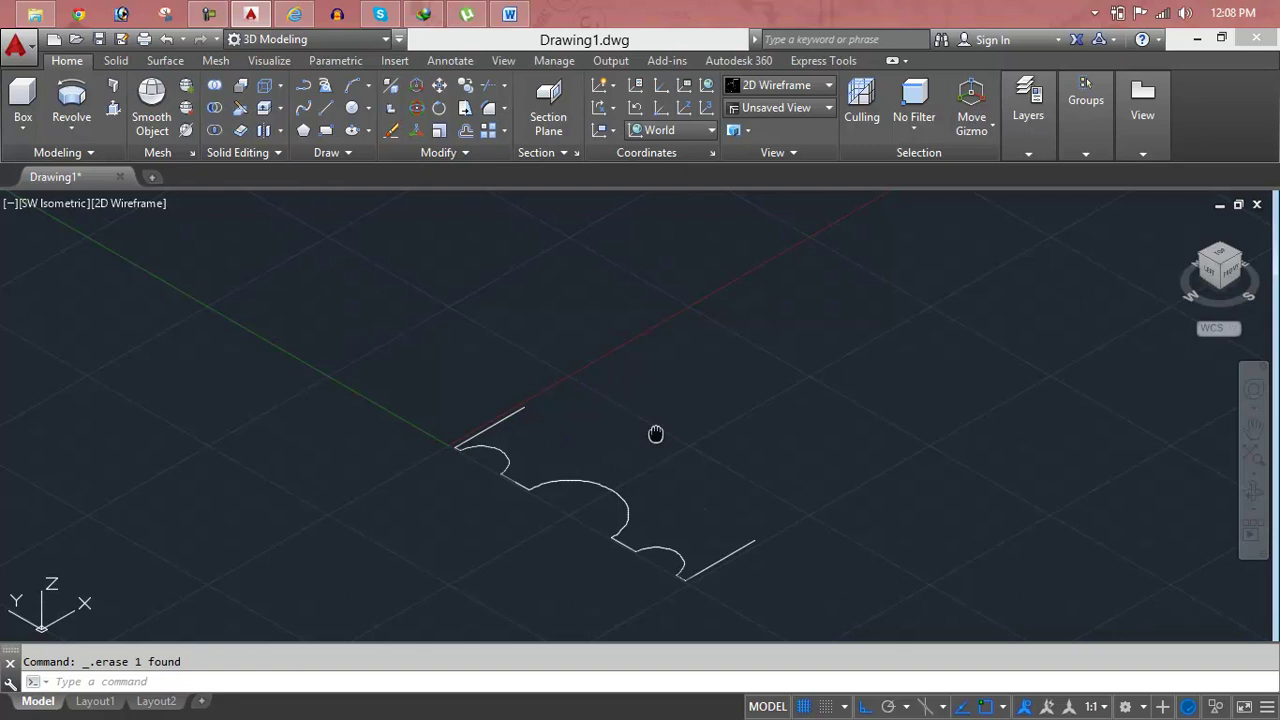
pyautogui.moveTo(658, 434); pyautogui.dragTo(650, 415, button='middle')
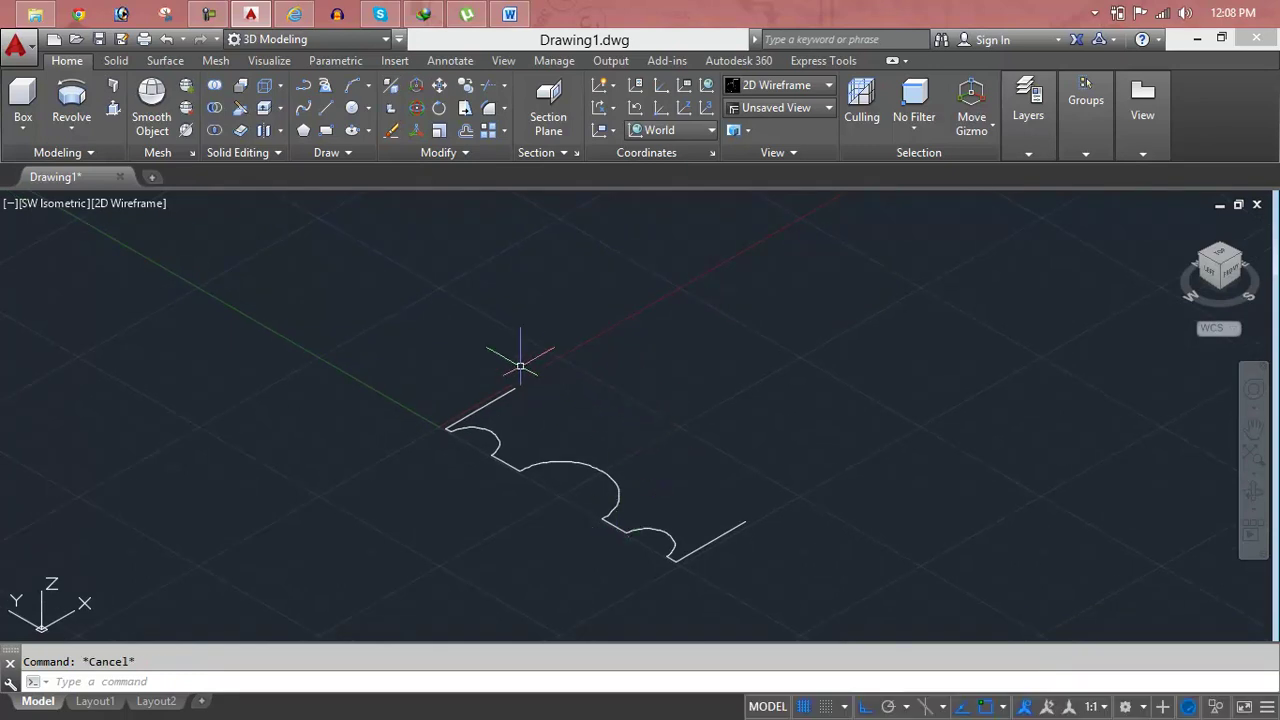
# Draw a new line from the top corner endpoint to the lower-right endpoint.
pyautogui.write('l')
pyautogui.press('Return')
pyautogui.click(498, 397)
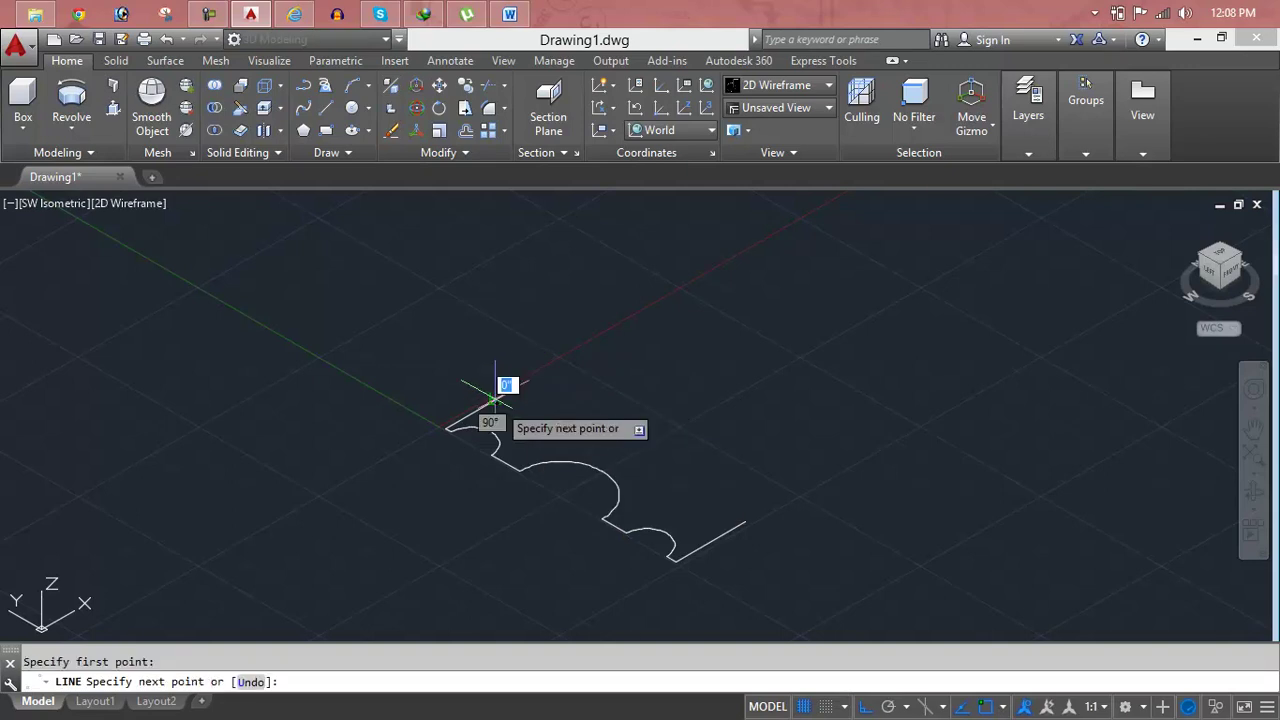
pyautogui.click(709, 540)
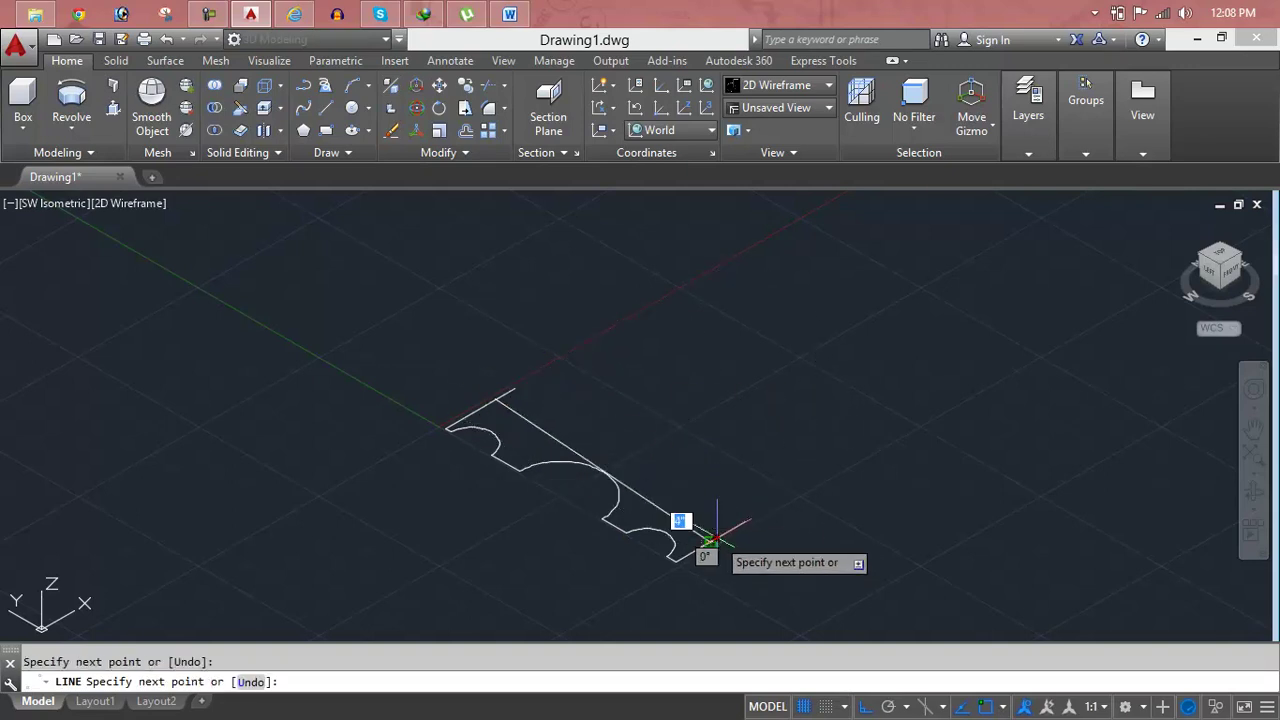
pyautogui.press('Escape')
pyautogui.press('Escape')
pyautogui.click(706, 538)
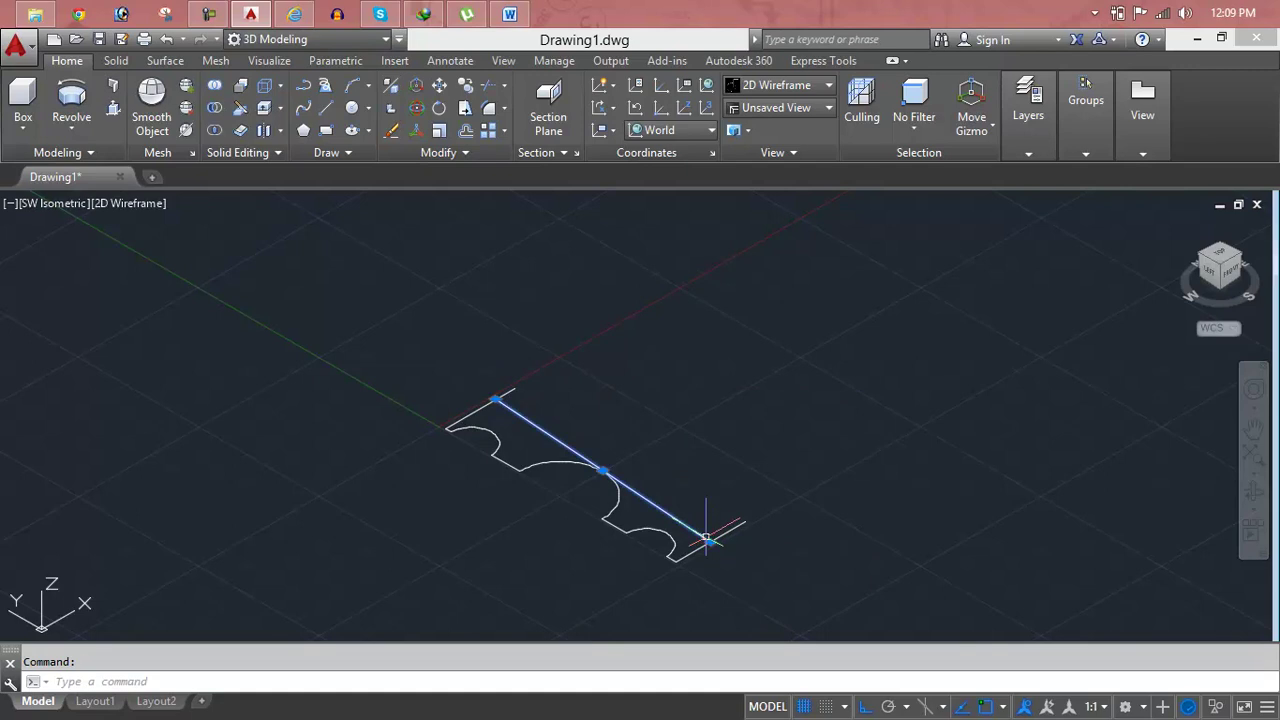
pyautogui.click(707, 540)
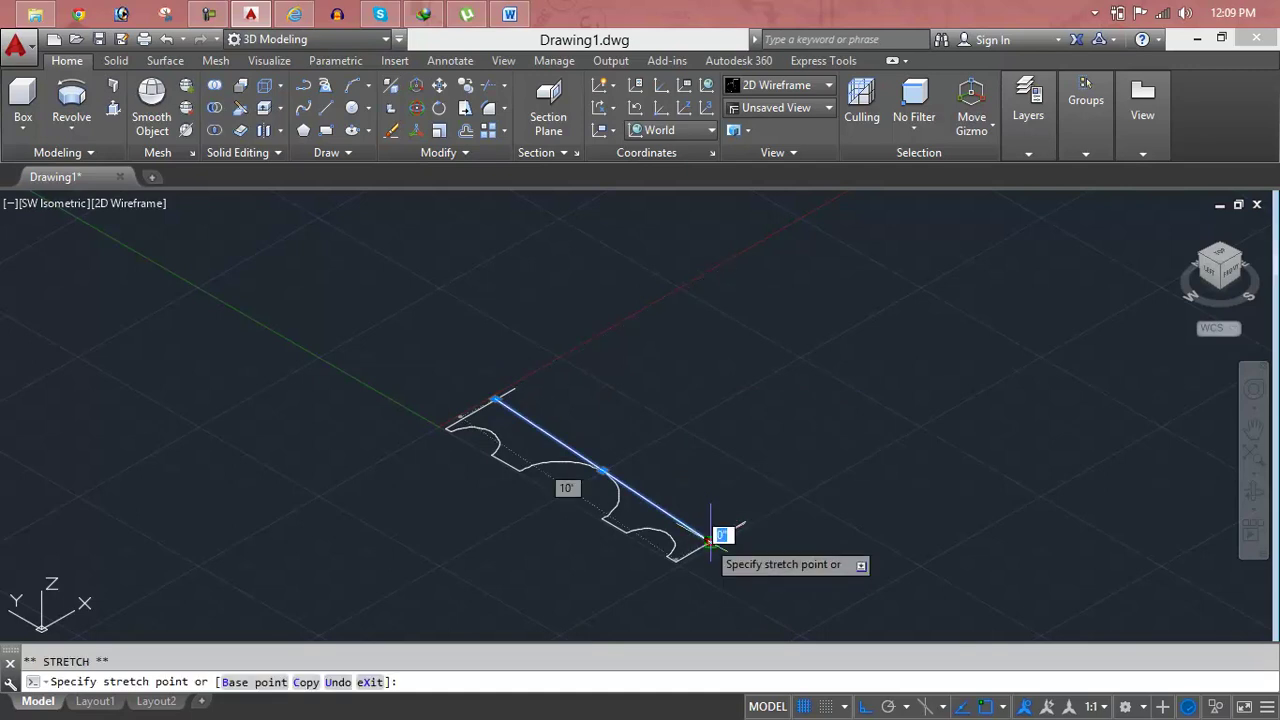
pyautogui.press('Escape')
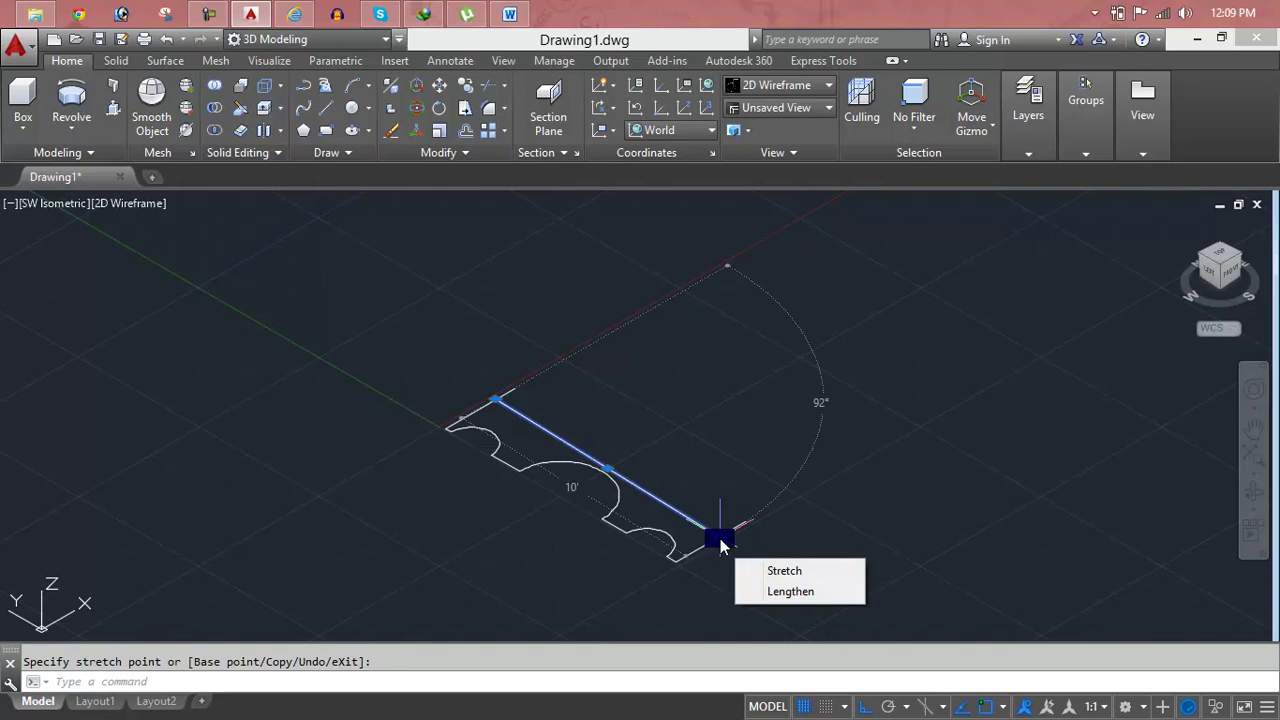
pyautogui.press('Escape')
# Trim the small leftover stub off the top corner using all objects as cutting edges.
pyautogui.write('tr')
pyautogui.press('Return')
pyautogui.rightClick(738, 527)
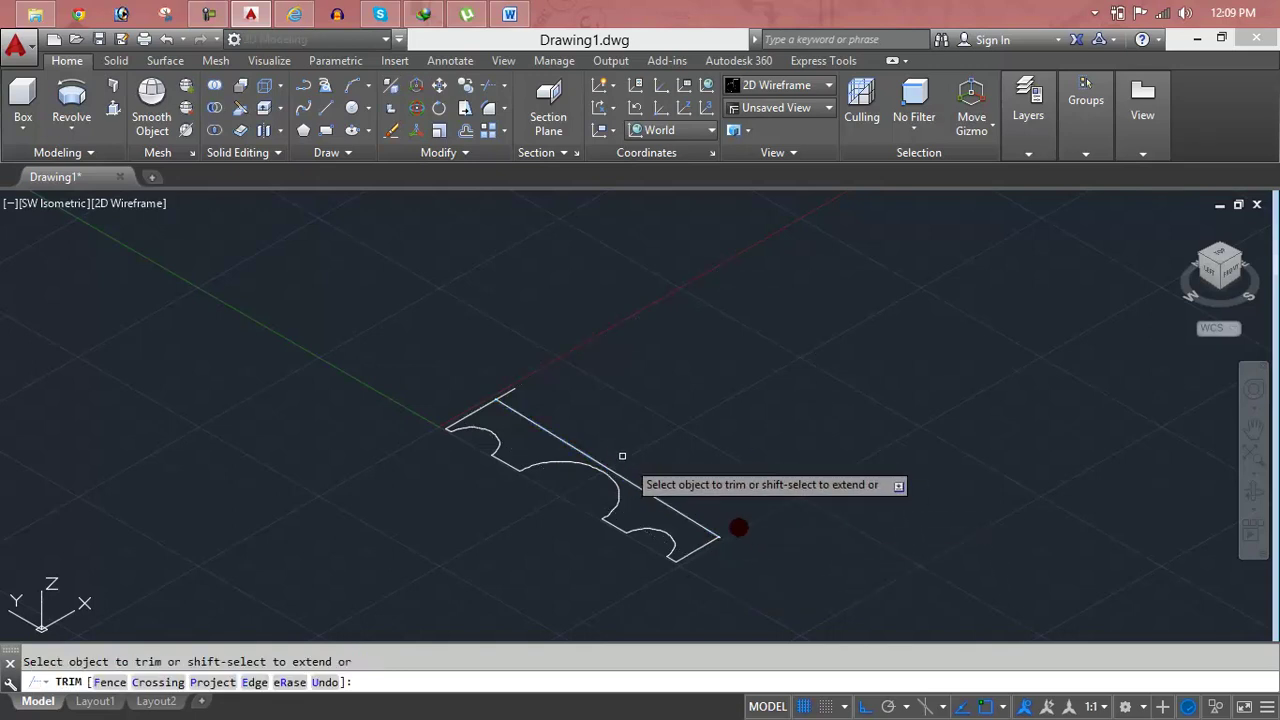
pyautogui.click(513, 394)
pyautogui.press('Escape')
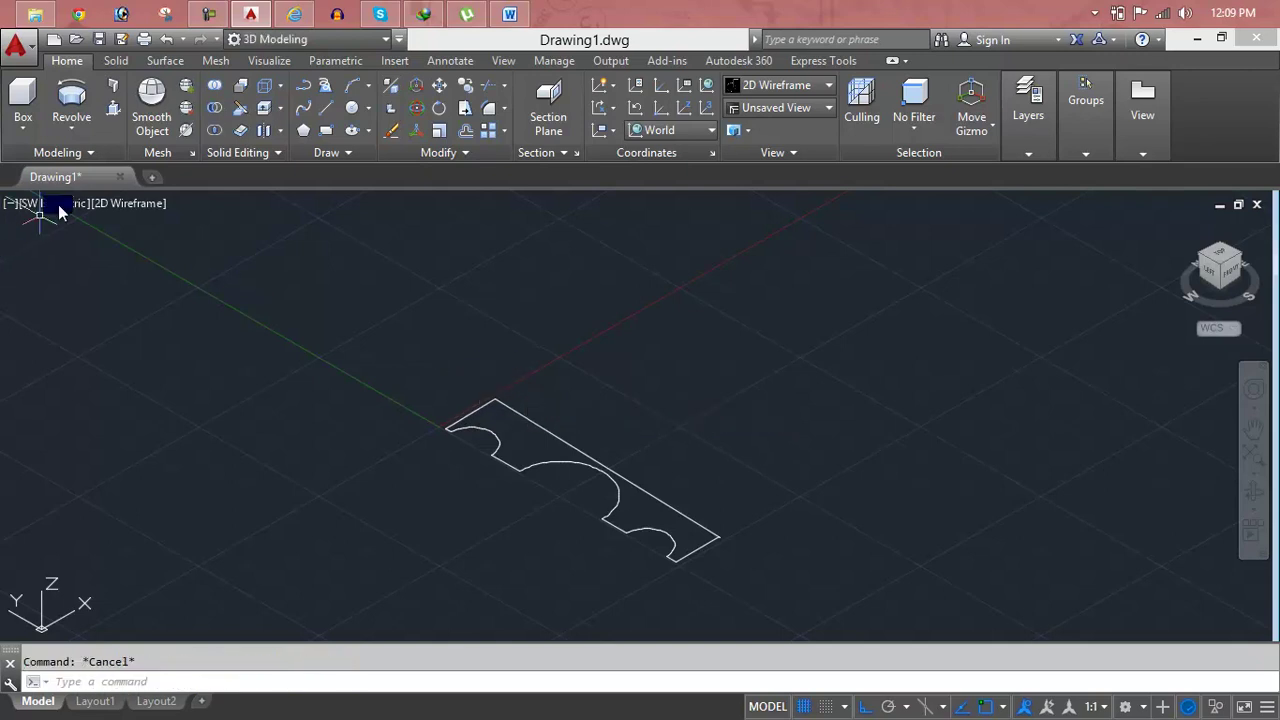
# Revolve the notched profile a full 360° about its long straight edge.
pyautogui.click(70, 126)
pyautogui.click(78, 243)
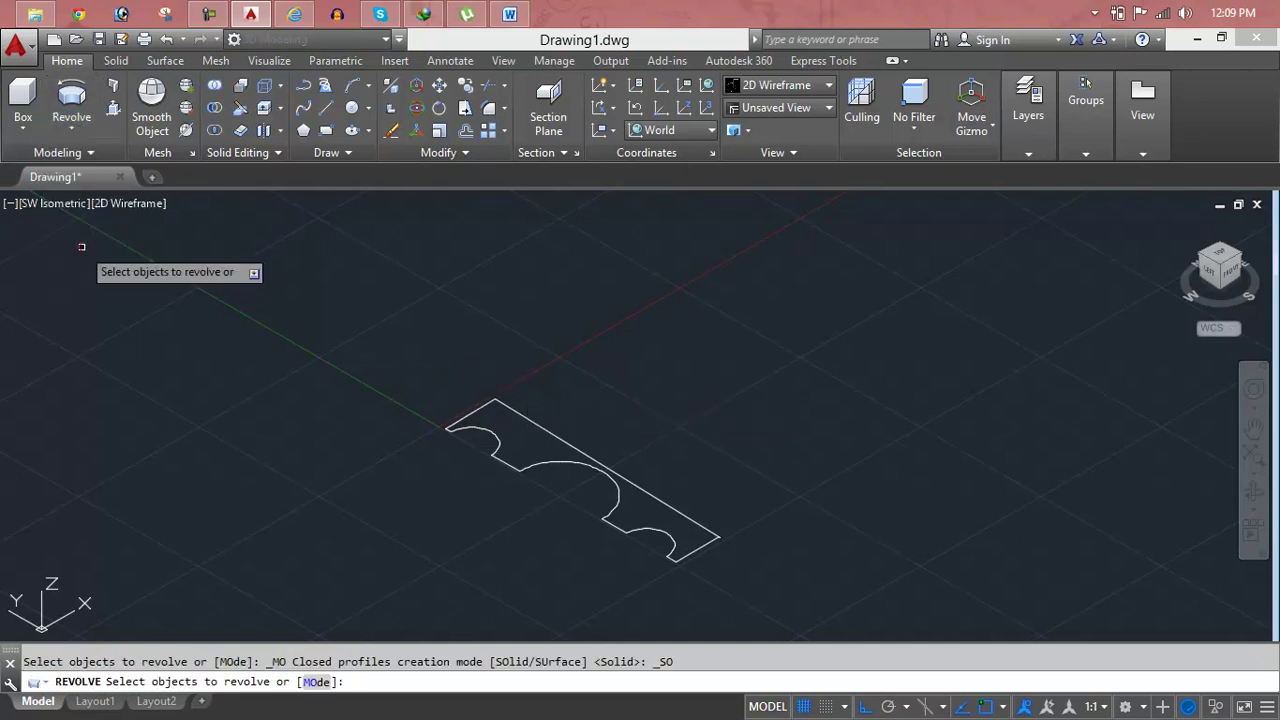
pyautogui.click(410, 362)
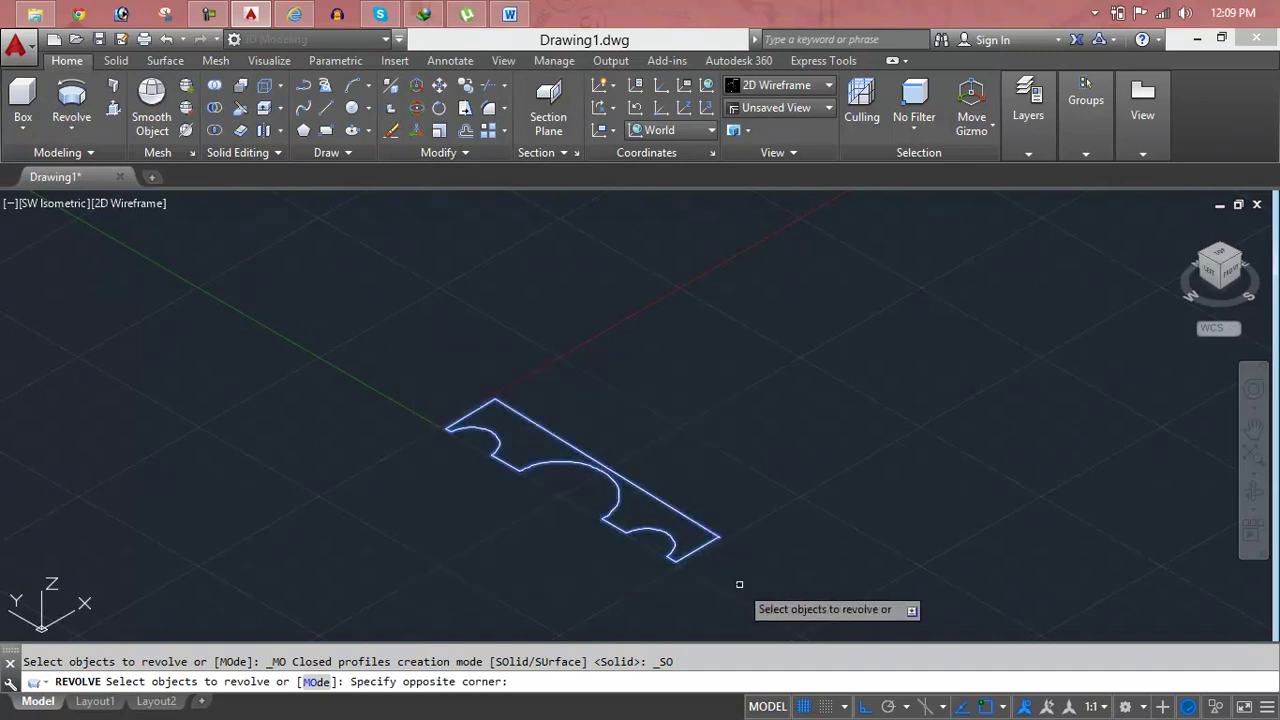
pyautogui.click(739, 584)
pyautogui.rightClick(748, 523)
pyautogui.click(770, 533)
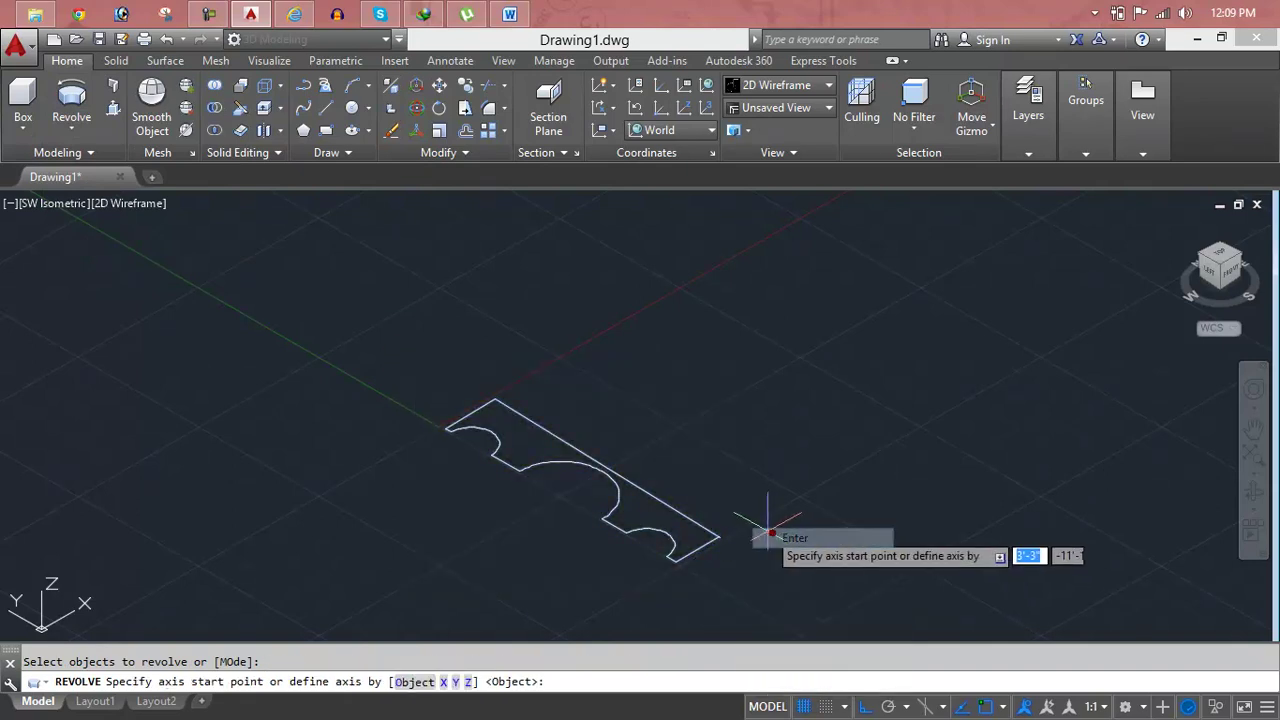
pyautogui.click(719, 536)
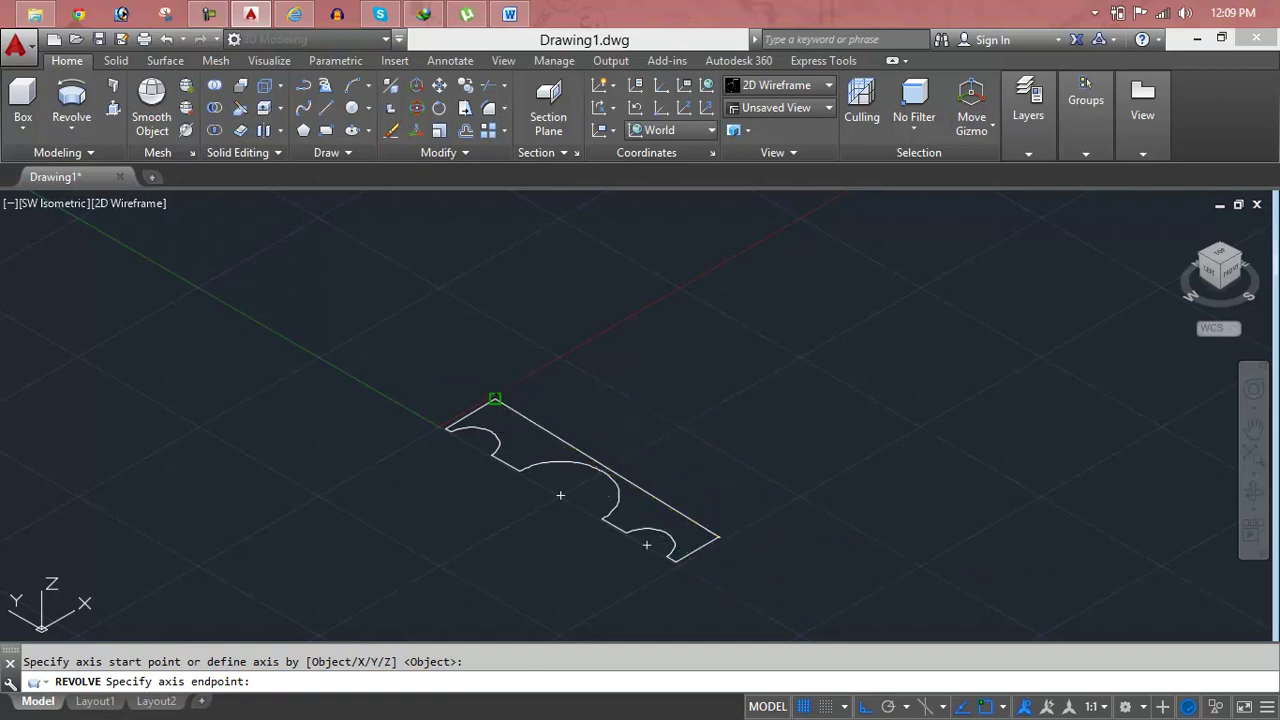
pyautogui.click(495, 398)
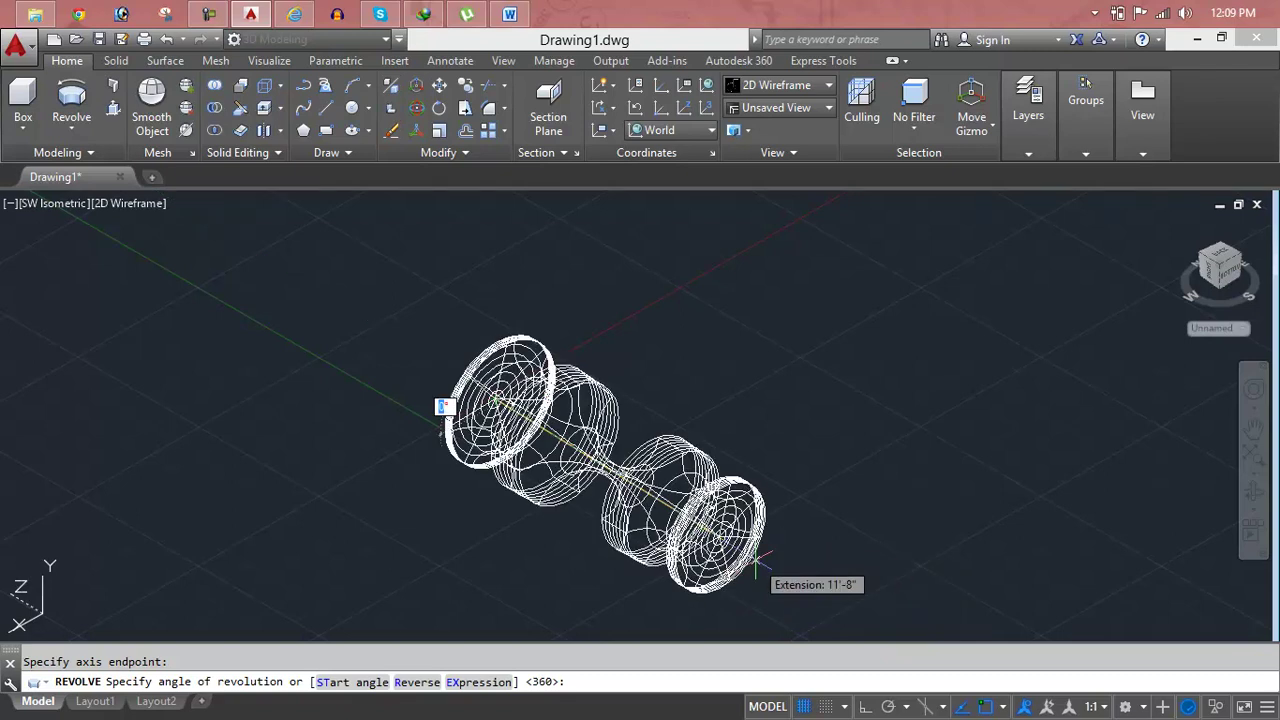
pyautogui.click(757, 563)
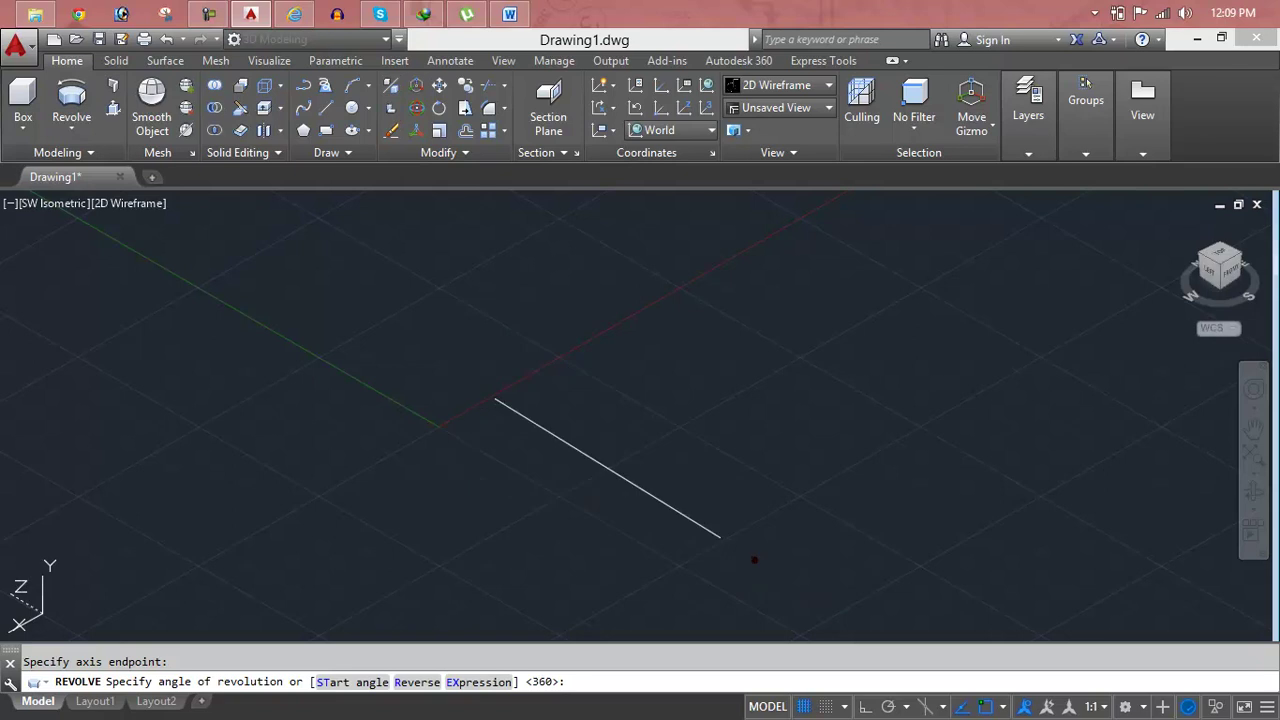
# Shade the spool model with visible edges using SHADE.
pyautogui.write('s')
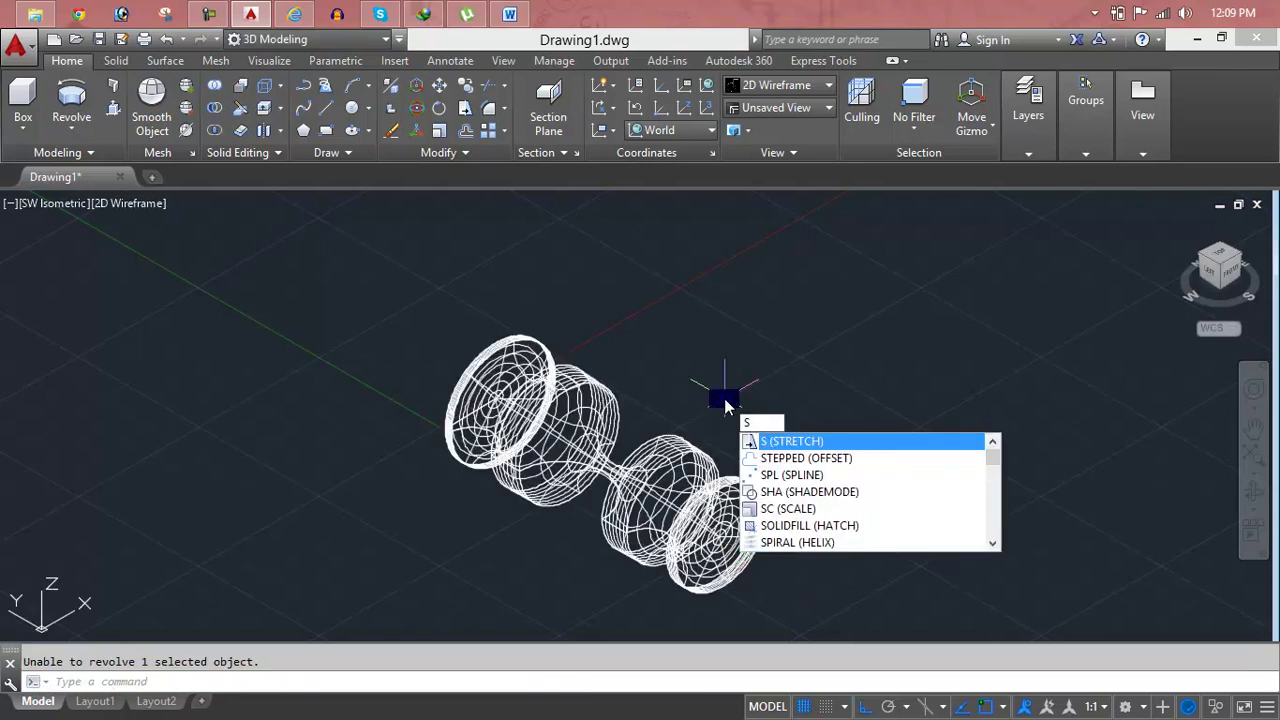
pyautogui.write('ha')
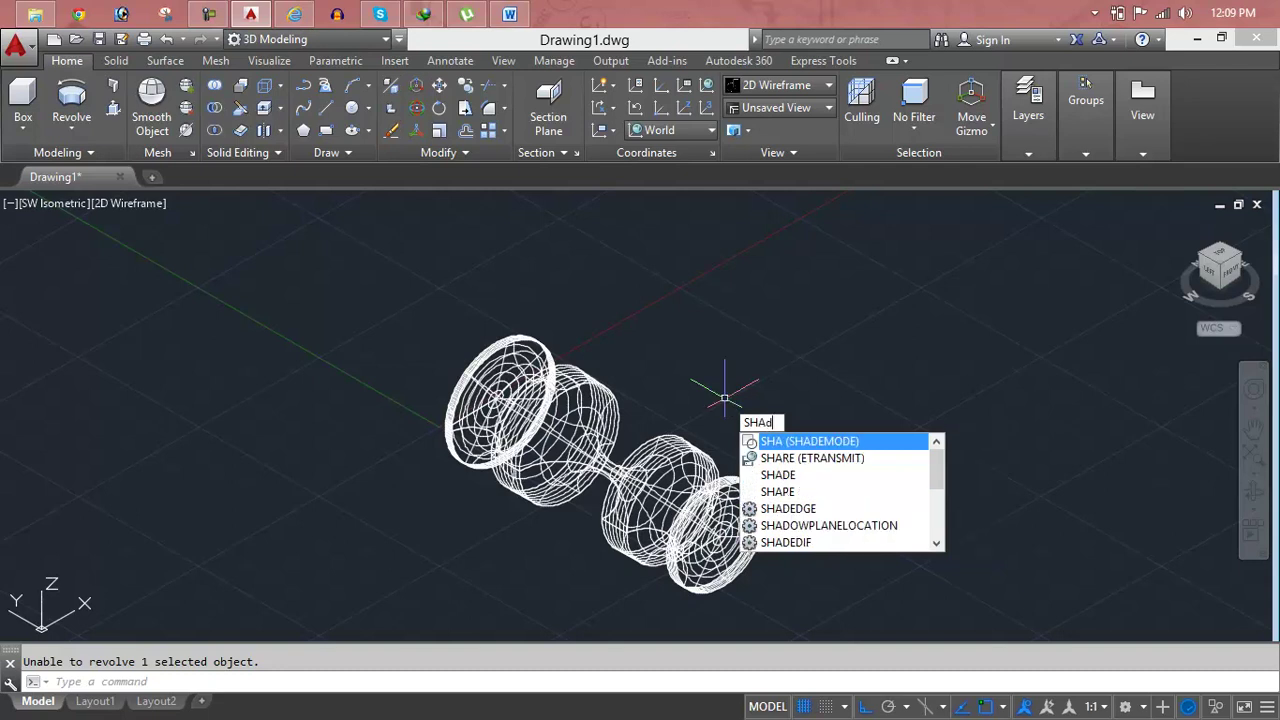
pyautogui.write('de')
pyautogui.press('Return')
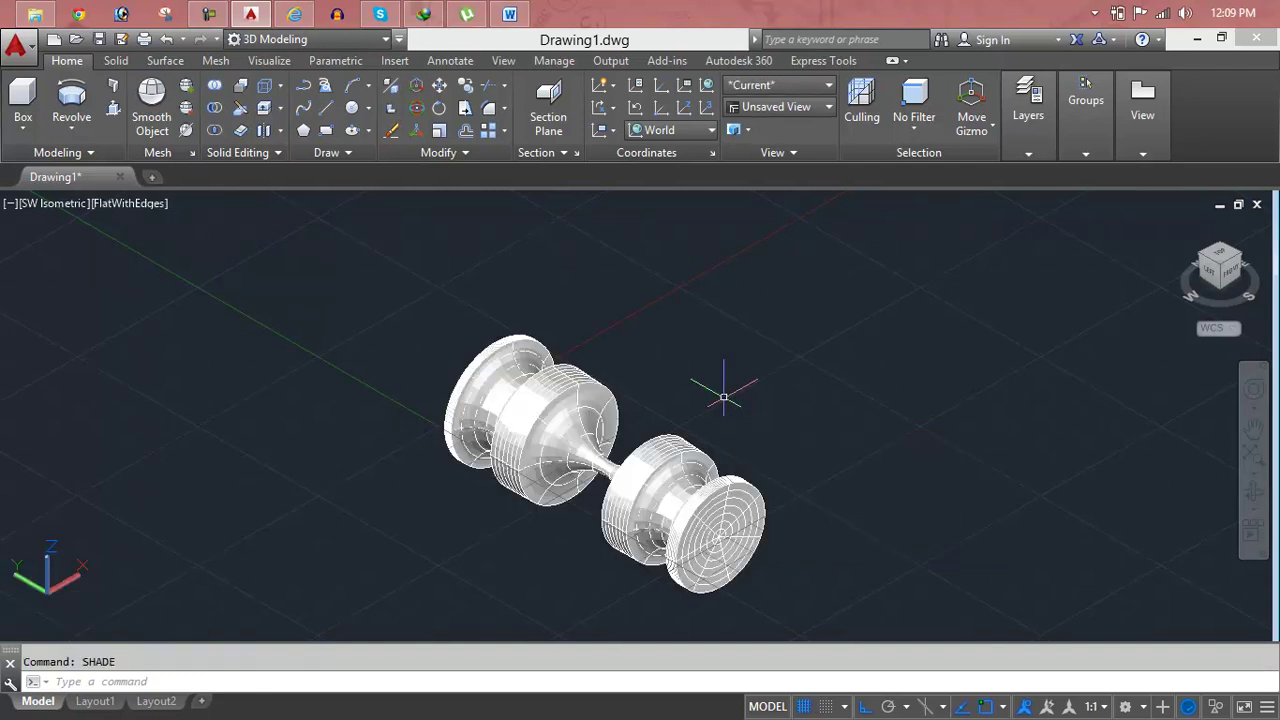
pyautogui.press('Escape')
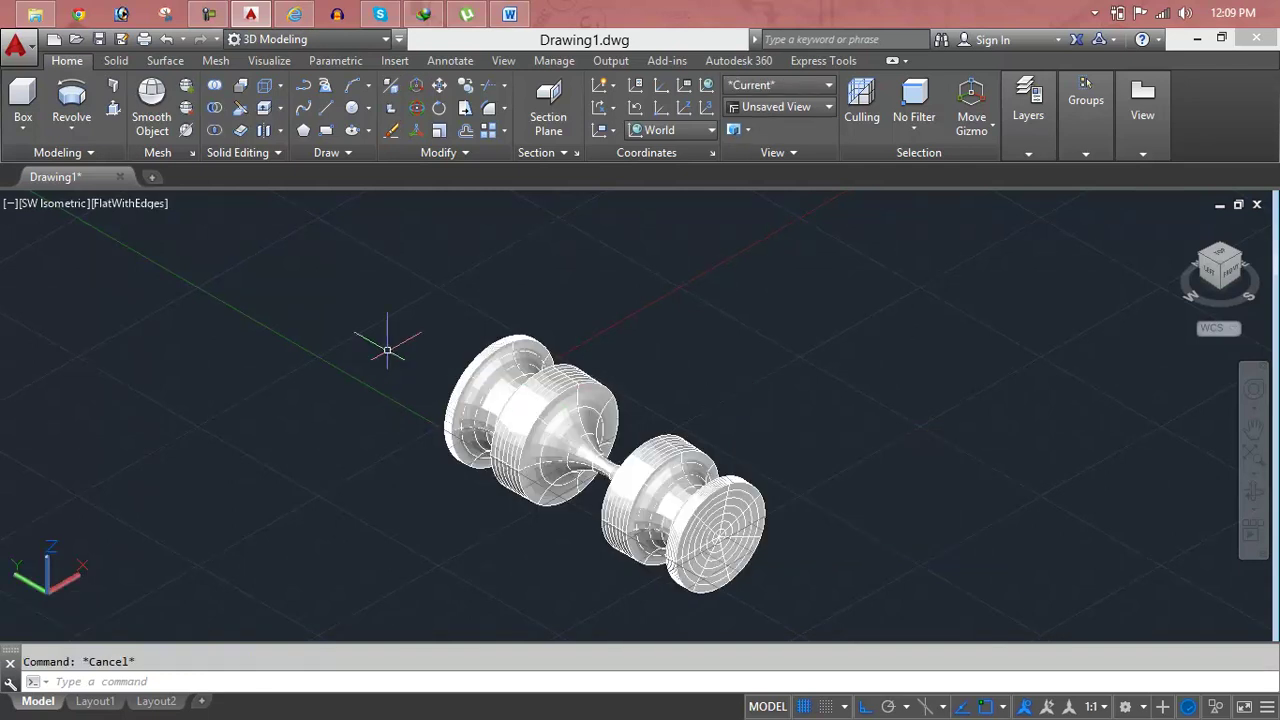
# Erase the left parts of the model and select the remaining right-side parts.
pyautogui.click(366, 337)
pyautogui.click(822, 536)
pyautogui.press('Delete')
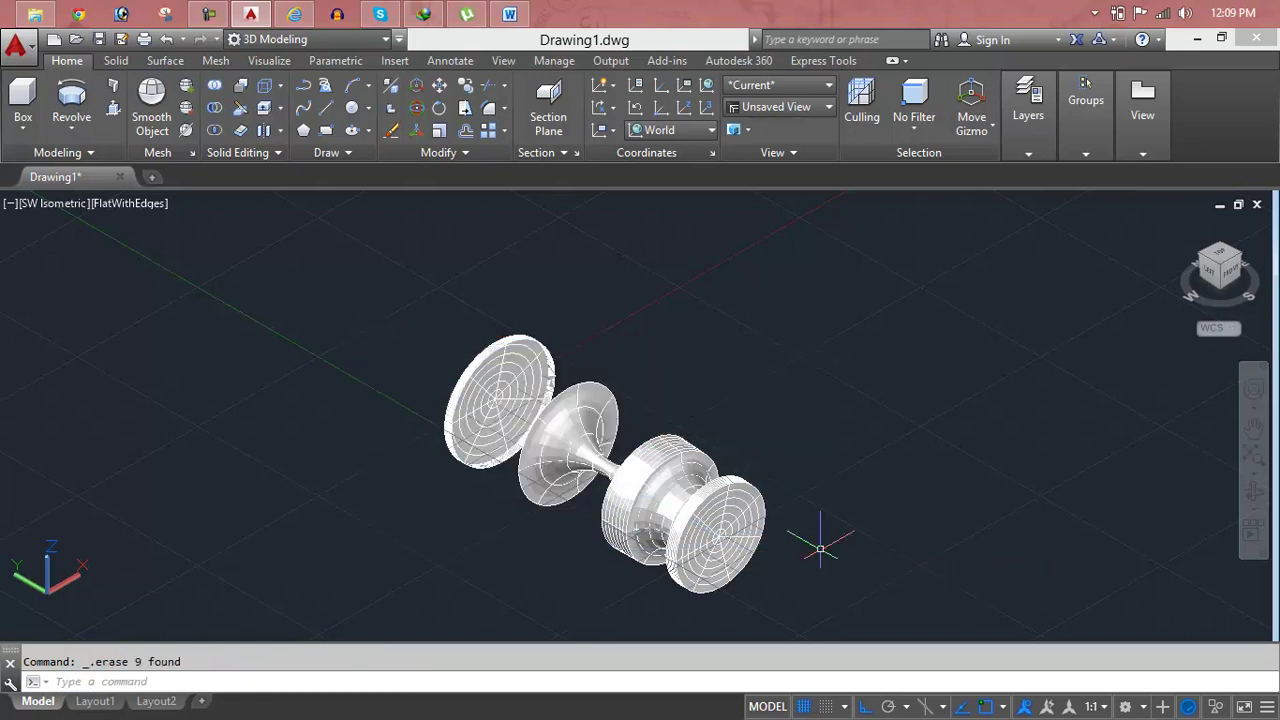
pyautogui.click(840, 487)
pyautogui.click(626, 548)
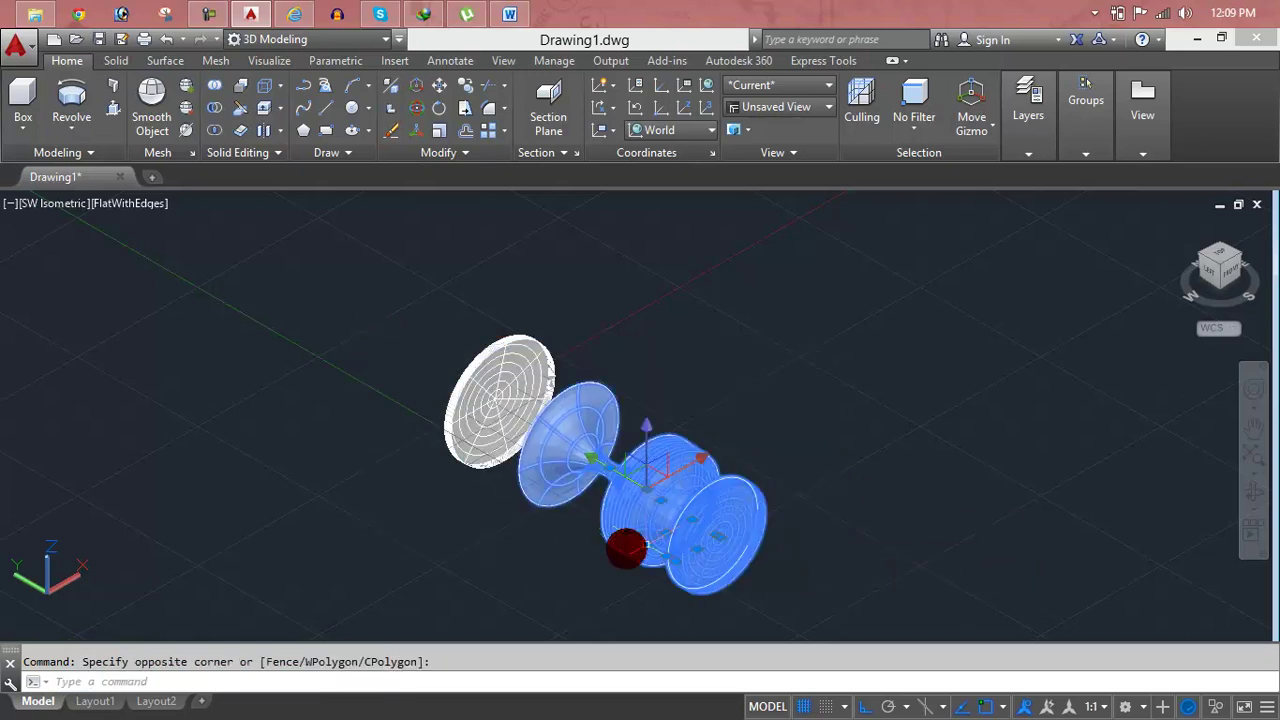
# Undo back to the flat 2D profile, then redo the trim of the line ends.
pyautogui.hotkey('ctrl', 'z')
pyautogui.hotkey('ctrl', 'z')
pyautogui.hotkey('ctrl', 'z')
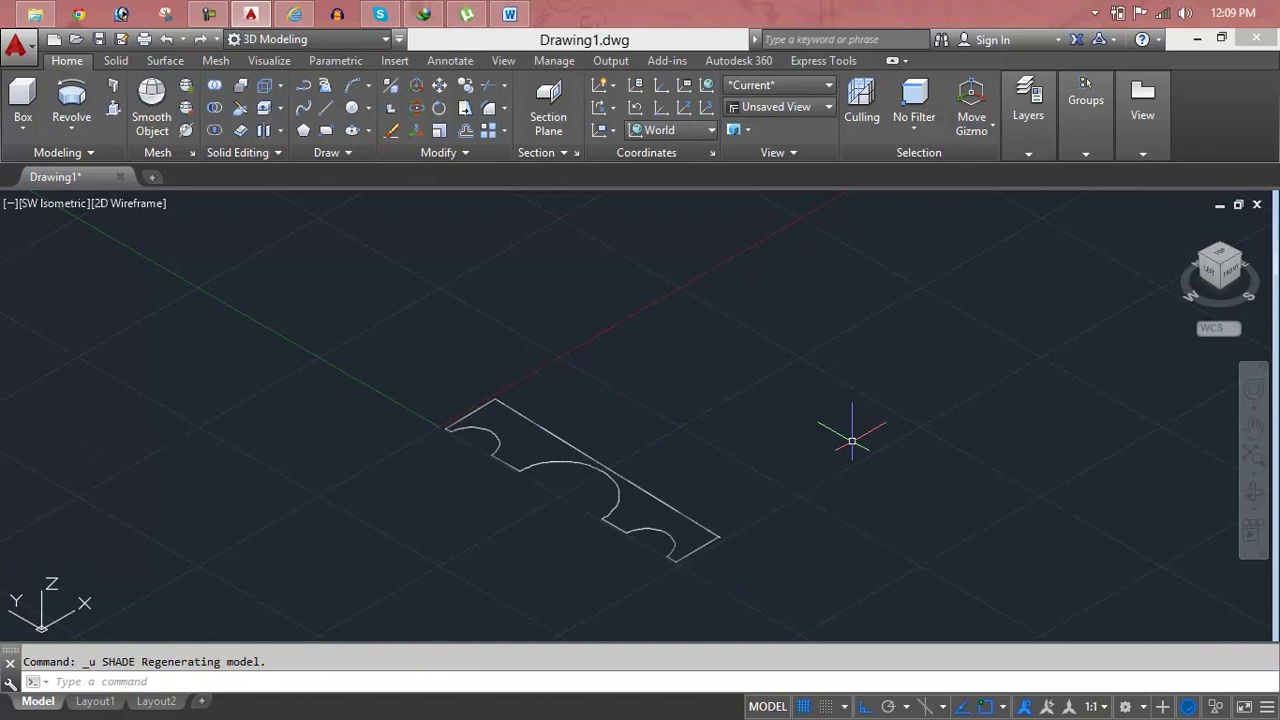
pyautogui.hotkey('ctrl', 'z')
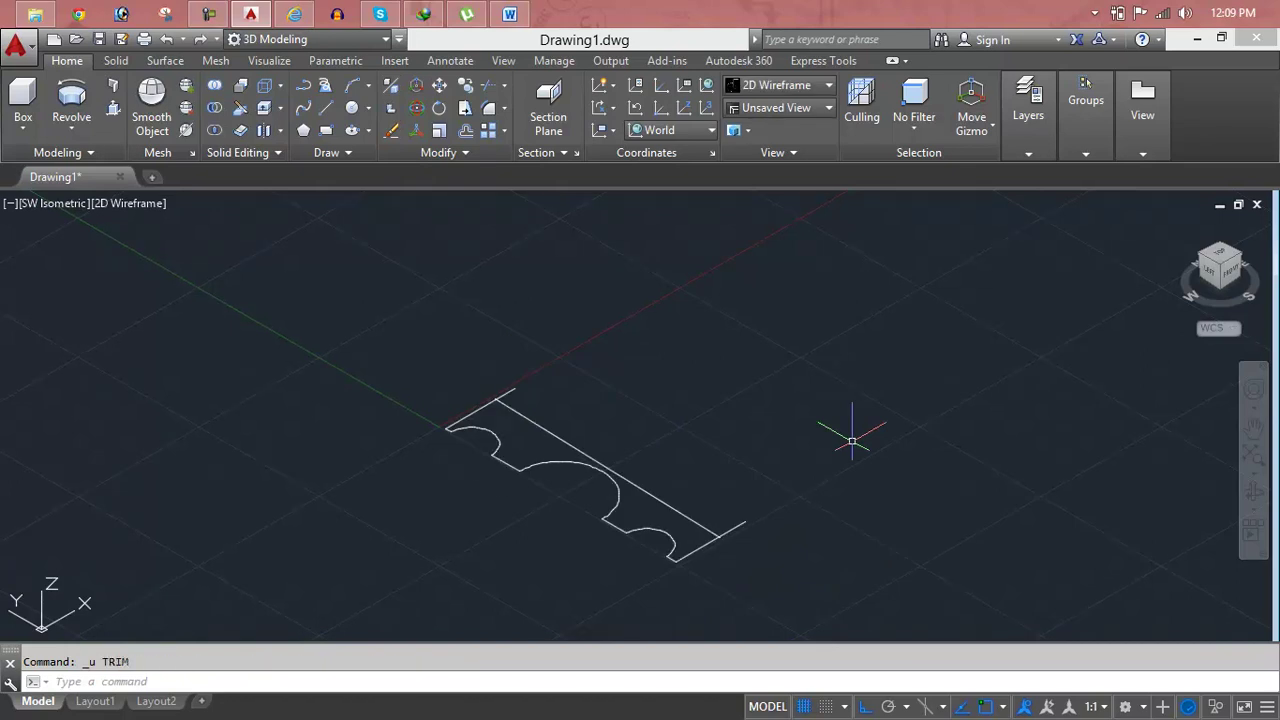
pyautogui.hotkey('ctrl', 'y')
pyautogui.press('Escape')
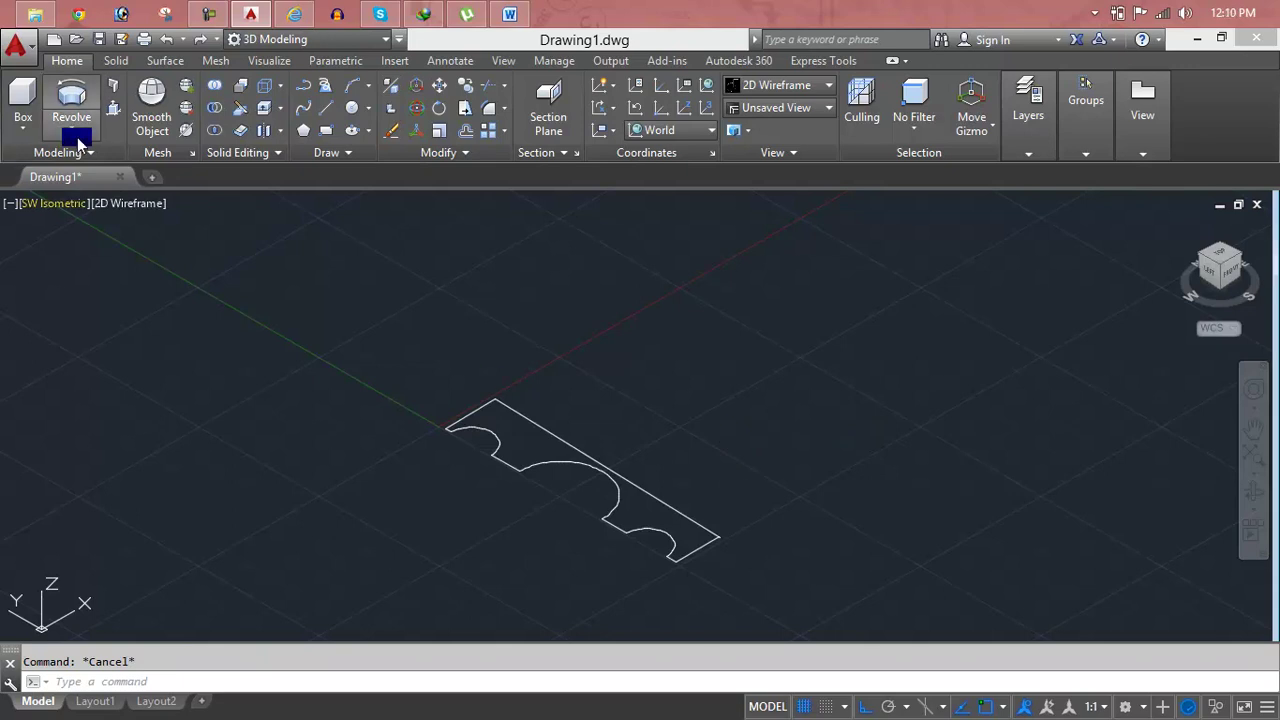
# Revolve the trimmed profile about the two ends of its long edge into a spool solid.
pyautogui.click(71, 126)
pyautogui.click(92, 236)
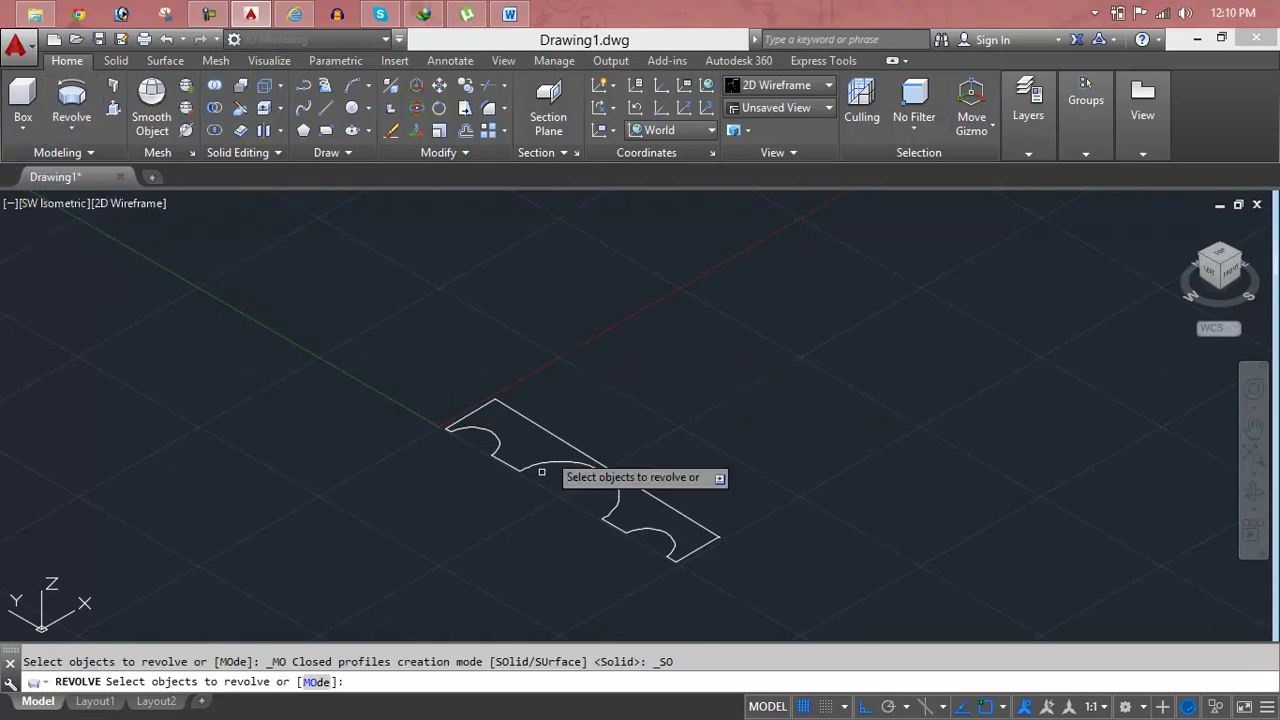
pyautogui.click(429, 362)
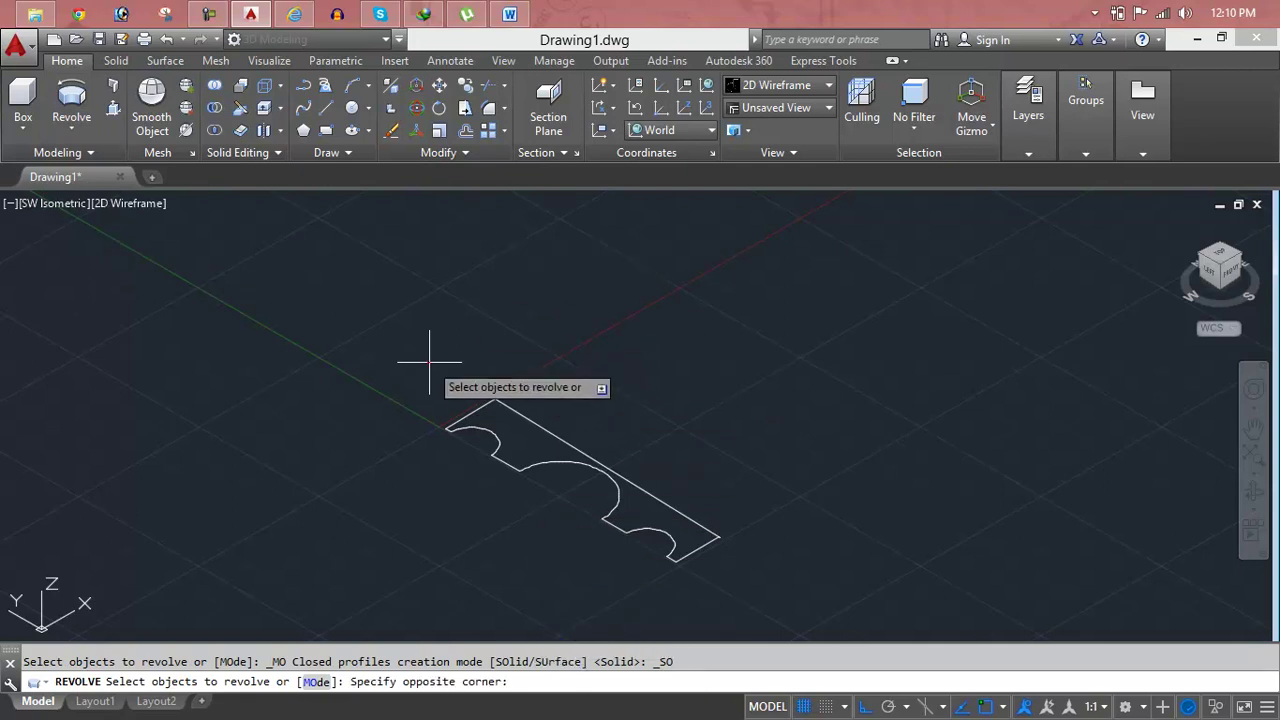
pyautogui.click(760, 552)
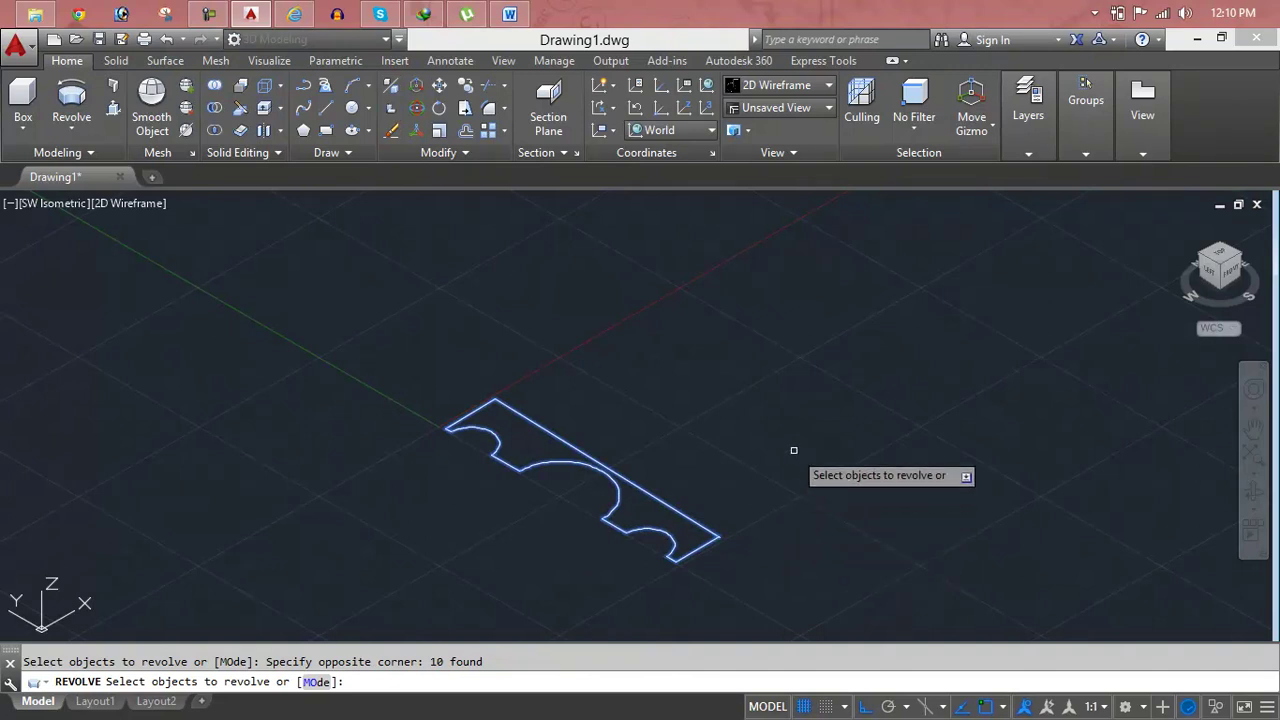
pyautogui.rightClick(794, 450)
pyautogui.click(807, 461)
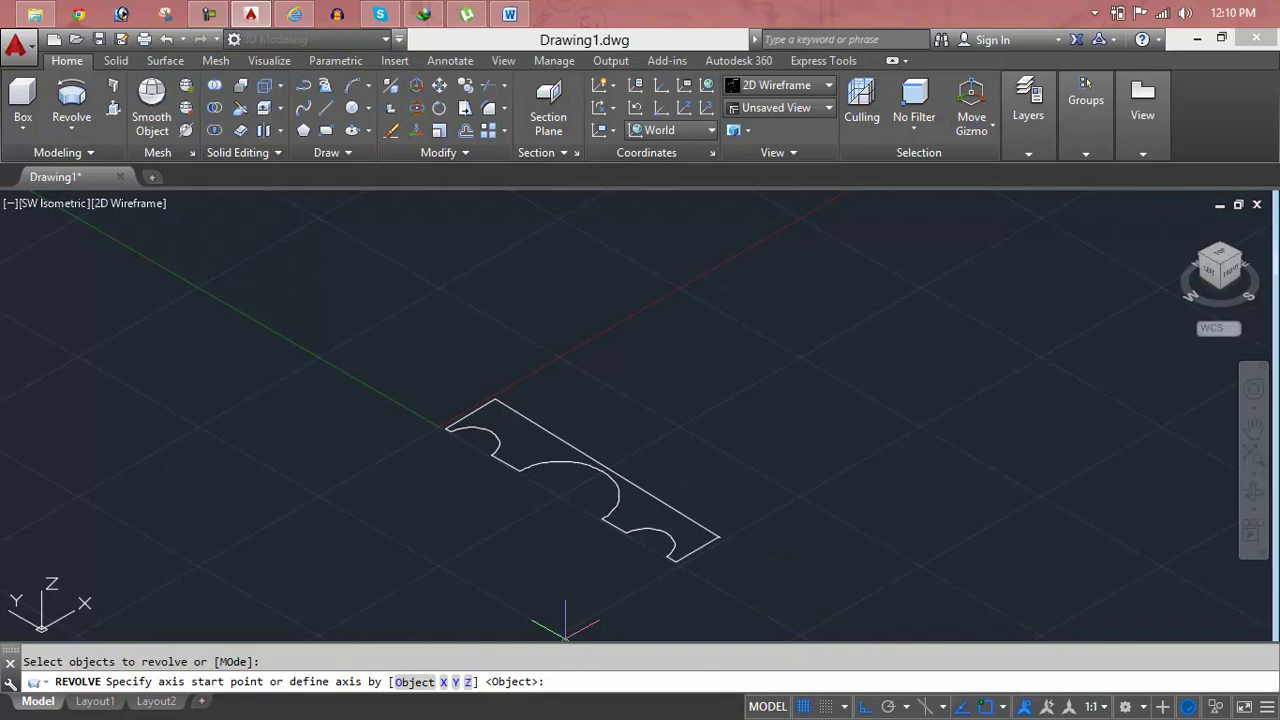
pyautogui.click(491, 399)
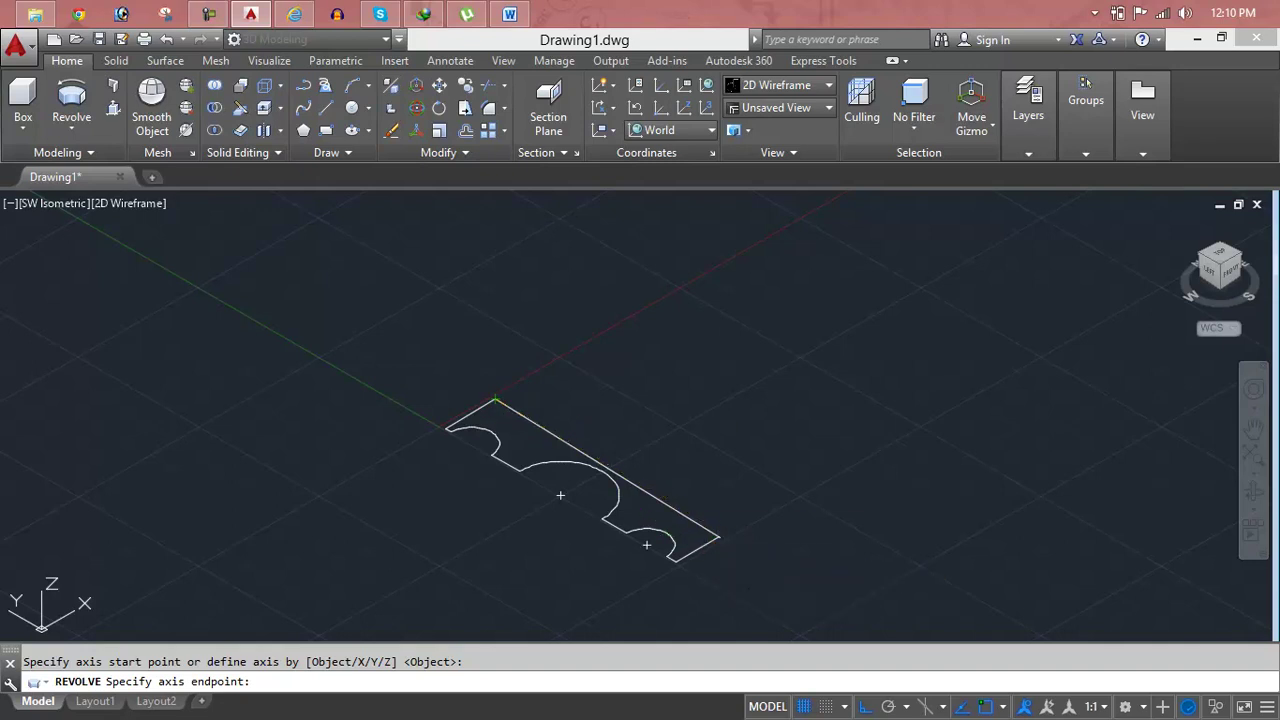
pyautogui.click(748, 586)
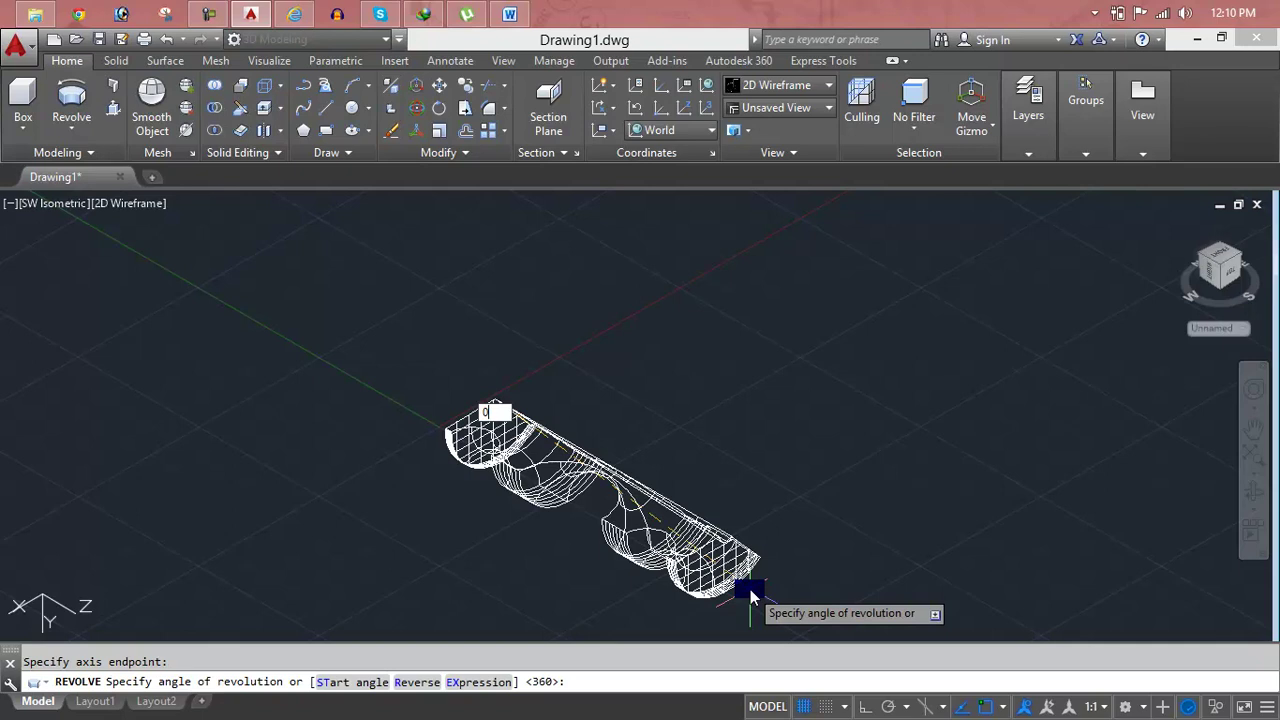
pyautogui.press('Return')
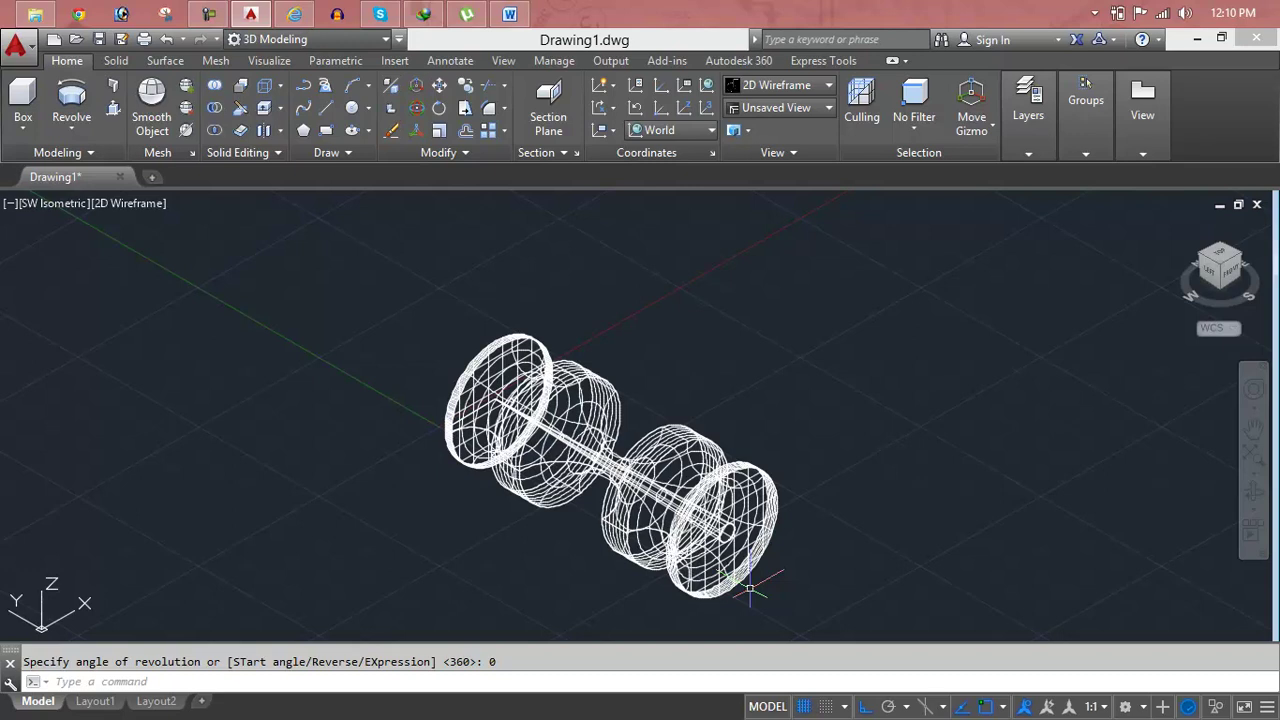
# Shade the spool with visible edges via SHA and pan it further left.
pyautogui.write('shade')
pyautogui.press('Return')
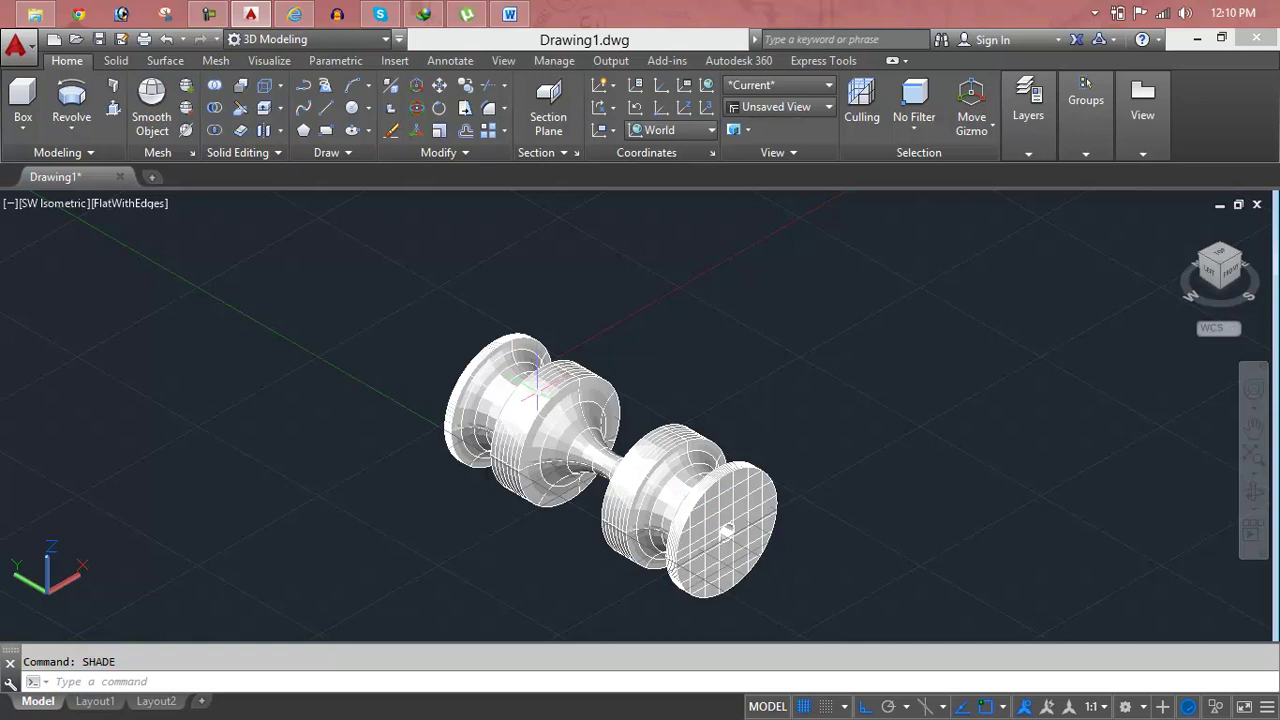
pyautogui.moveTo(521, 345); pyautogui.dragTo(387, 295, button='middle')
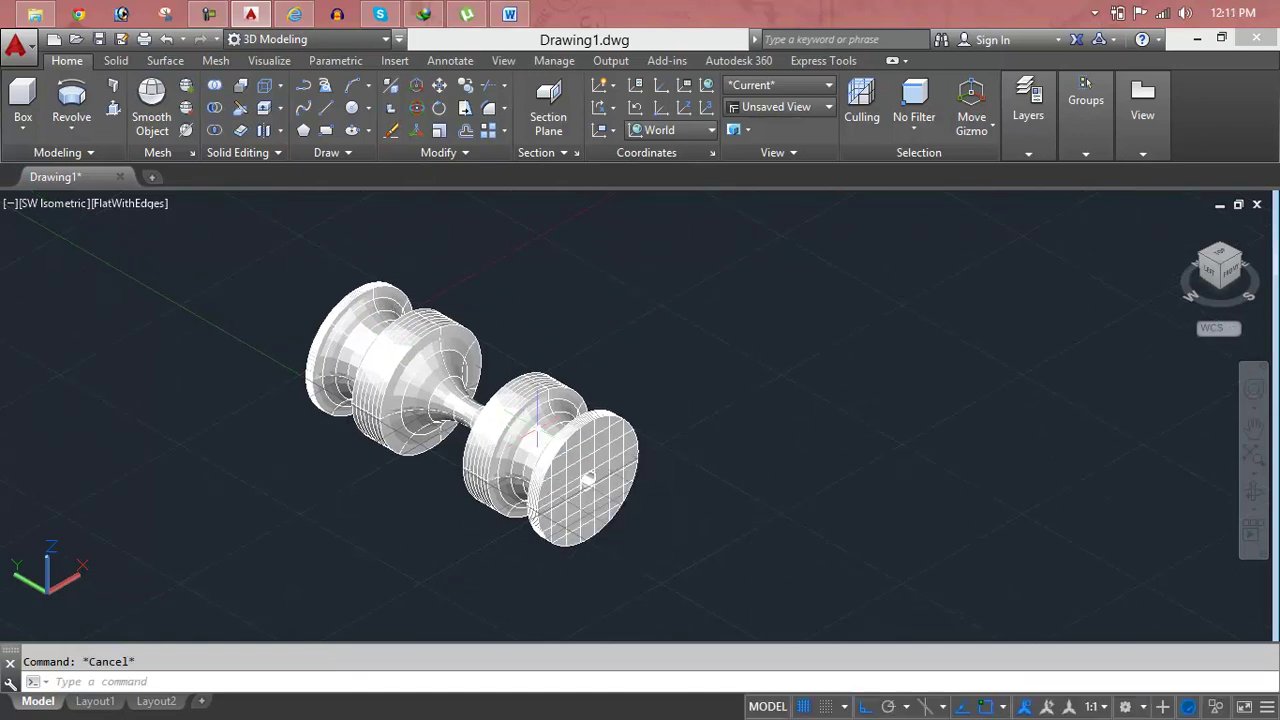
pyautogui.moveTo(537, 420)
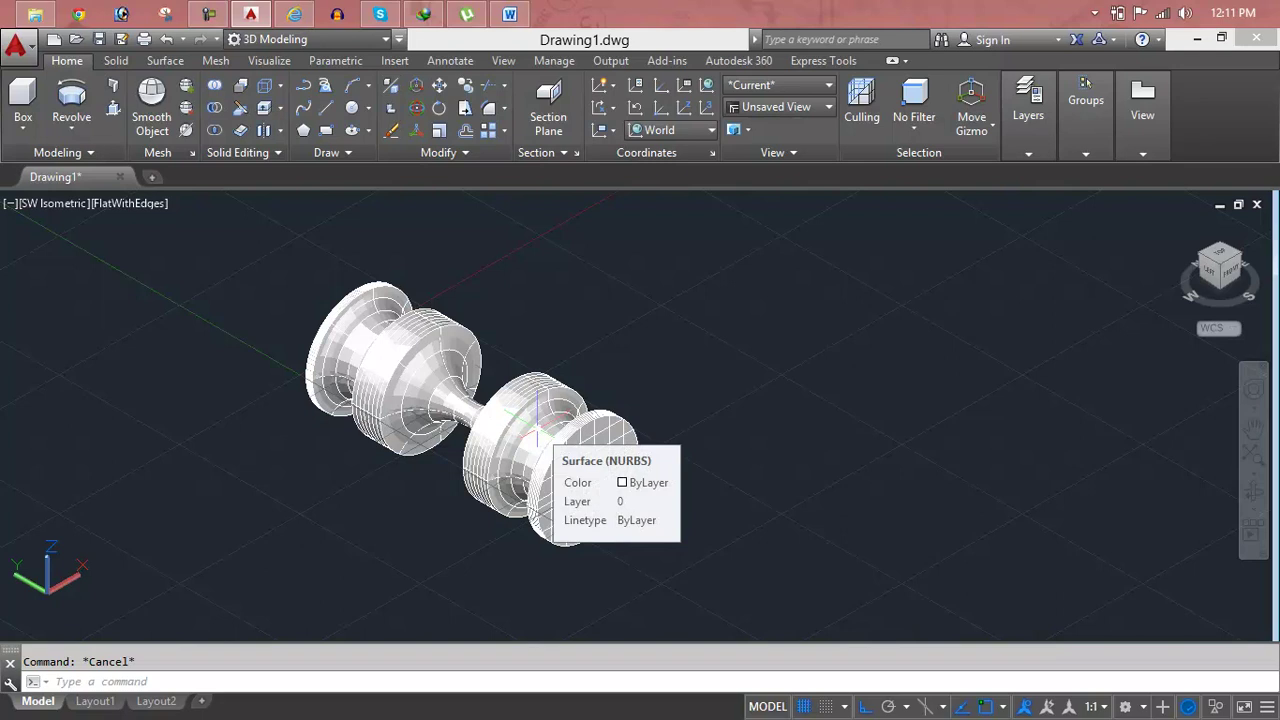
pyautogui.write('Ro')
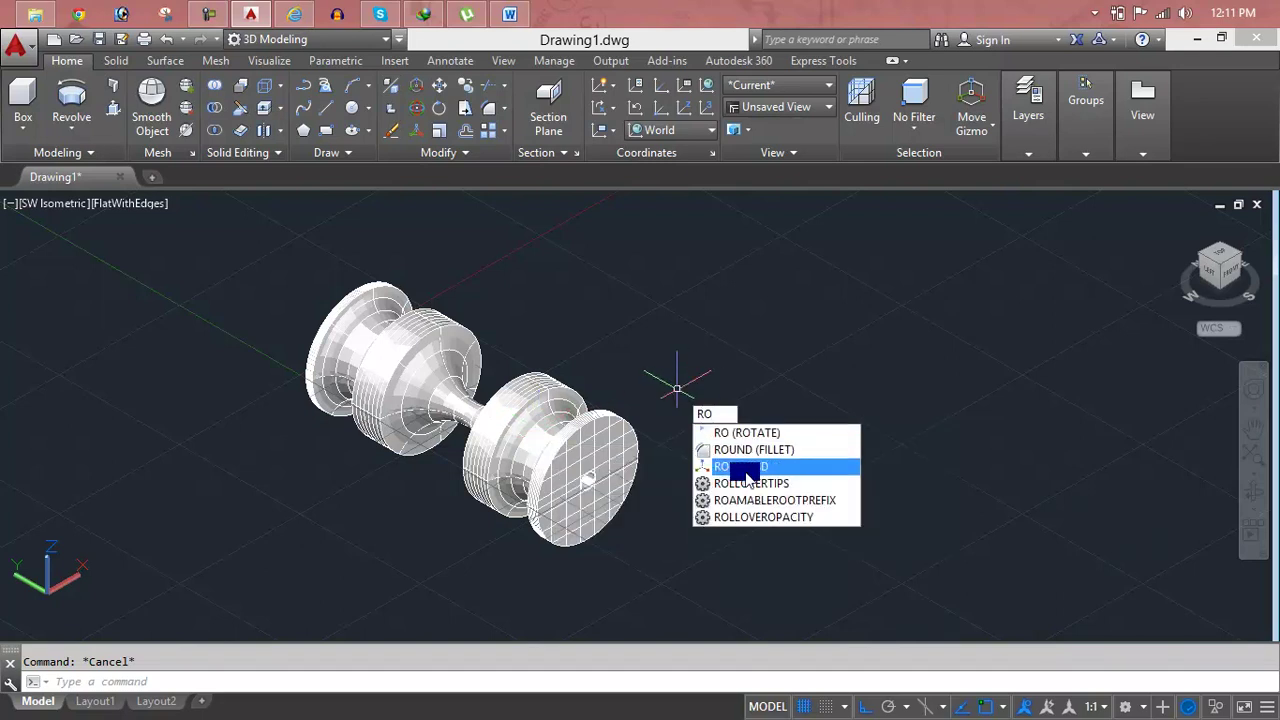
# Rotate the whole spool 90° with ROTATE3D about a two-point axis so it stands upright.
pyautogui.click(746, 468)
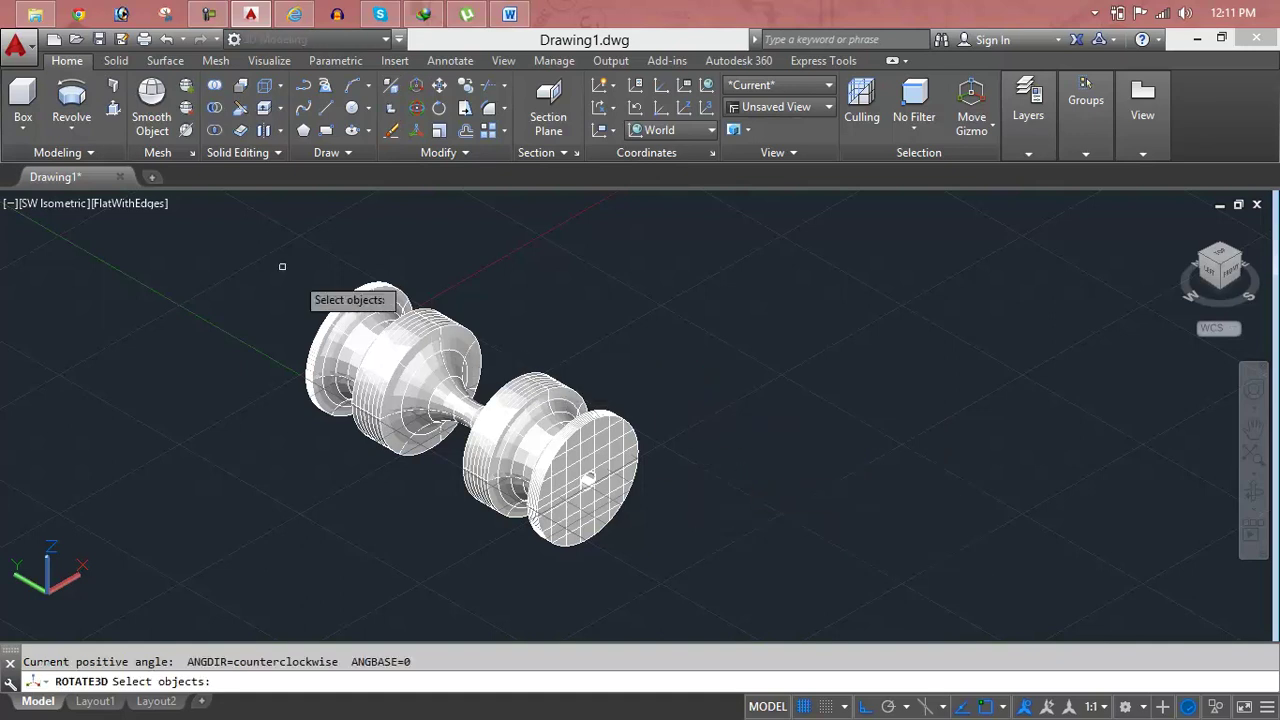
pyautogui.click(271, 257)
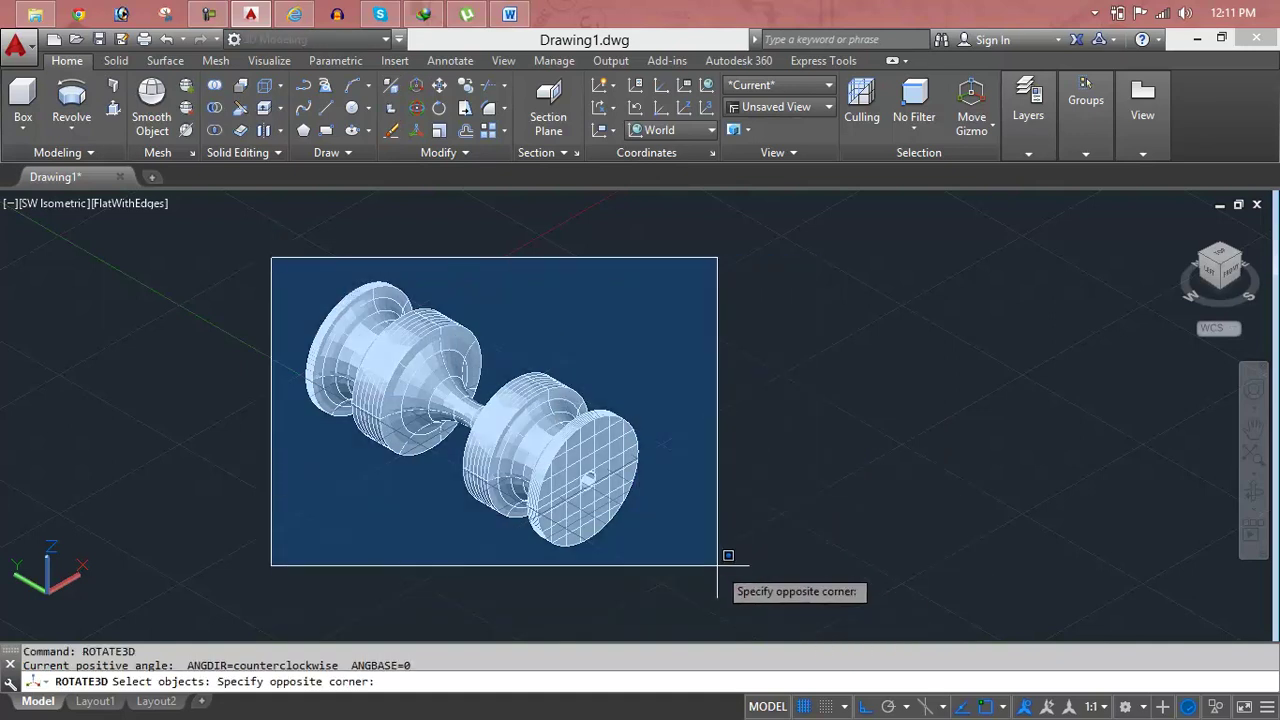
pyautogui.click(717, 565)
pyautogui.press('Return')
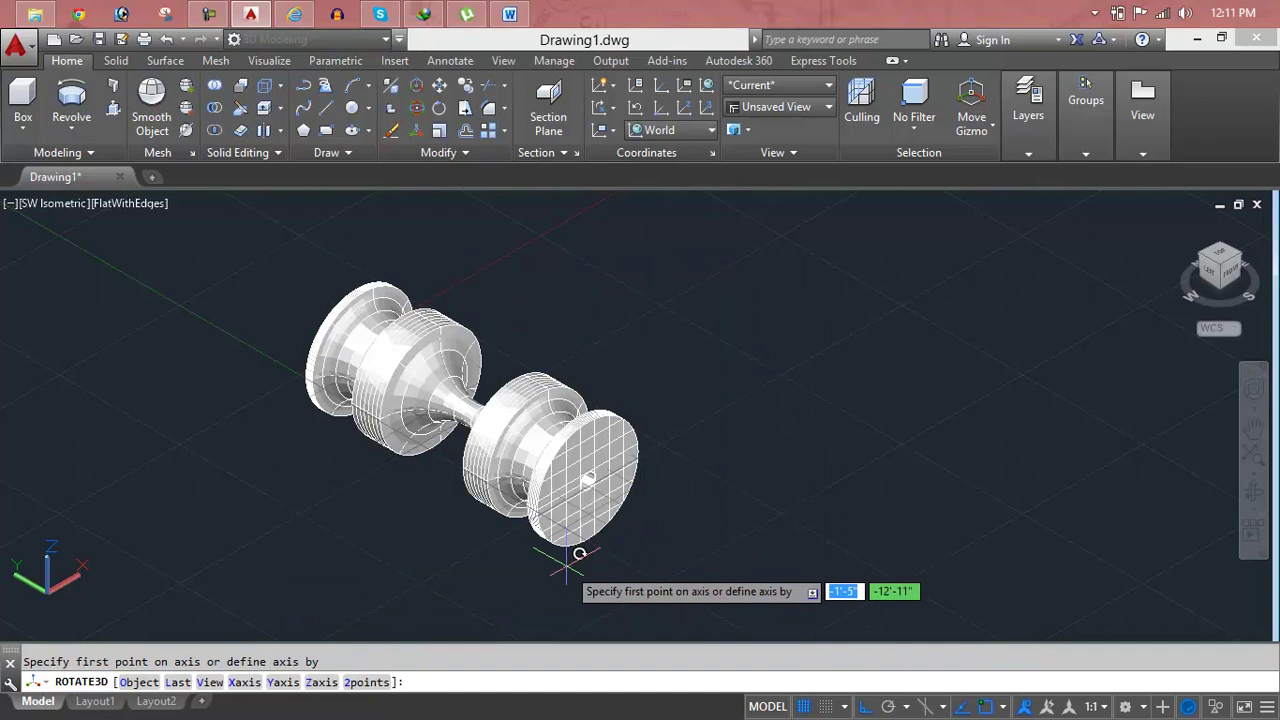
pyautogui.click(567, 565)
pyautogui.click(865, 422)
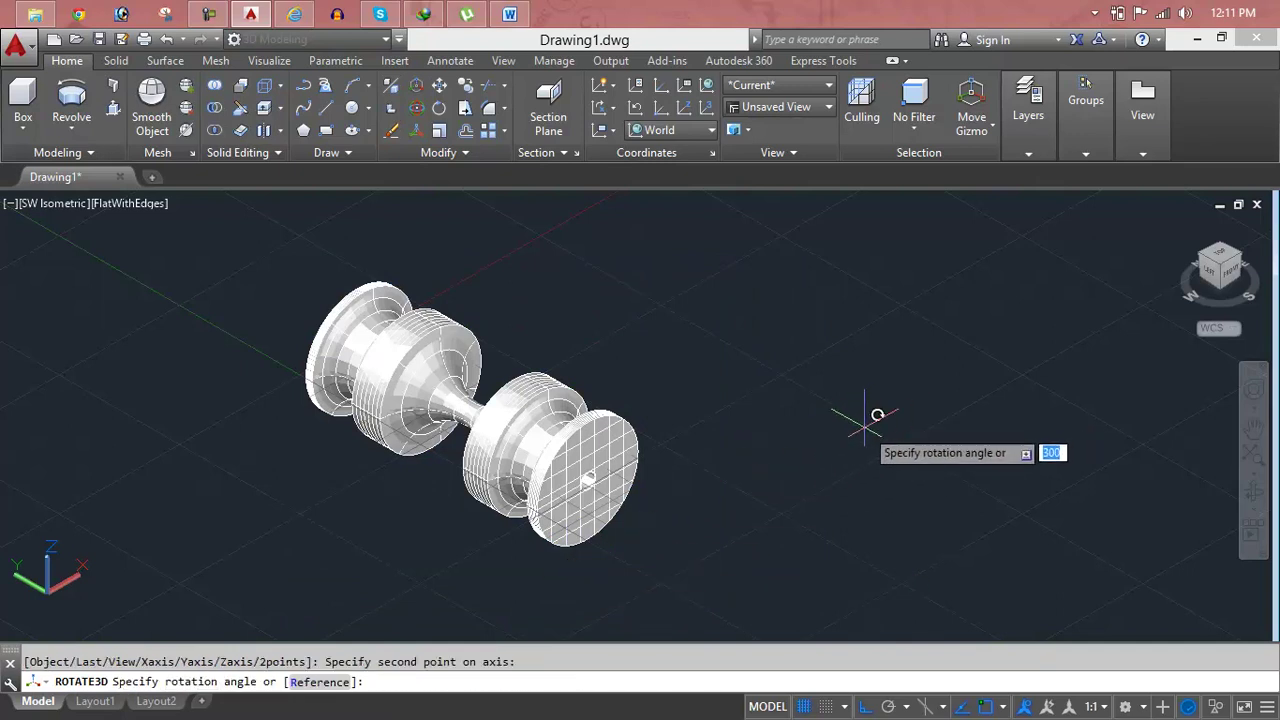
pyautogui.write('90')
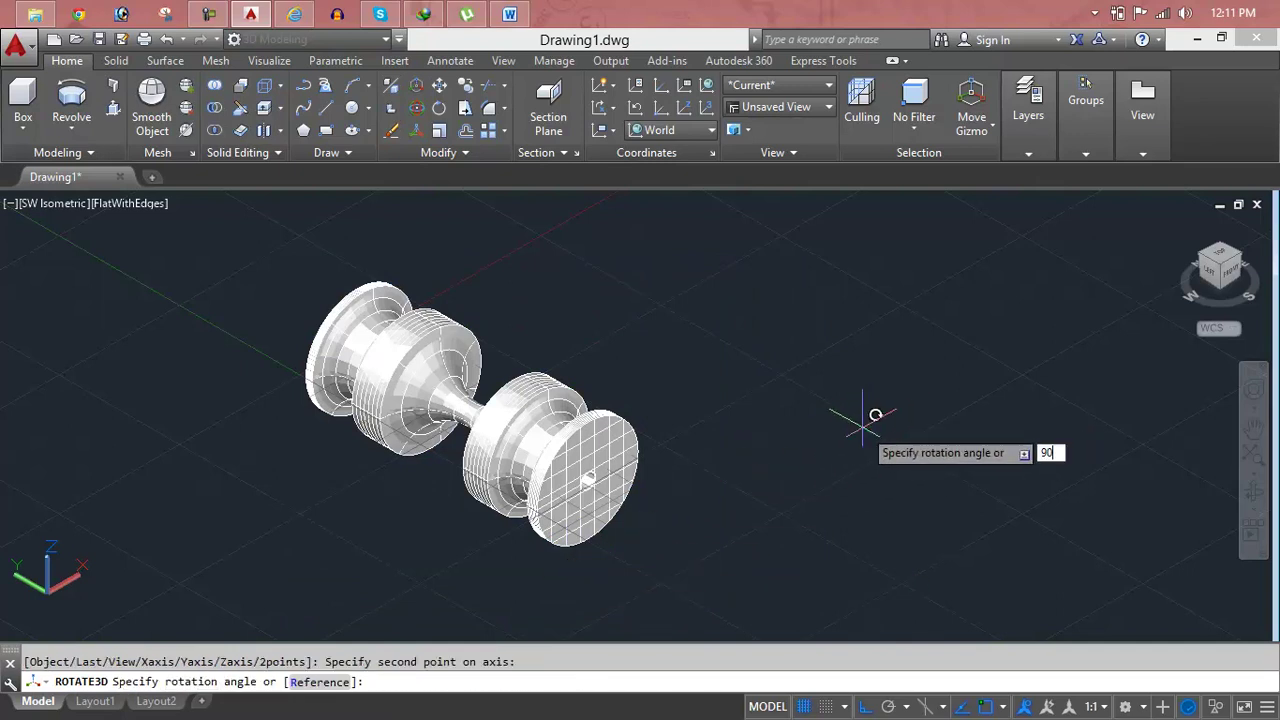
pyautogui.press('Return')
pyautogui.scroll(-3, 857, 427)
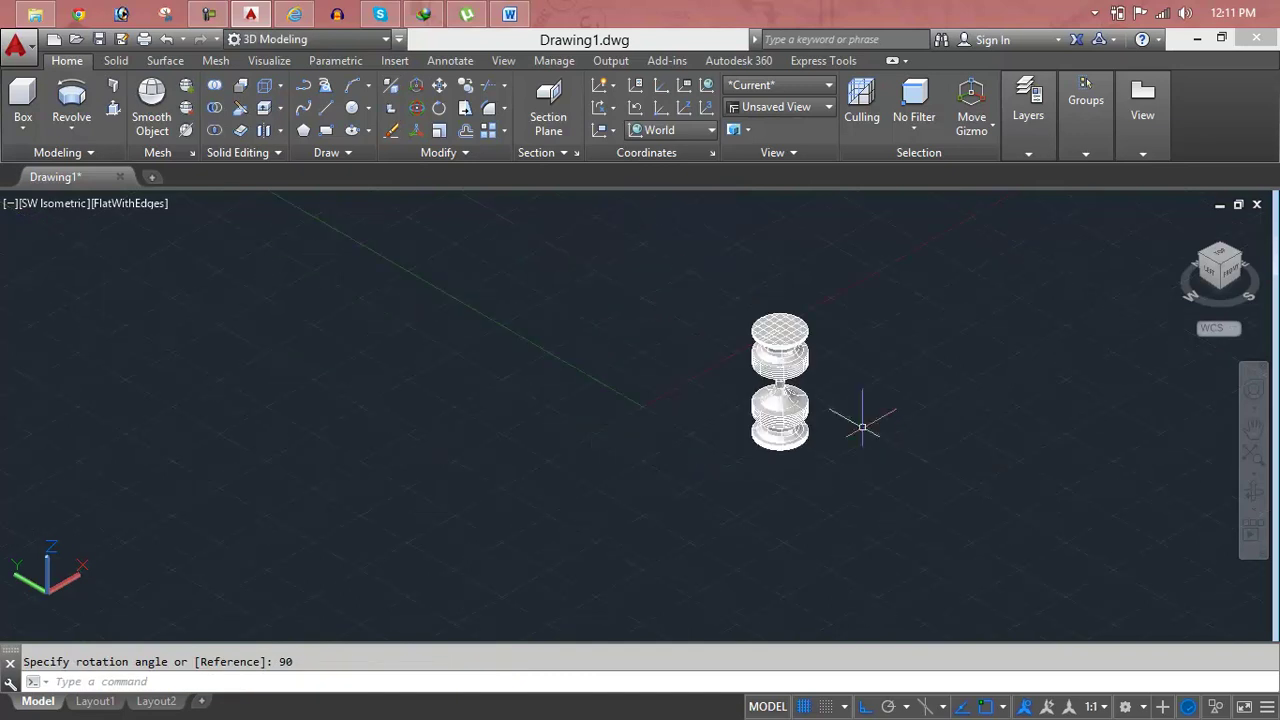
pyautogui.moveTo(857, 427); pyautogui.dragTo(700, 424, button='middle')
pyautogui.scroll(5, 622, 380)
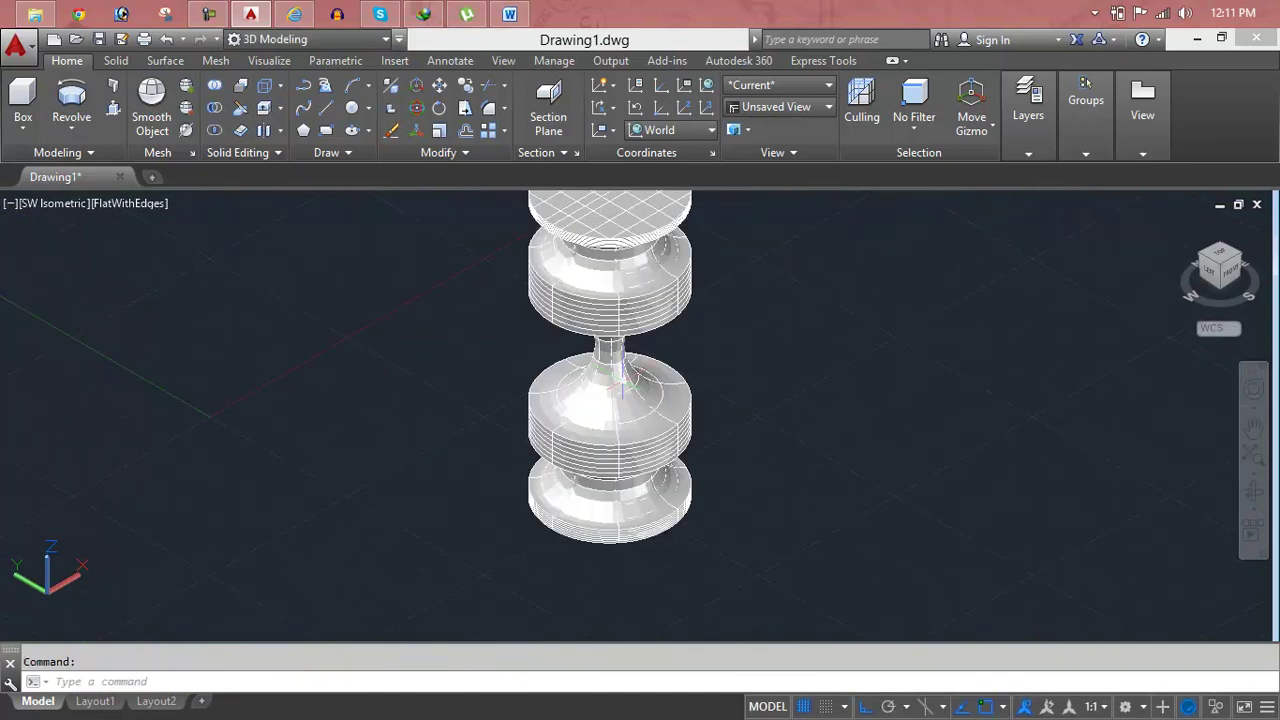
pyautogui.scroll(-5, 622, 380)
pyautogui.click(694, 294)
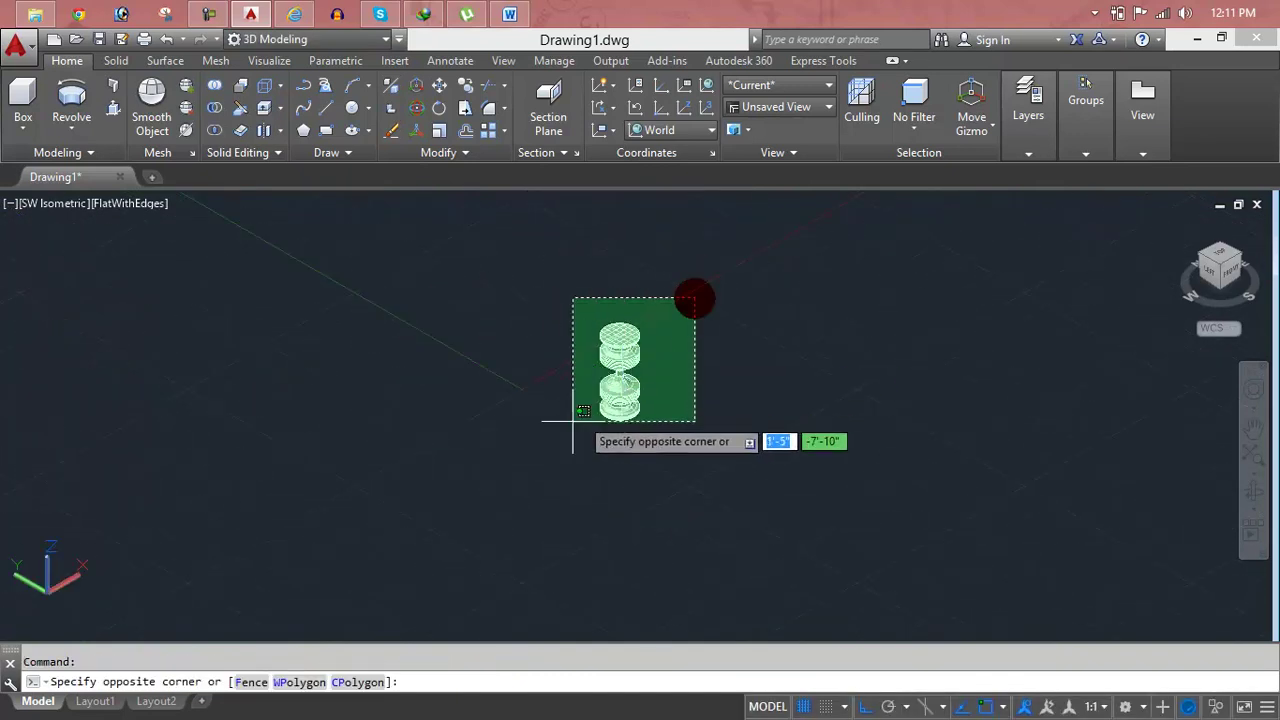
pyautogui.click(535, 460)
pyautogui.press('Delete')
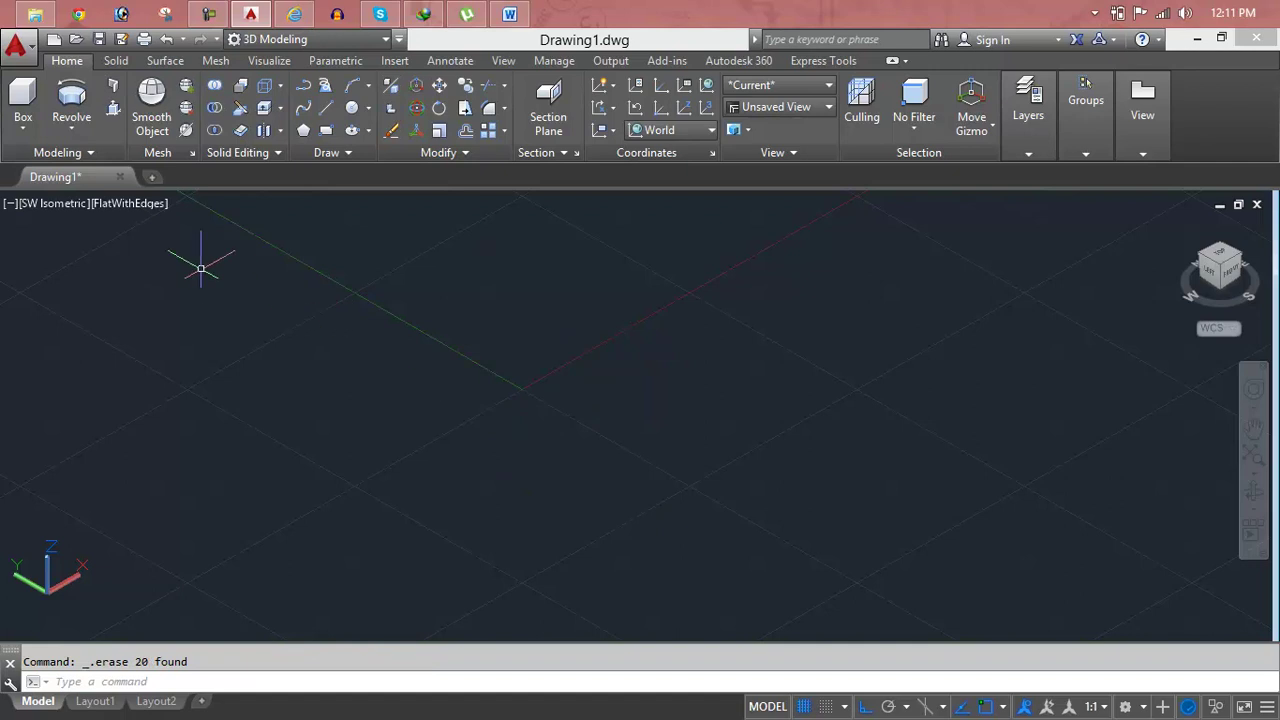
pyautogui.click(78, 122)
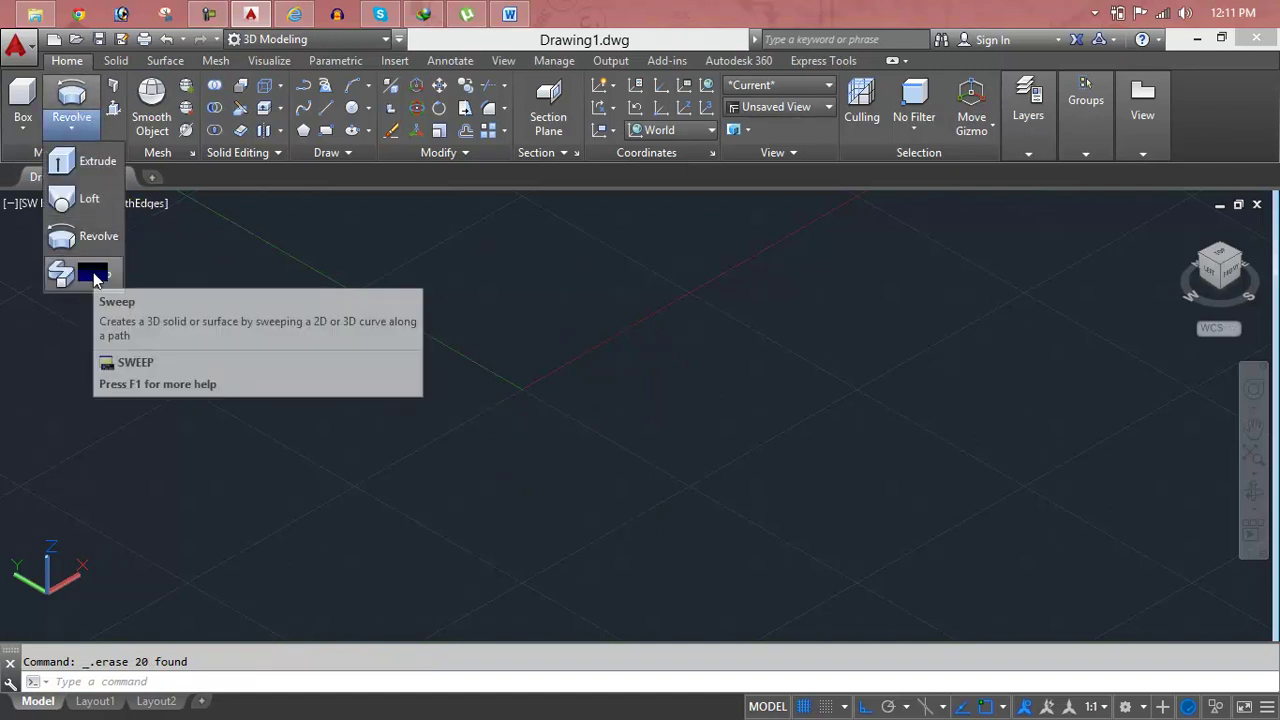
pyautogui.press('Escape')
pyautogui.press('Escape')
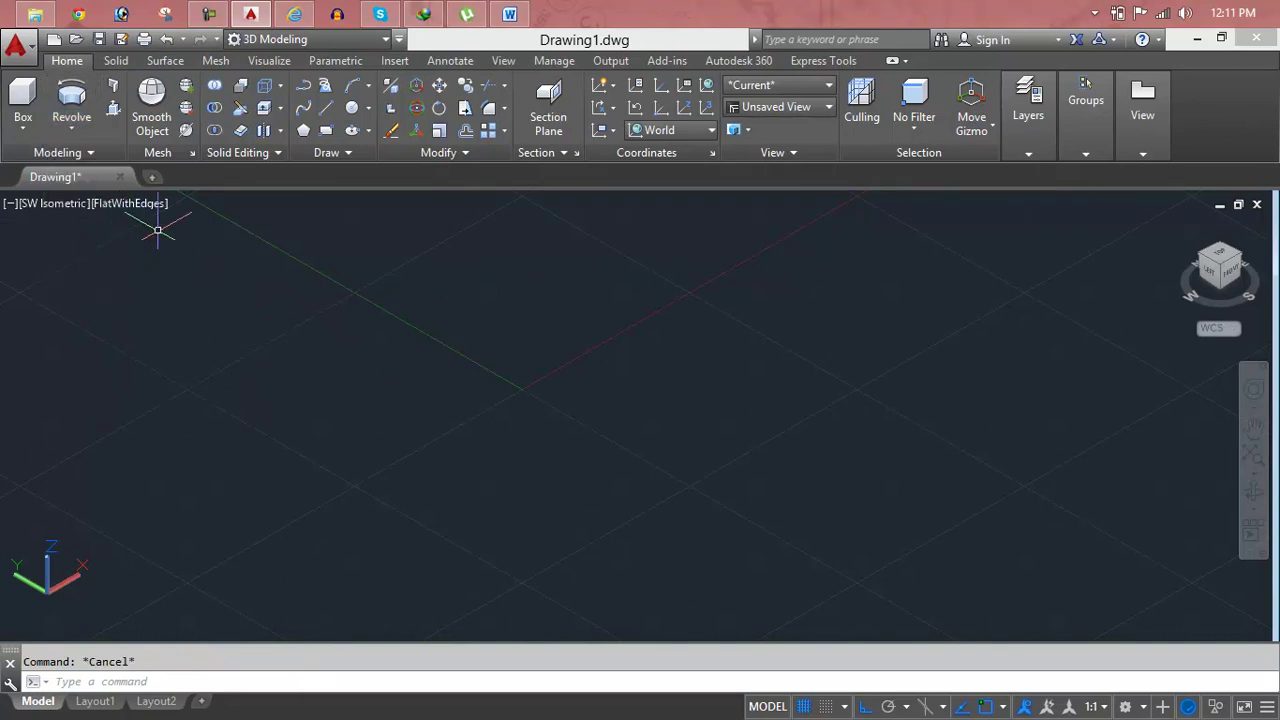
pyautogui.click(192, 153)
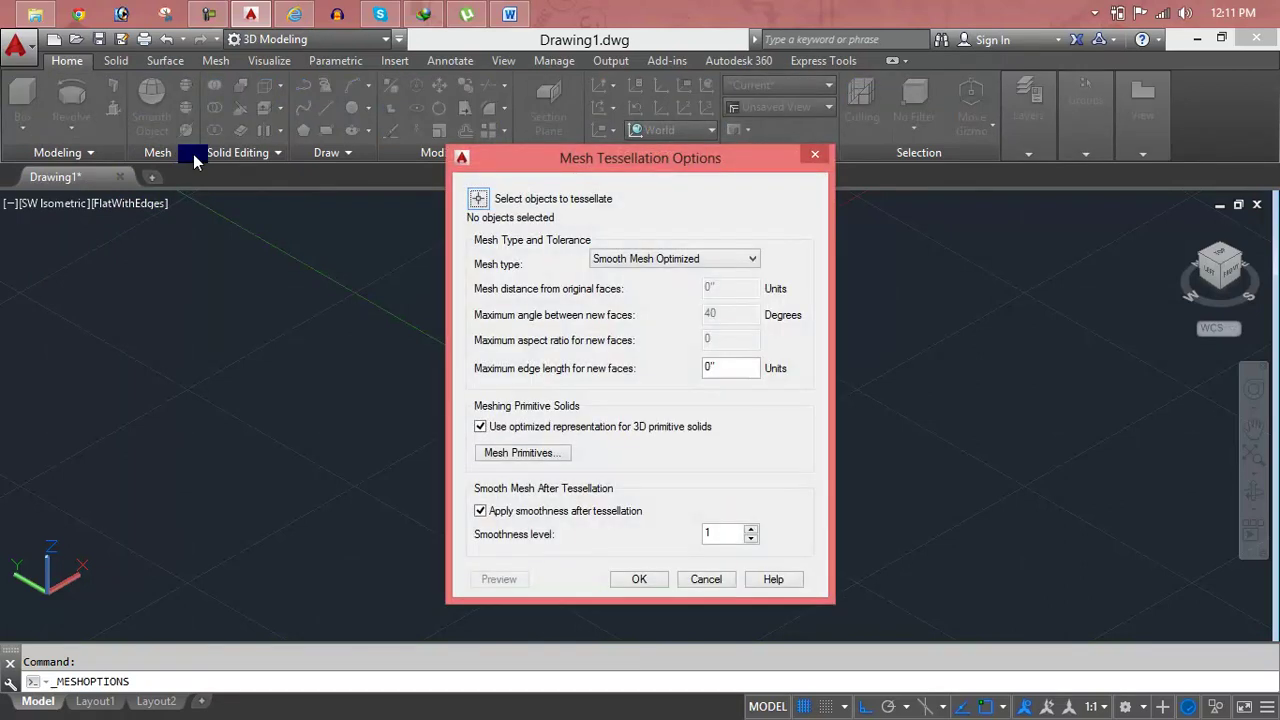
pyautogui.click(814, 155)
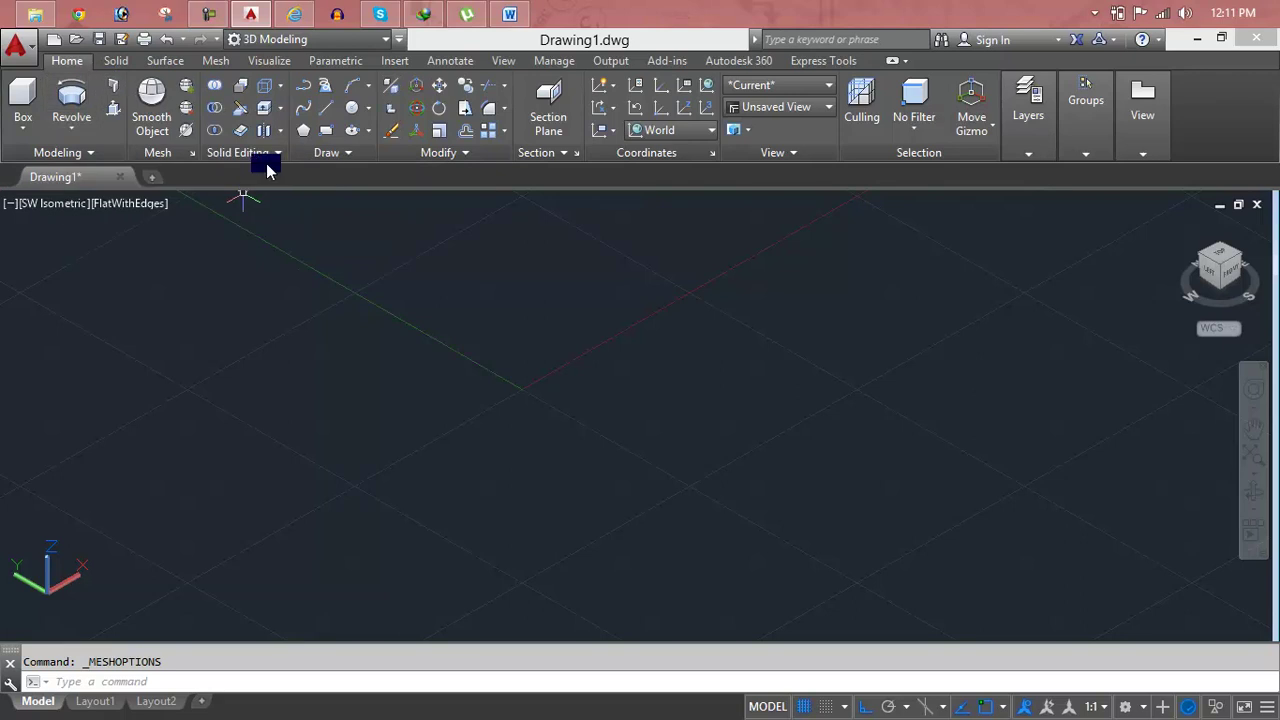
# Draw a helix with 5' base and top radii, clicking to set its height, then zoom in.
pyautogui.click(309, 155)
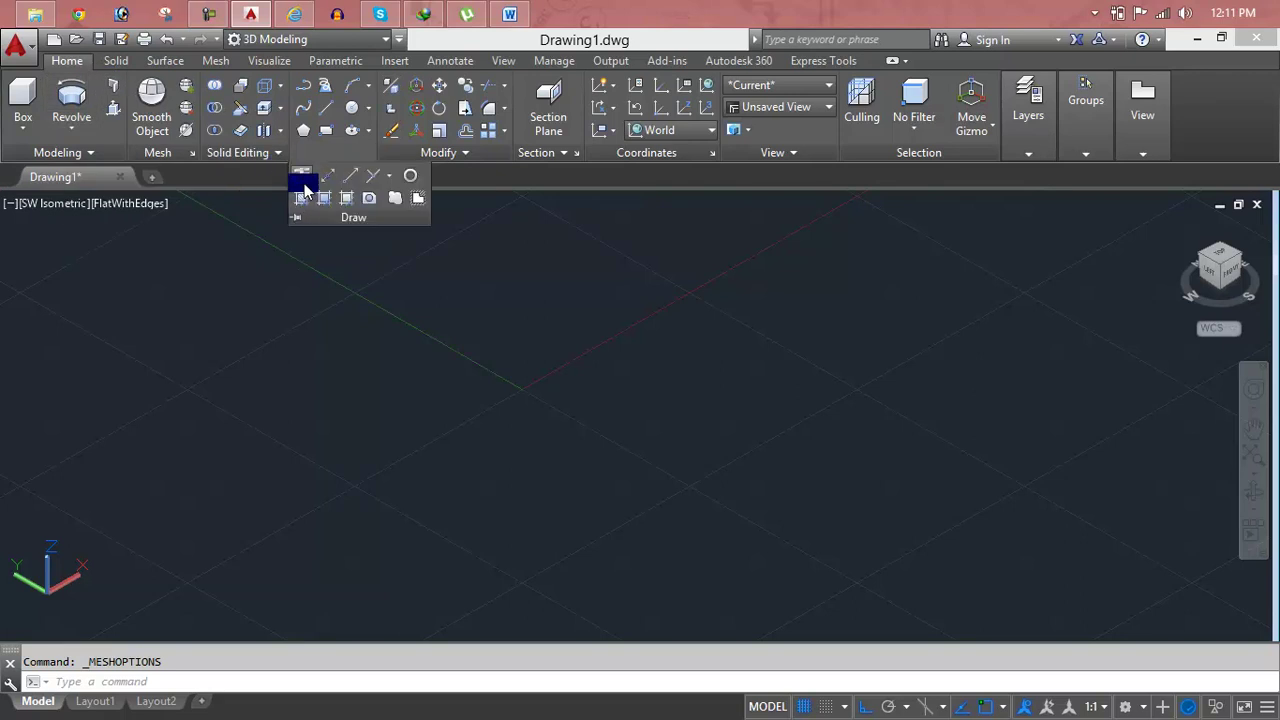
pyautogui.click(303, 184)
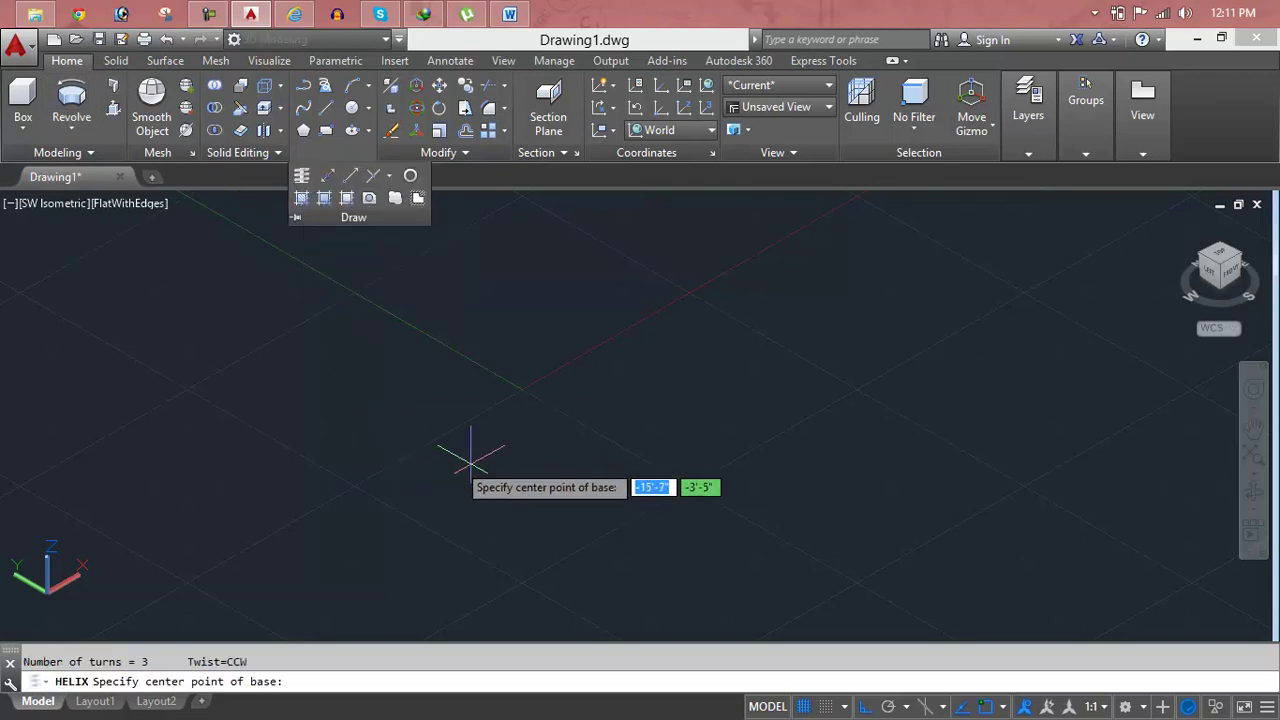
pyautogui.click(551, 478)
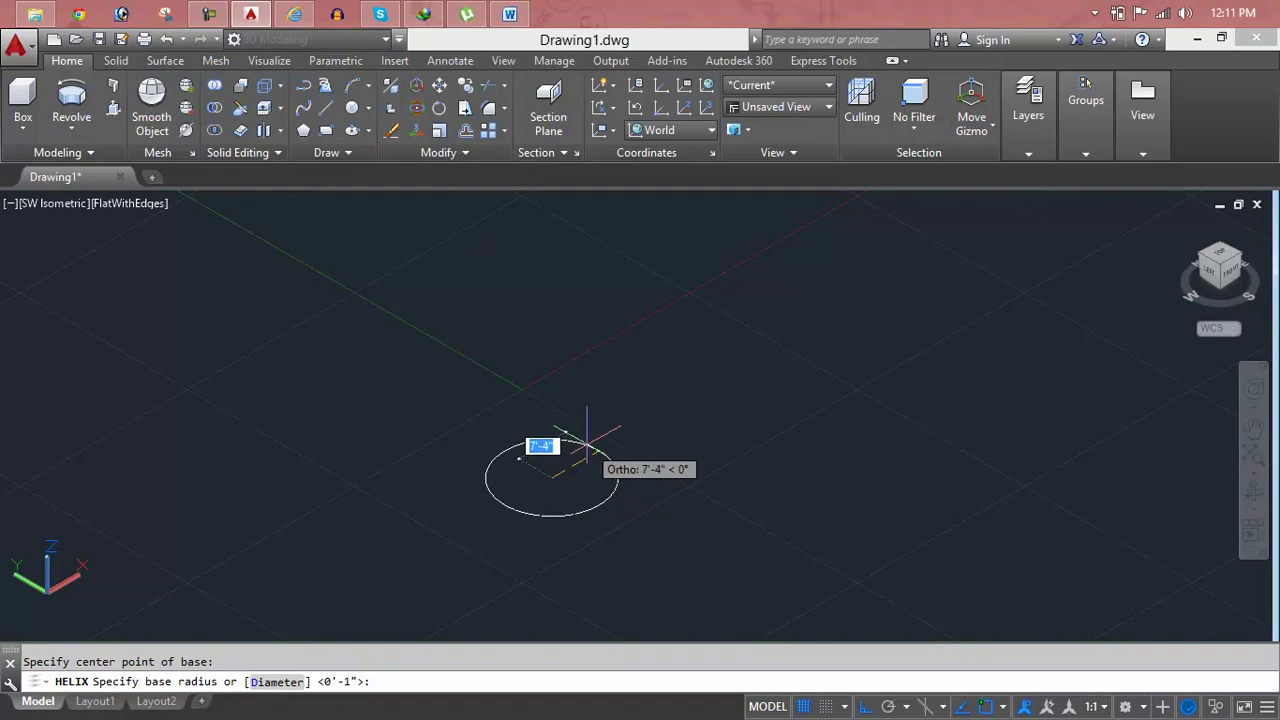
pyautogui.write('5')
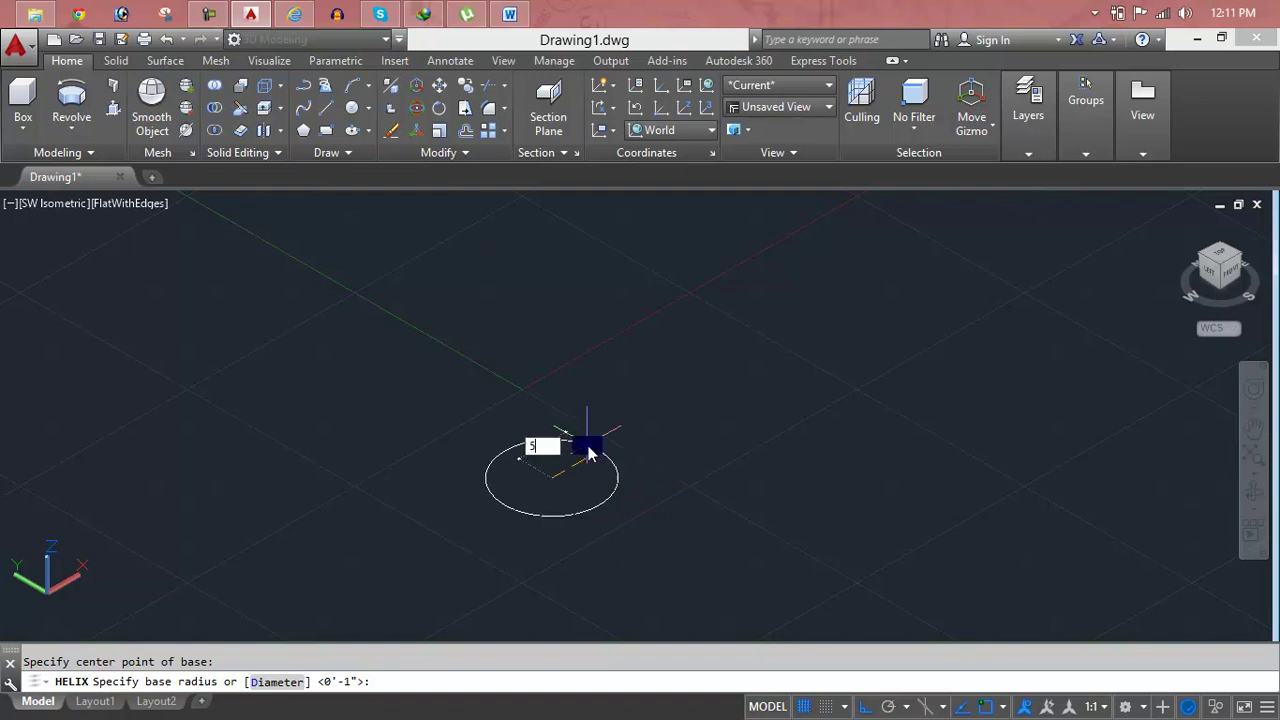
pyautogui.press('Return')
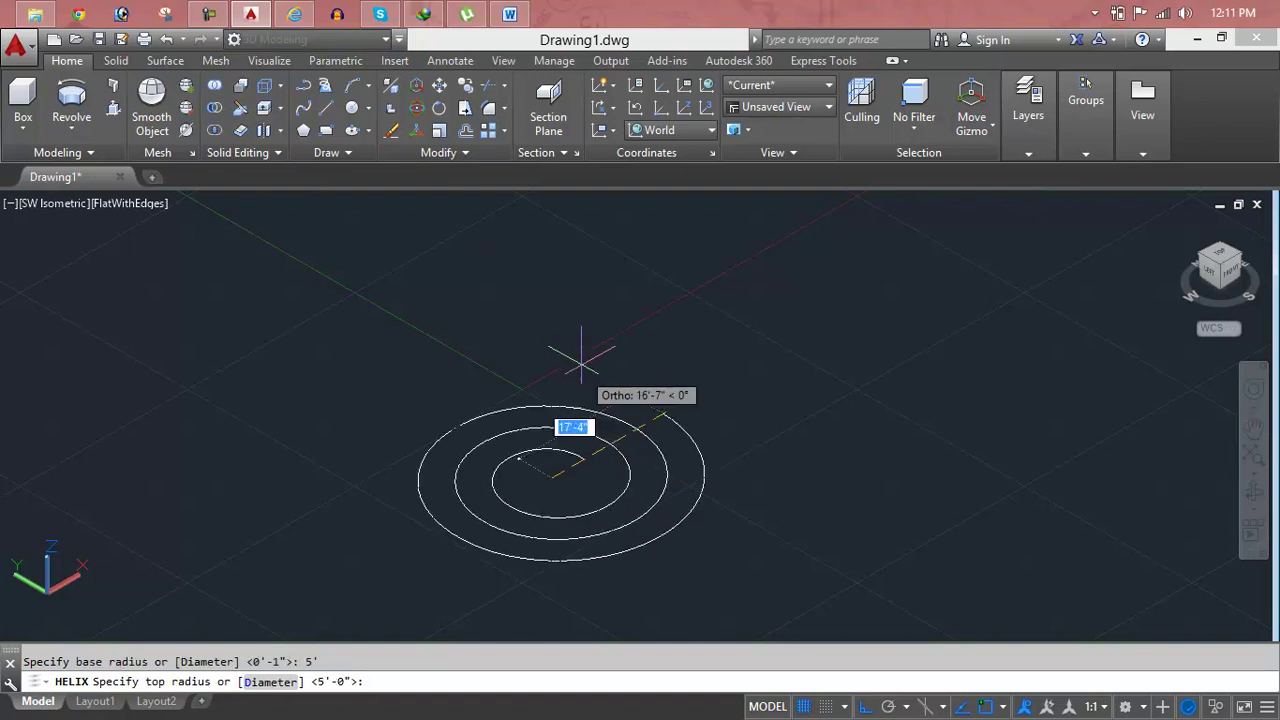
pyautogui.write('5')
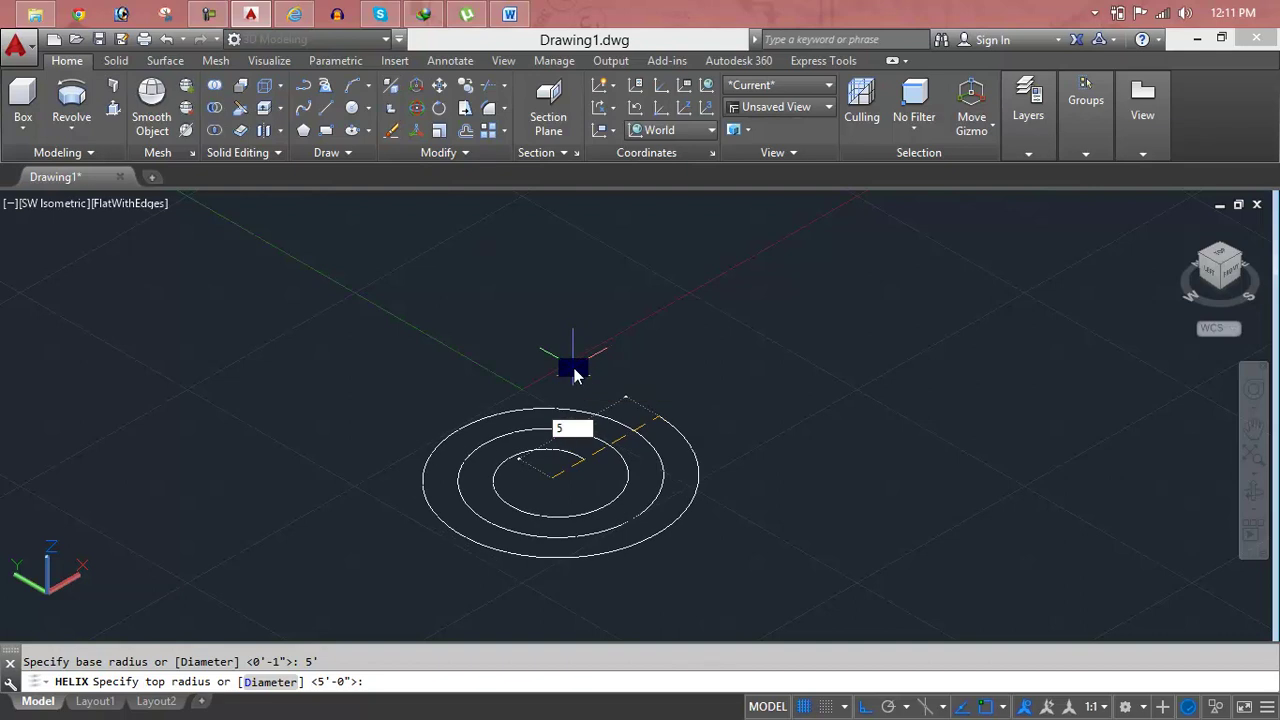
pyautogui.press('Return')
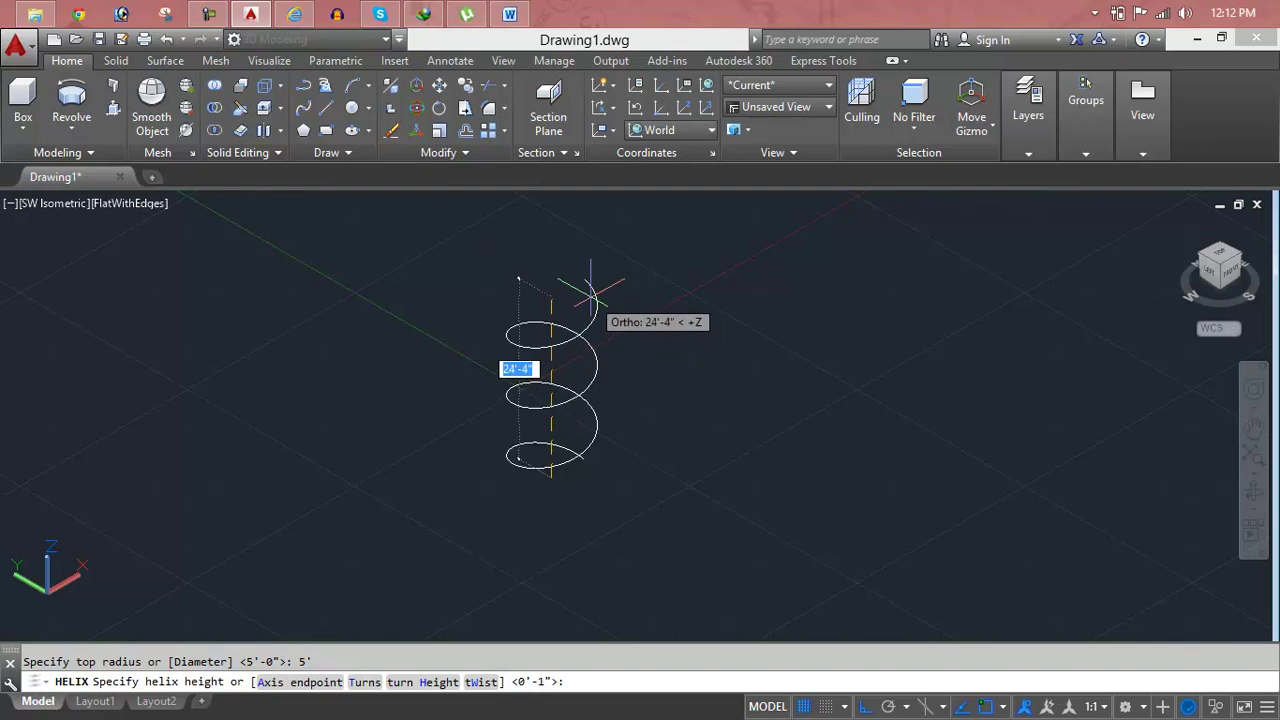
pyautogui.click(518, 278)
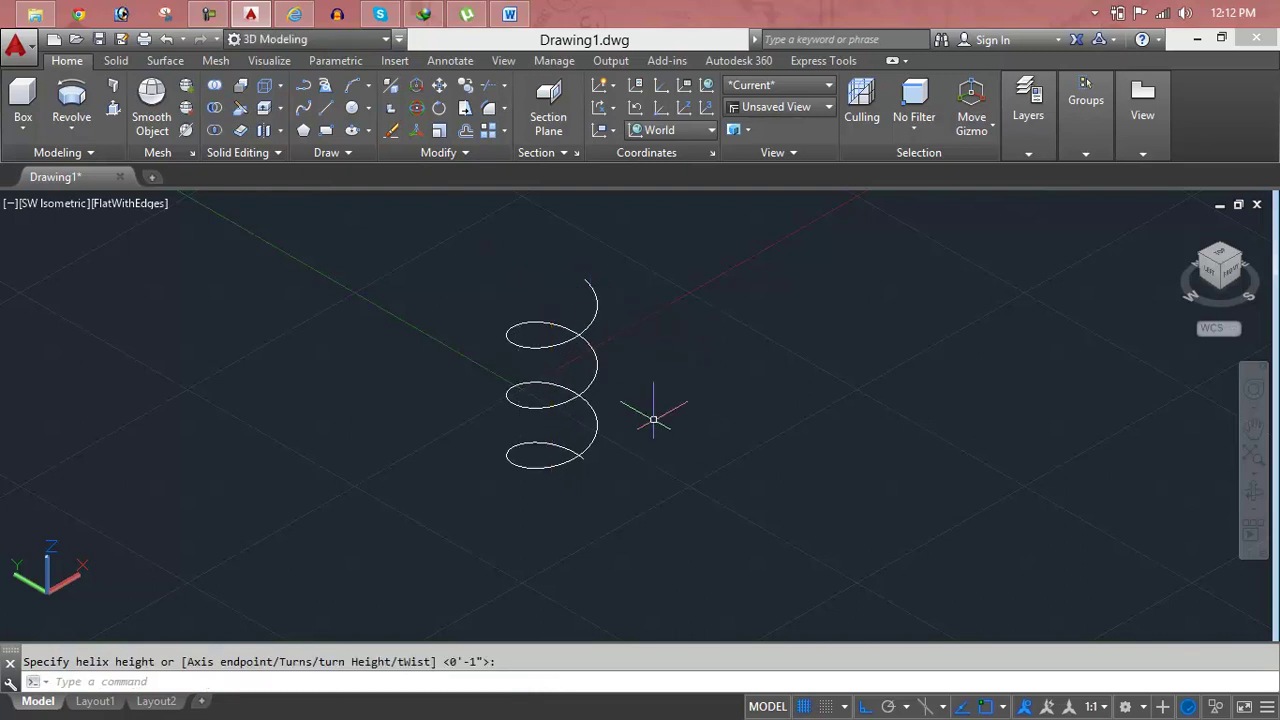
pyautogui.scroll(2, 623, 417)
pyautogui.scroll(3, 486, 406)
pyautogui.scroll(3, 480, 415)
pyautogui.scroll(3, 480, 415)
pyautogui.scroll(2, 566, 471)
pyautogui.scroll(1, 577, 457)
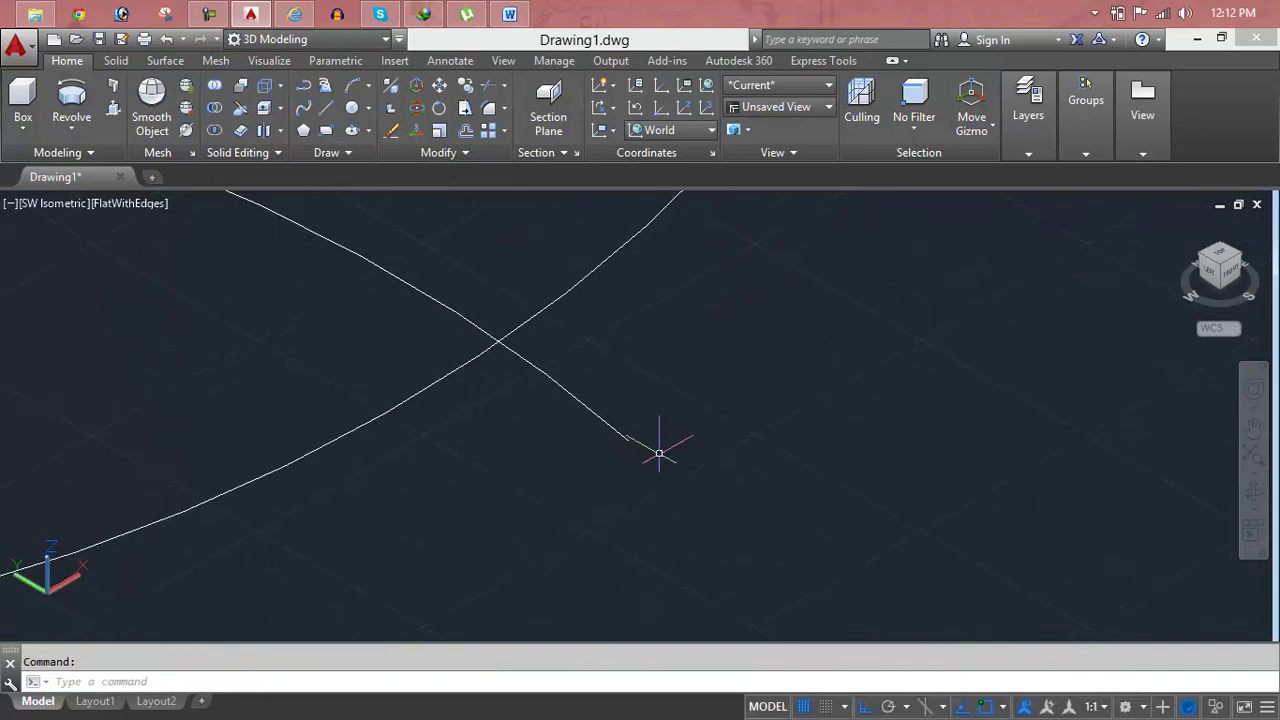
# Draw a small circle centred on the helix's lower endpoint.
pyautogui.write('c')
pyautogui.press('Return')
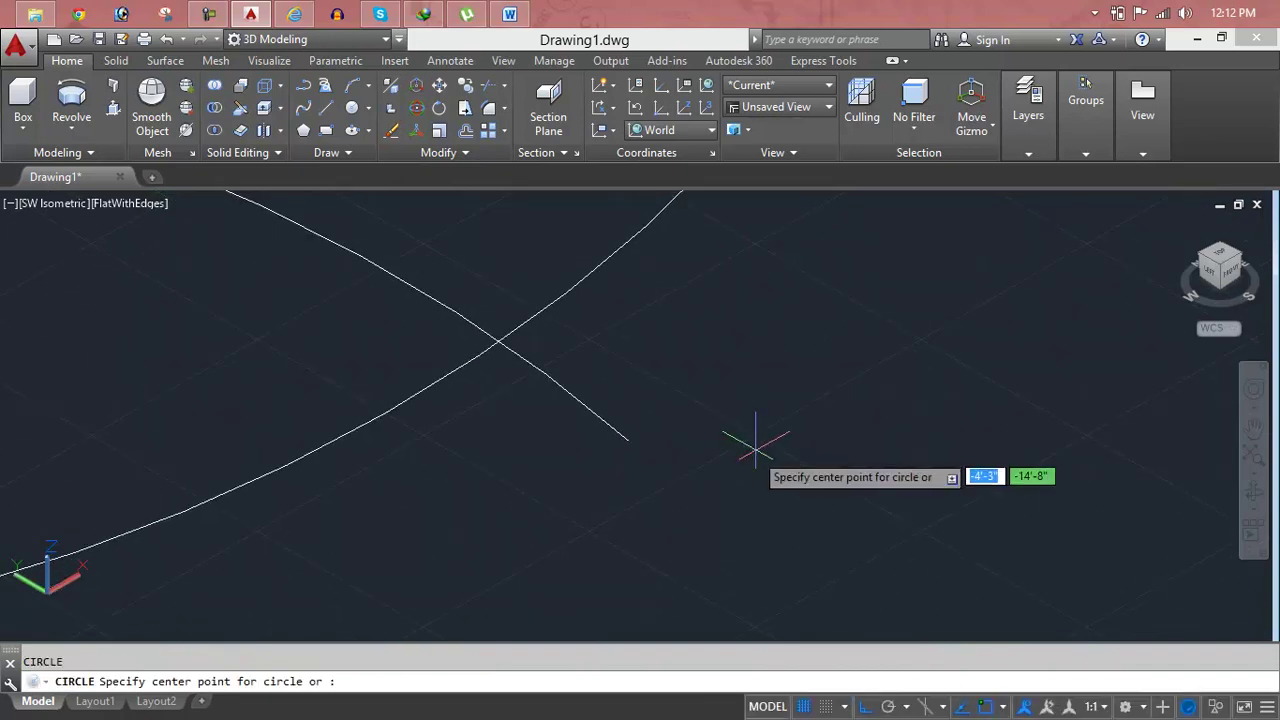
pyautogui.click(628, 437)
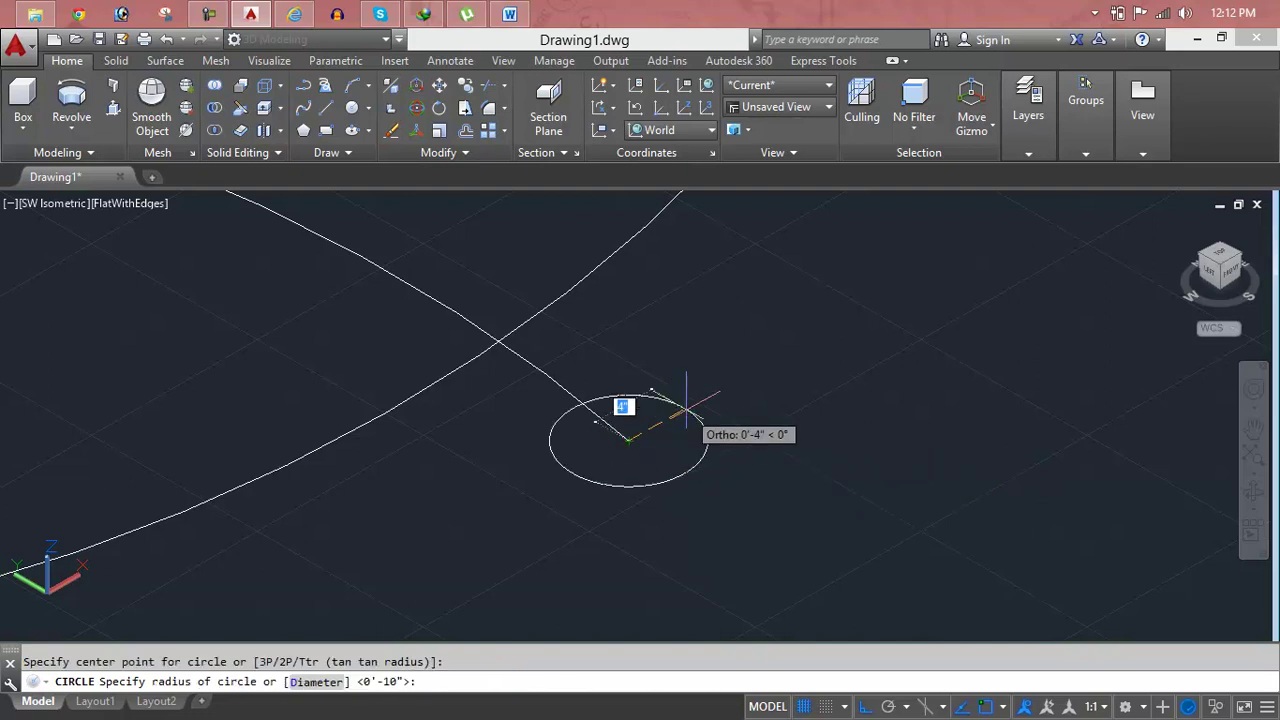
pyautogui.click(683, 418)
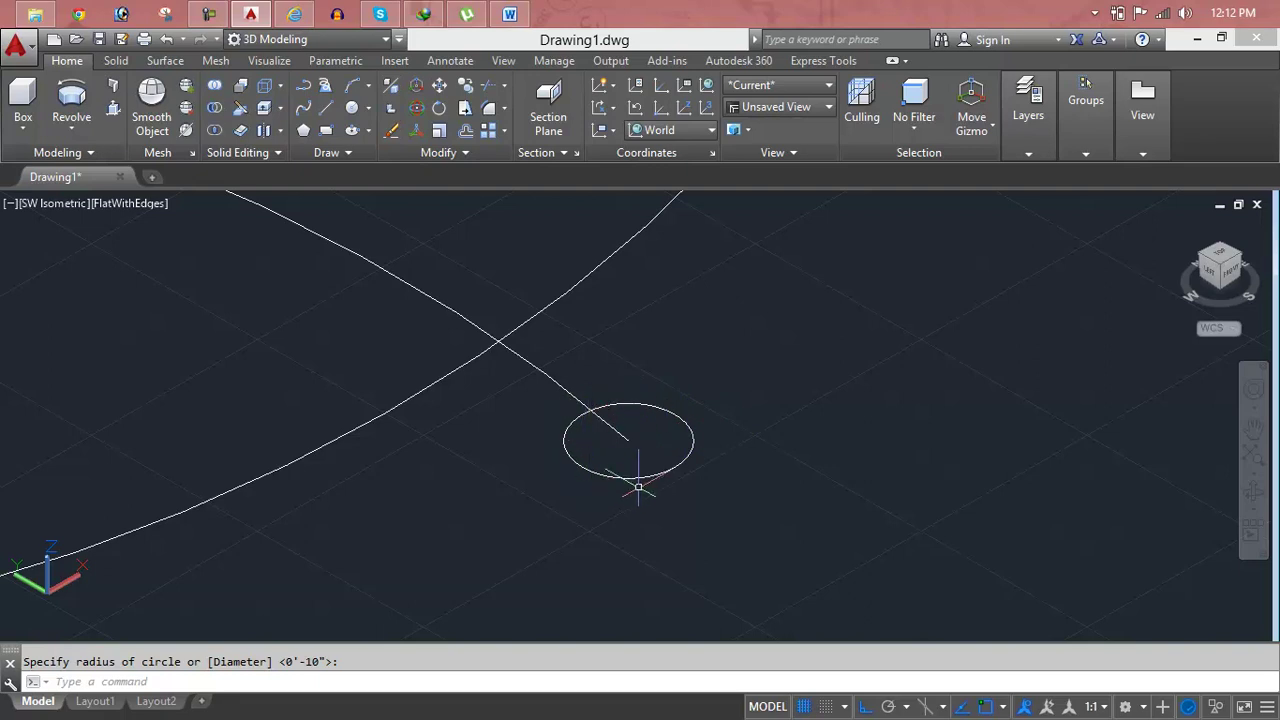
pyautogui.press('Escape')
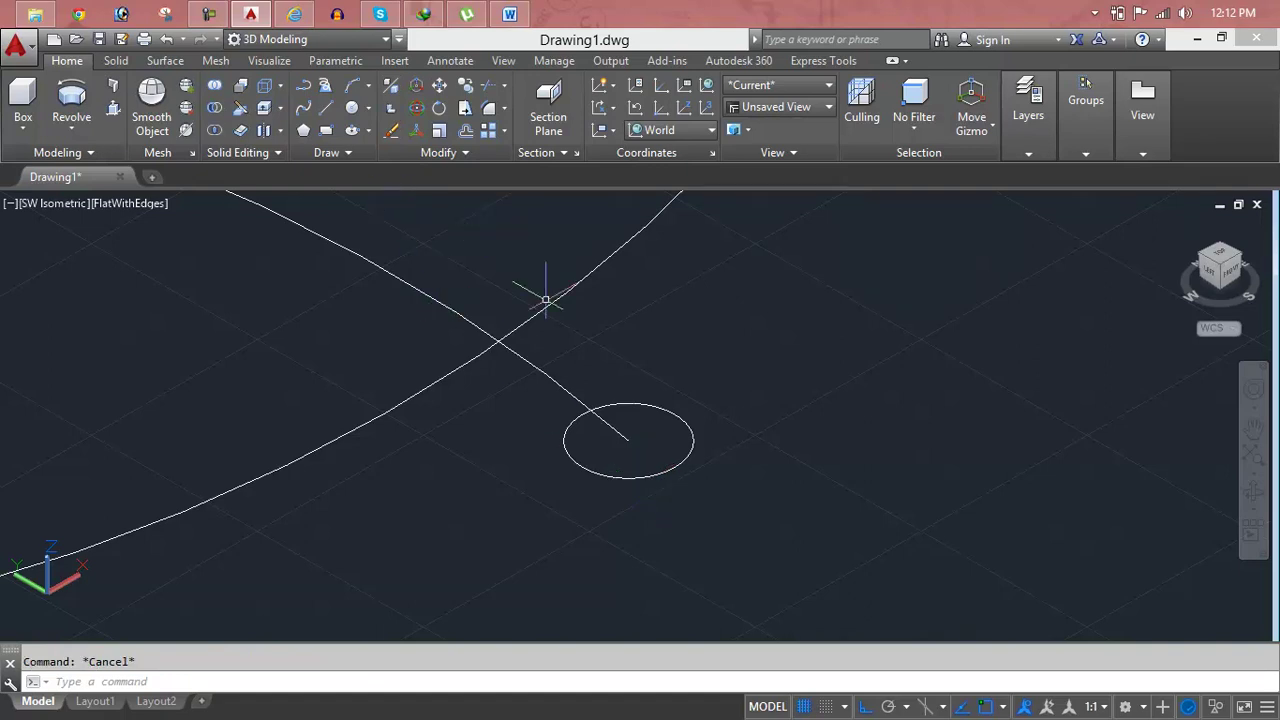
pyautogui.write('r')
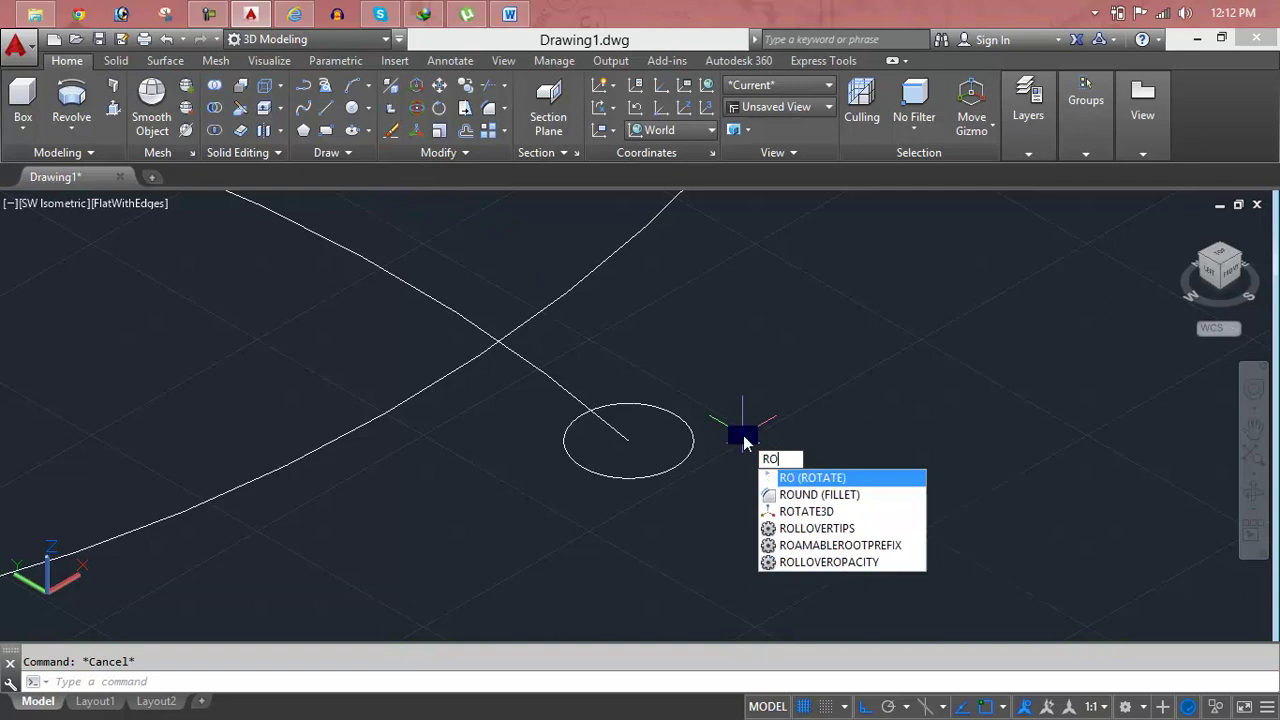
# Rotate the circle 90° with ROTATE3D about a two-point axis so it stands upright.
pyautogui.click(776, 511)
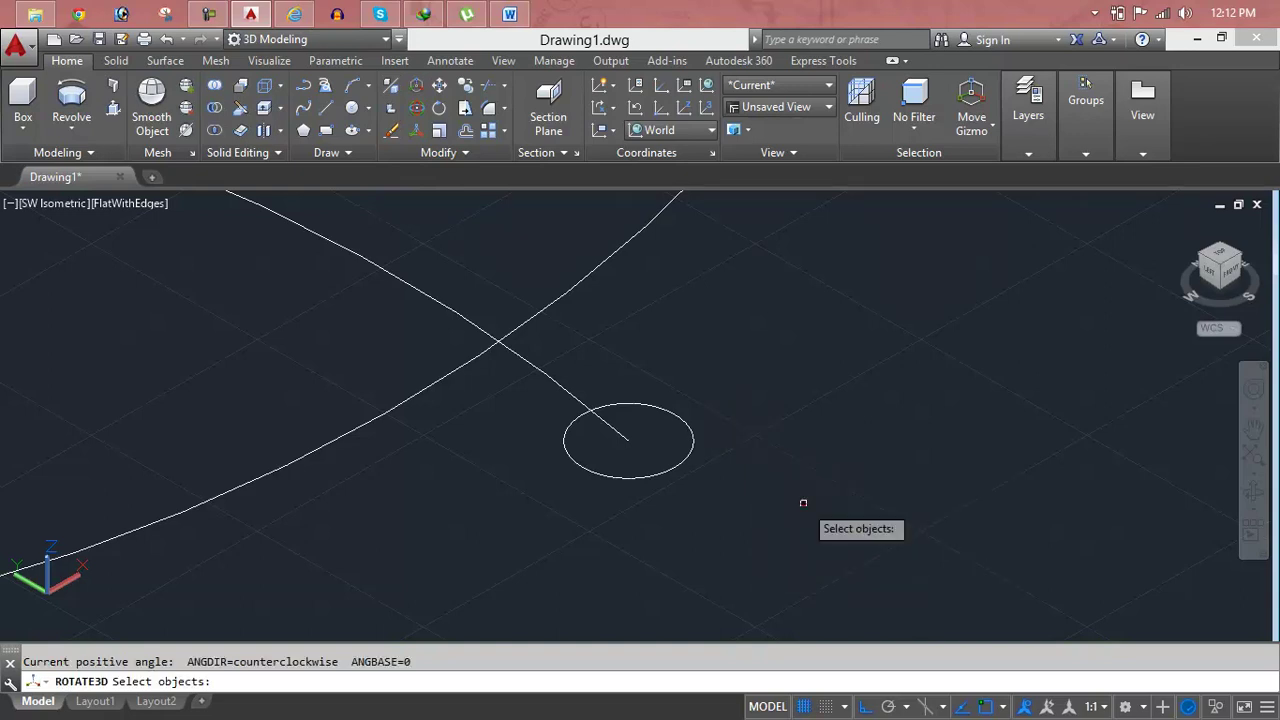
pyautogui.click(648, 473)
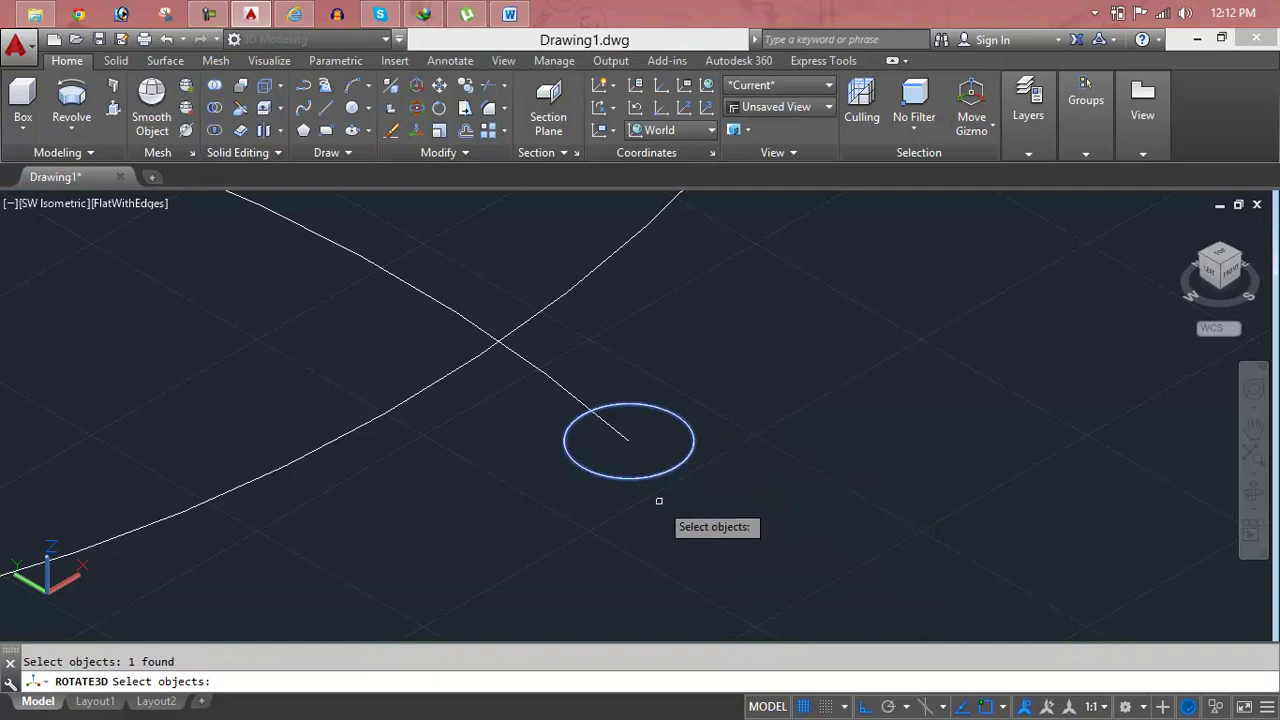
pyautogui.press('Return')
pyautogui.click(640, 507)
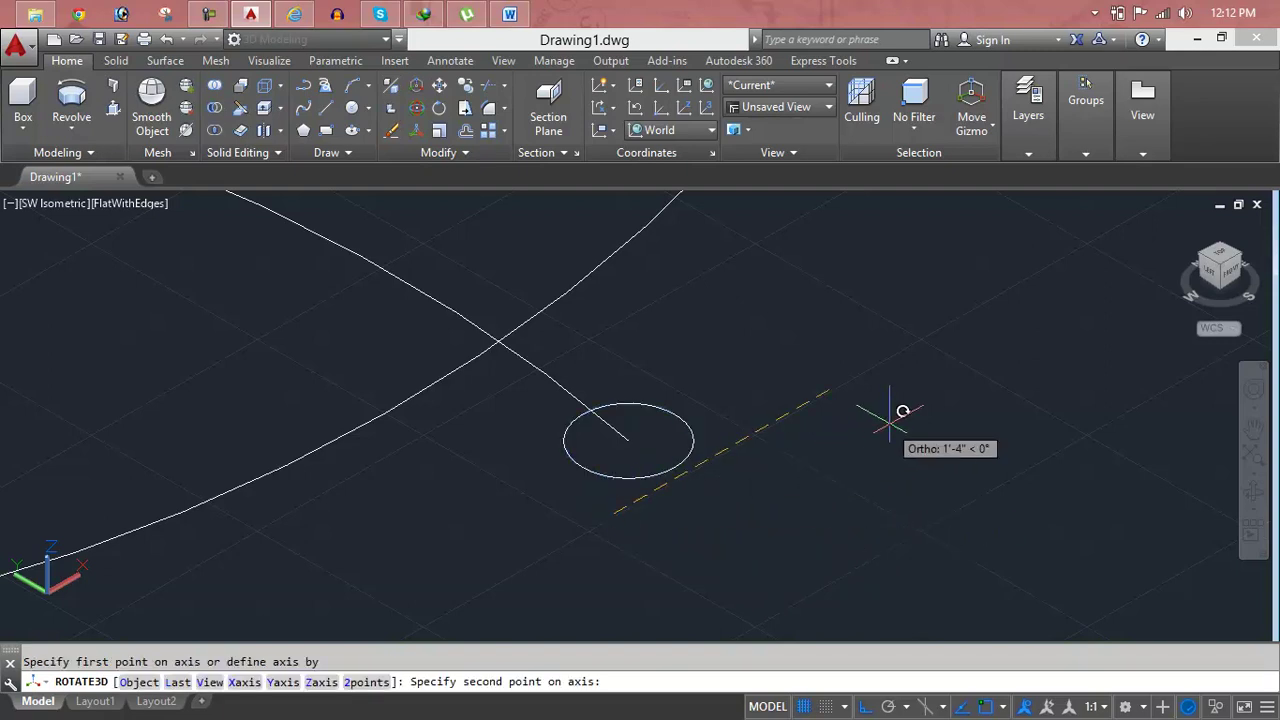
pyautogui.click(881, 418)
pyautogui.press('Return')
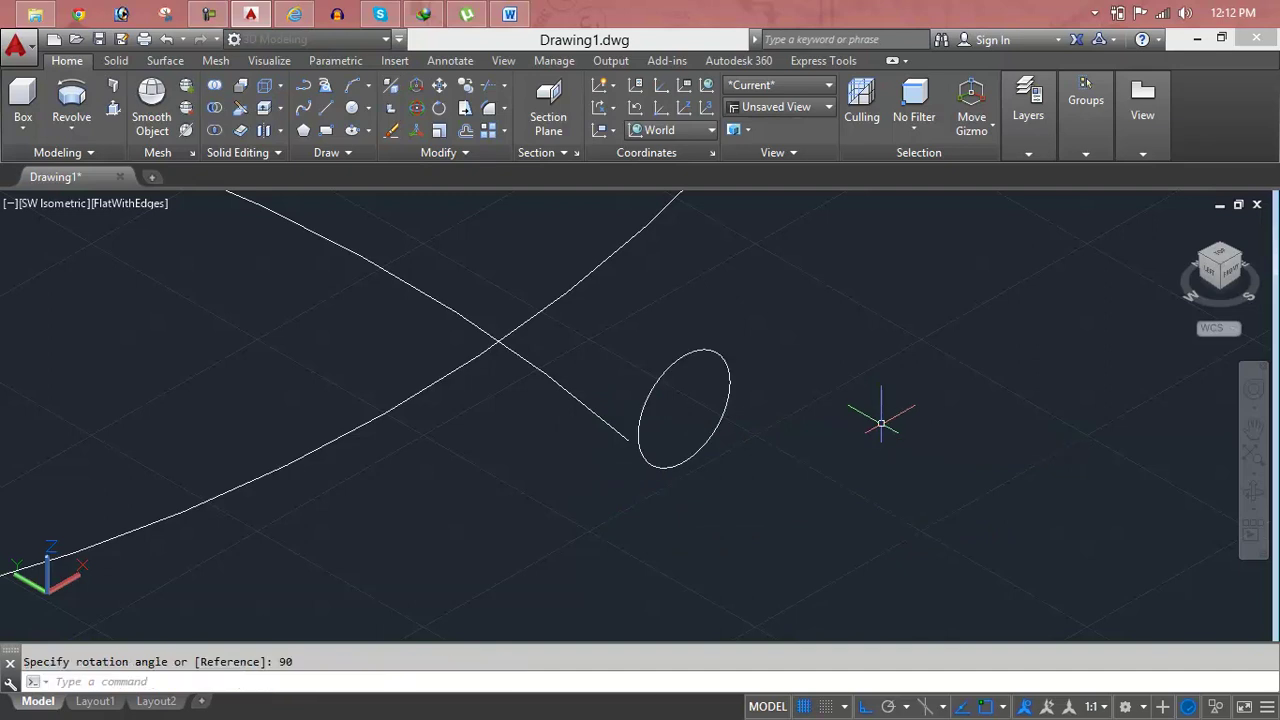
pyautogui.press('Escape')
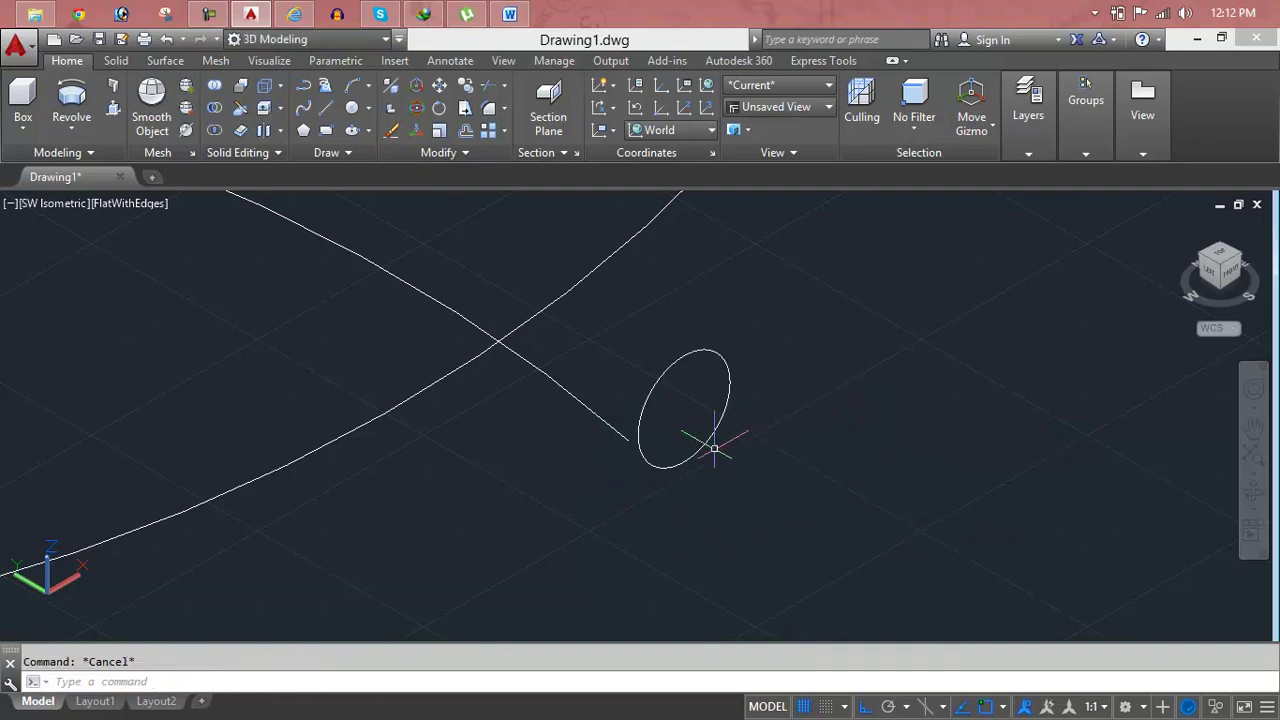
pyautogui.write('M')
# Move the circle from its centre back onto the helix's lower end.
pyautogui.press('Return')
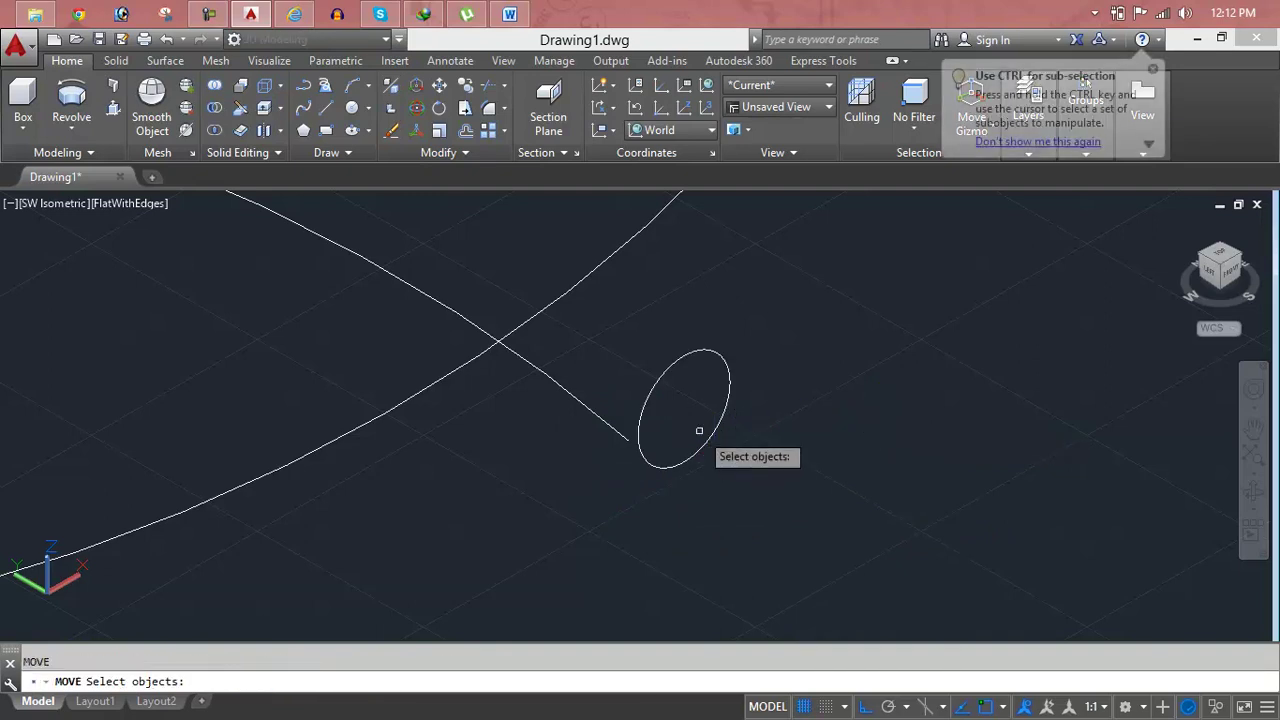
pyautogui.click(706, 444)
pyautogui.rightClick(706, 444)
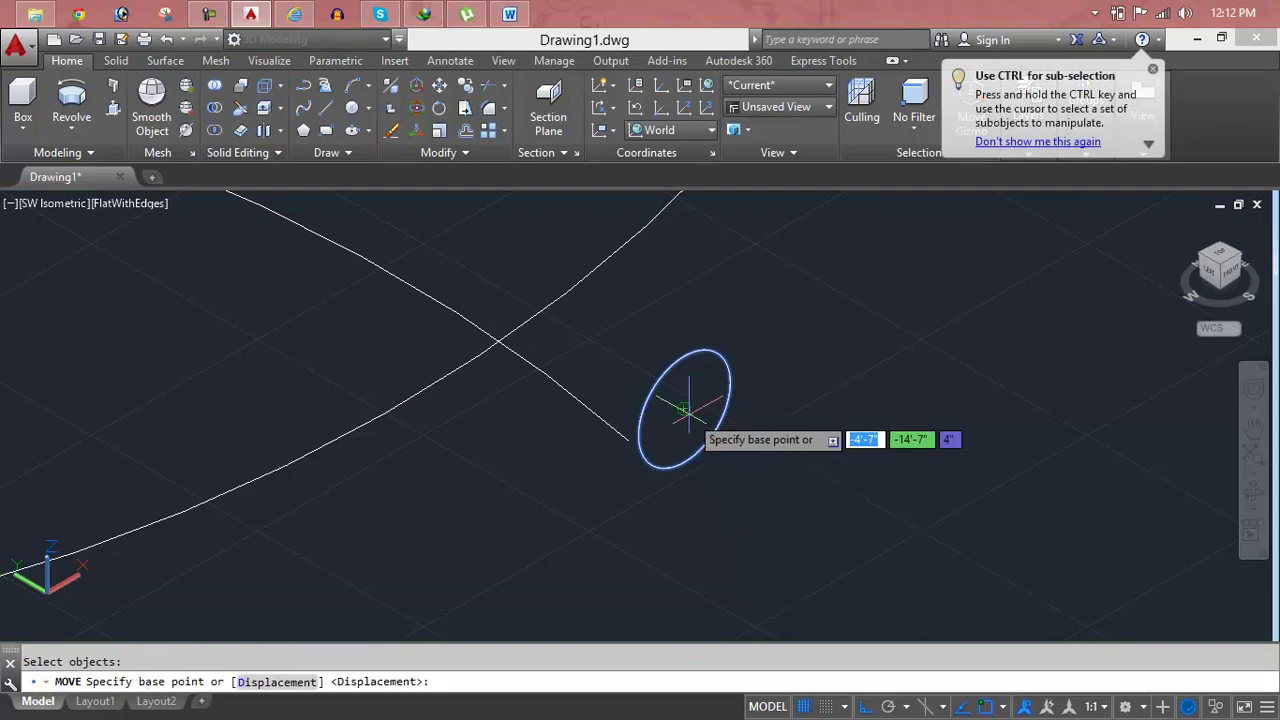
pyautogui.click(685, 408)
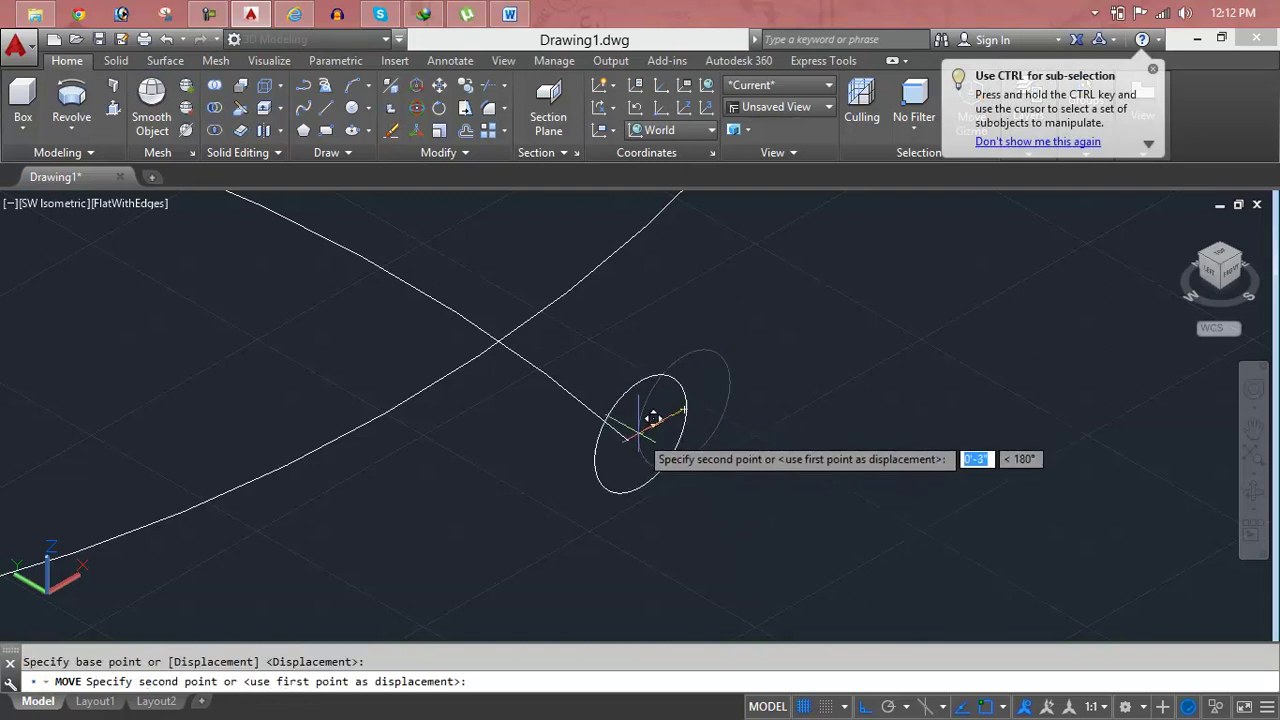
pyautogui.press('Escape')
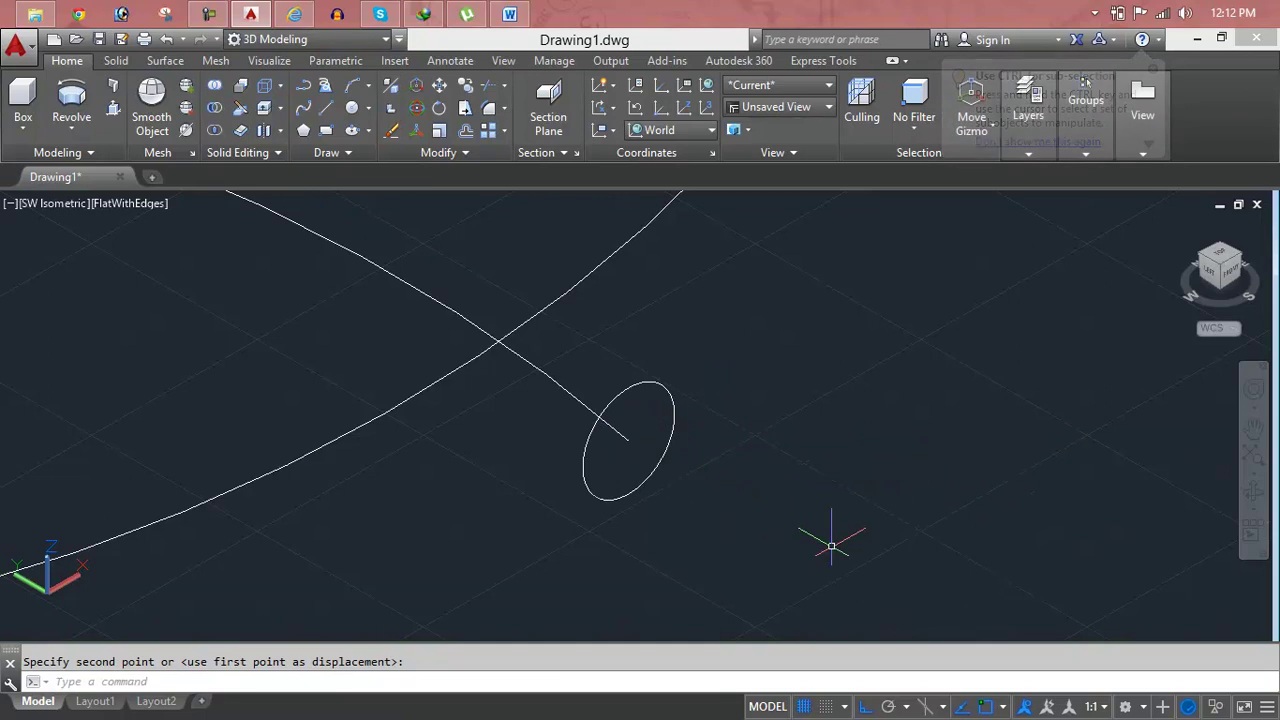
pyautogui.press('Escape')
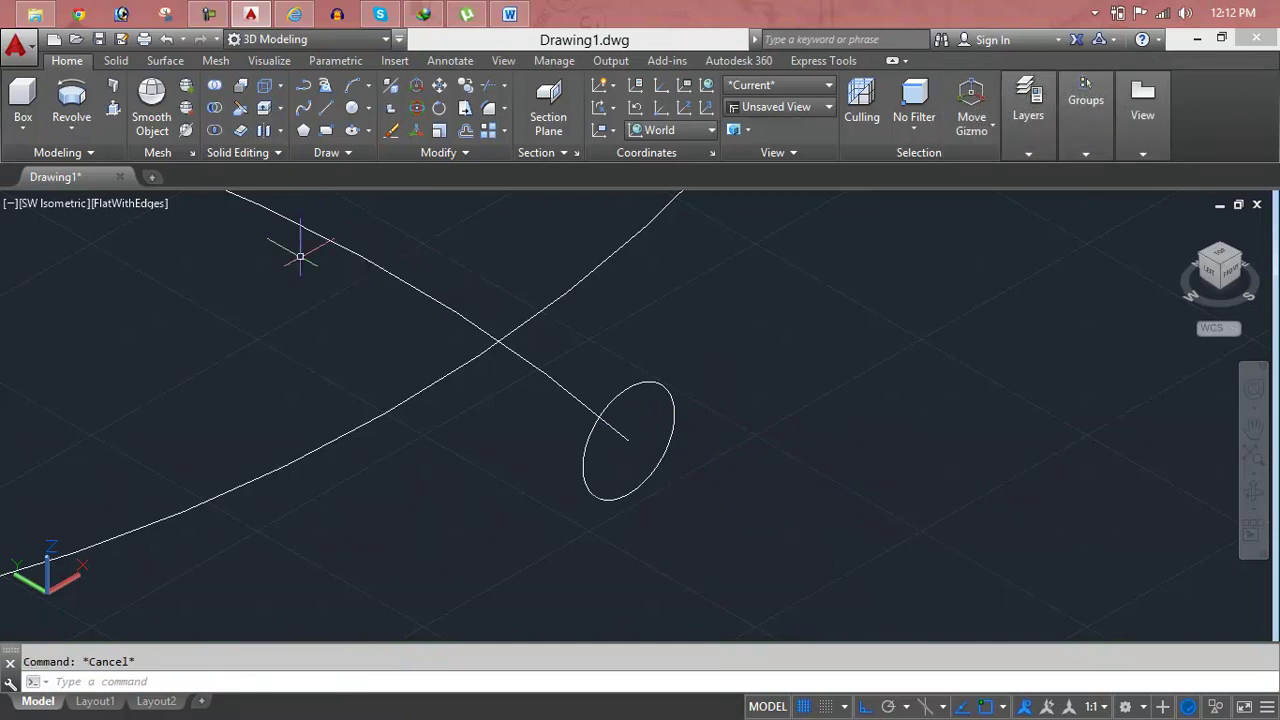
# Start a Sweep with the upright circle as the profile object.
pyautogui.click(79, 128)
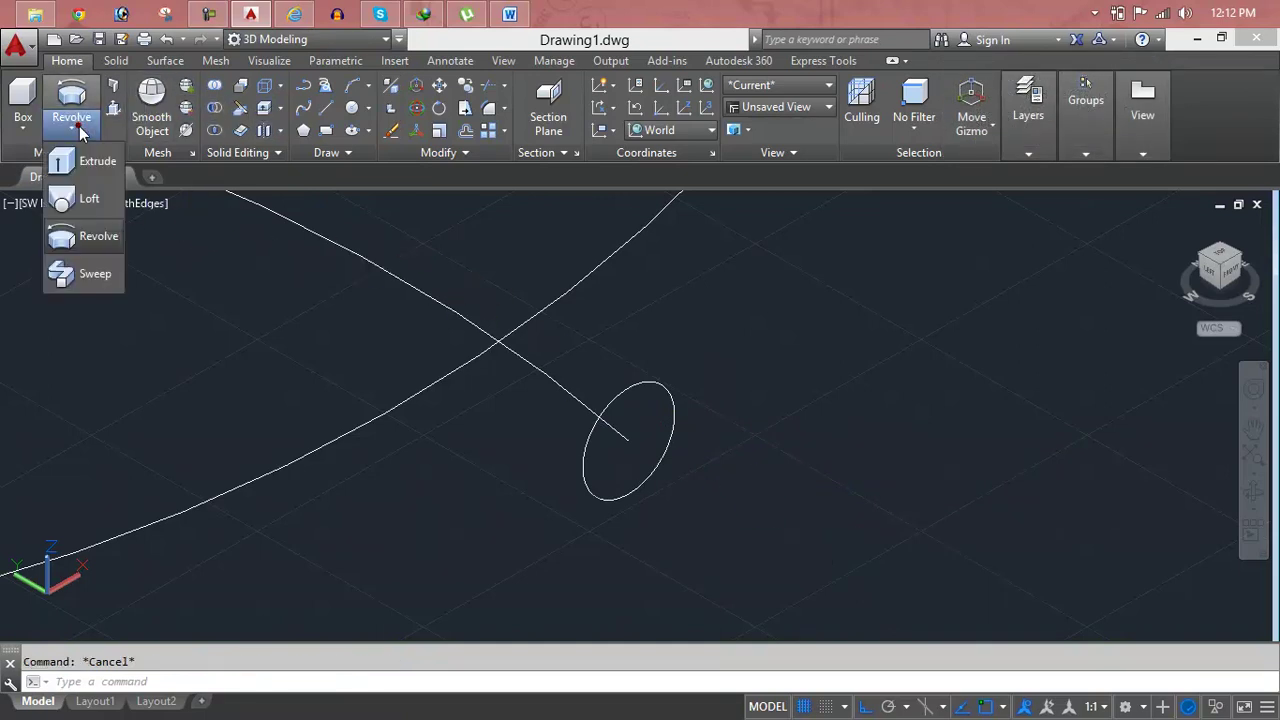
pyautogui.click(100, 275)
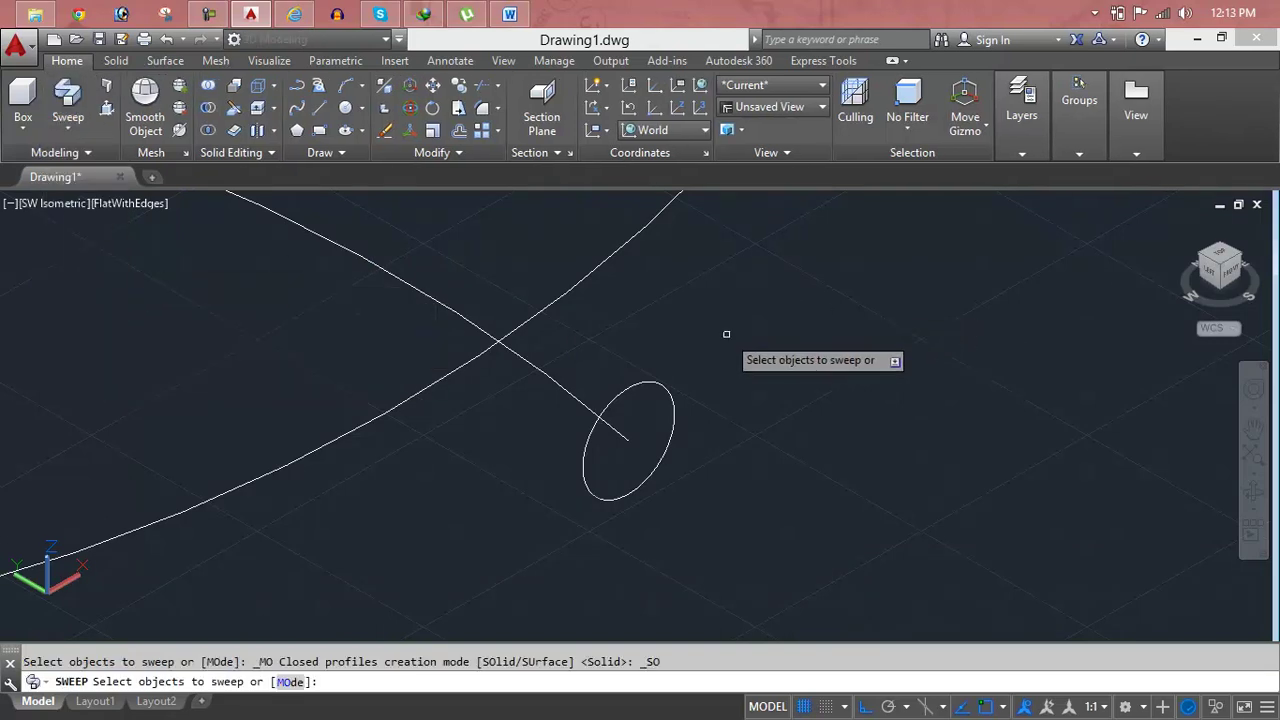
pyautogui.click(648, 382)
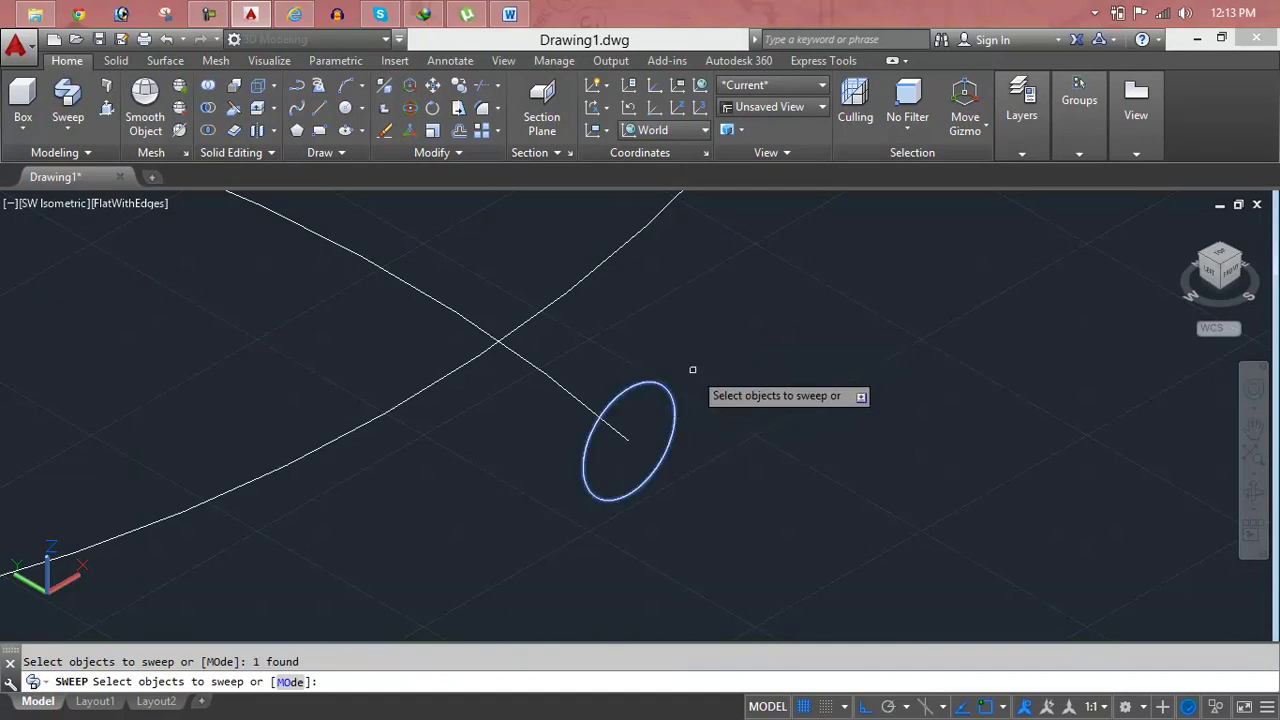
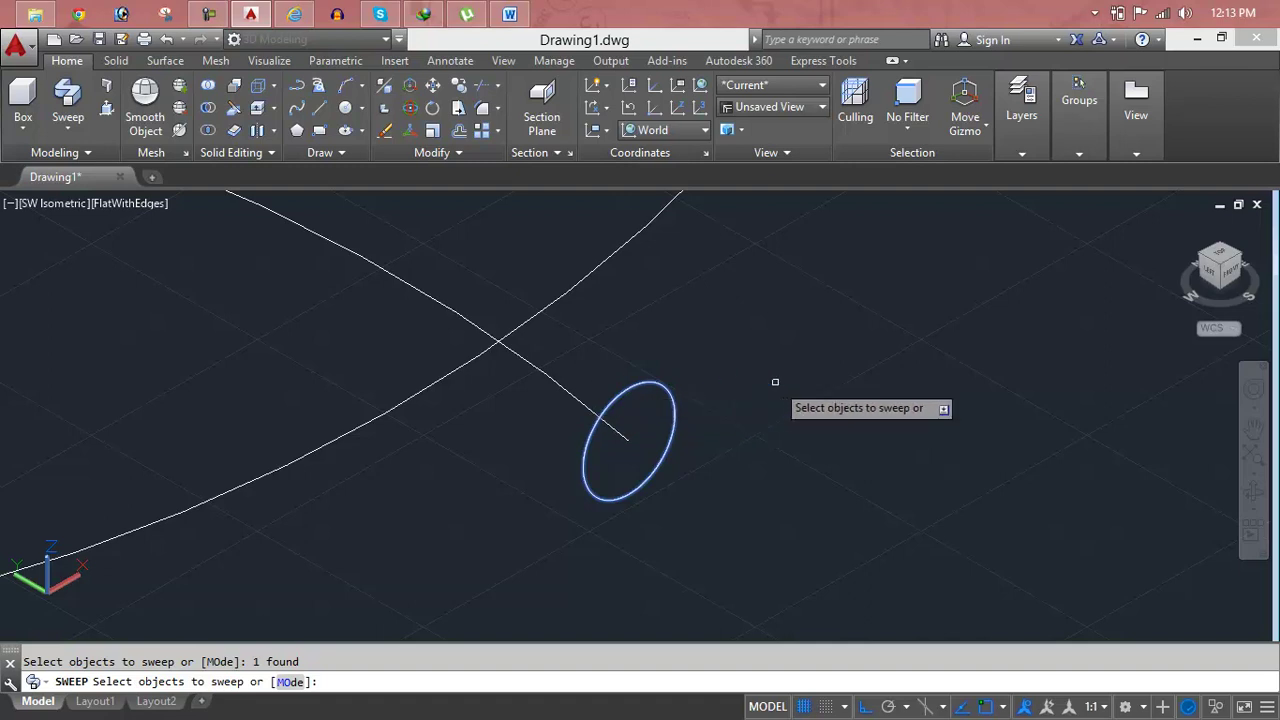
# Sweep the ellipse along the helix to form a three-turn solid spring tube.
pyautogui.press('Return')
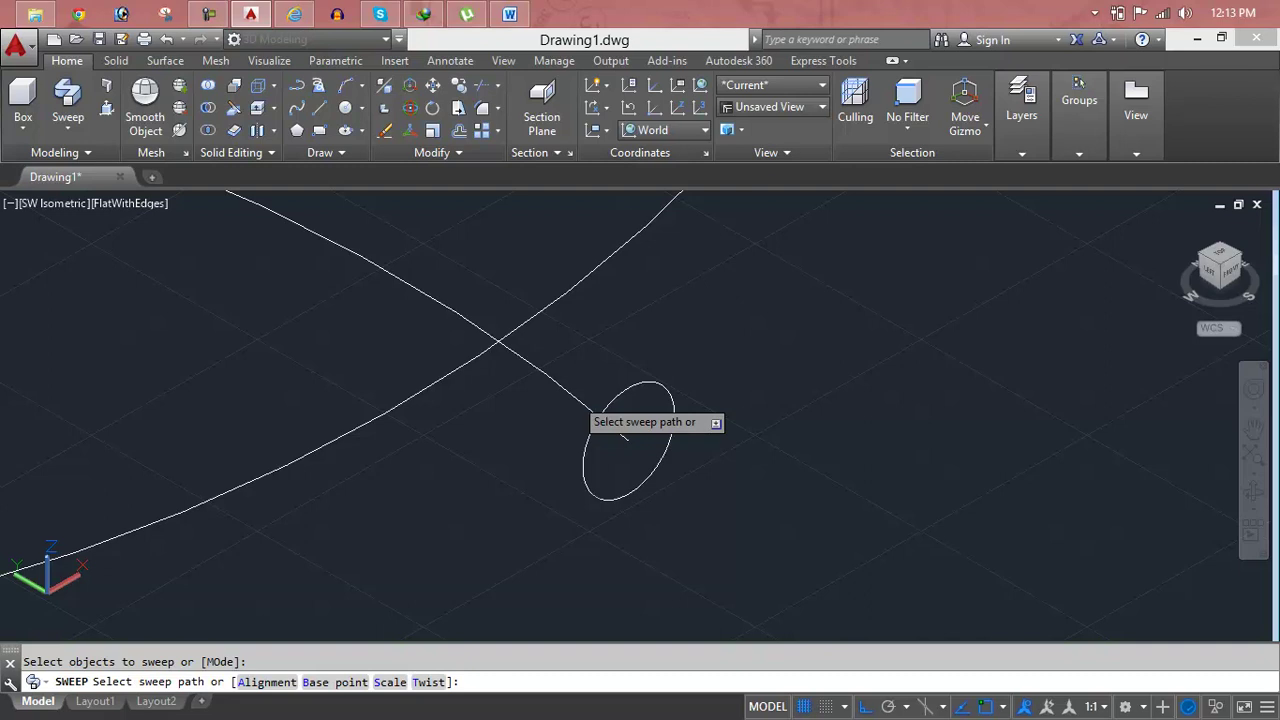
pyautogui.click(585, 408)
pyautogui.scroll(-5, 533, 285)
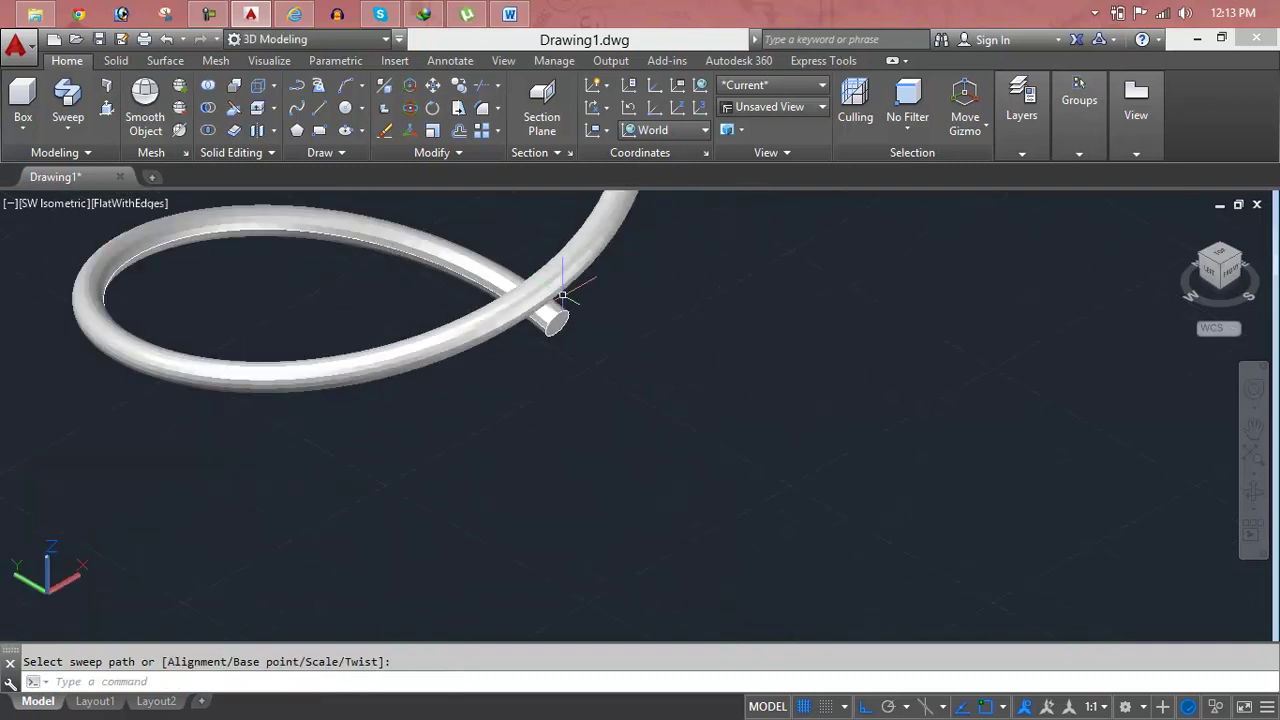
pyautogui.scroll(-3, 563, 297)
pyautogui.moveTo(563, 326); pyautogui.dragTo(568, 487, button='middle')
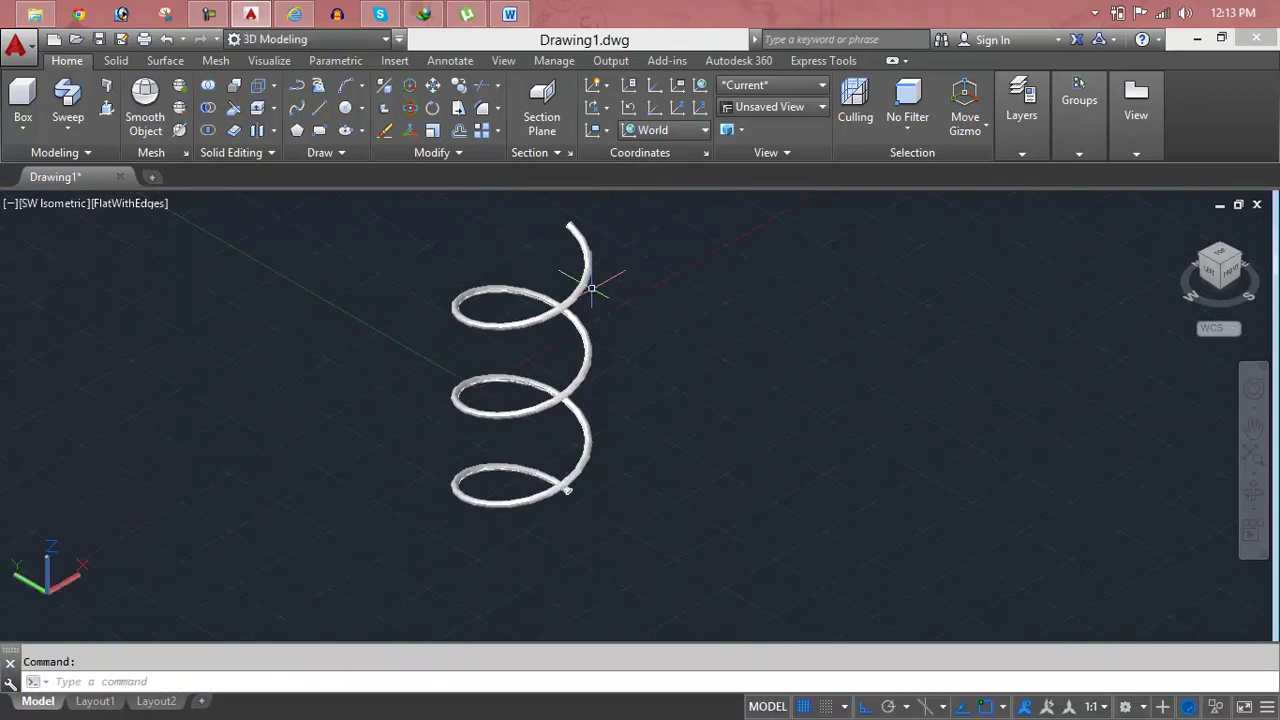
# Zoom and pan around the drawing to inspect the finished coil spring.
pyautogui.scroll(3, 586, 277)
pyautogui.scroll(2, 586, 277)
pyautogui.scroll(3, 586, 277)
pyautogui.scroll(-3, 572, 452)
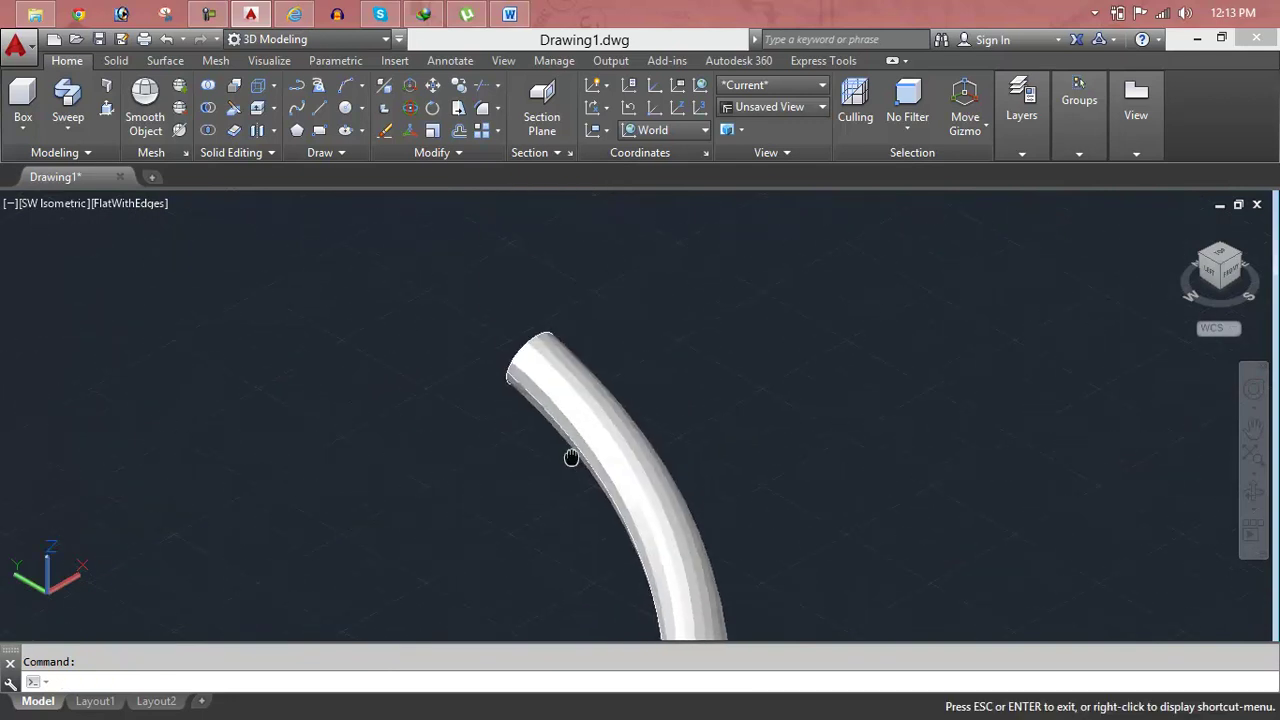
pyautogui.scroll(-3, 572, 452)
pyautogui.moveTo(572, 452); pyautogui.dragTo(574, 284, button='middle')
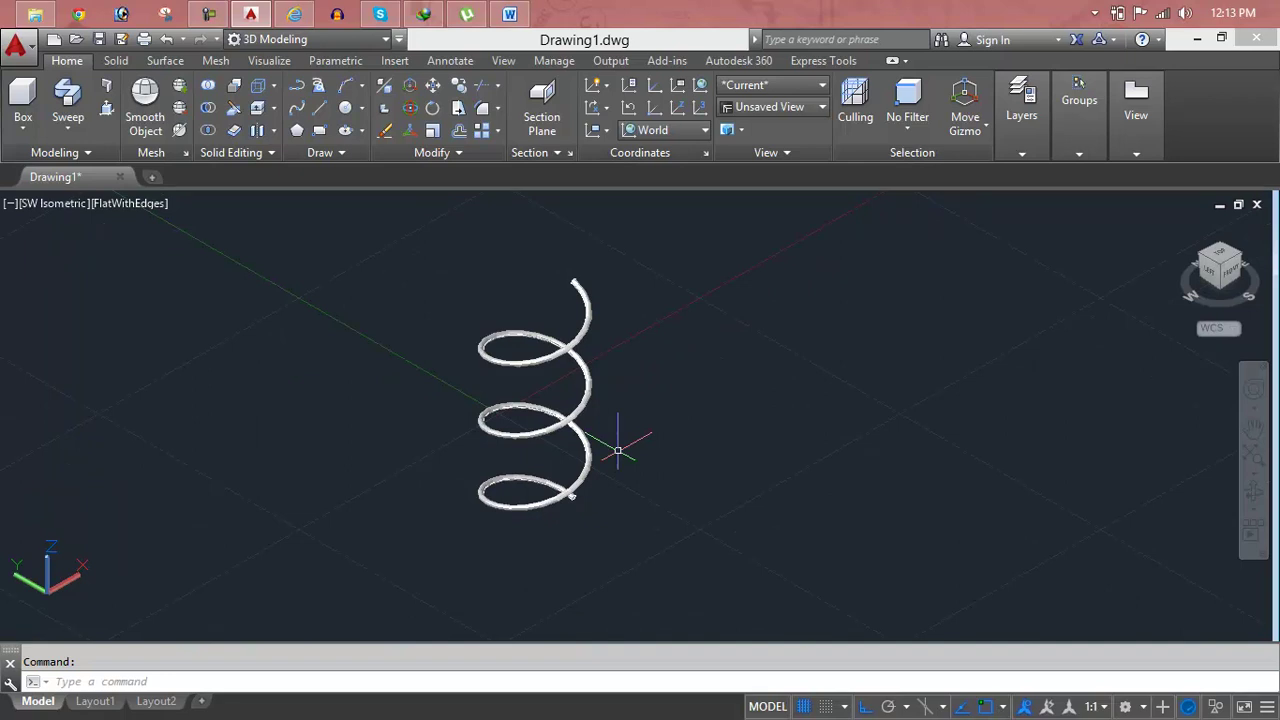
pyautogui.scroll(-3, 616, 446)
pyautogui.moveTo(614, 443); pyautogui.dragTo(520, 412, button='middle')
pyautogui.scroll(4, 512, 418)
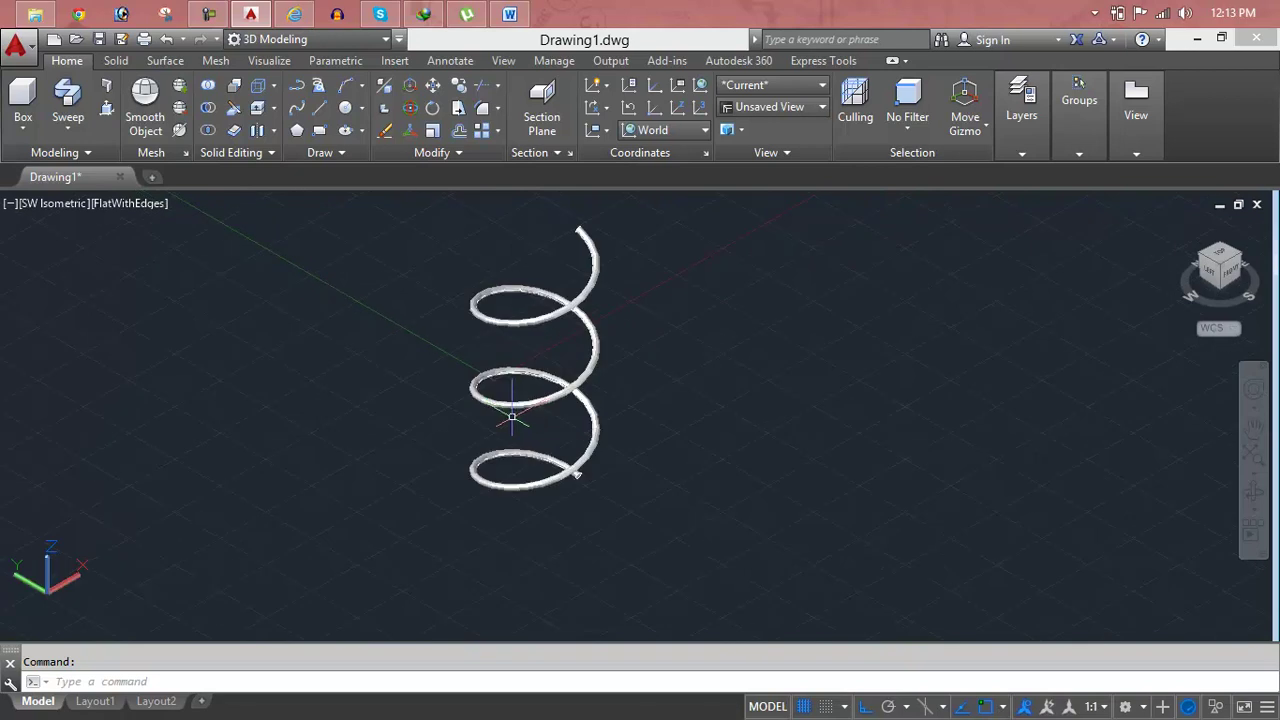
pyautogui.scroll(-2, 528, 410)
pyautogui.moveTo(537, 346); pyautogui.dragTo(526, 362, button='middle')
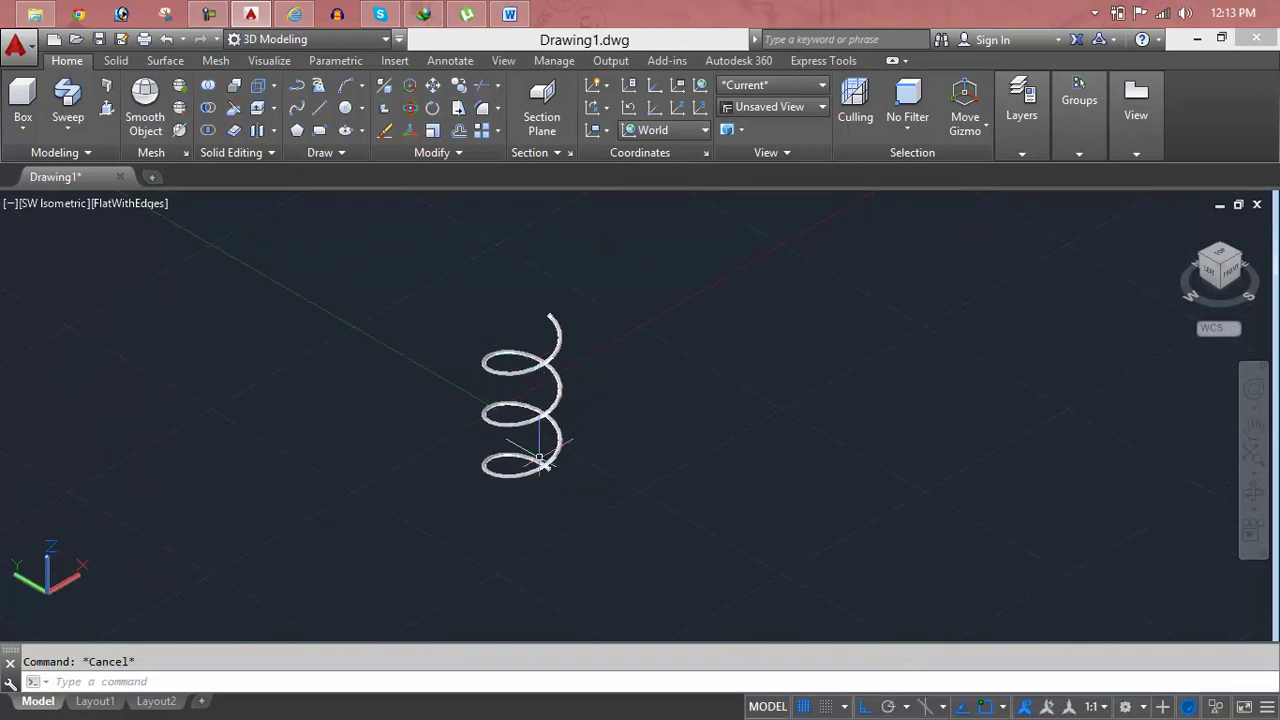
pyautogui.scroll(3, 540, 458)
# Copy the window-selected spring with its base point at the tube end's centre.
pyautogui.write('ct ')
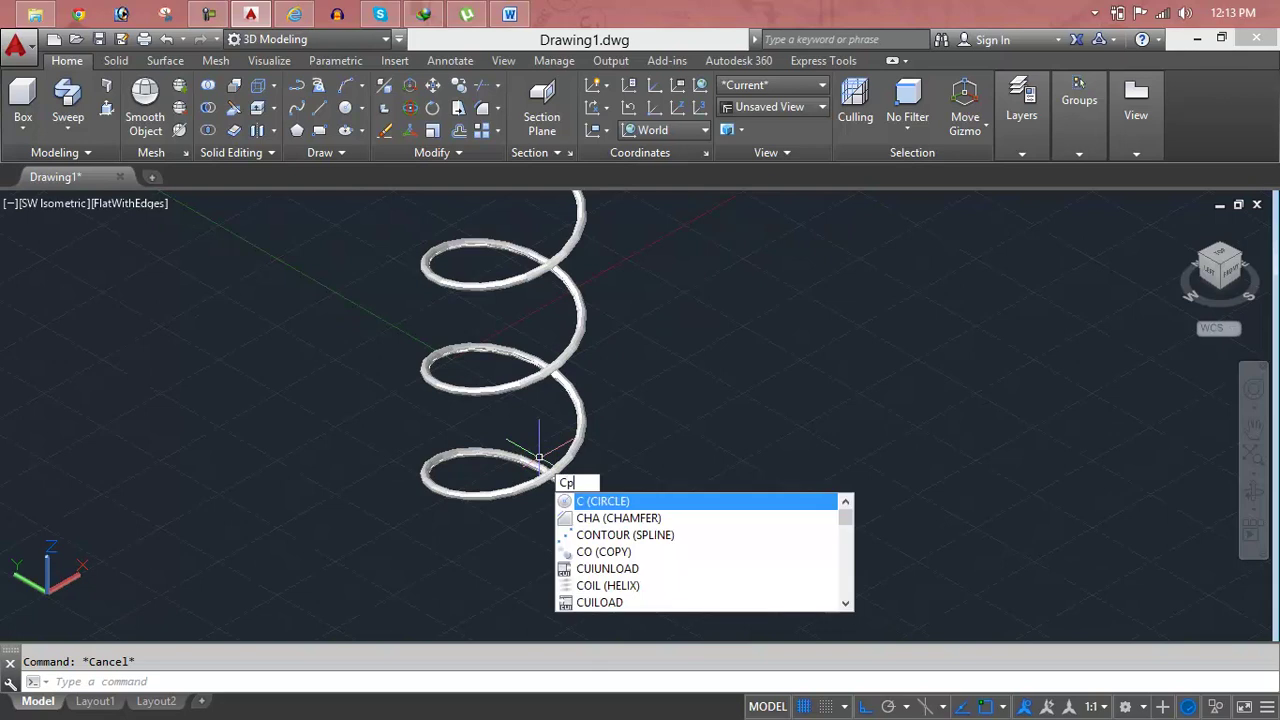
pyautogui.write('o')
pyautogui.press('Return')
pyautogui.scroll(-2, 539, 458)
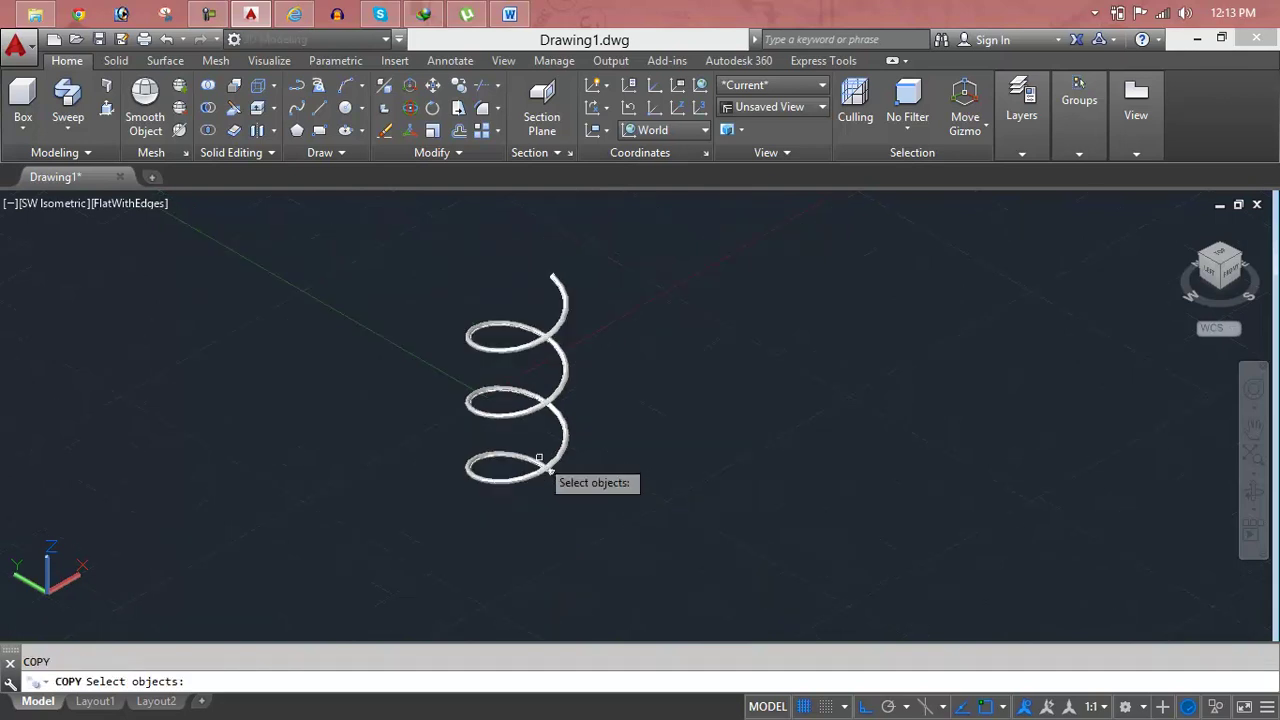
pyautogui.click(597, 238)
pyautogui.click(466, 494)
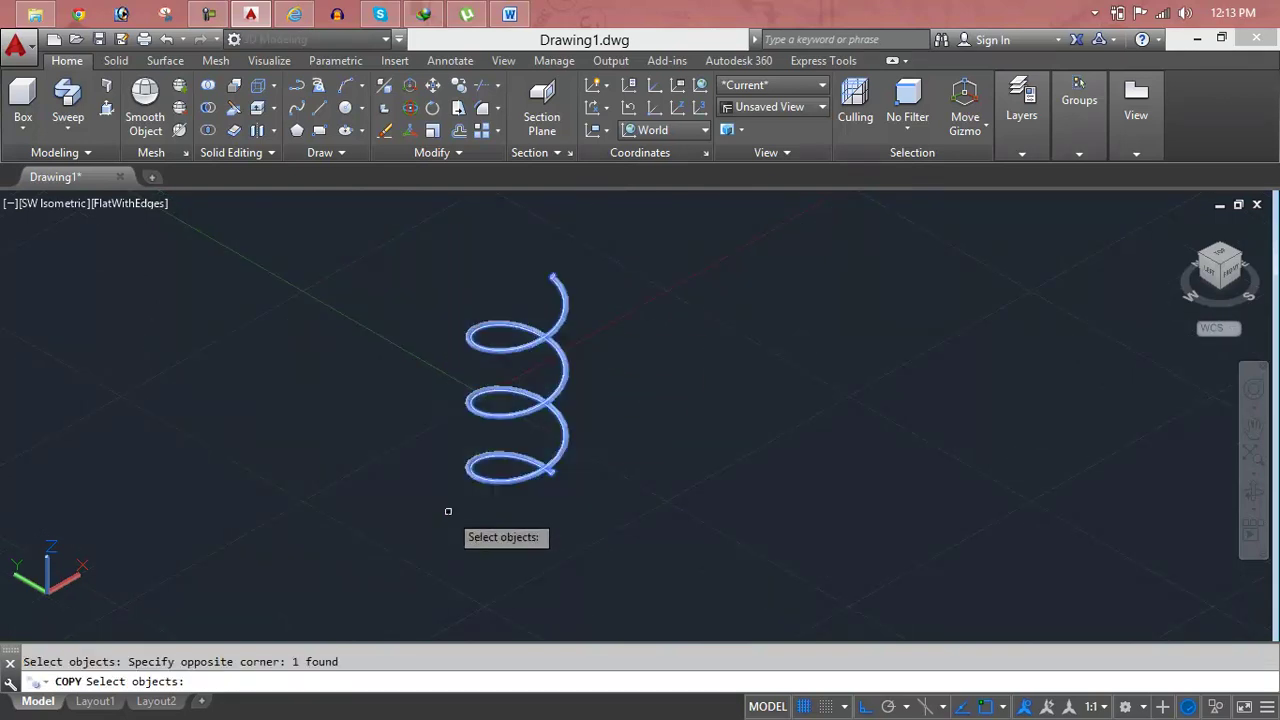
pyautogui.press('Return')
pyautogui.scroll(2, 557, 490)
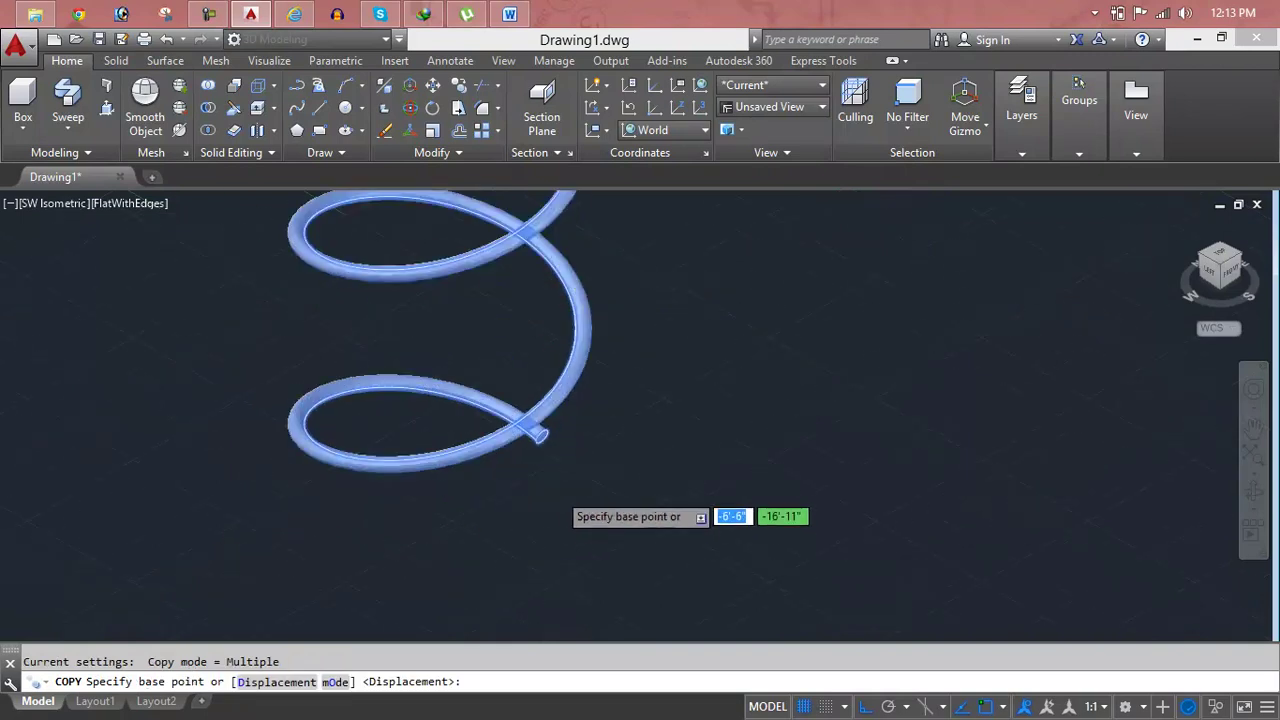
pyautogui.scroll(3, 557, 490)
pyautogui.scroll(3, 502, 370)
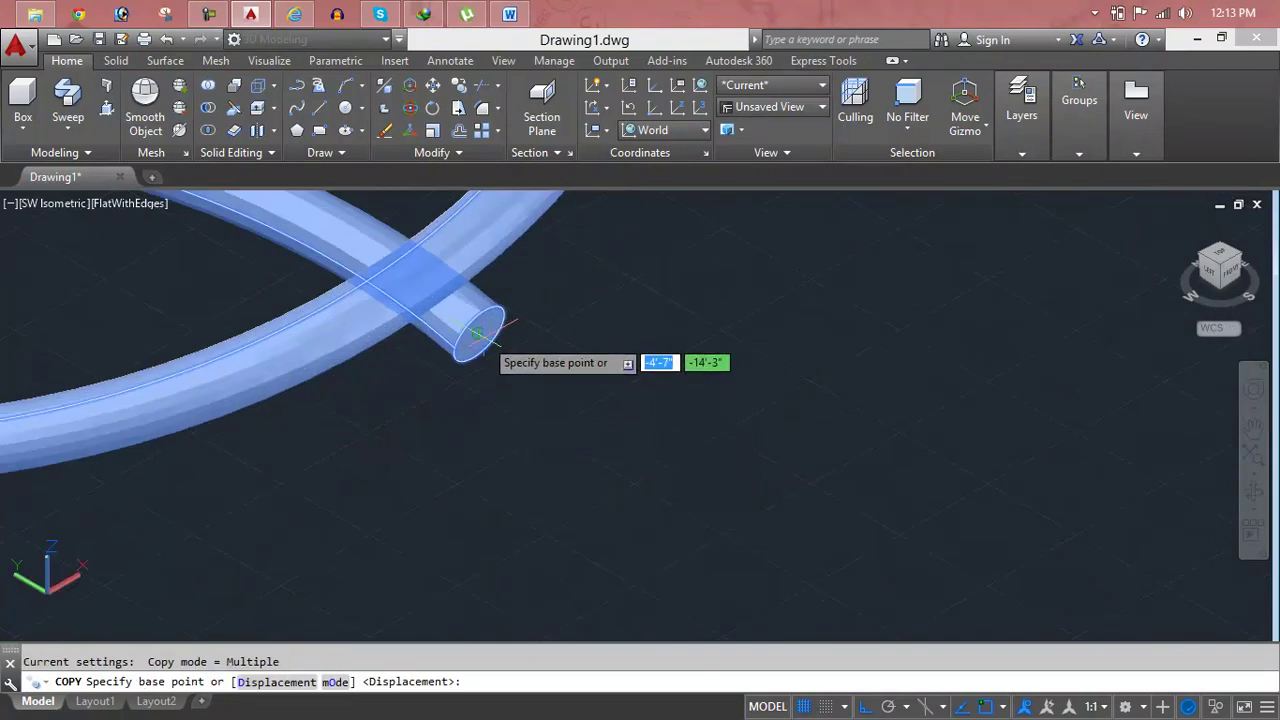
pyautogui.click(486, 334)
# Place the first spring copy on the top end of the original.
pyautogui.scroll(-4, 490, 345)
pyautogui.scroll(-3, 520, 450)
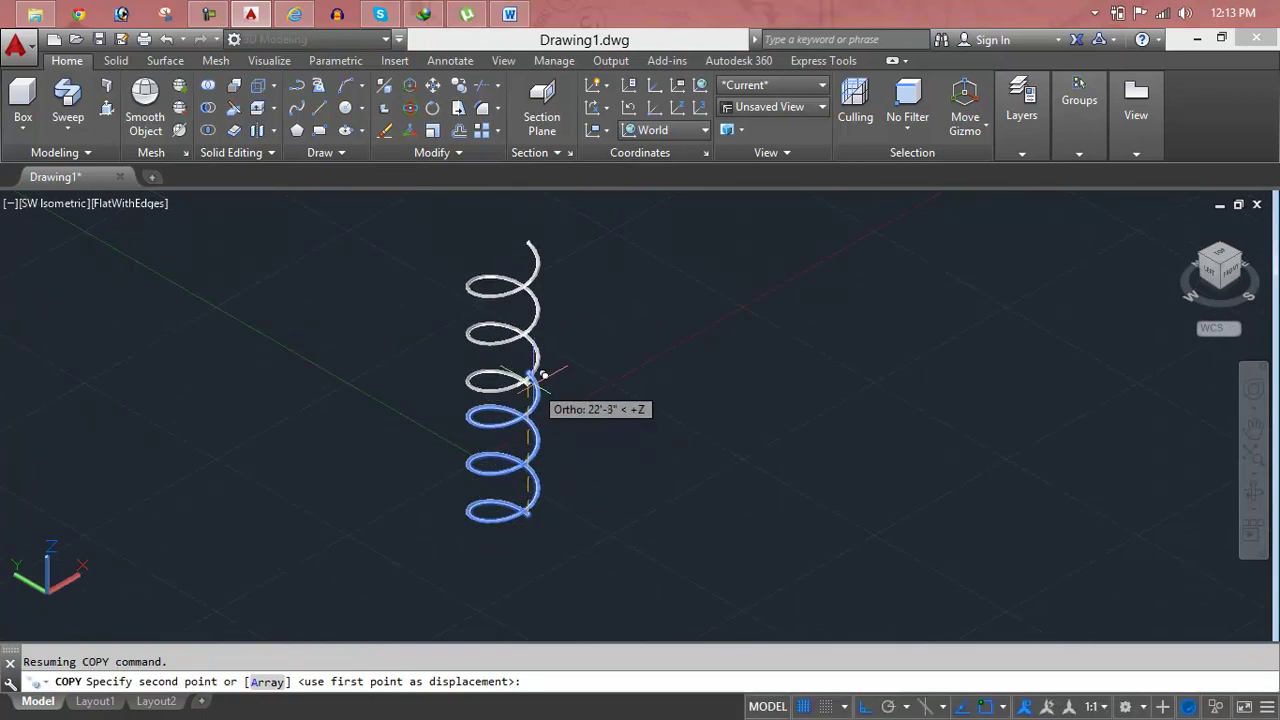
pyautogui.scroll(2, 543, 375)
pyautogui.moveTo(534, 400); pyautogui.dragTo(538, 405, button='middle')
pyautogui.scroll(1, 532, 405)
pyautogui.scroll(2, 530, 406)
pyautogui.scroll(2, 526, 408)
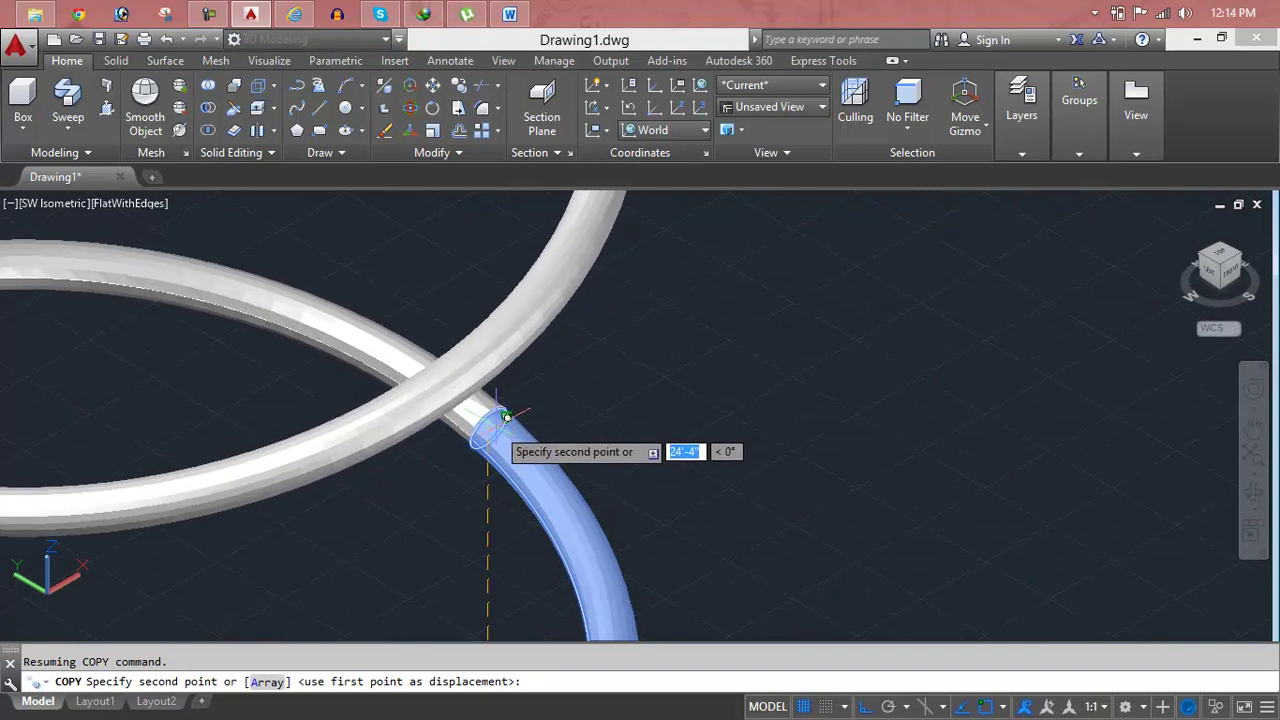
pyautogui.scroll(2, 510, 414)
pyautogui.moveTo(500, 418); pyautogui.dragTo(479, 432, button='middle')
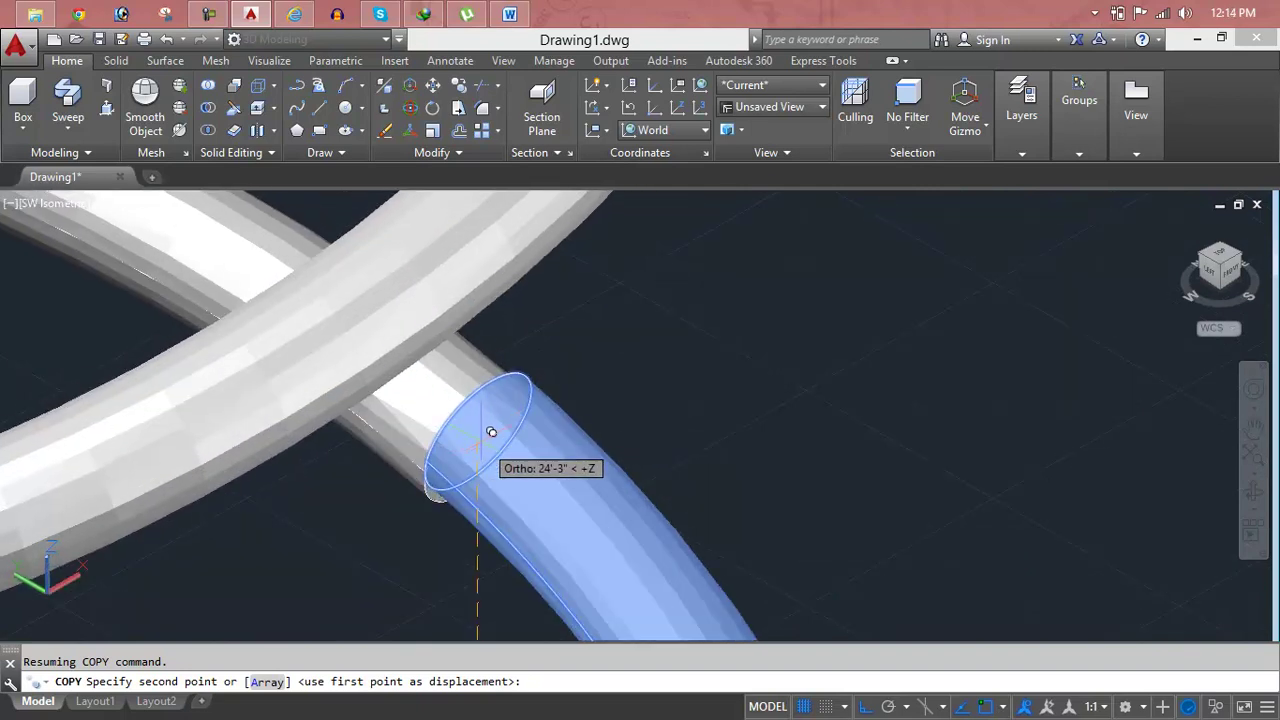
pyautogui.click(481, 427)
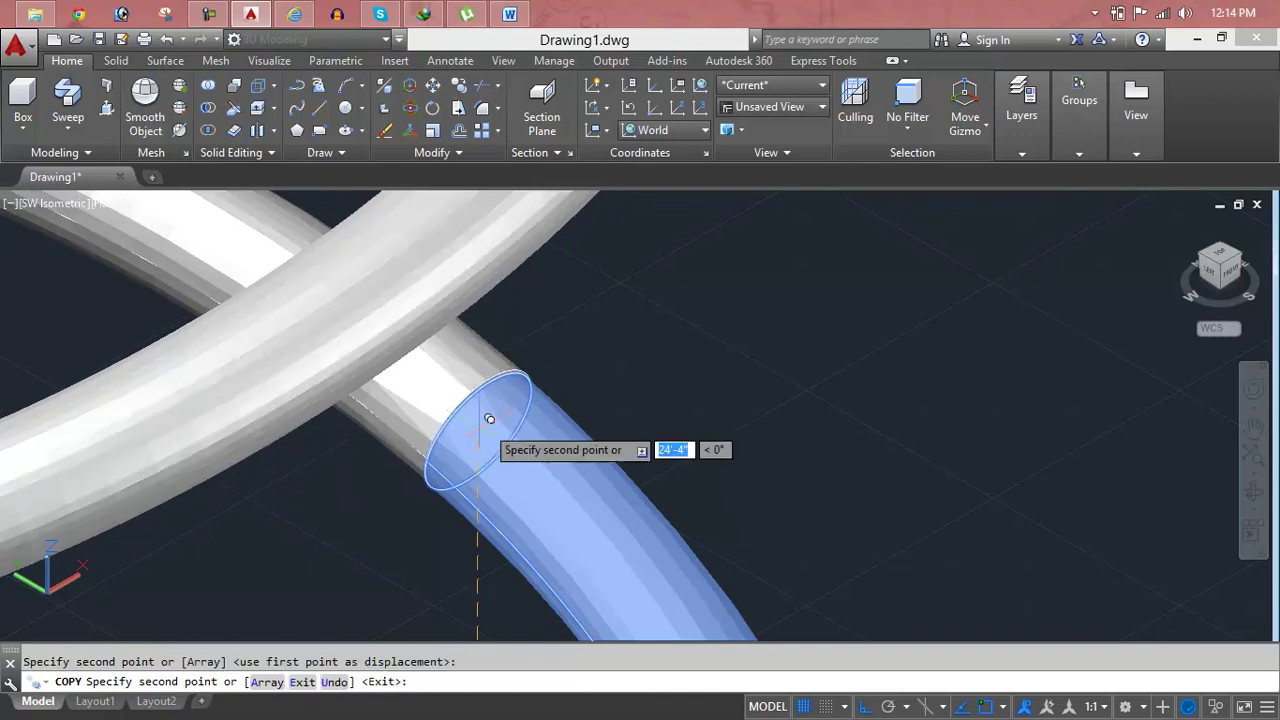
# Stack another copy on top, making one tall coil of about nine turns.
pyautogui.scroll(-3, 501, 356)
pyautogui.scroll(-3, 505, 420)
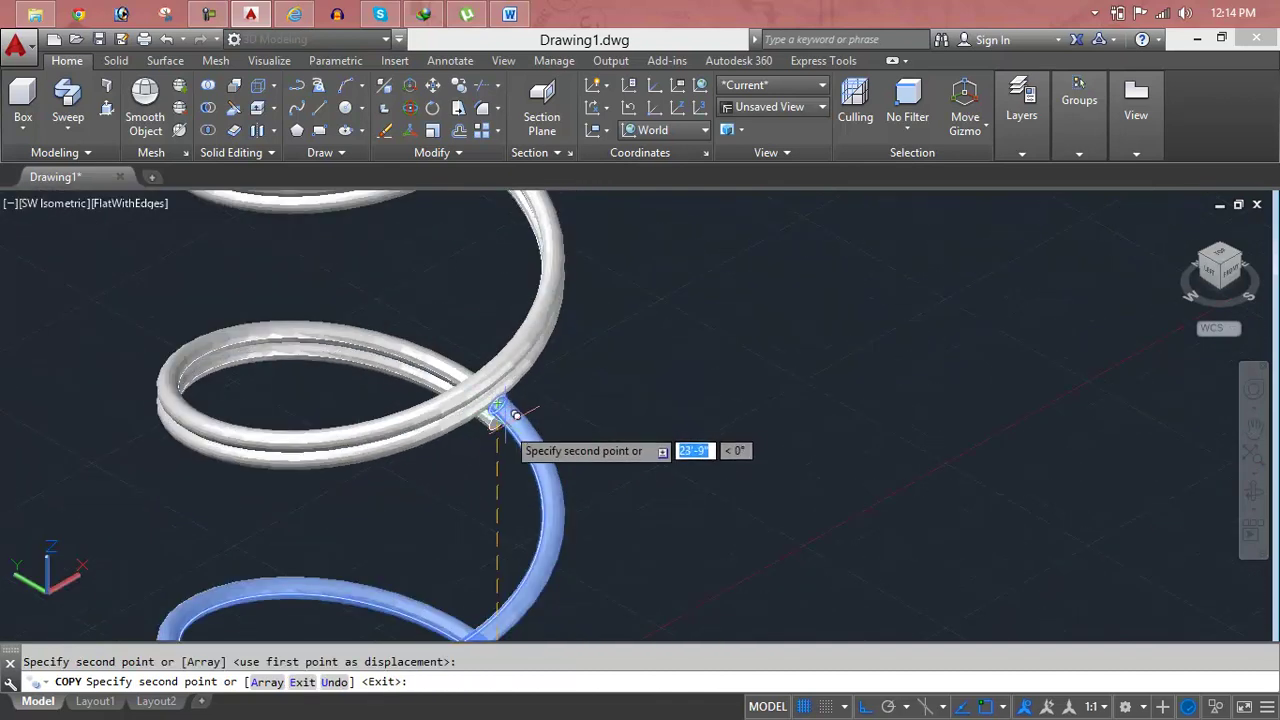
pyautogui.moveTo(505, 420); pyautogui.dragTo(750, 612, button='middle')
pyautogui.scroll(2, 777, 377)
pyautogui.scroll(3, 776, 374)
pyautogui.scroll(2, 770, 395)
pyautogui.scroll(2, 740, 380)
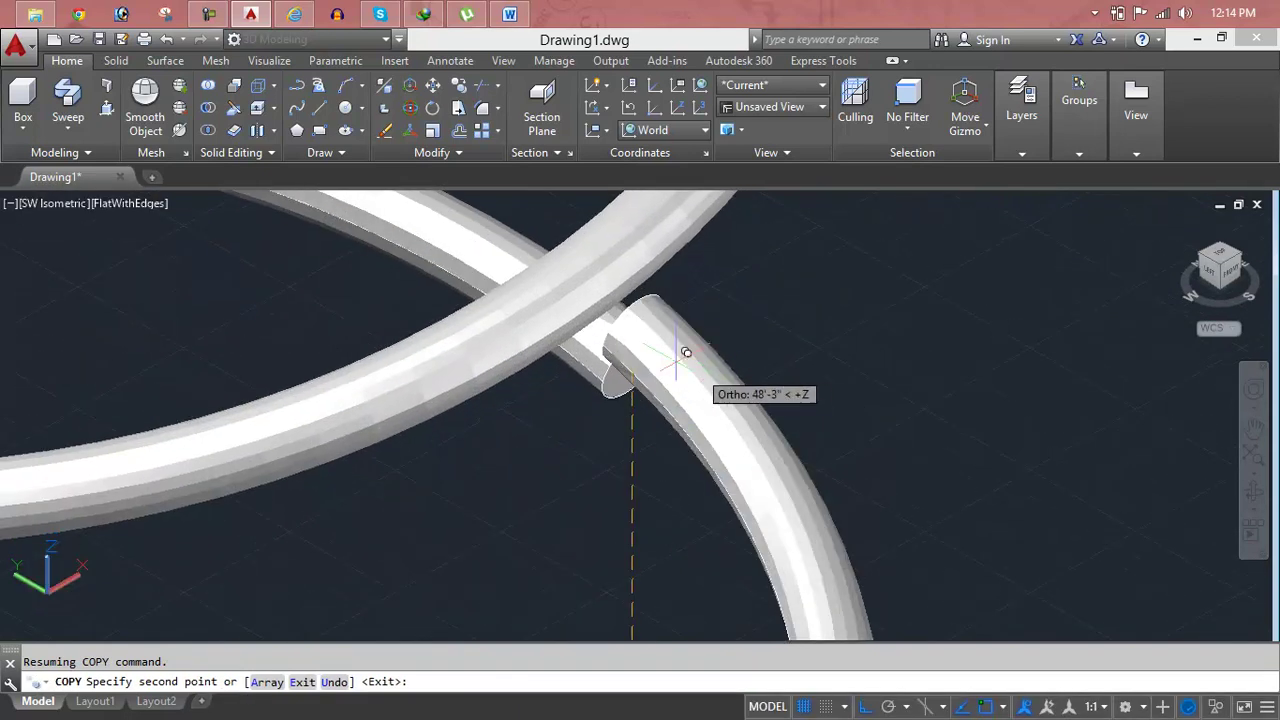
pyautogui.scroll(2, 686, 354)
pyautogui.scroll(1, 634, 323)
pyautogui.scroll(-1, 609, 306)
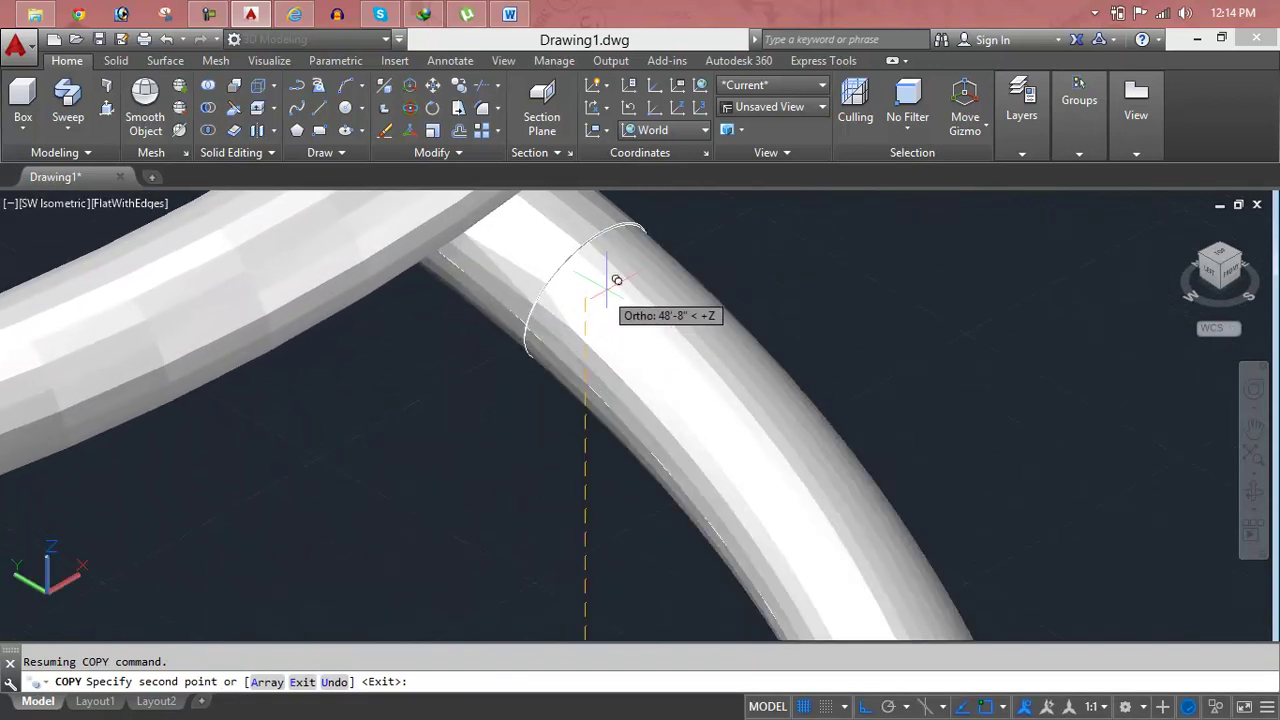
pyautogui.click(608, 291)
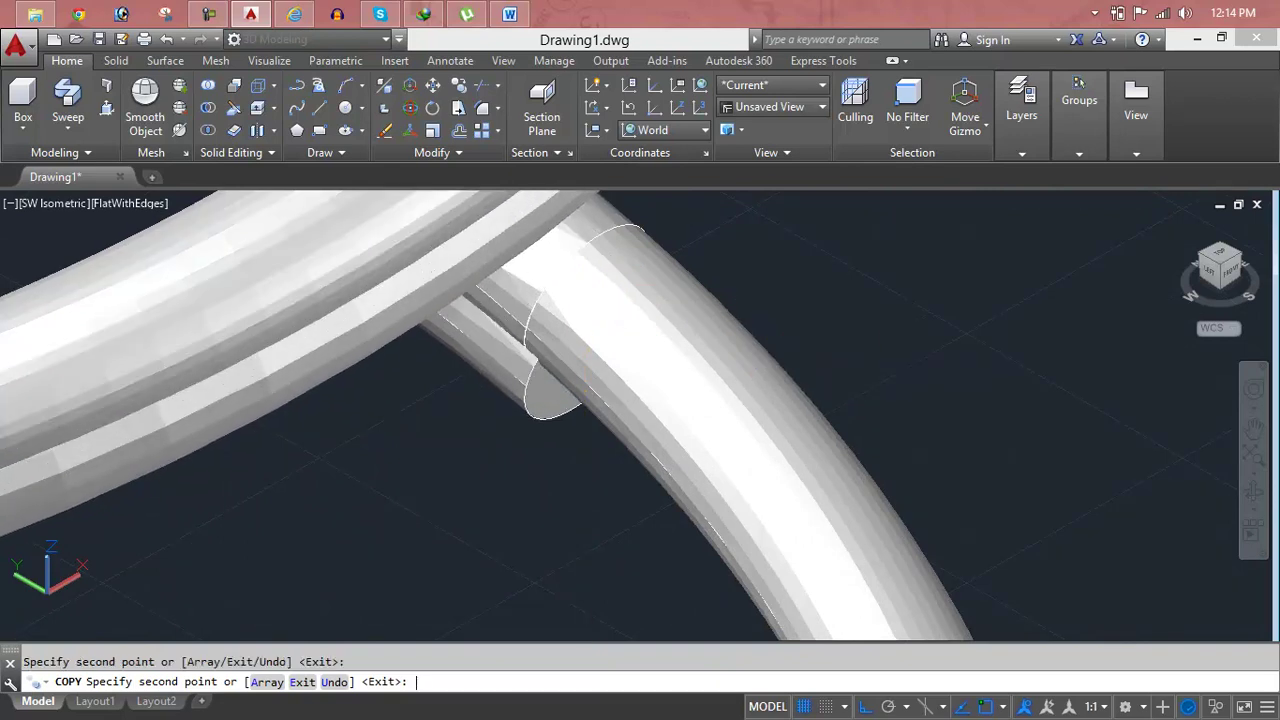
pyautogui.press('Return')
pyautogui.scroll(-3, 760, 360)
pyautogui.scroll(-2, 757, 375)
pyautogui.scroll(-3, 757, 375)
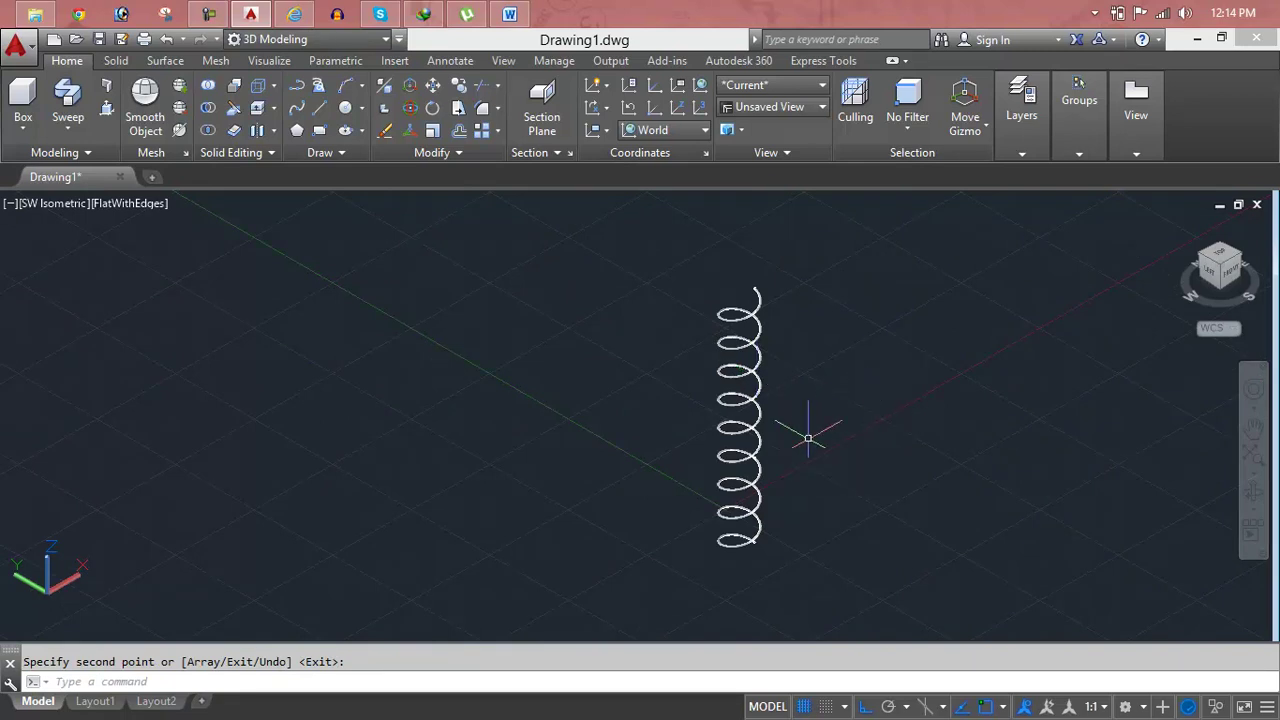
pyautogui.scroll(3, 808, 438)
# Delete the stacked spring after window-selecting it.
pyautogui.scroll(-2, 800, 294)
pyautogui.click(806, 268)
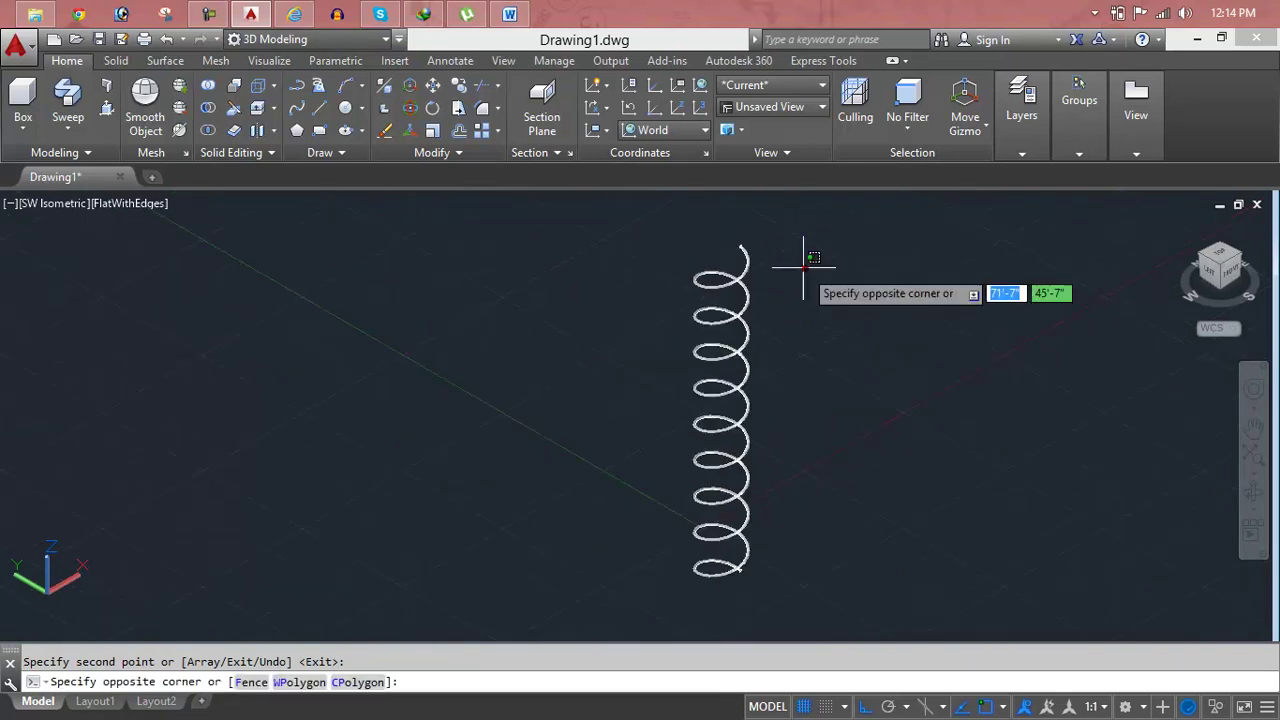
pyautogui.click(676, 632)
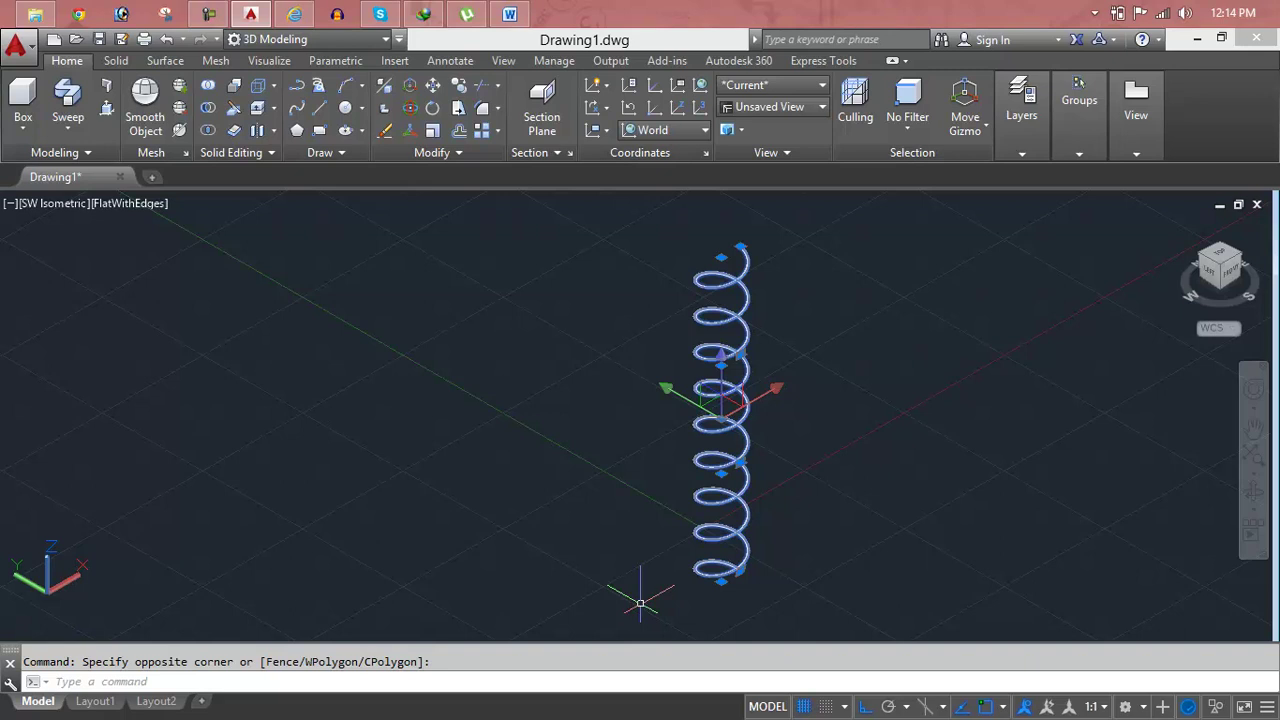
pyautogui.press('Delete')
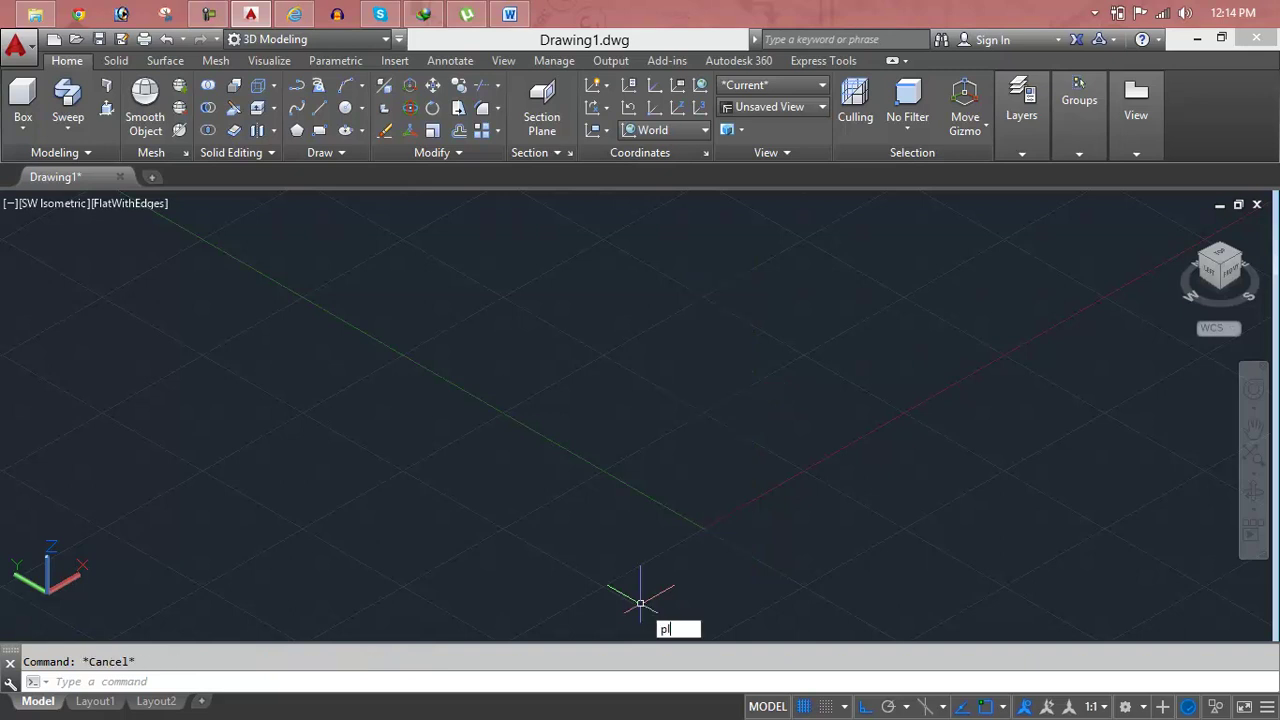
# Draw the polyline path's right-angled straight runs up to where the arc begins.
pyautogui.press('Return')
pyautogui.click(459, 522)
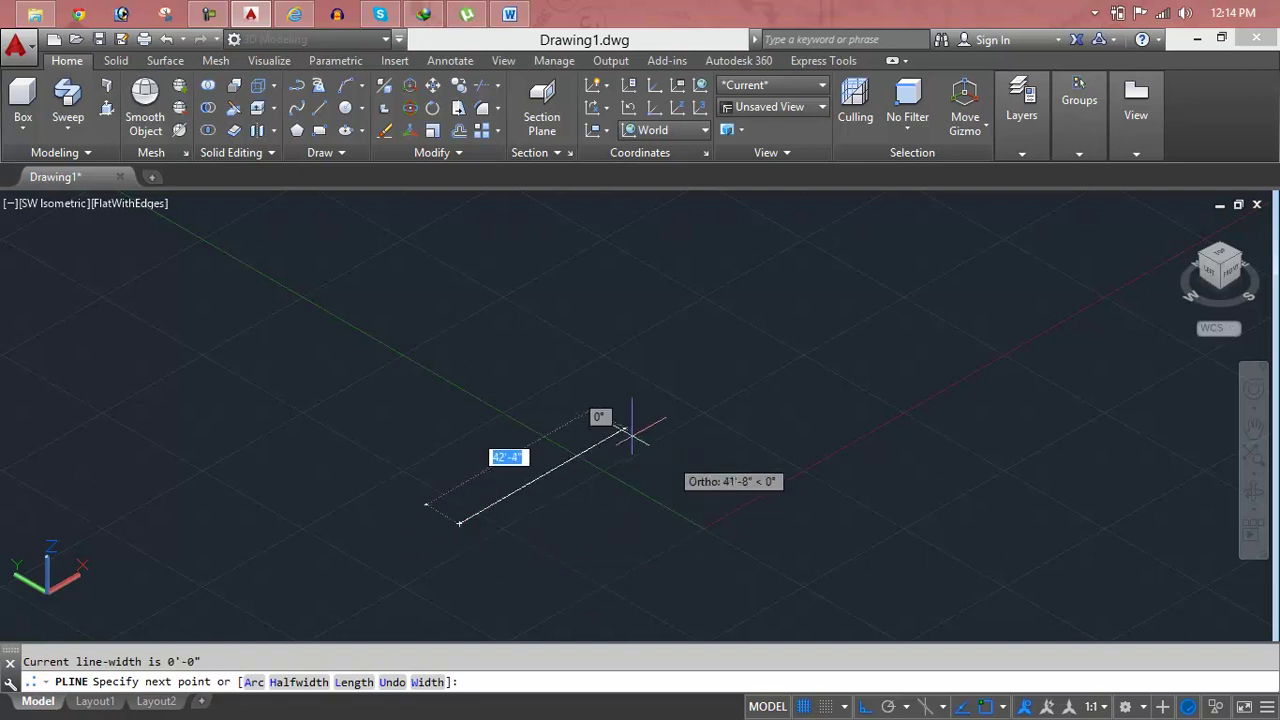
pyautogui.click(624, 428)
pyautogui.click(513, 267)
pyautogui.moveTo(733, 254); pyautogui.dragTo(725, 288, button='middle')
pyautogui.click(700, 213)
pyautogui.click(992, 397)
pyautogui.moveTo(980, 400); pyautogui.dragTo(805, 272, button='middle')
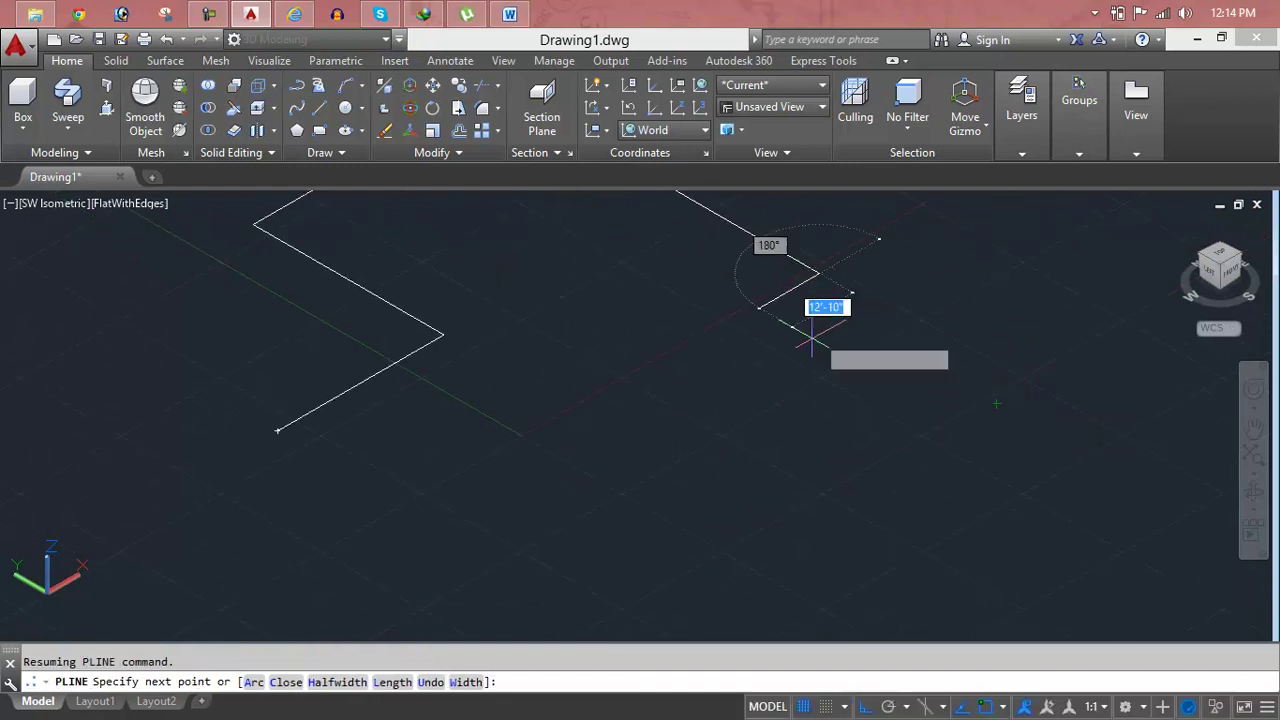
pyautogui.click(995, 418)
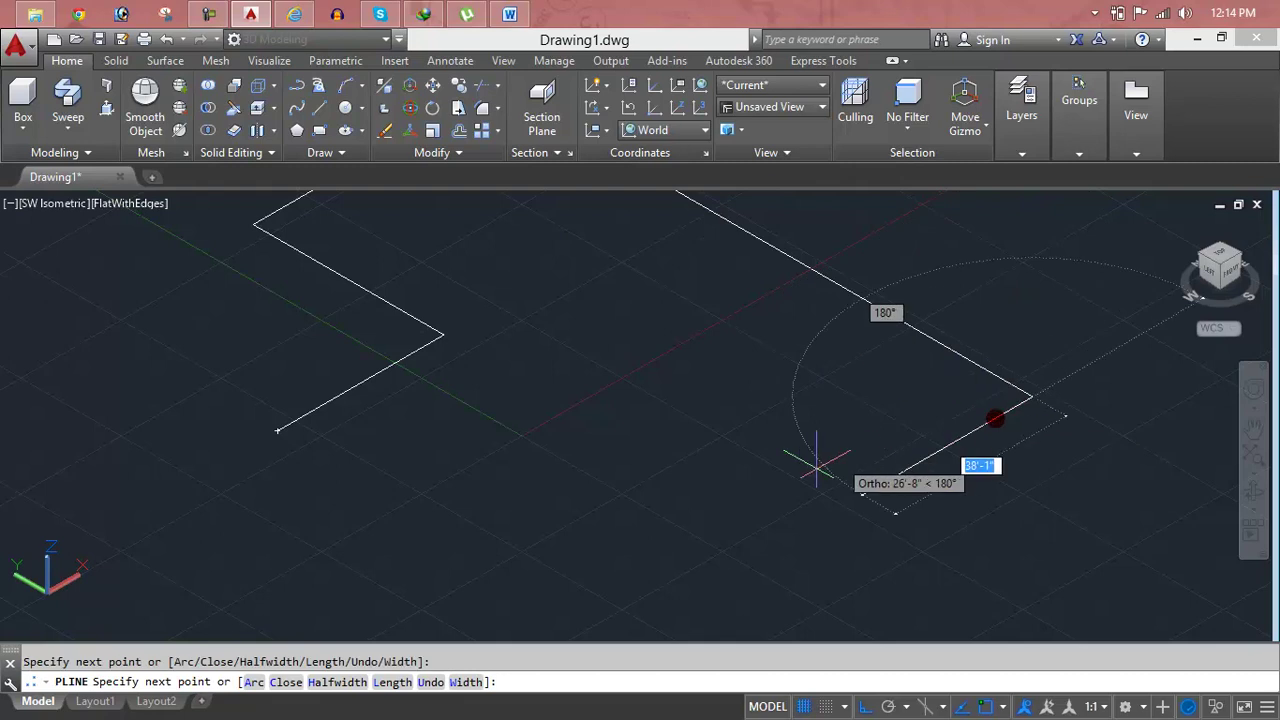
pyautogui.click(757, 486)
# Add a large and a small semicircular arc, then a final straight run to finish the path.
pyautogui.write('a')
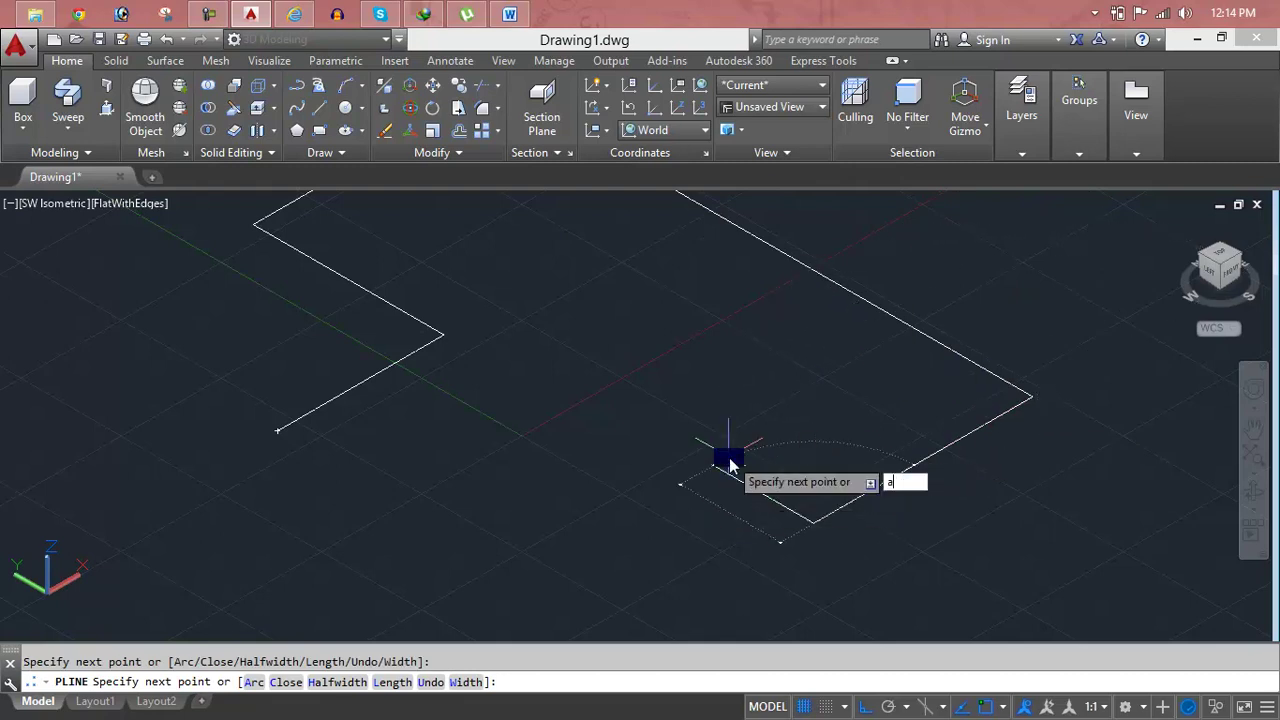
pyautogui.press('Return')
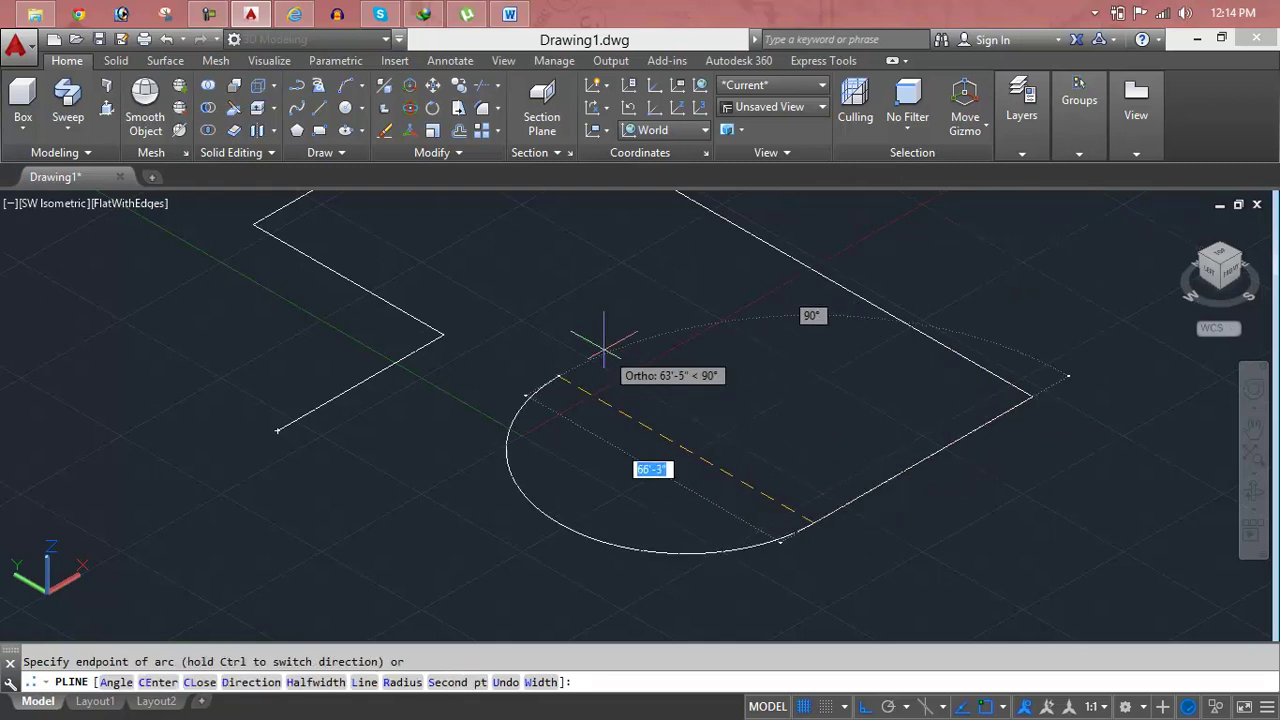
pyautogui.click(612, 368)
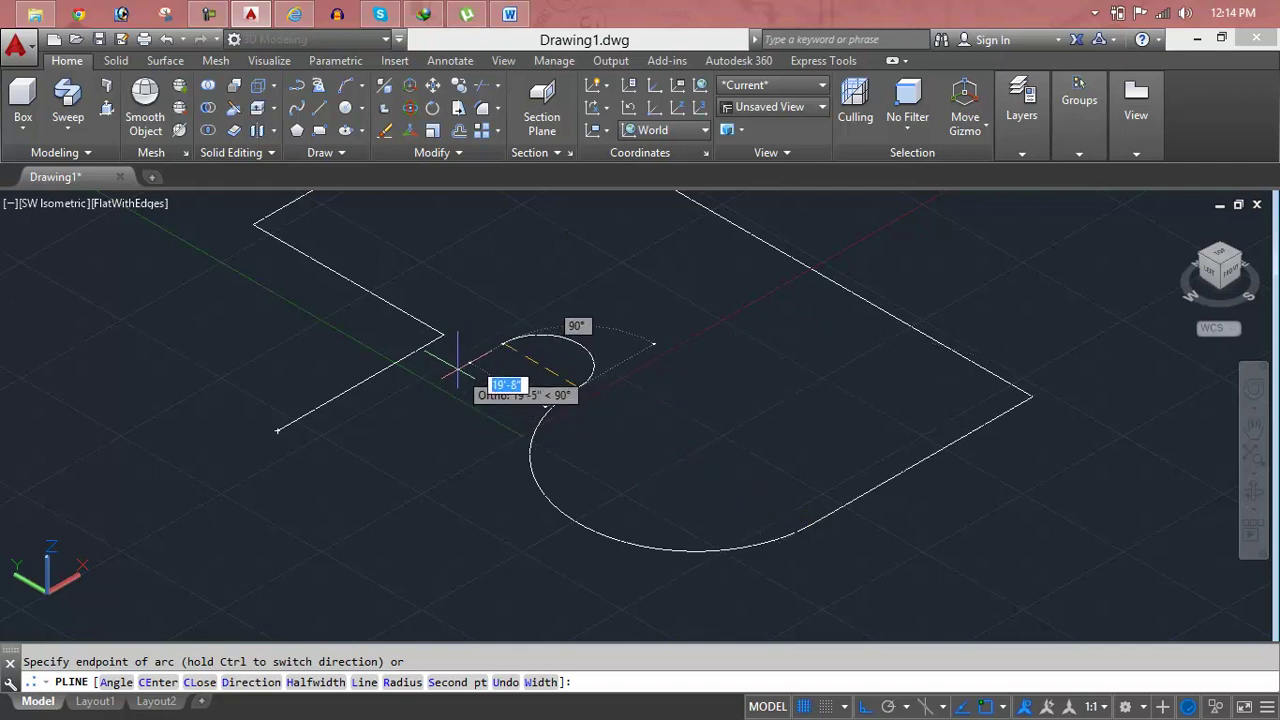
pyautogui.click(457, 365)
pyautogui.write('l')
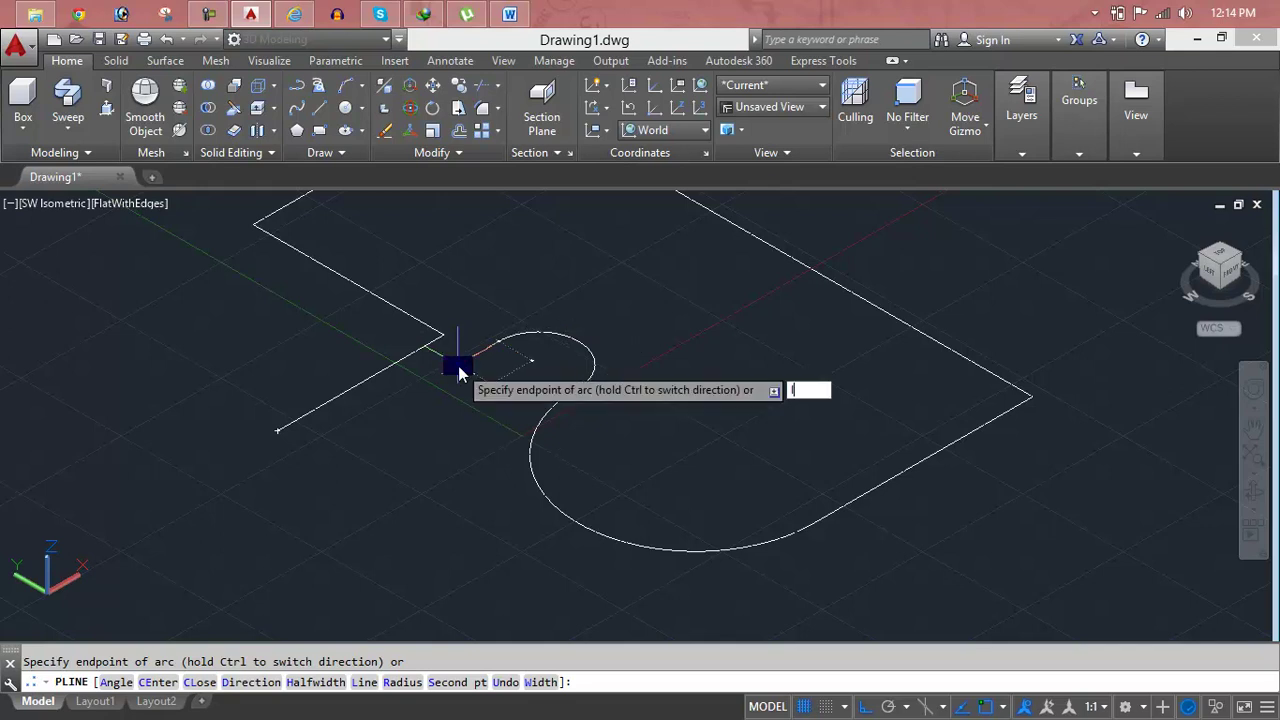
pyautogui.press('Return')
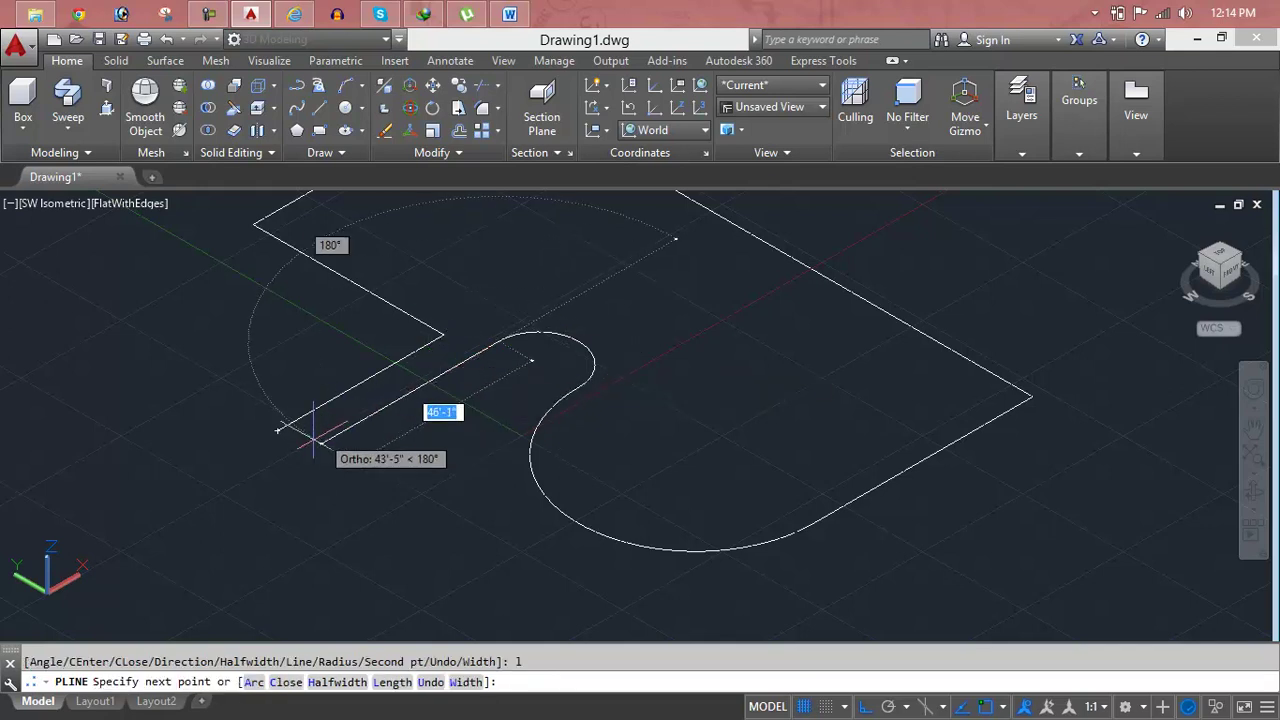
pyautogui.click(304, 450)
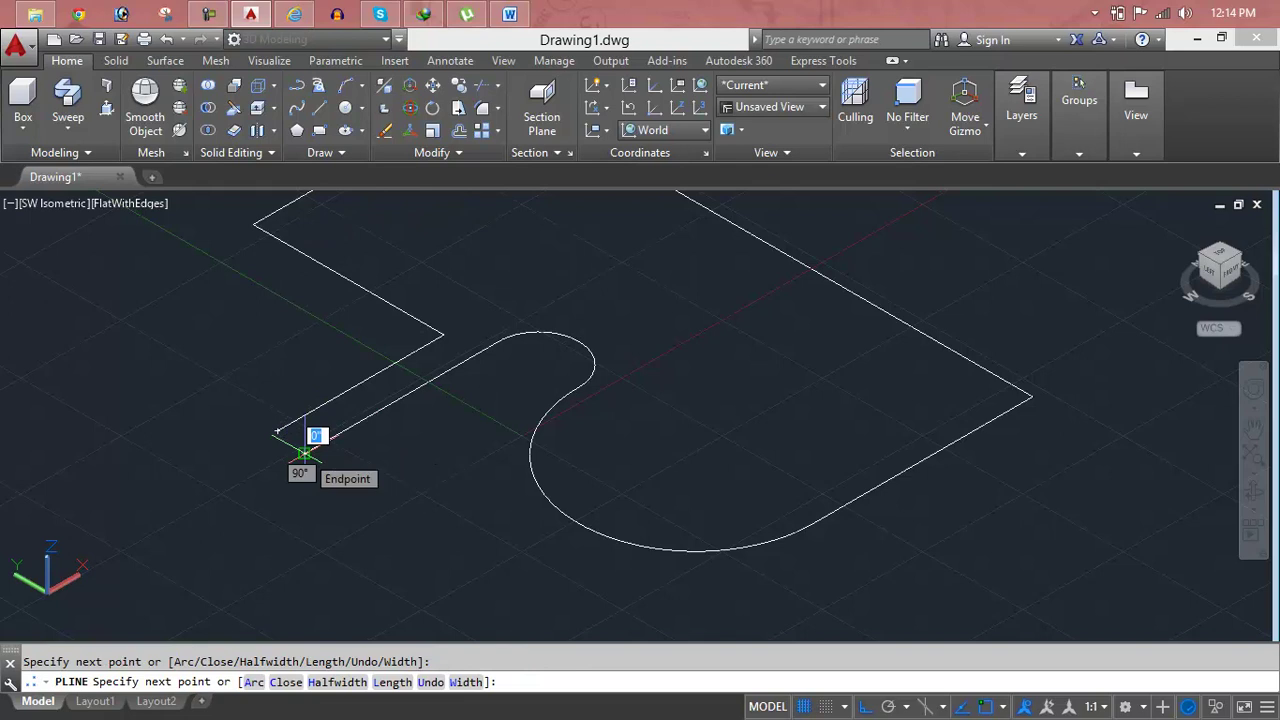
pyautogui.press('Return')
pyautogui.scroll(-4, 371, 441)
pyautogui.moveTo(408, 436)
pyautogui.mouseDown(button='middle')
pyautogui.moveTo(420, 455)
pyautogui.moveTo(700, 447)
pyautogui.mouseUp(button='middle')
pyautogui.scroll(3, 357, 443)
pyautogui.scroll(3, 357, 443)
pyautogui.scroll(1, 601, 433)
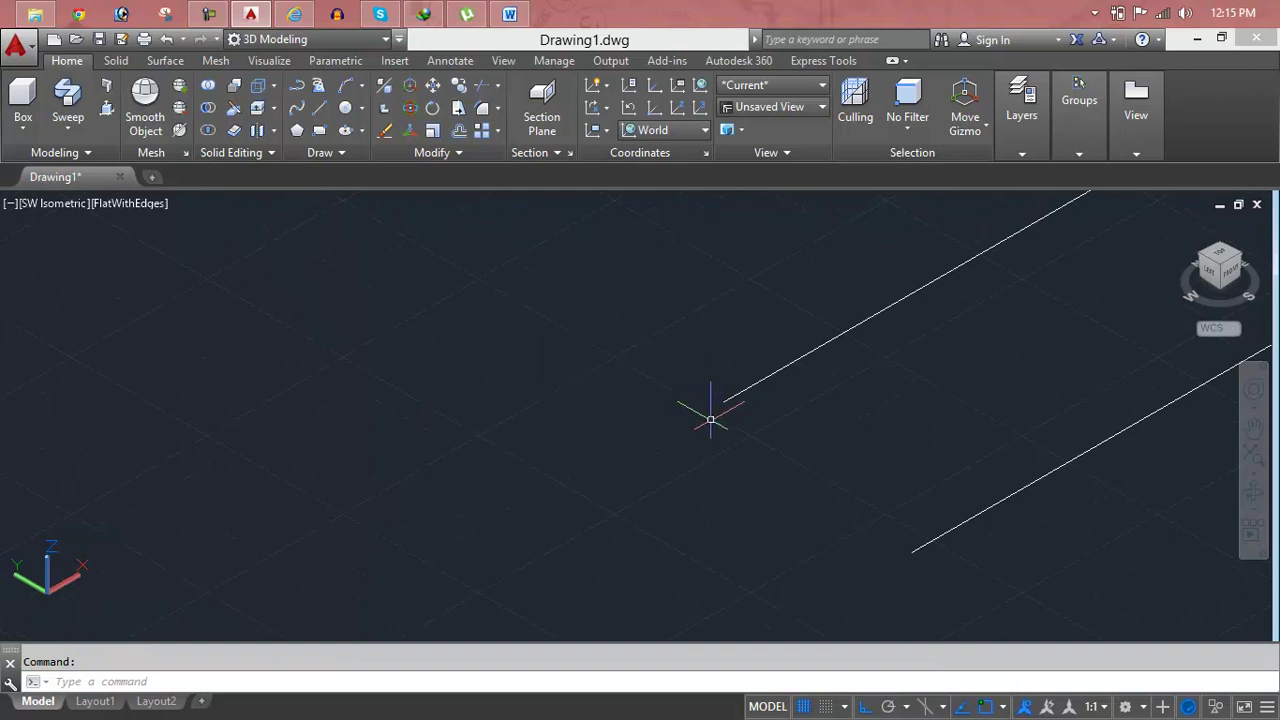
# Draw a small square rectangle beside the start of the path.
pyautogui.write('c')
pyautogui.press('Return')
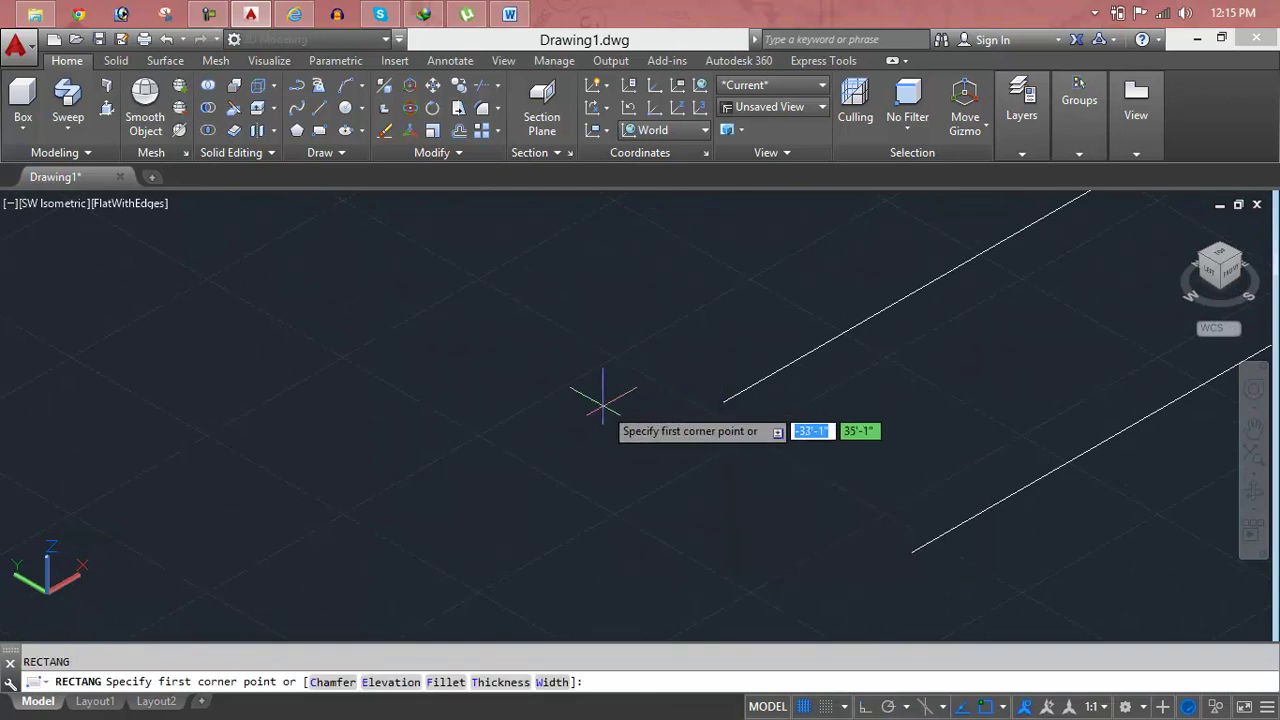
pyautogui.click(604, 405)
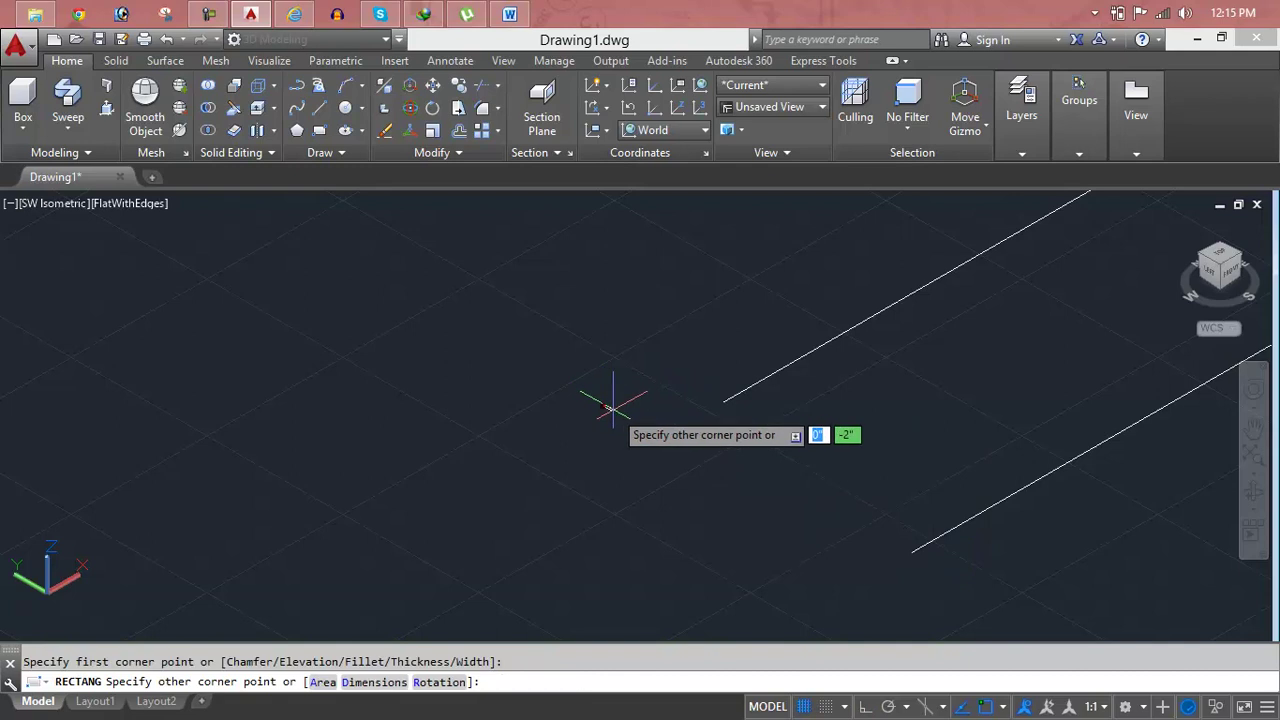
pyautogui.click(690, 405)
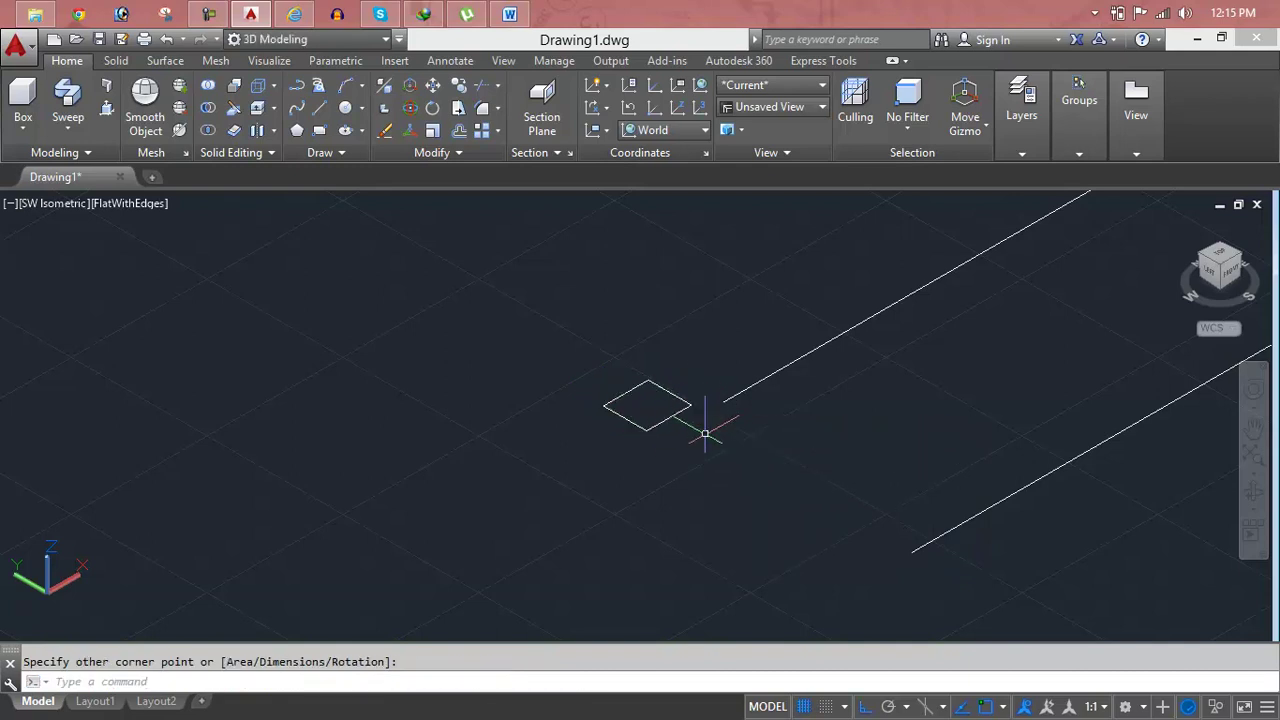
pyautogui.press('Escape')
# Attempt a 90-degree 2D ROTATE of the square, then switch to ROTATE3D.
pyautogui.write('ro')
pyautogui.press('Return')
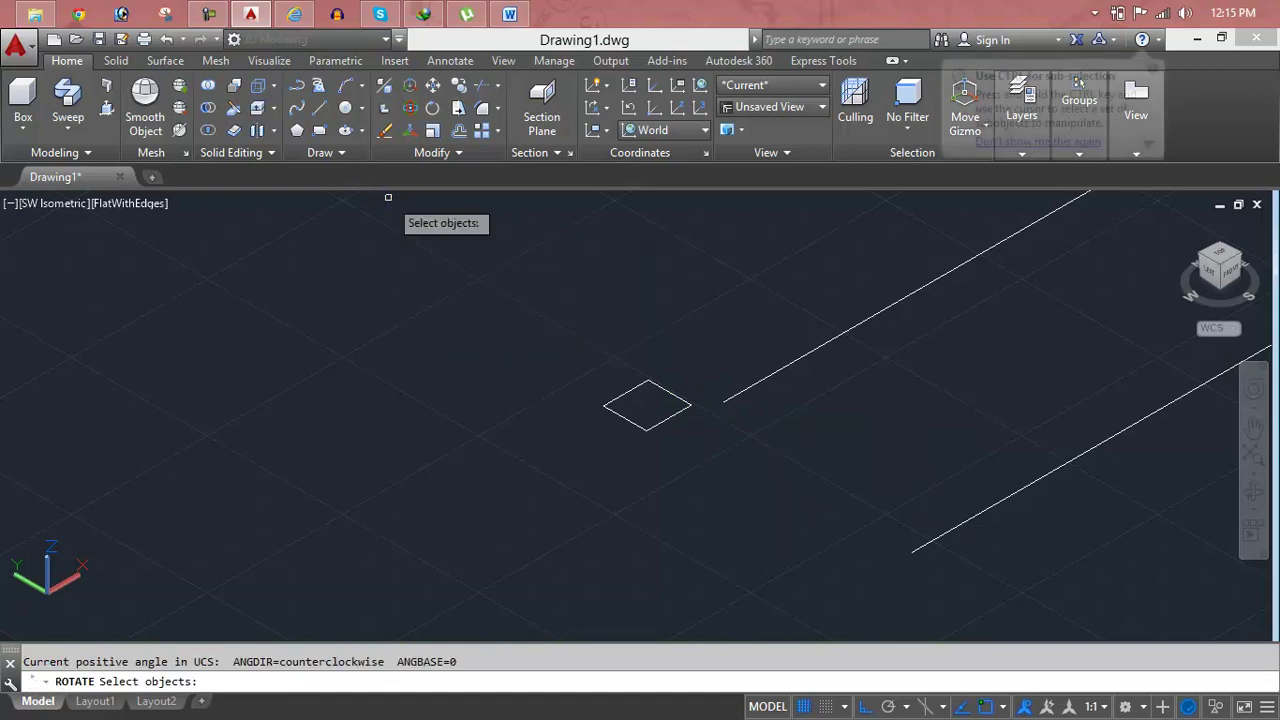
pyautogui.click(622, 415)
pyautogui.press('Return')
pyautogui.click(691, 405)
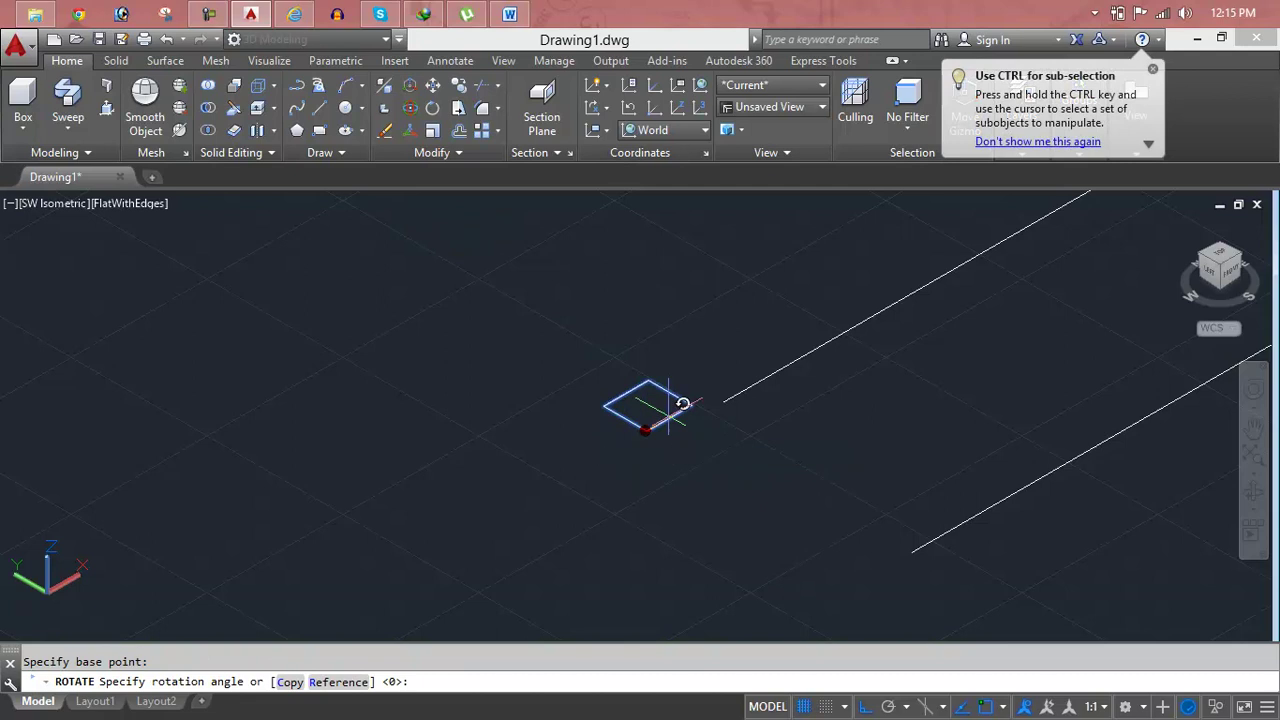
pyautogui.click(838, 342)
pyautogui.write('90')
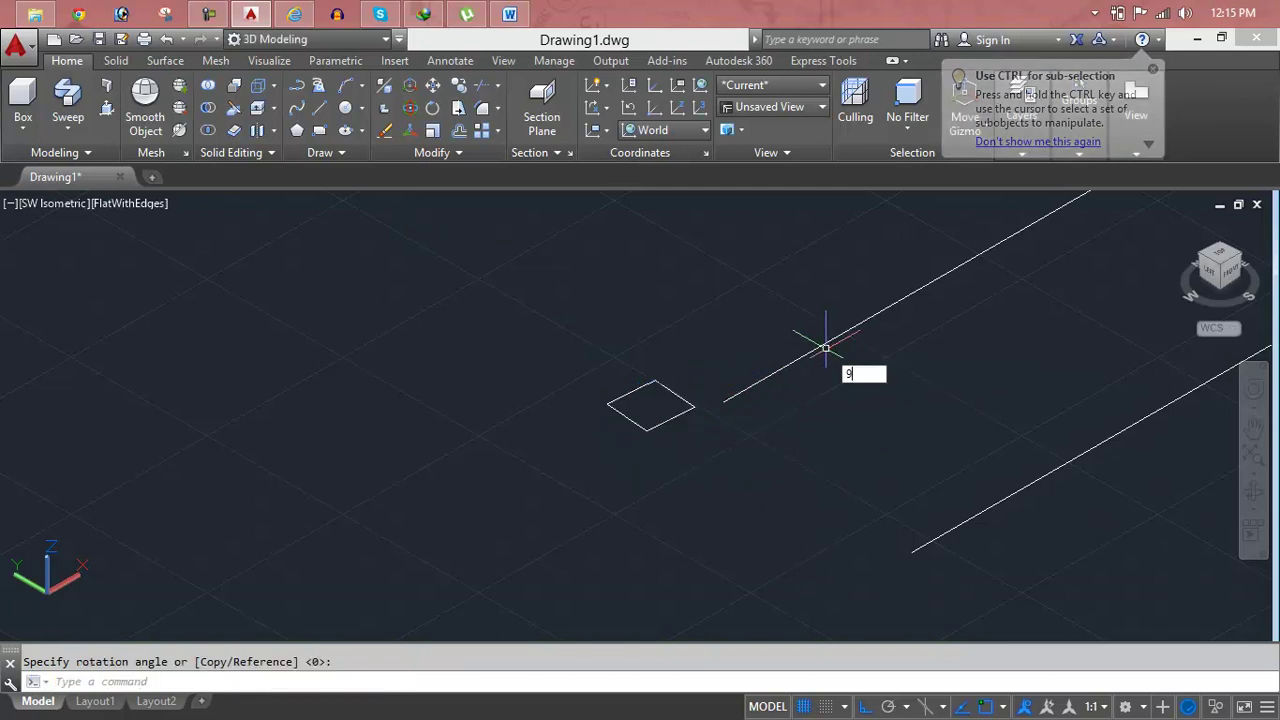
pyautogui.press('Return')
pyautogui.press('Escape')
pyautogui.write('RO')
pyautogui.click(724, 502)
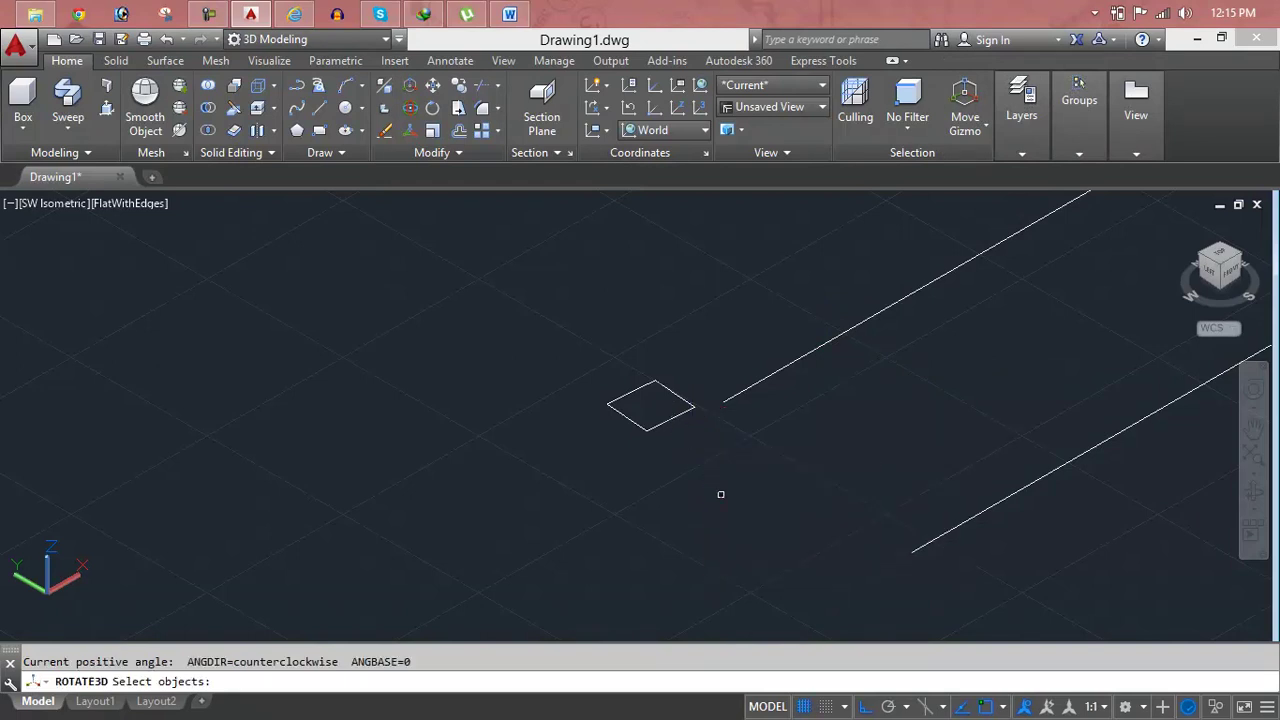
# Rotate the square 90 degrees about a picked axis to stand it upright.
pyautogui.click(652, 428)
pyautogui.press('Return')
pyautogui.click(630, 462)
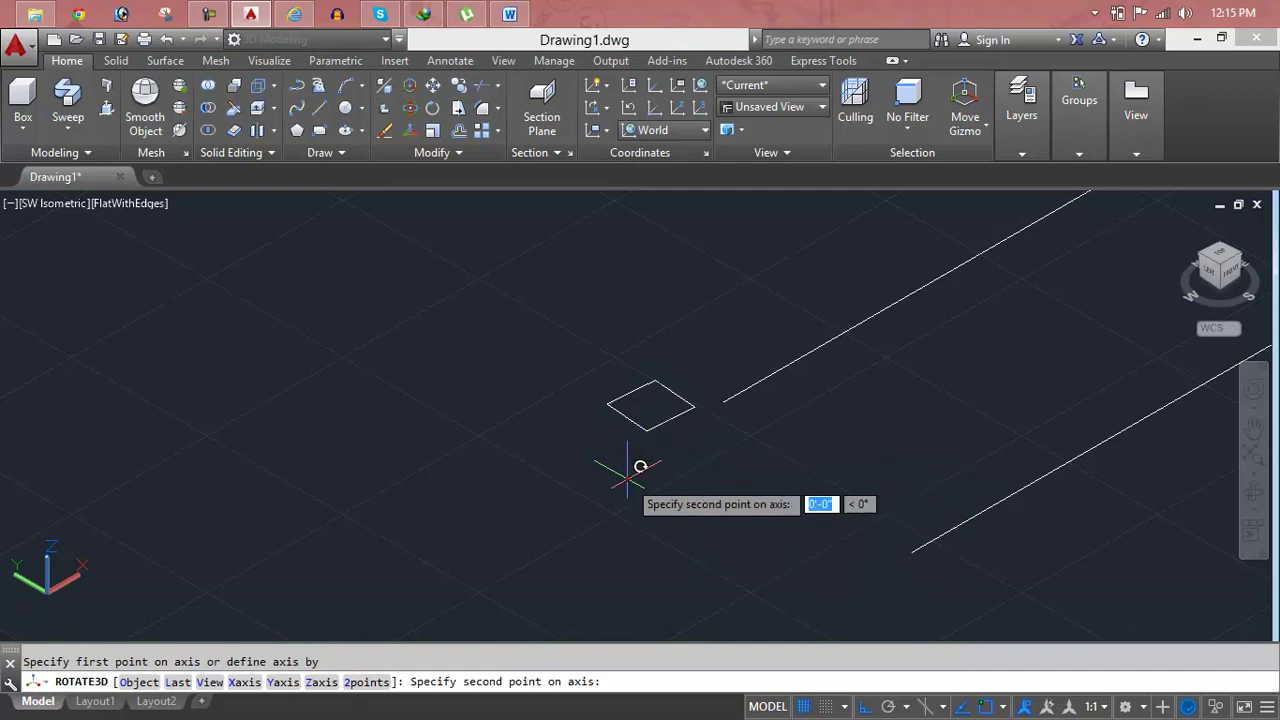
pyautogui.click(730, 440)
pyautogui.write('90')
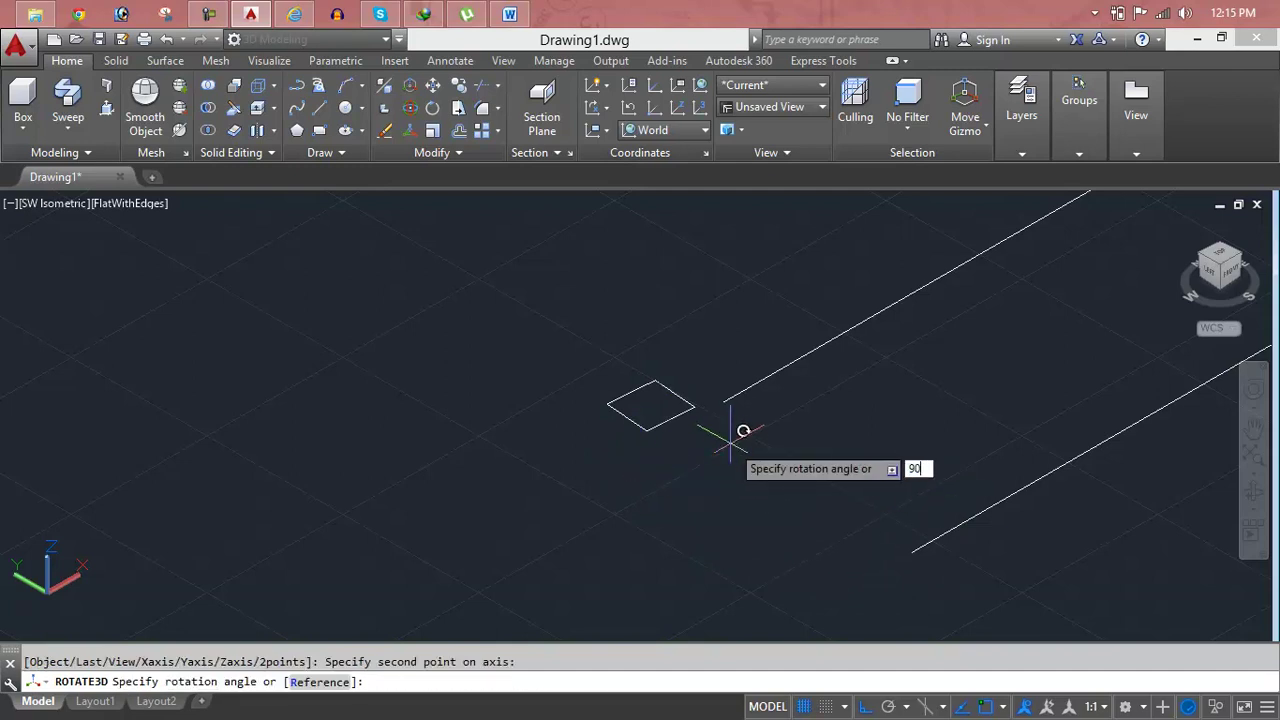
pyautogui.press('Return')
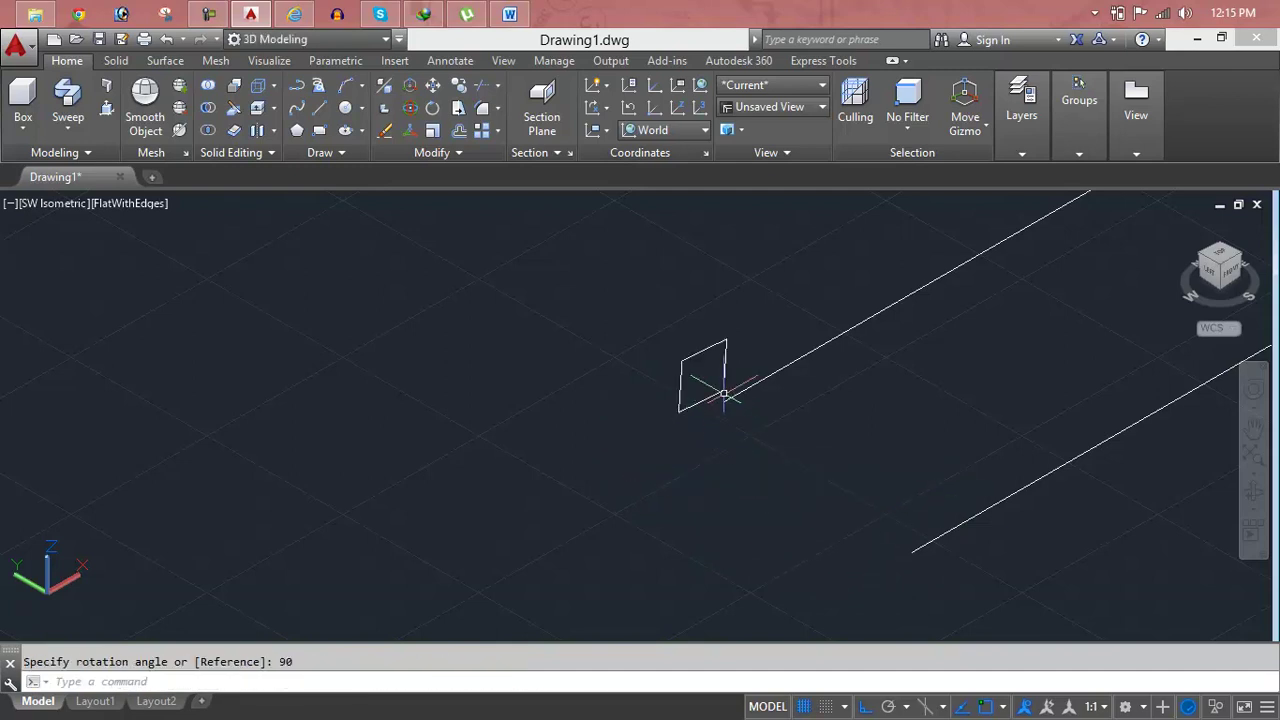
pyautogui.keyDown('shift'); pyautogui.moveTo(724, 393); pyautogui.dragTo(722, 397, button='middle'); pyautogui.keyUp('shift')
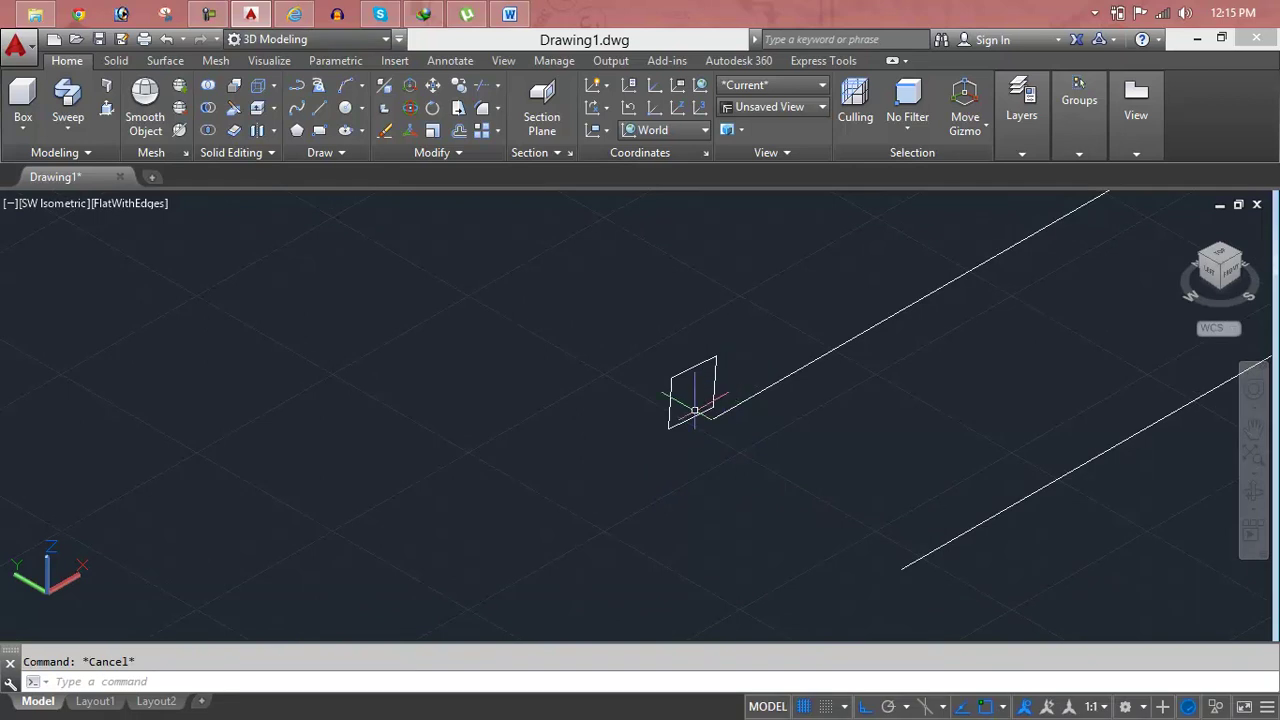
# Undo an accidental corner grip stretch on the upright square.
pyautogui.click(714, 385)
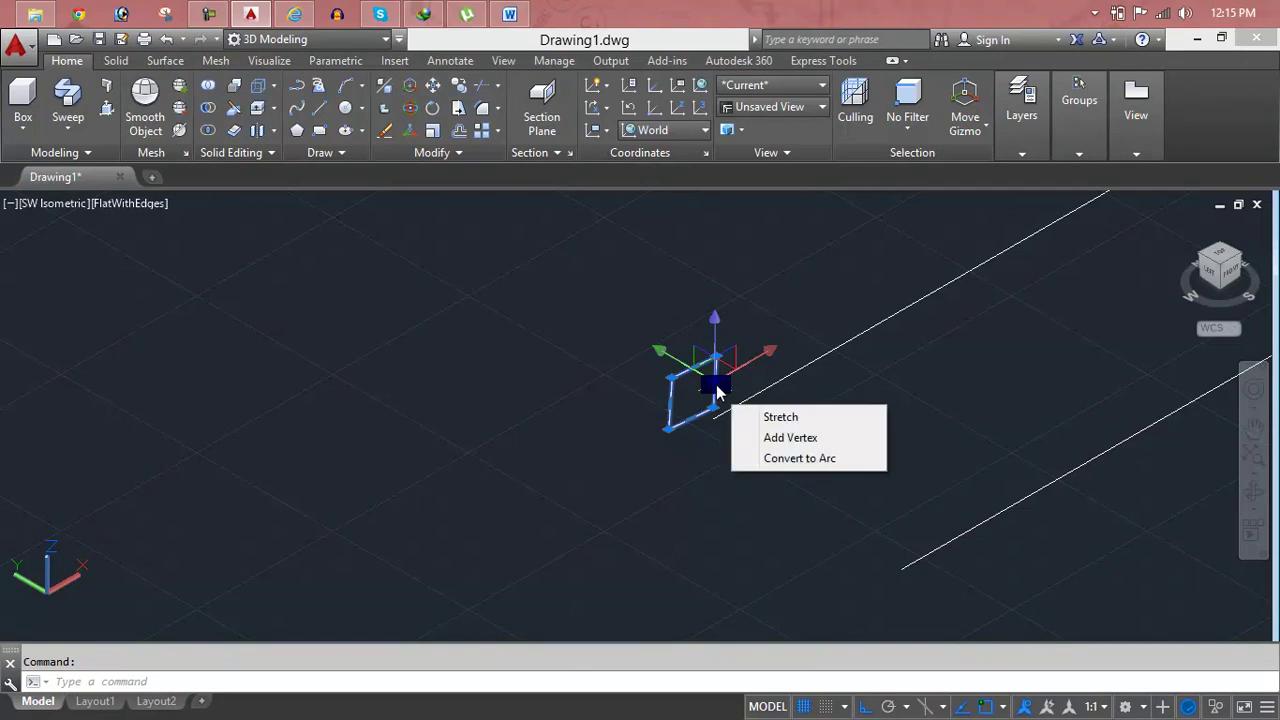
pyautogui.click(716, 384)
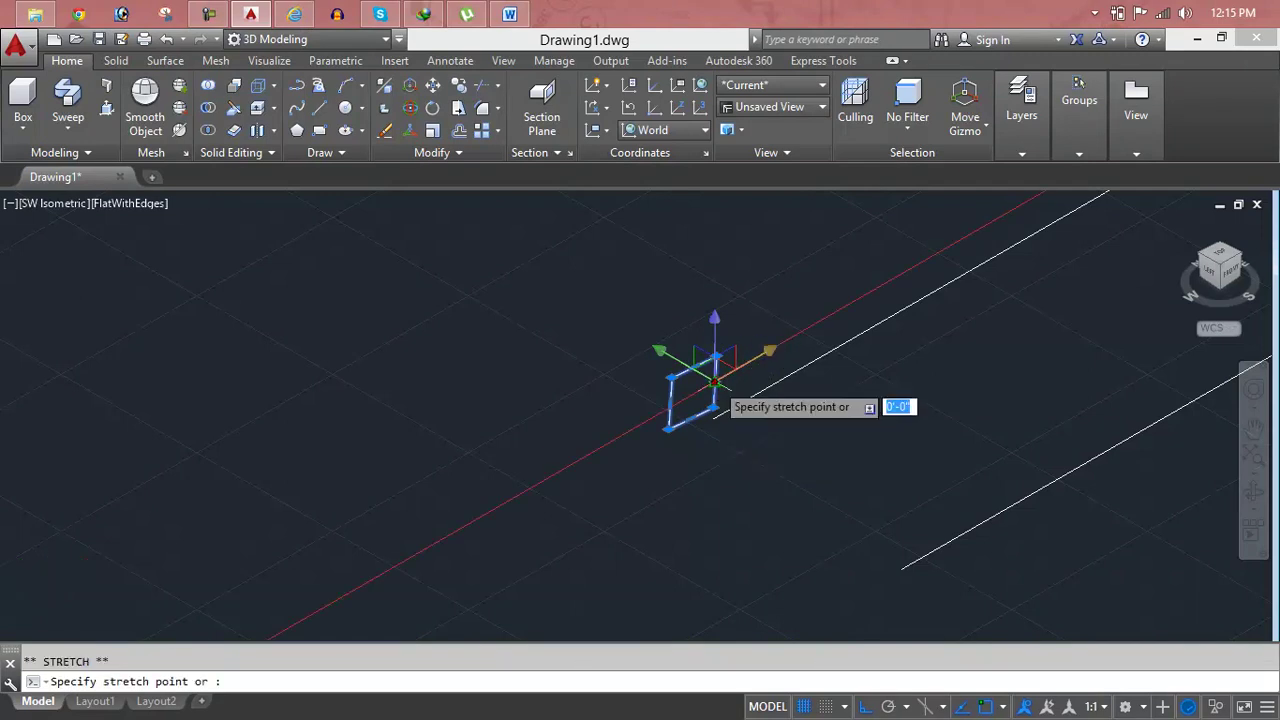
pyautogui.click(756, 336)
pyautogui.press('Escape')
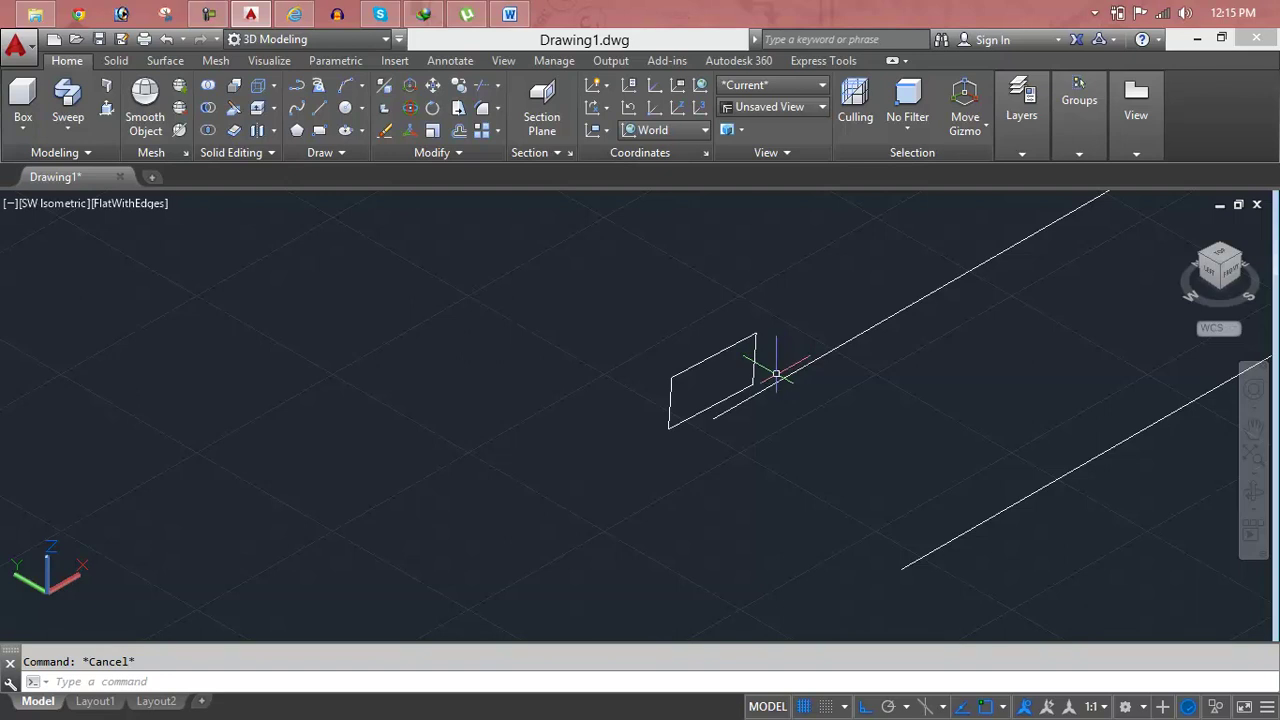
pyautogui.hotkey('ctrl', 'z')
# Use the 3D Rotate gizmo to turn the profile perpendicular to the path line.
pyautogui.click(712, 384)
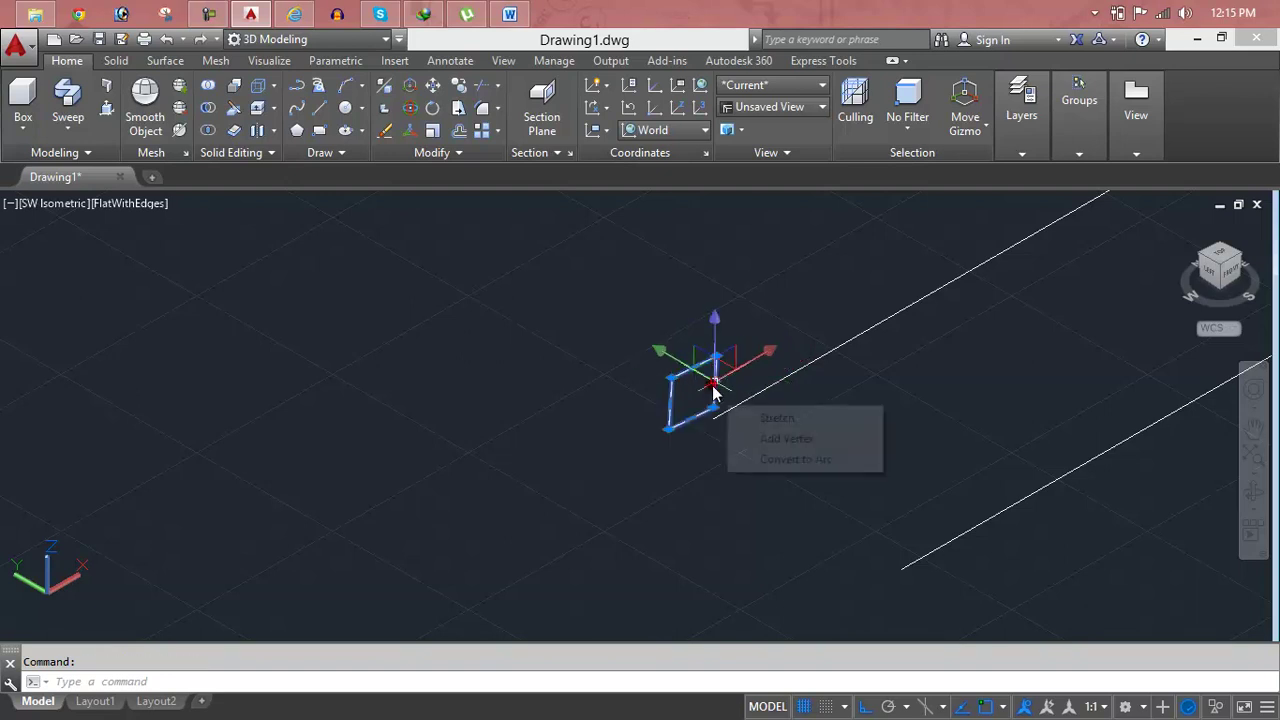
pyautogui.click(412, 104)
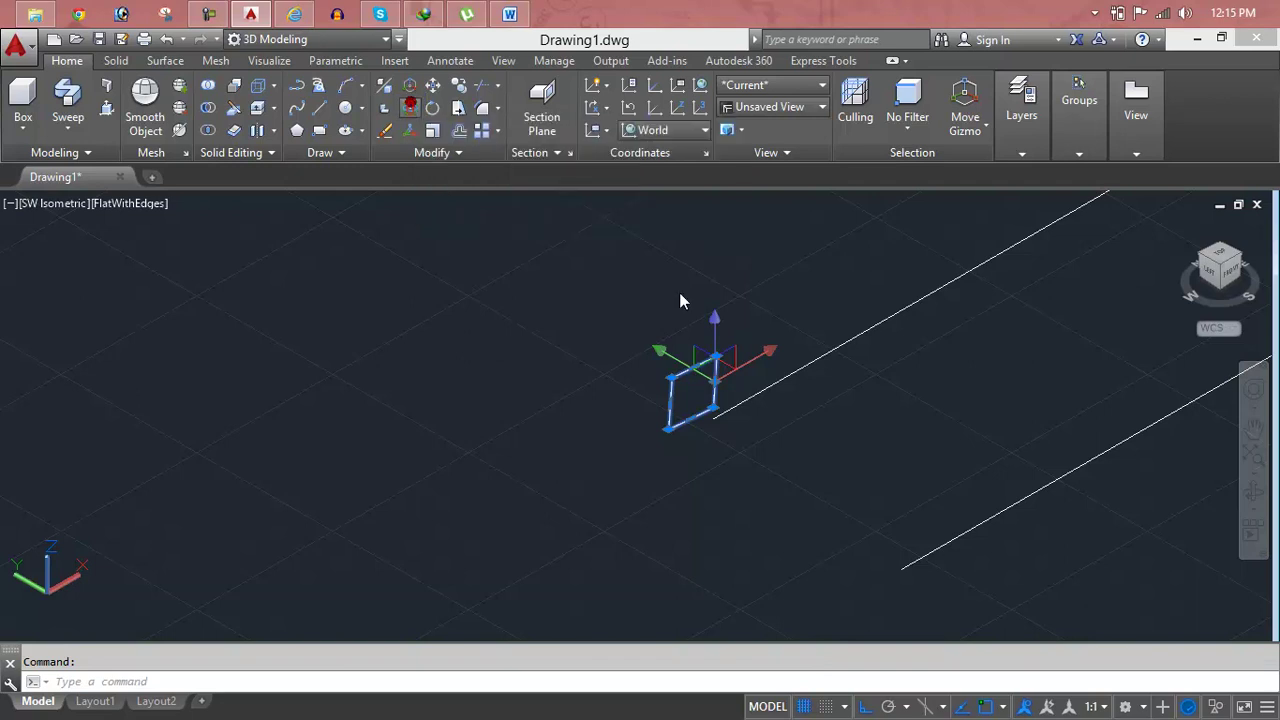
pyautogui.click(731, 397)
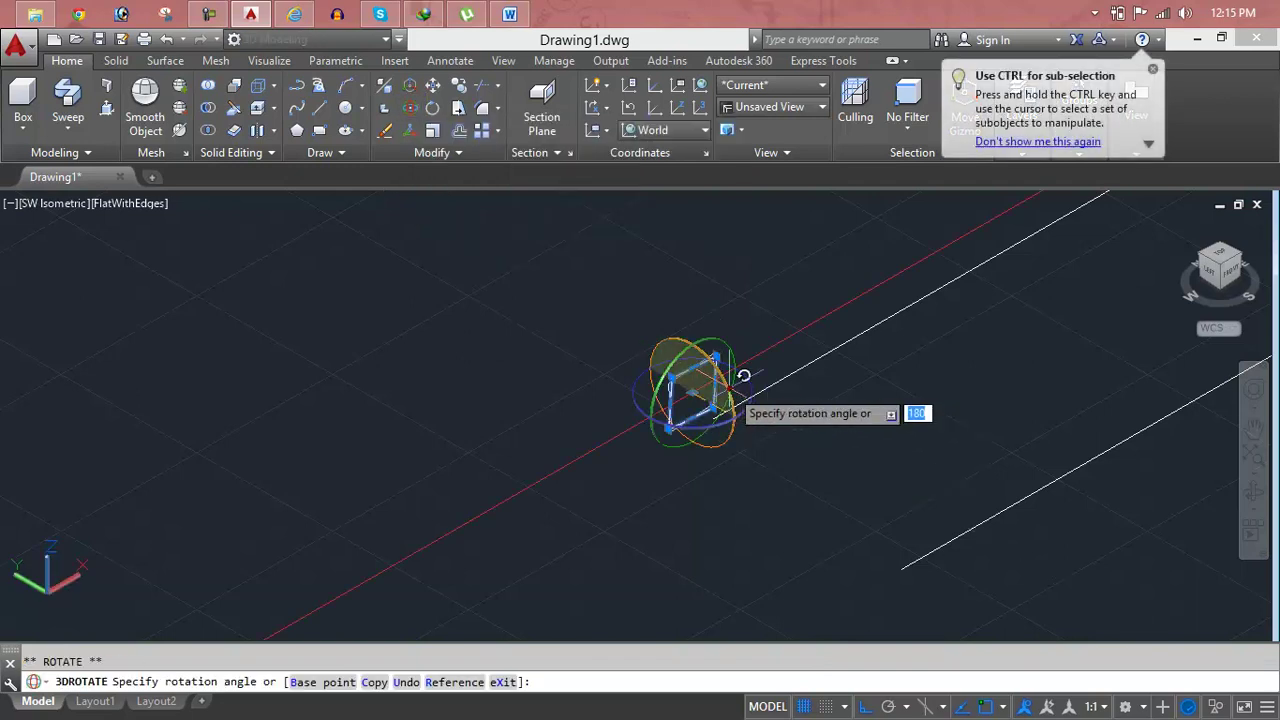
pyautogui.click(680, 407)
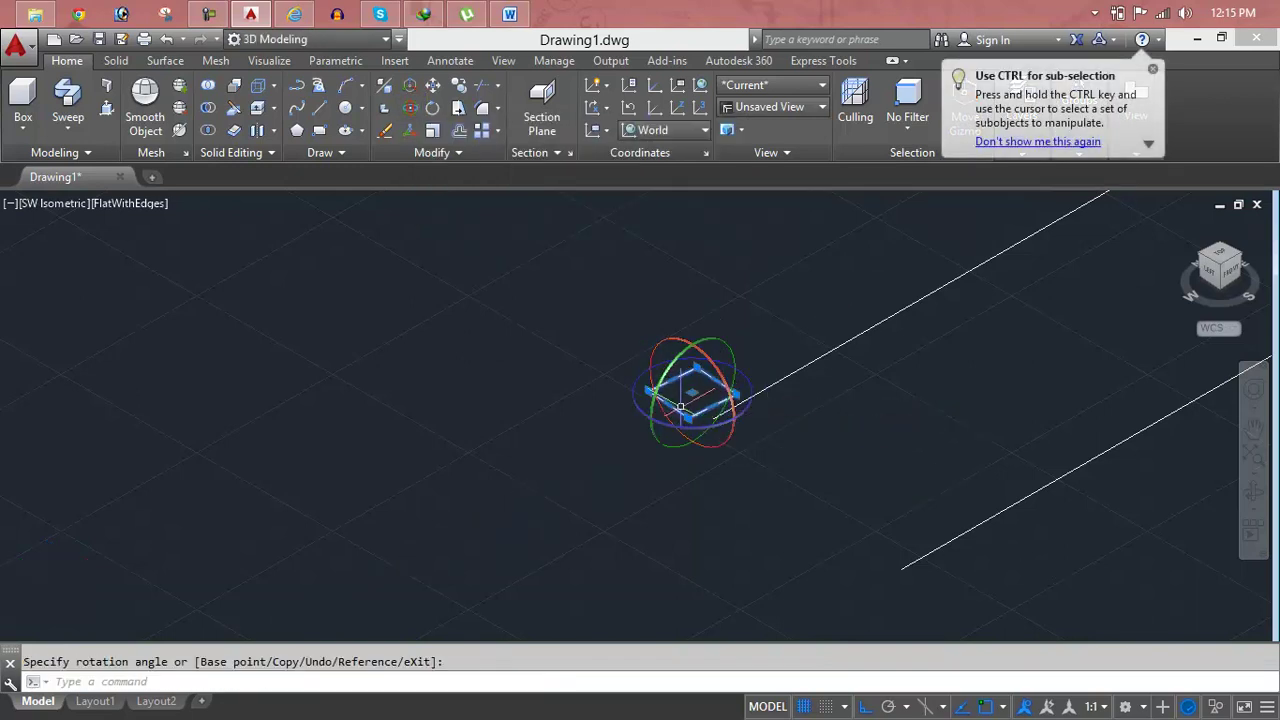
pyautogui.moveTo(659, 356)
pyautogui.mouseDown()
pyautogui.moveTo(680, 375)
pyautogui.moveTo(675, 363)
pyautogui.mouseUp()
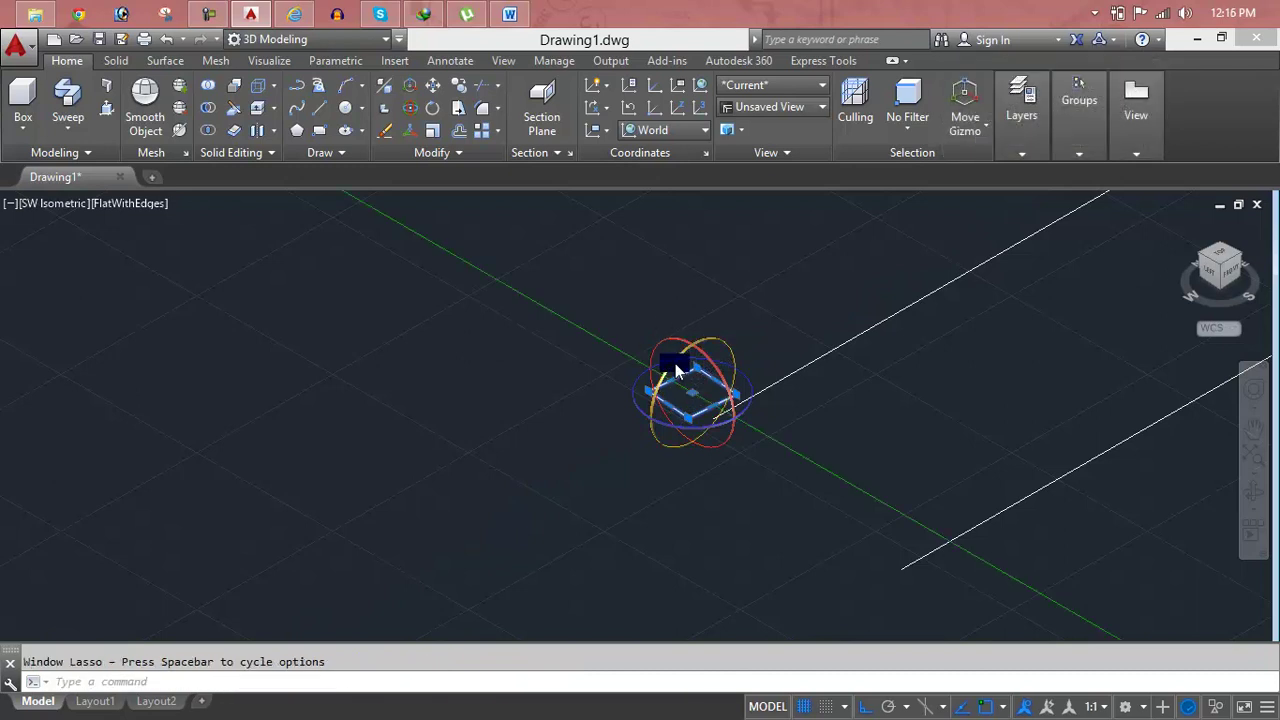
pyautogui.click(675, 360)
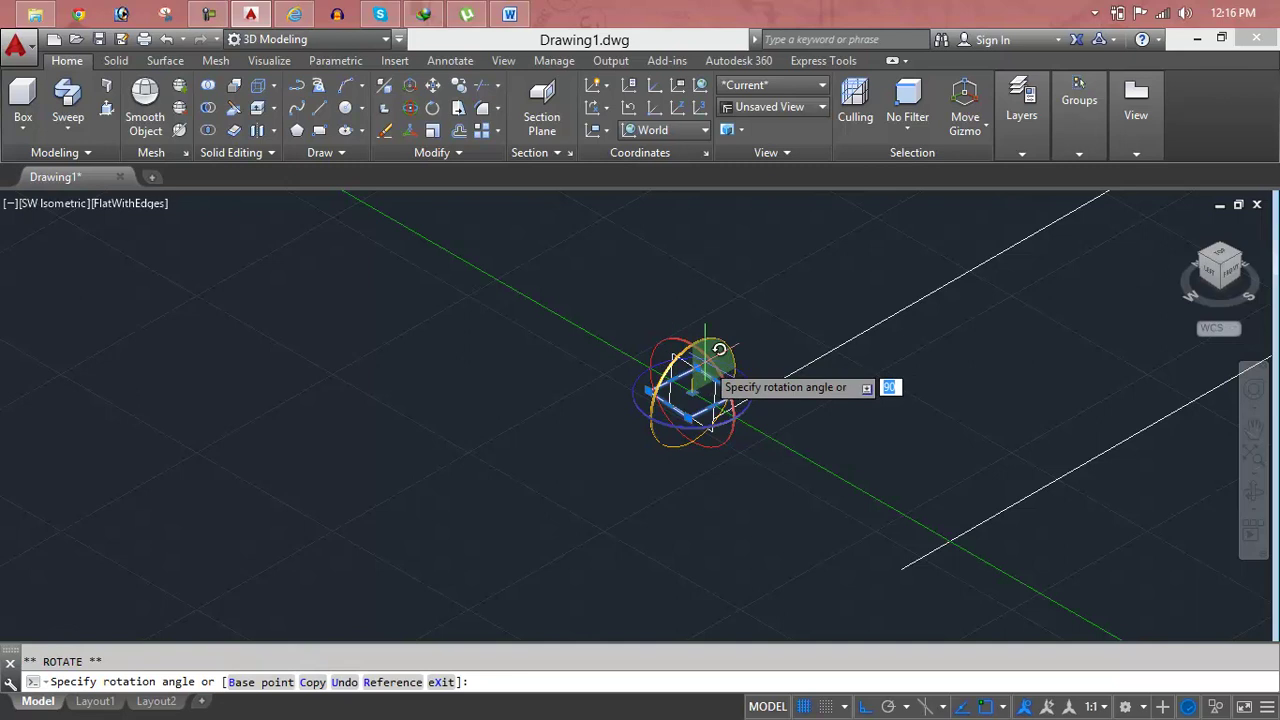
pyautogui.click(705, 360)
pyautogui.press('Escape')
pyautogui.moveTo(708, 365); pyautogui.dragTo(694, 388, button='middle')
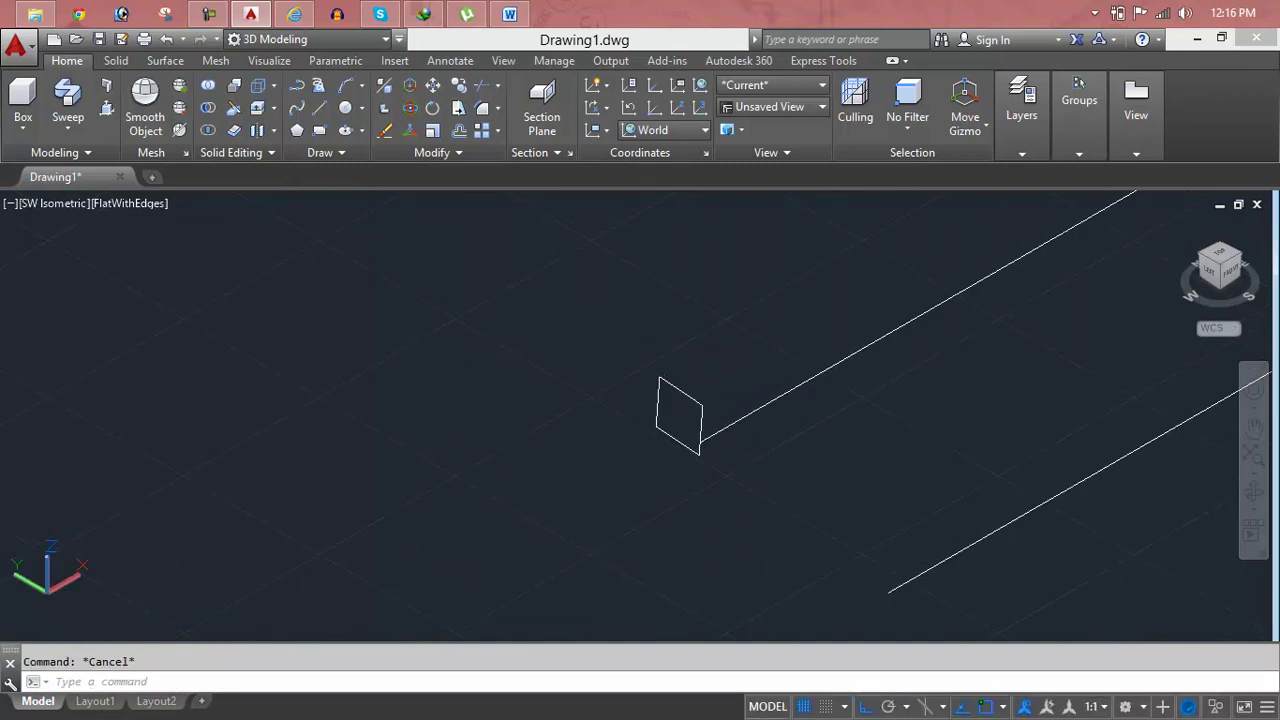
pyautogui.write('m')
pyautogui.press('Return')
# Move the square profile onto the end of the path line.
pyautogui.click(680, 402)
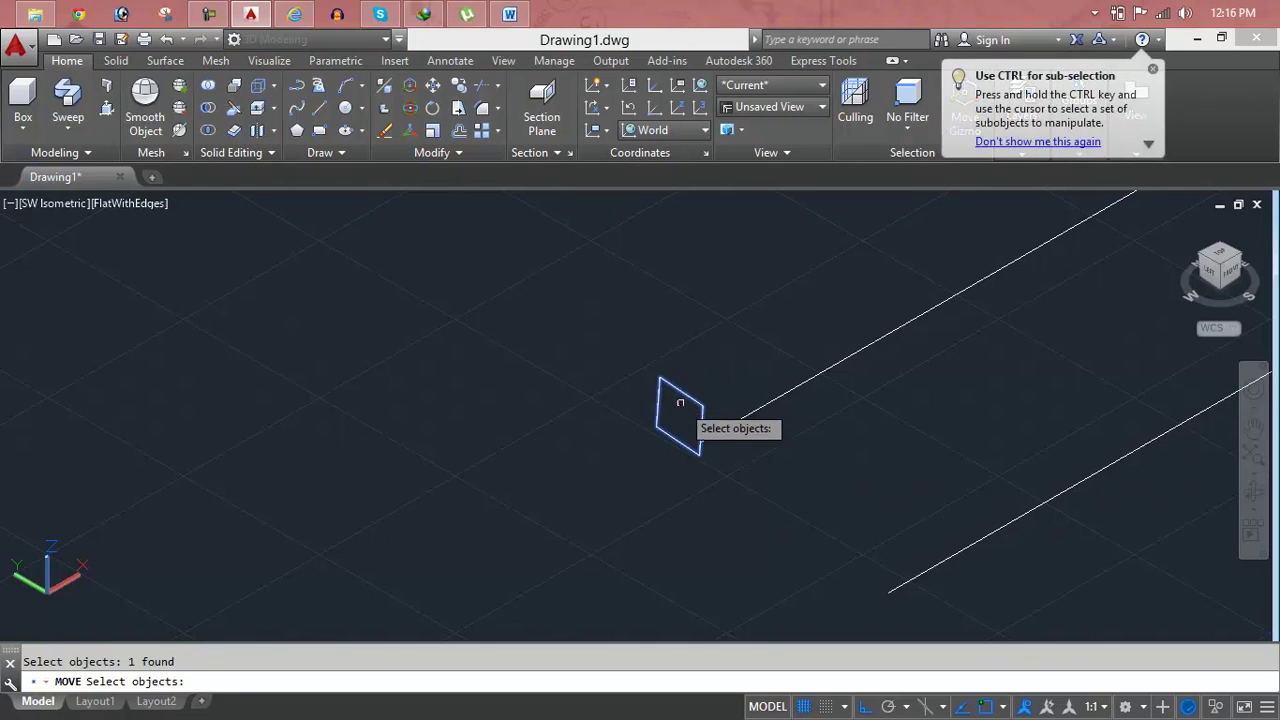
pyautogui.press('Return')
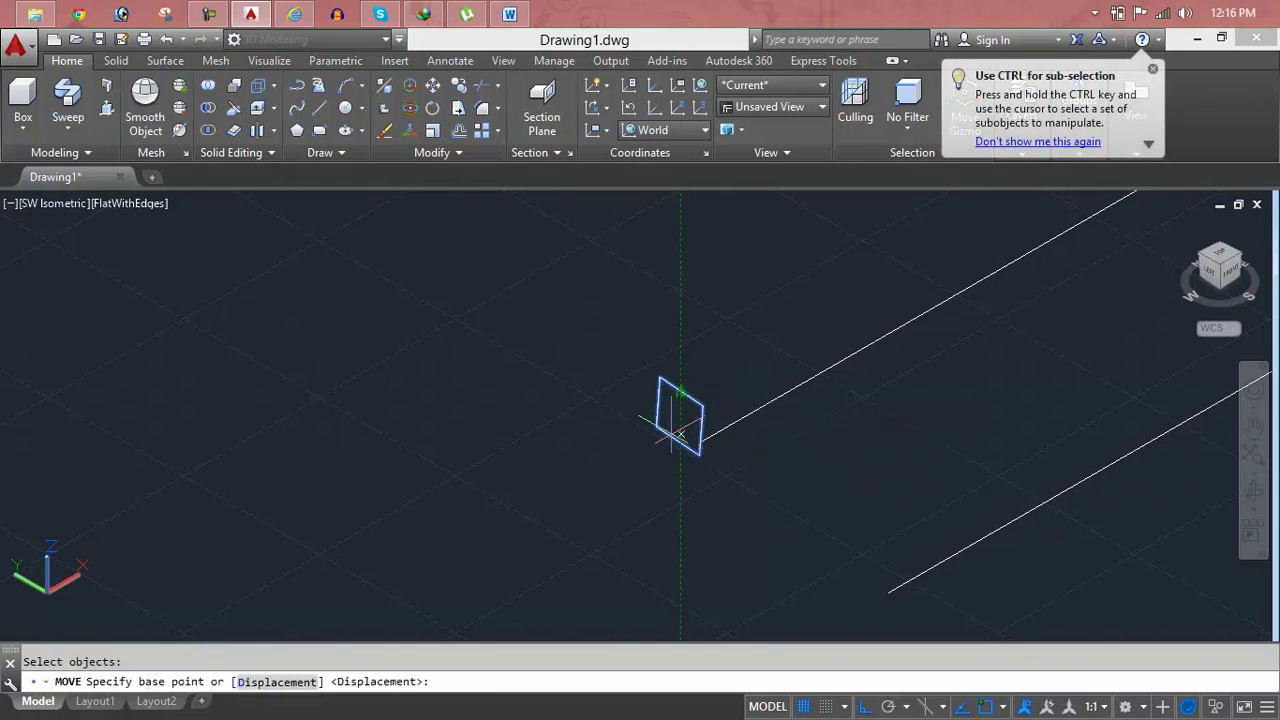
pyautogui.click(674, 433)
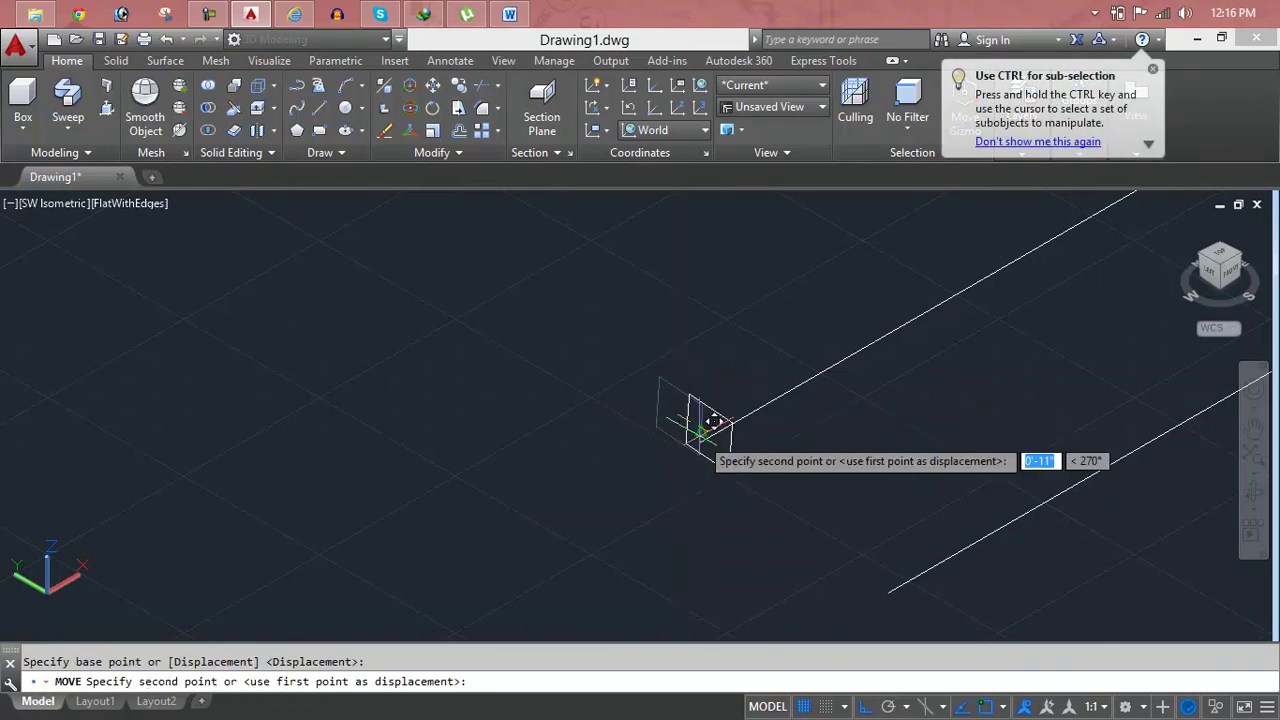
pyautogui.click(697, 445)
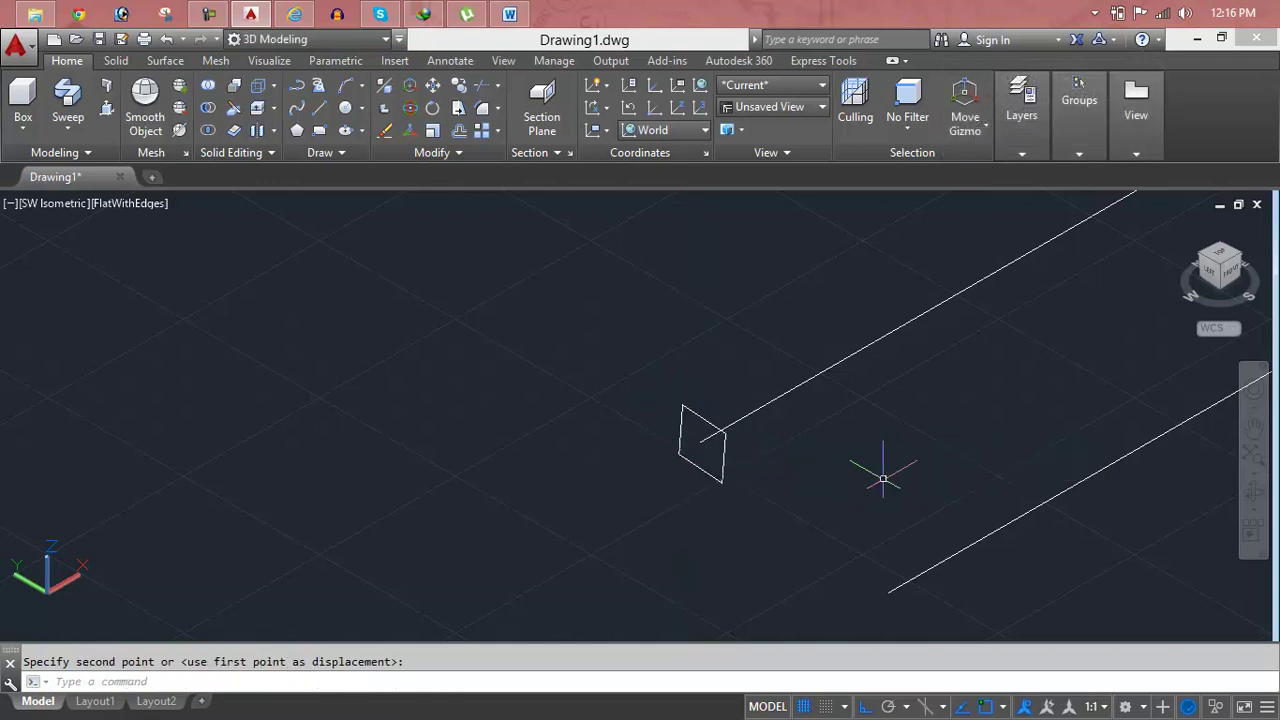
pyautogui.press('Escape')
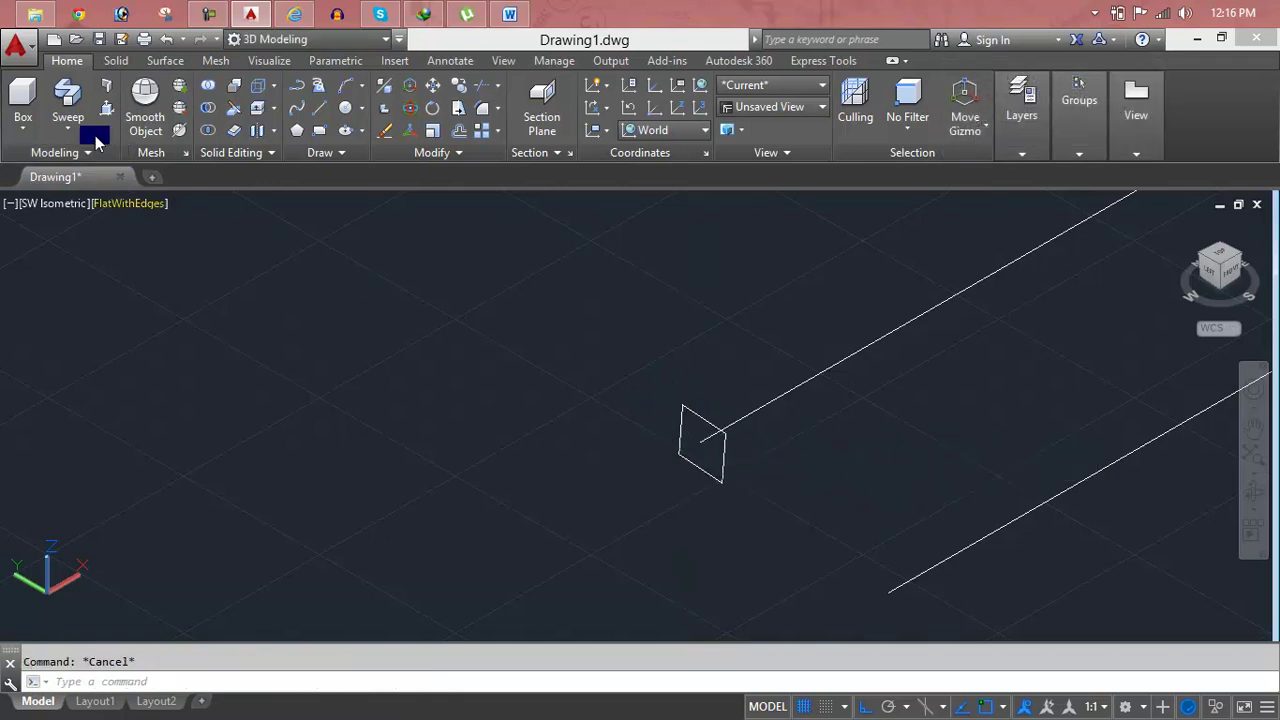
# Sweep the square profile along the path line into a square-section solid bar.
pyautogui.click(68, 100)
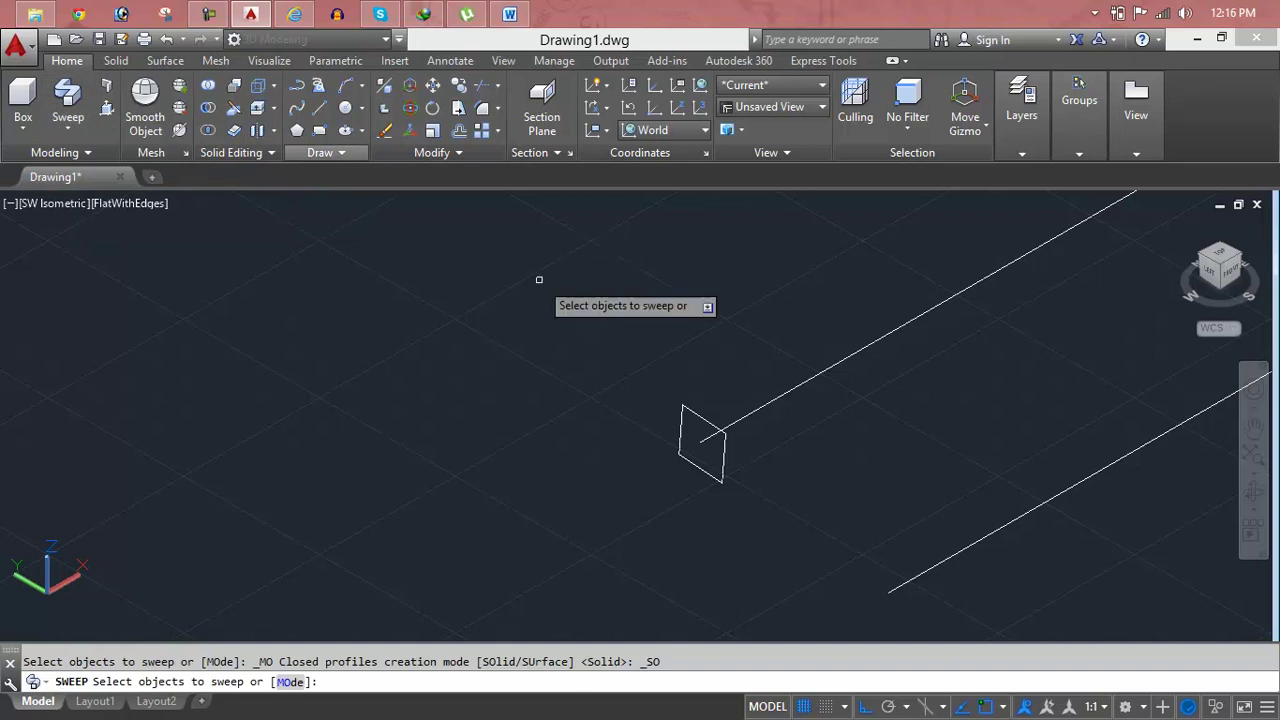
pyautogui.click(690, 414)
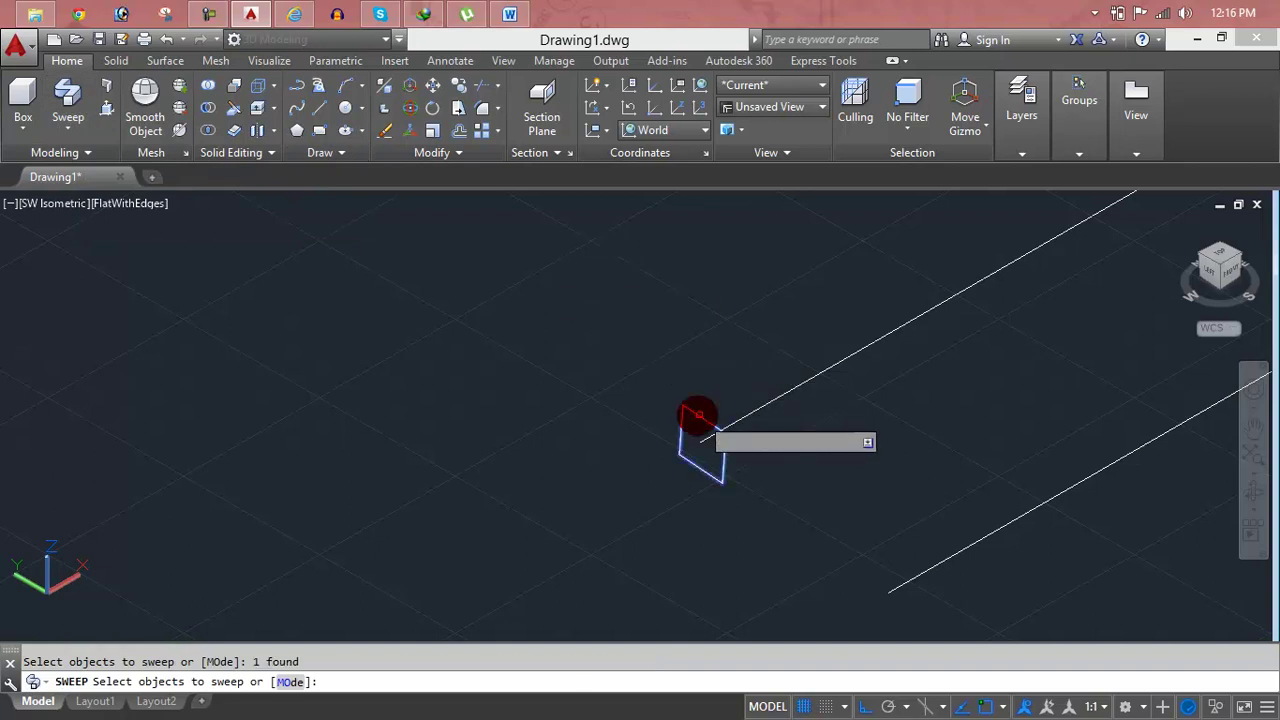
pyautogui.press('Return')
pyautogui.click(771, 408)
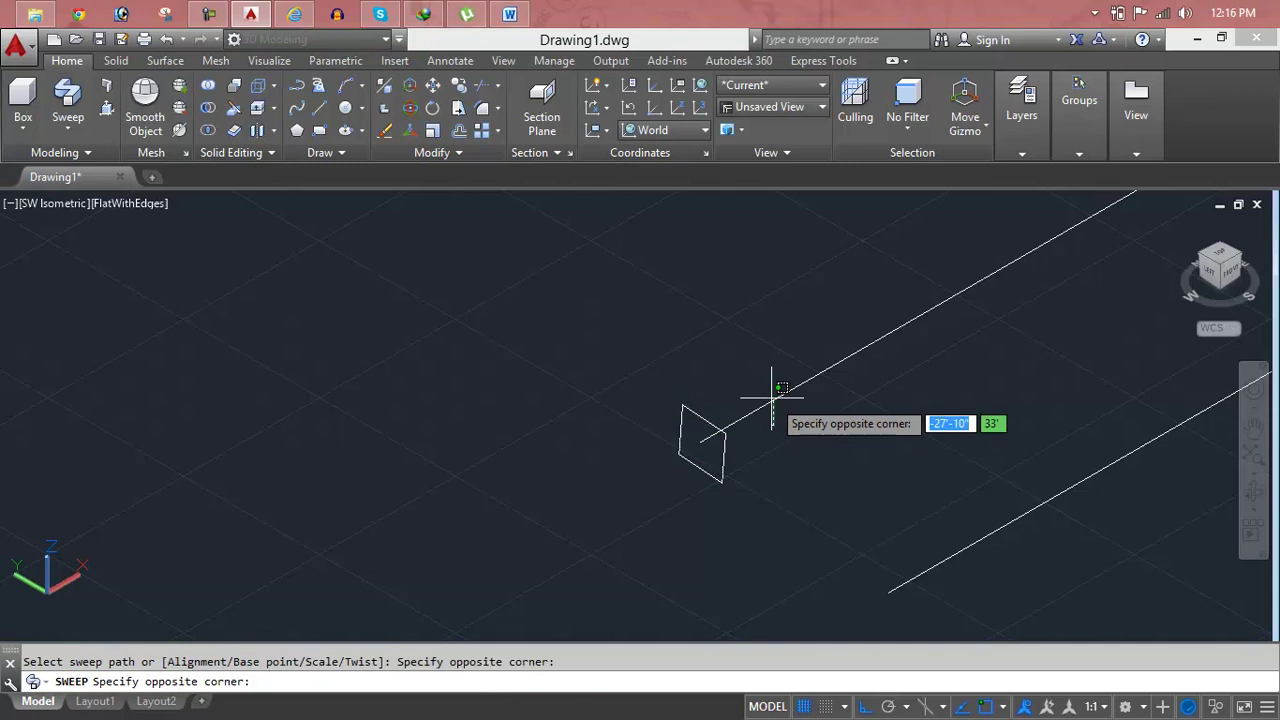
pyautogui.press('Escape')
pyautogui.press('Escape')
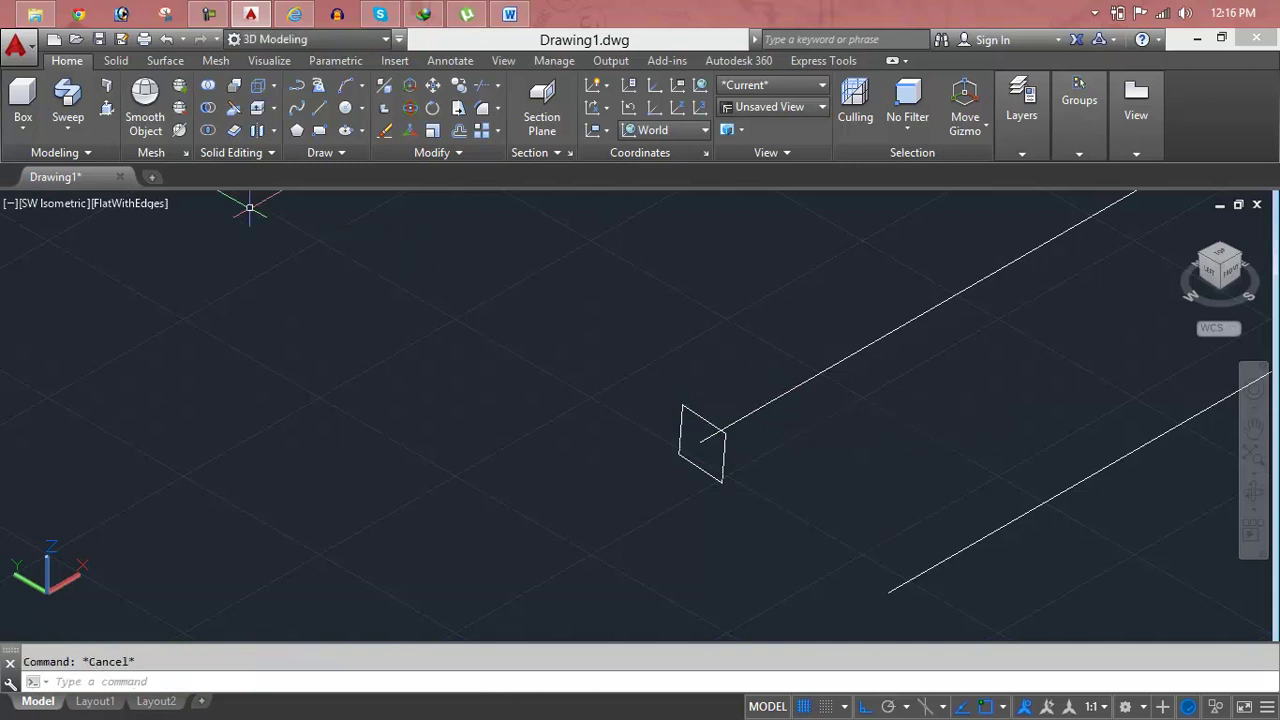
pyautogui.click(68, 92)
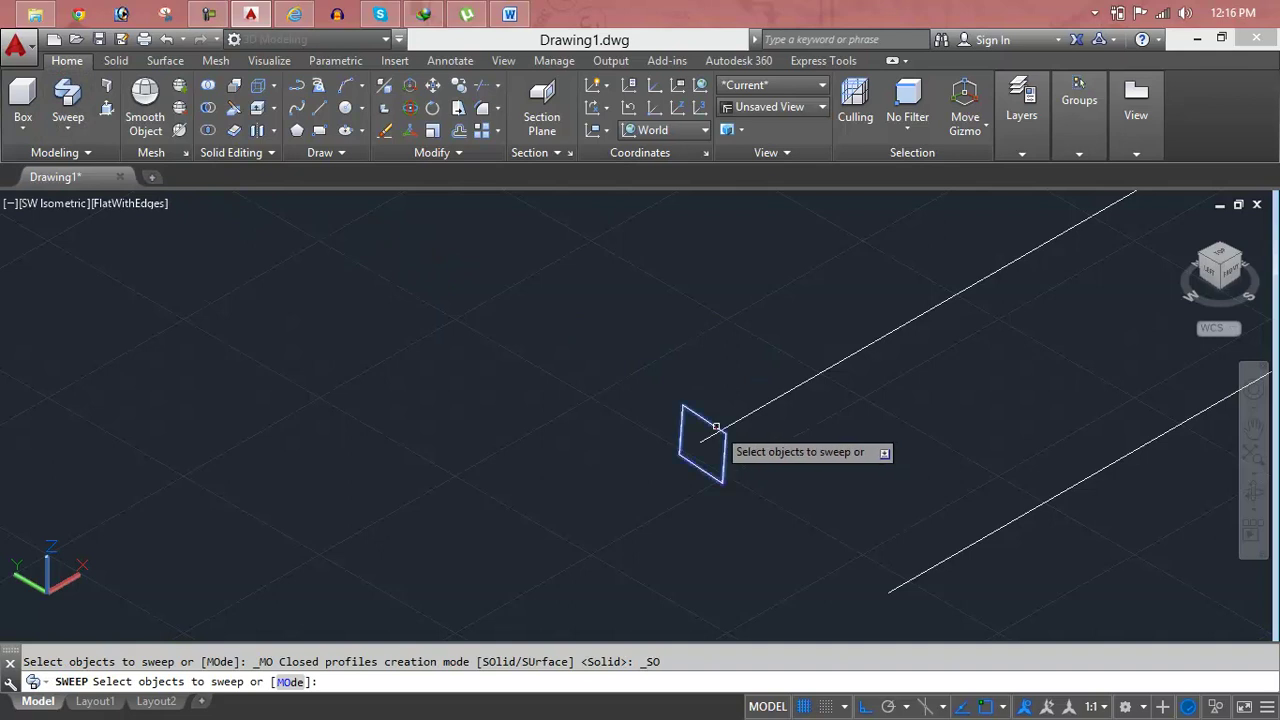
pyautogui.click(716, 427)
pyautogui.rightClick(771, 432)
pyautogui.click(780, 441)
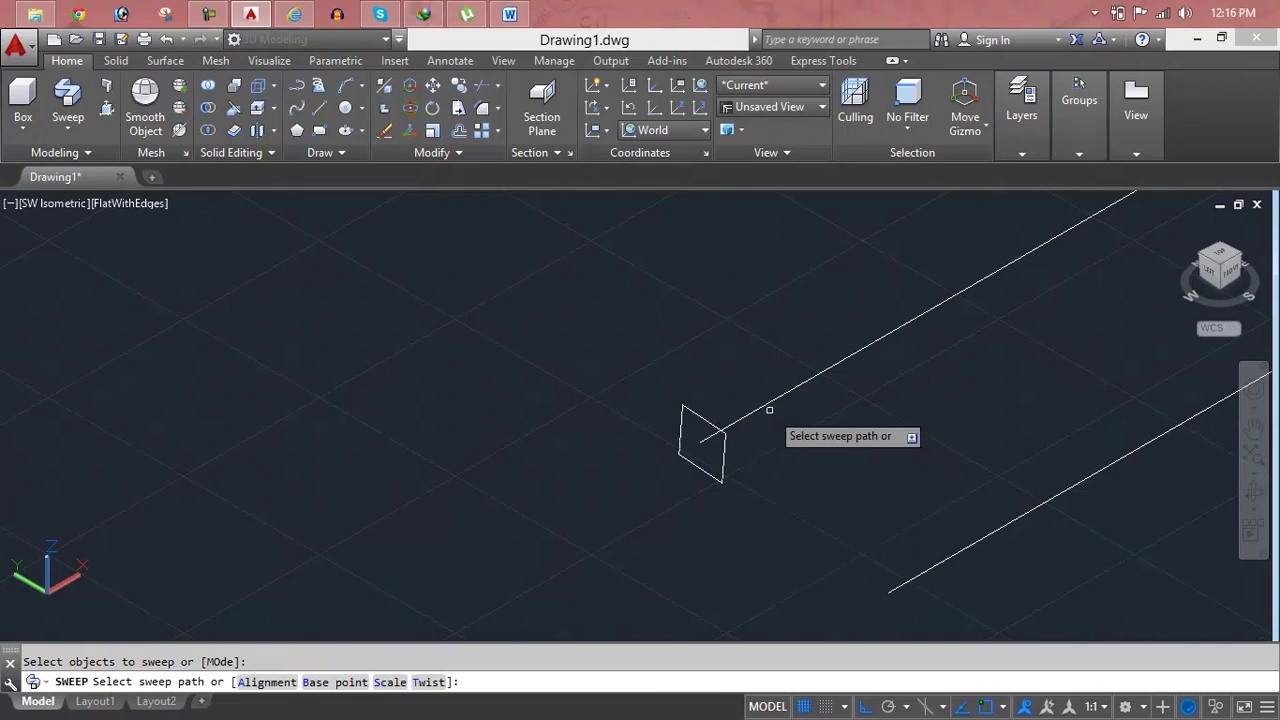
pyautogui.click(768, 404)
# Window-select the entire swept square-section loop solid.
pyautogui.scroll(-2, 768, 404)
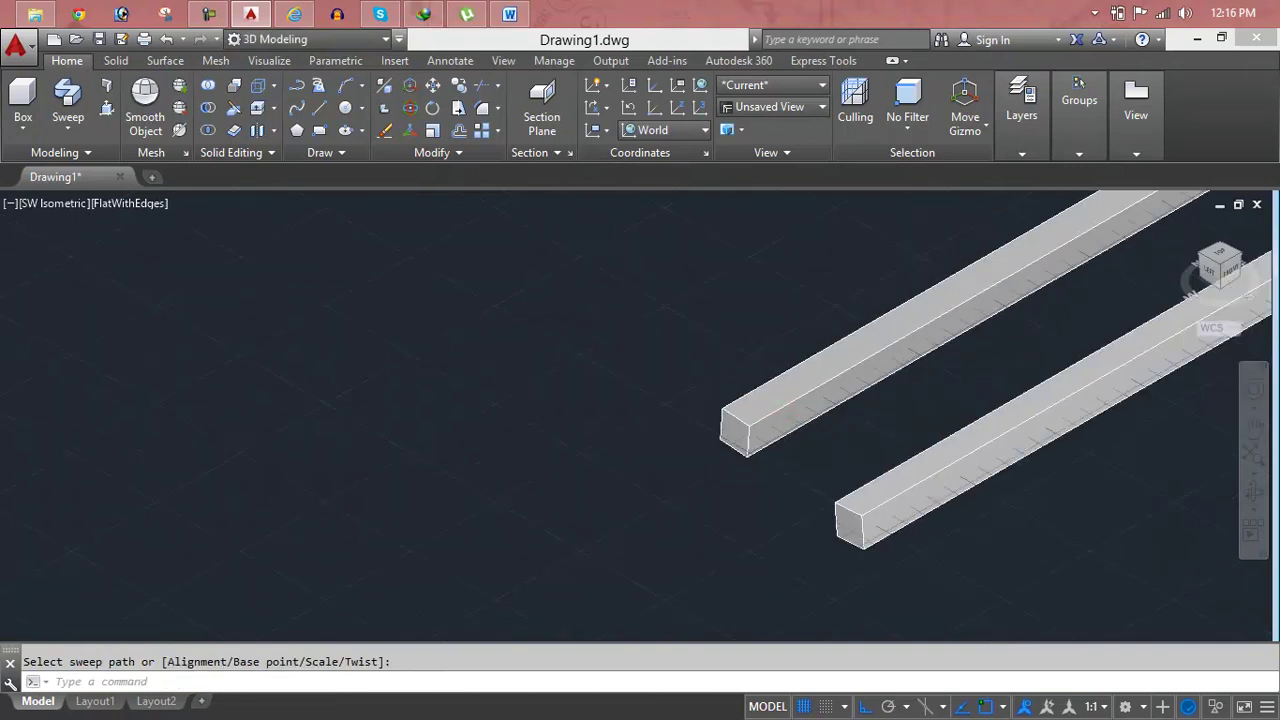
pyautogui.scroll(-3, 843, 437)
pyautogui.scroll(-2, 928, 449)
pyautogui.moveTo(928, 449); pyautogui.dragTo(730, 425, button='middle')
pyautogui.scroll(3, 795, 400)
pyautogui.scroll(2, 795, 400)
pyautogui.scroll(2, 795, 400)
pyautogui.scroll(-3, 797, 393)
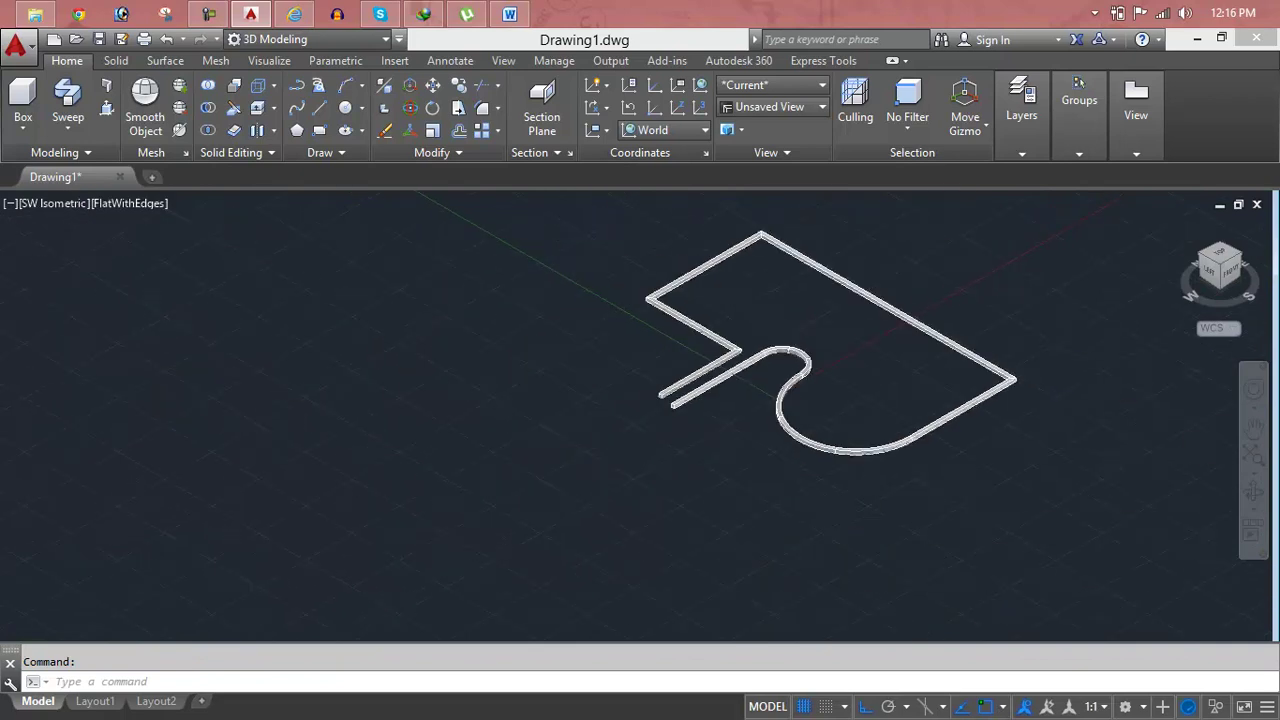
pyautogui.scroll(-1, 860, 342)
pyautogui.click(906, 308)
pyautogui.click(786, 364)
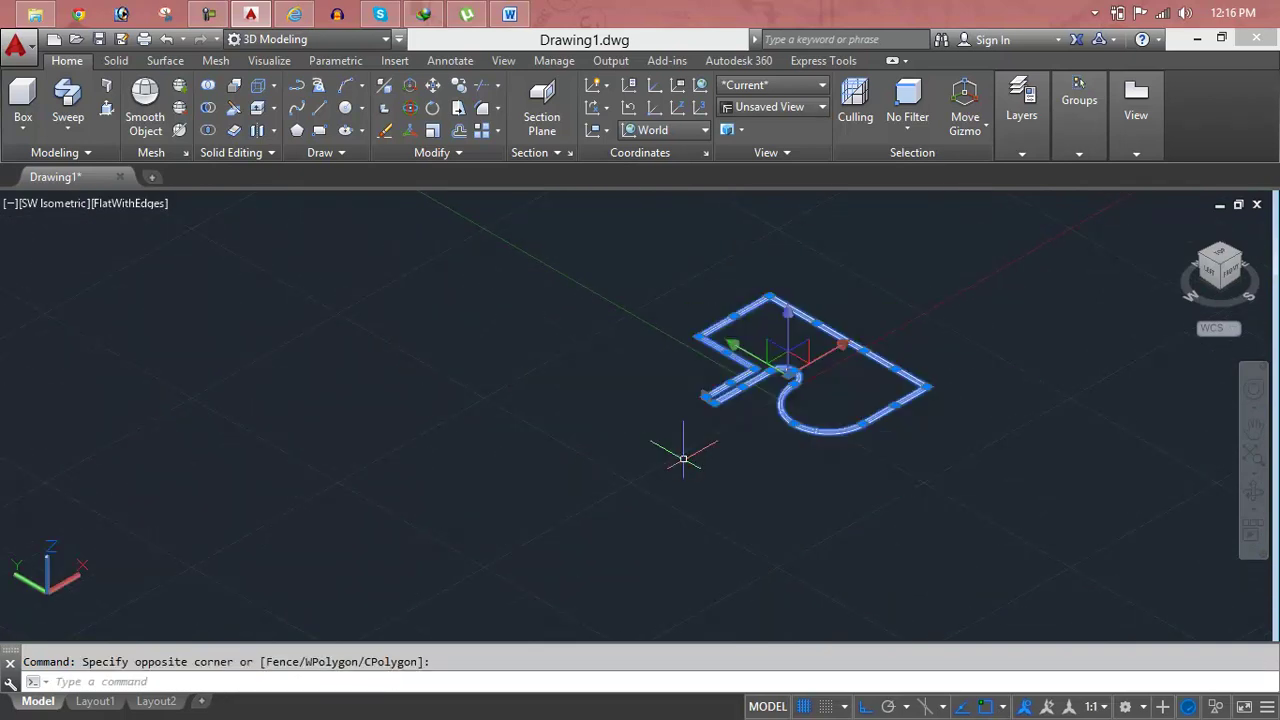
# Erase the selected solid so the drawing area is empty.
pyautogui.press('Delete')
pyautogui.click(56, 137)
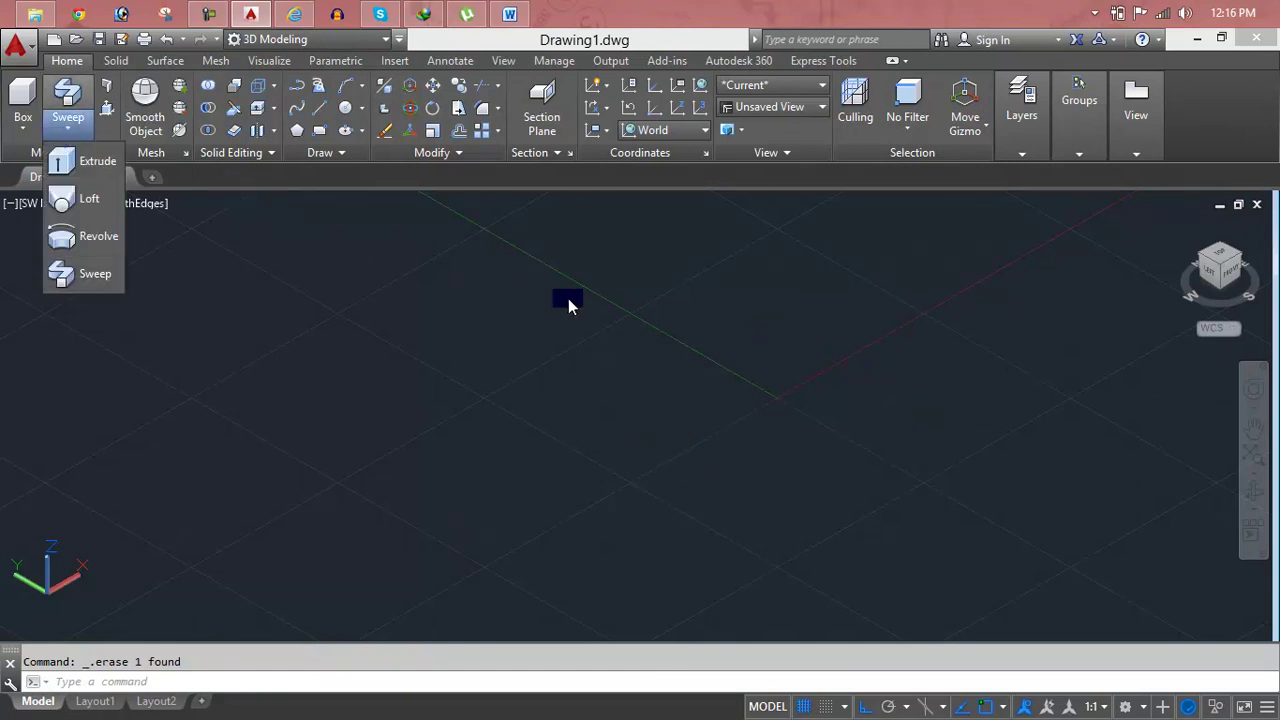
pyautogui.press('Escape')
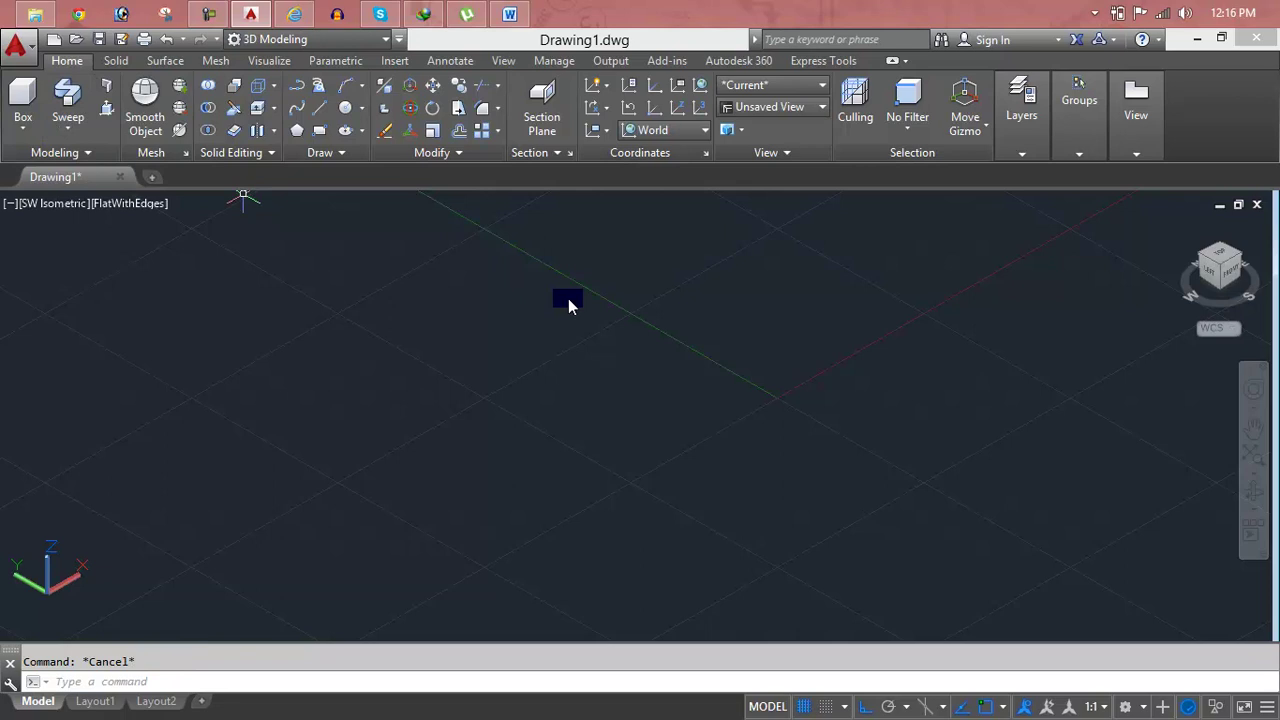